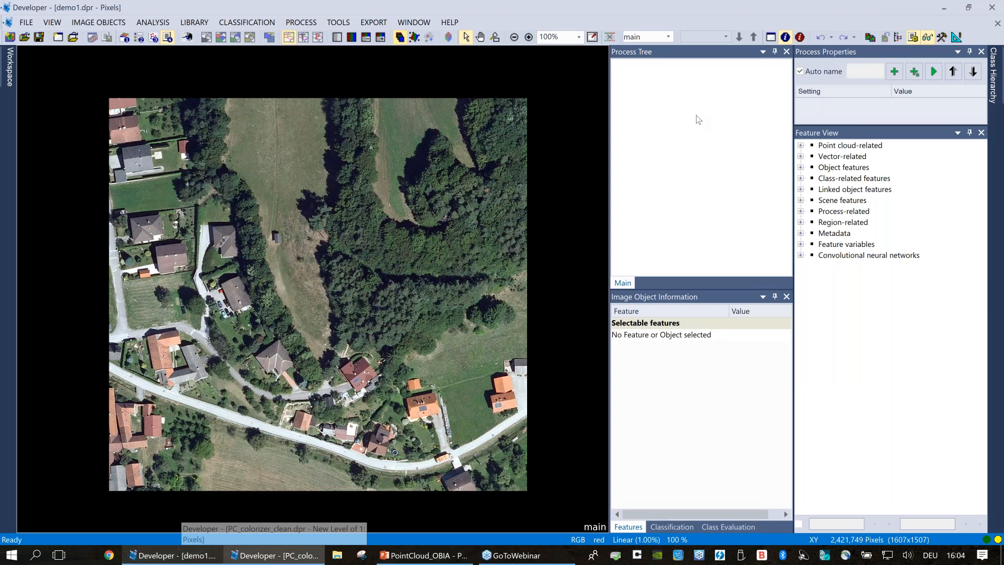
Preview the dtm and dsm layers individually with the one layer gray mixing, and discard the display changes
{"action": "left_click", "coordinate": [944, 7]}
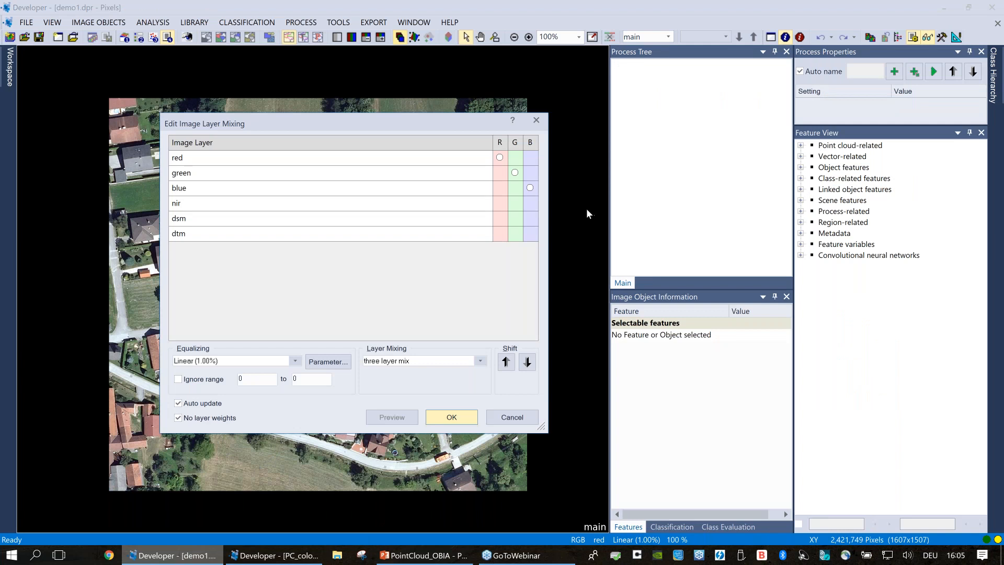
{"action": "left_click", "coordinate": [481, 363]}
{"action": "left_click", "coordinate": [469, 380]}
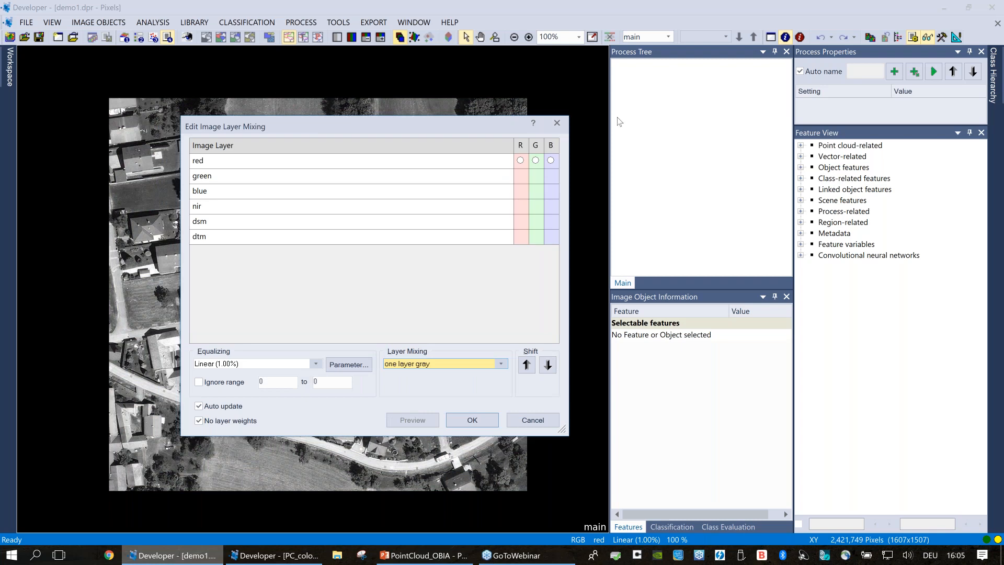
{"action": "left_click_drag", "start_coordinate": [460, 125], "coordinate": [844, 101]}
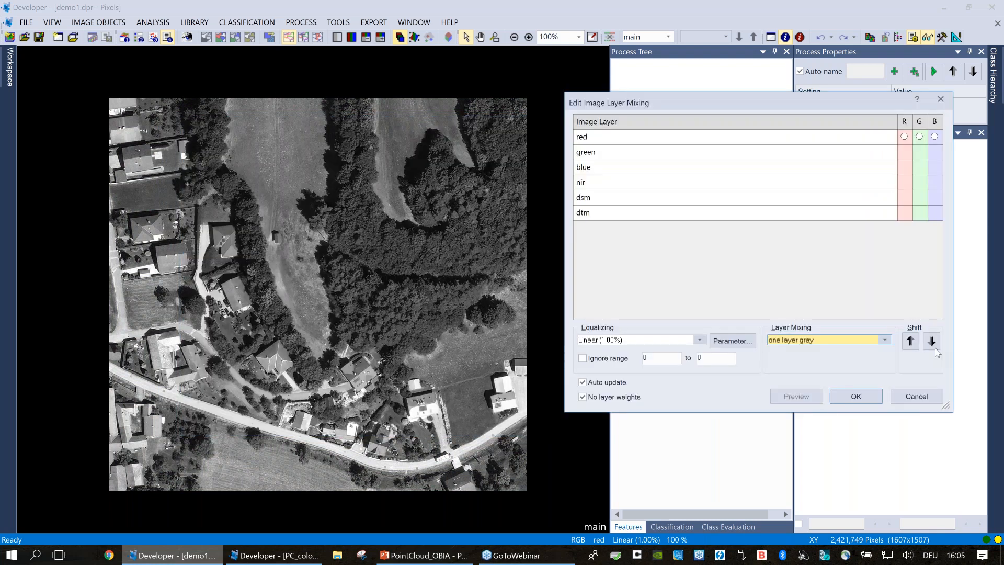
{"action": "left_click", "coordinate": [932, 344]}
{"action": "left_click", "coordinate": [933, 344]}
{"action": "left_click", "coordinate": [933, 344]}
{"action": "left_click", "coordinate": [932, 345]}
{"action": "left_click", "coordinate": [932, 340]}
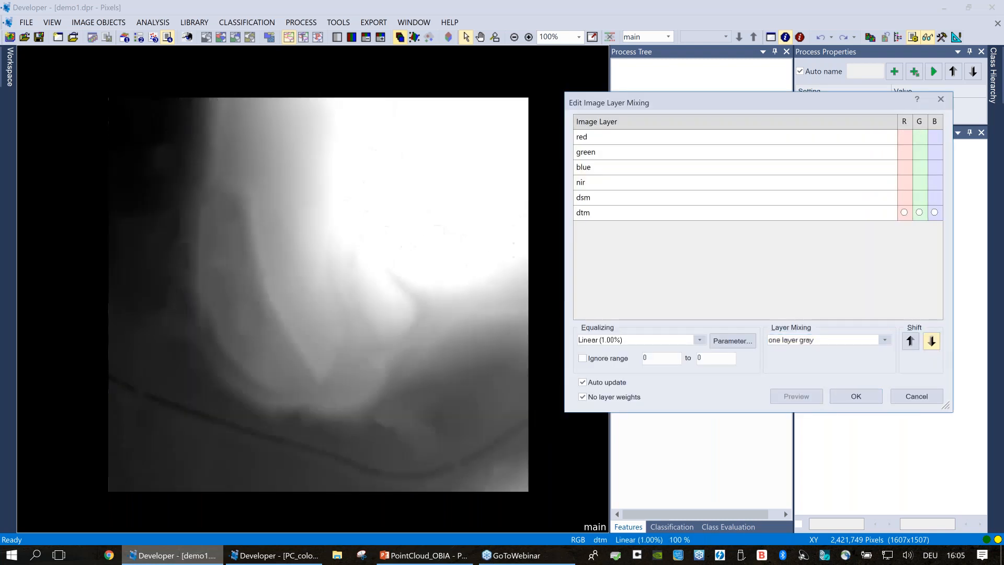
{"action": "left_click", "coordinate": [909, 340]}
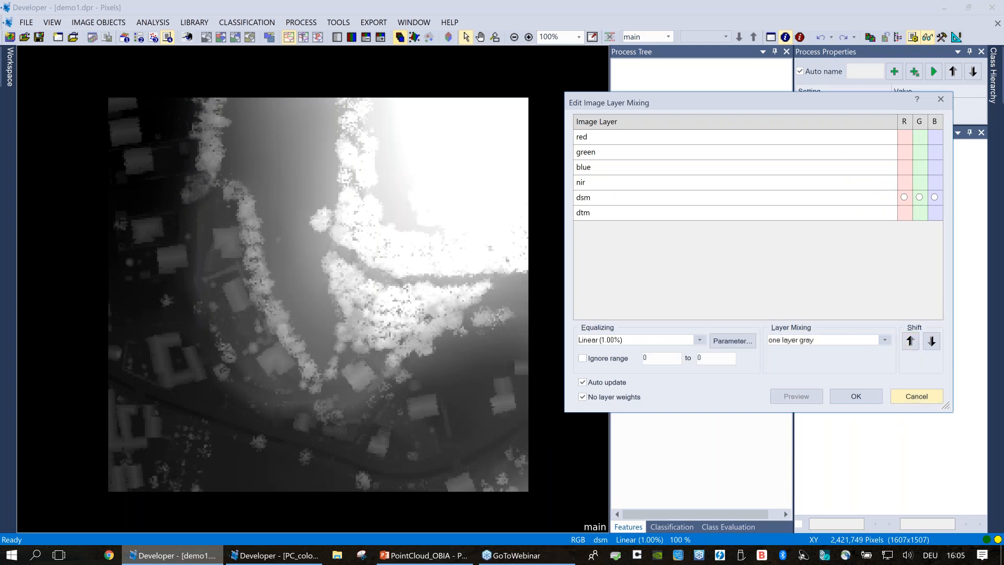
{"action": "left_click", "coordinate": [916, 396]}
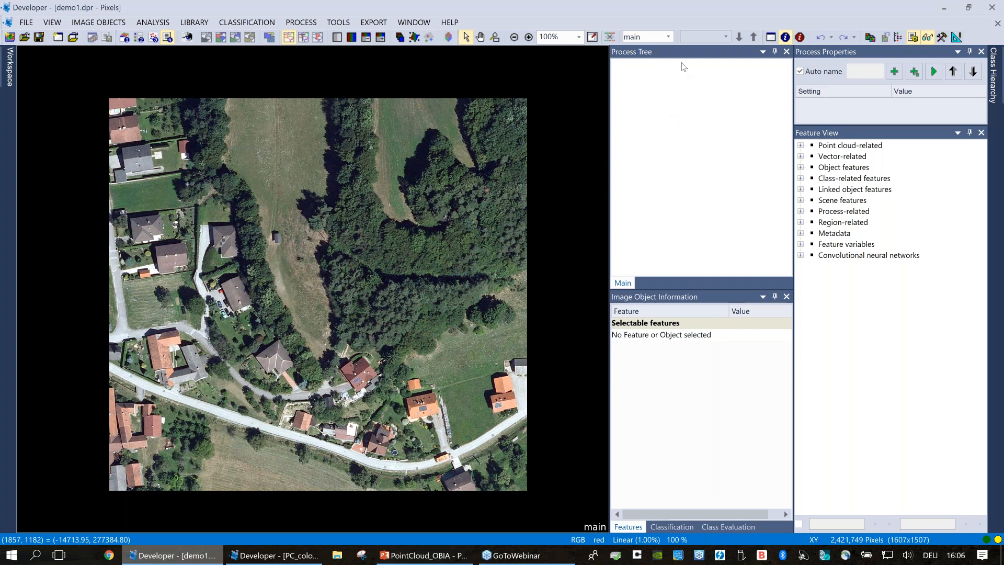
Append and execute a chessboard segmentation process with object size 6 on the pixel level, and slightly widen the process tree area
{"action": "right_click", "coordinate": [646, 109]}
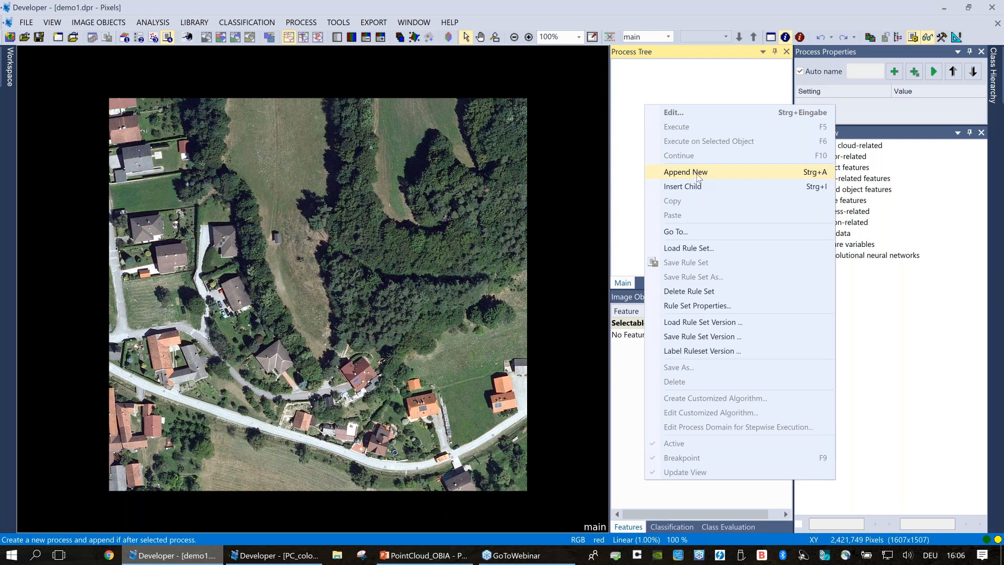
{"action": "left_click", "coordinate": [698, 178]}
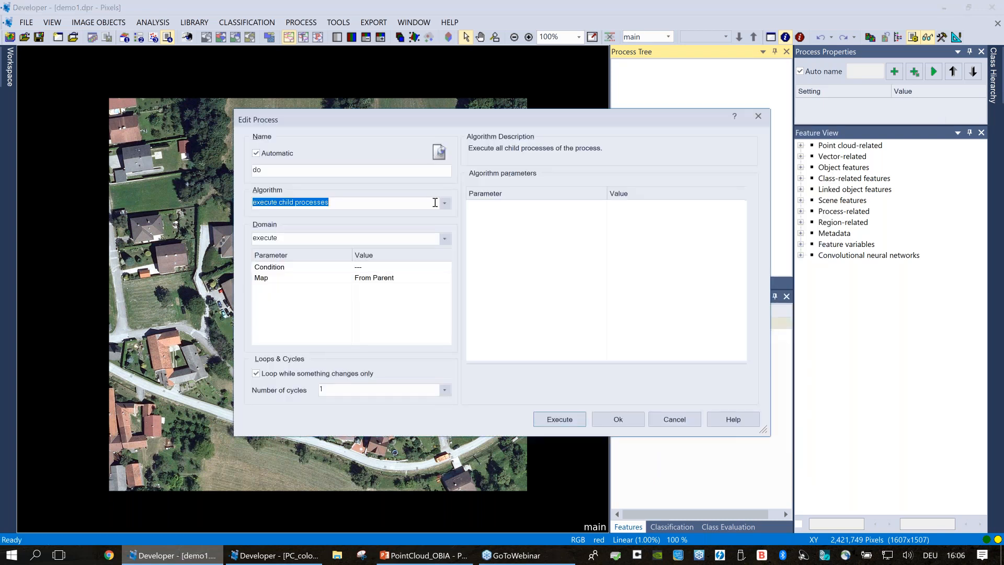
{"action": "key", "text": "BackSpace"}
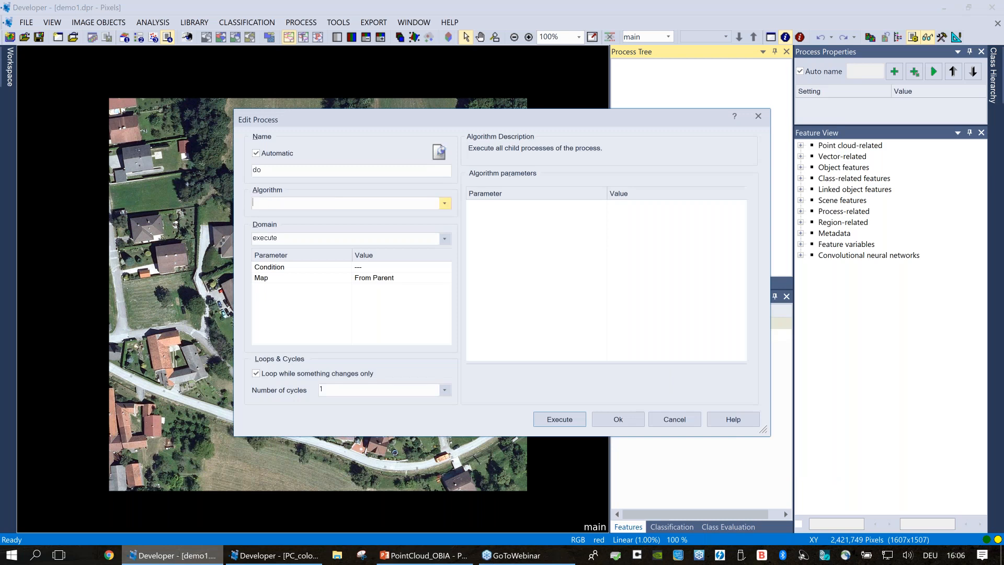
{"action": "type", "text": "chessboard segmentation"}
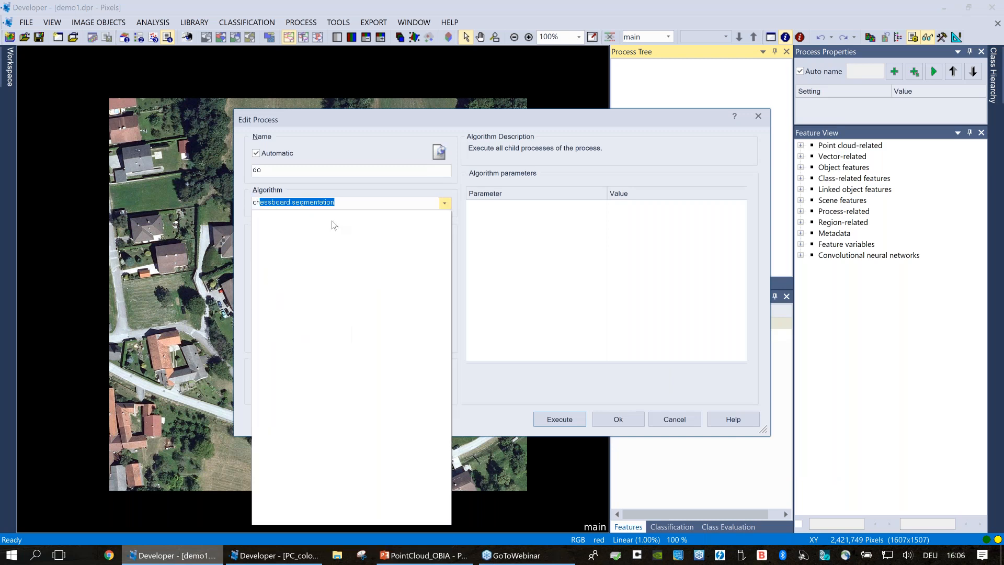
{"action": "key", "text": "Return"}
{"action": "left_click", "coordinate": [629, 206]}
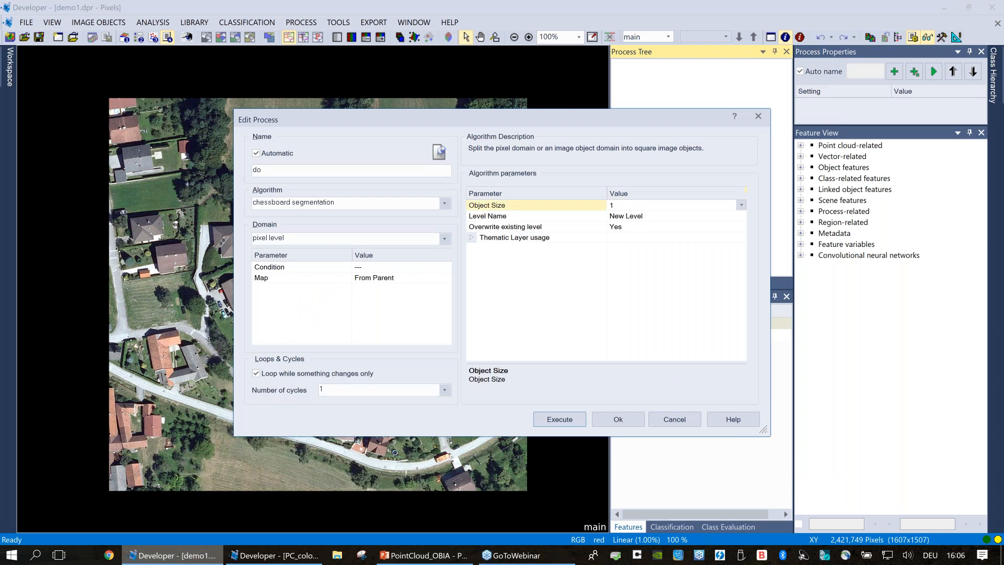
{"action": "type", "text": "6"}
{"action": "left_click", "coordinate": [594, 307]}
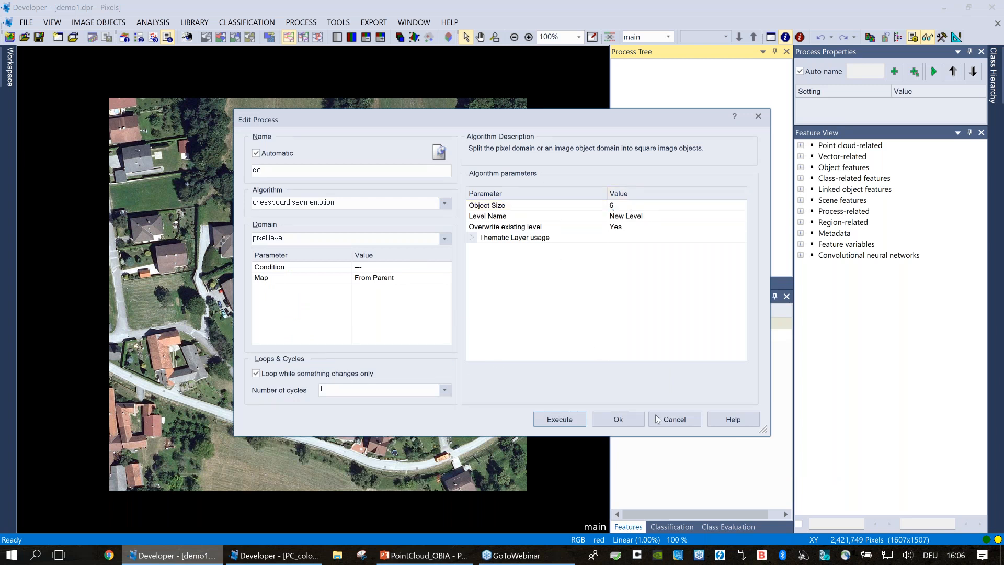
{"action": "left_click", "coordinate": [569, 421]}
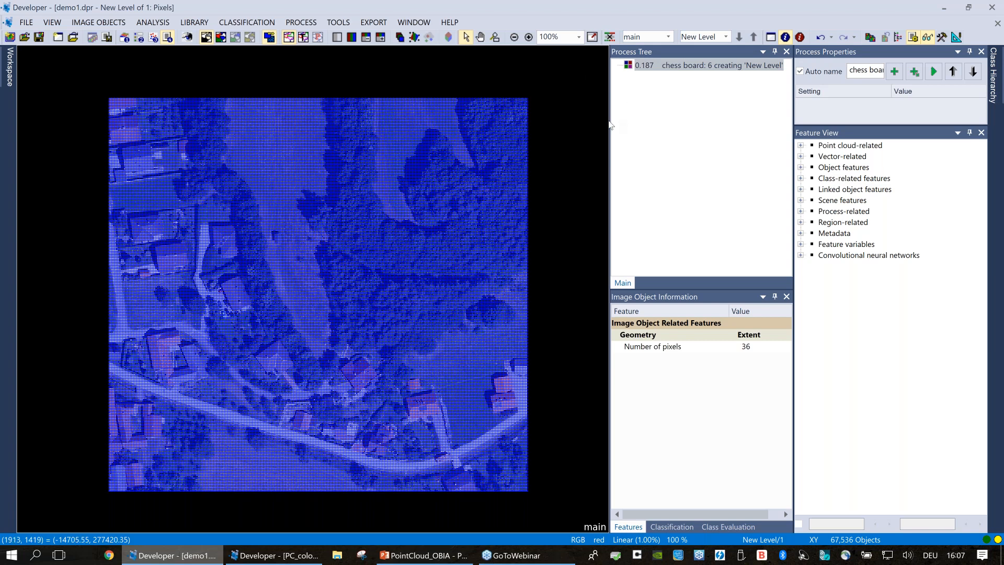
{"action": "left_click_drag", "start_coordinate": [609, 125], "coordinate": [591, 123]}
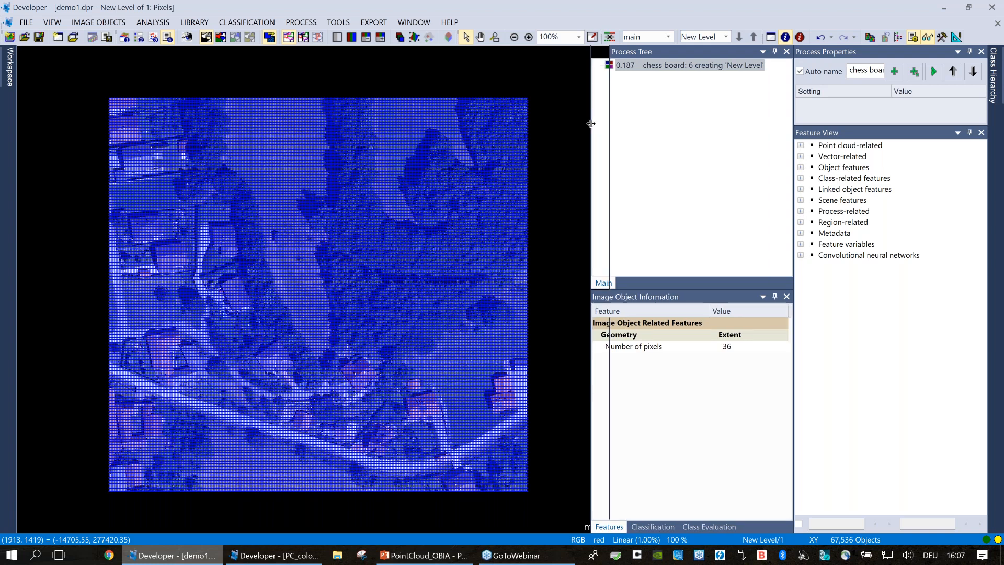
{"action": "right_click", "coordinate": [623, 107]}
{"action": "left_click", "coordinate": [683, 177]}
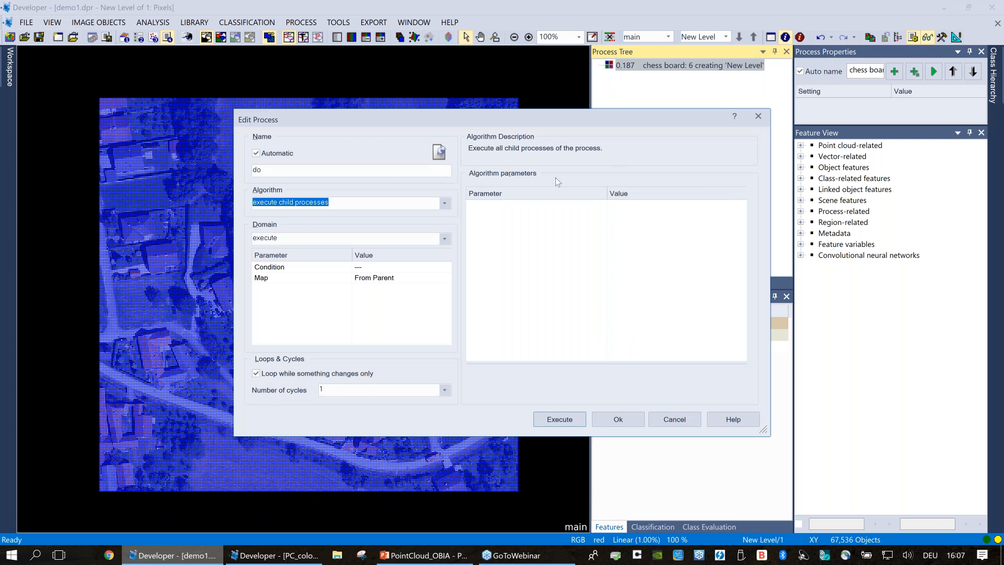
{"action": "left_click", "coordinate": [446, 204]}
{"action": "left_click_drag", "start_coordinate": [449, 234], "coordinate": [329, 213]}
{"action": "type", "text": "c"}
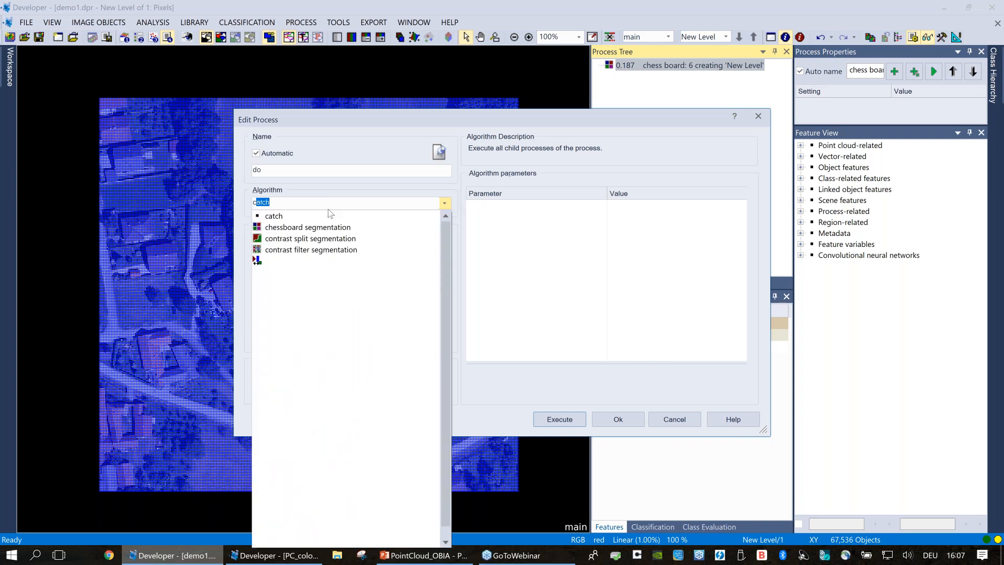
{"action": "type", "text": "reate links"}
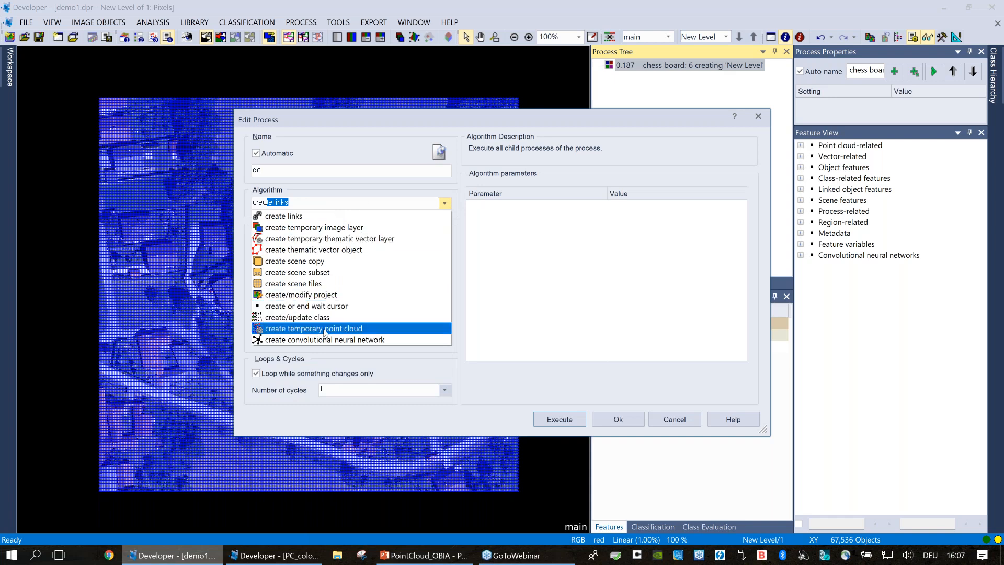
{"action": "left_click", "coordinate": [323, 329]}
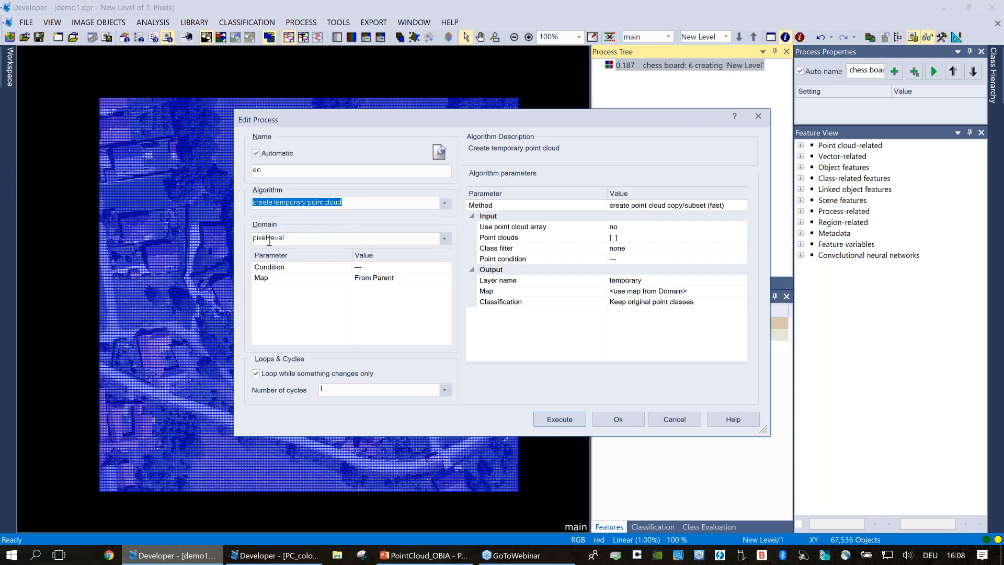
{"action": "left_click", "coordinate": [444, 239]}
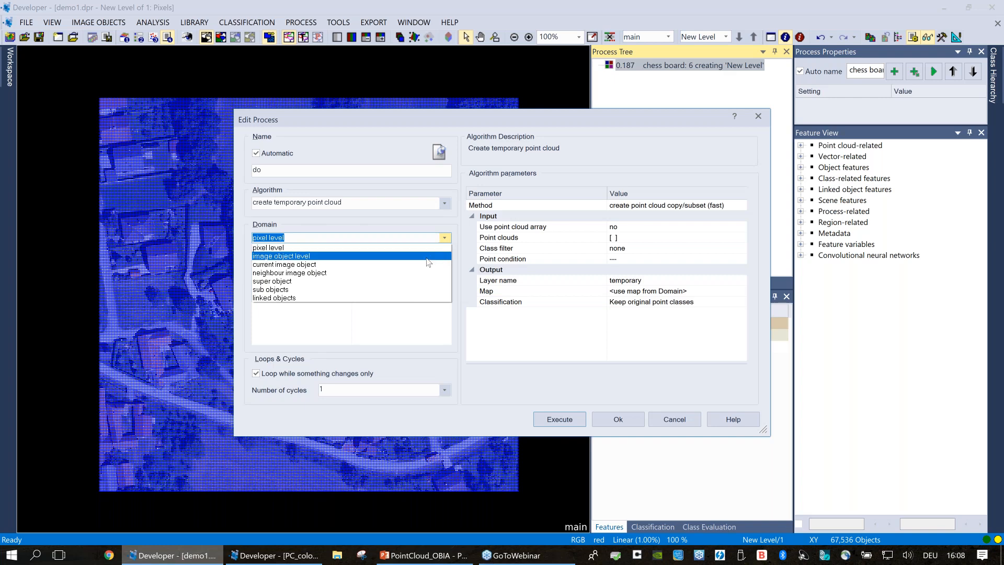
{"action": "left_click", "coordinate": [428, 256]}
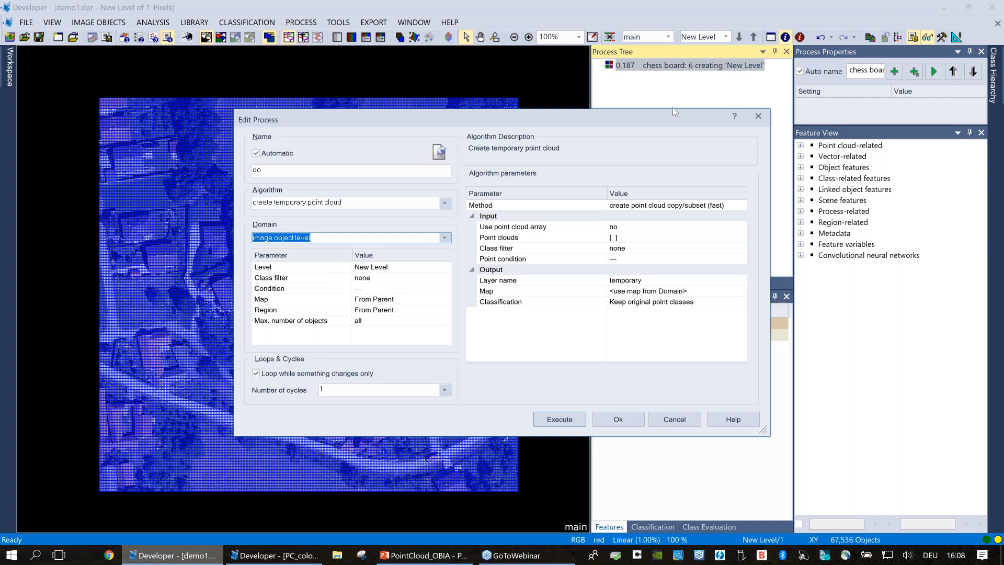
{"action": "left_click_drag", "start_coordinate": [683, 112], "coordinate": [697, 94]}
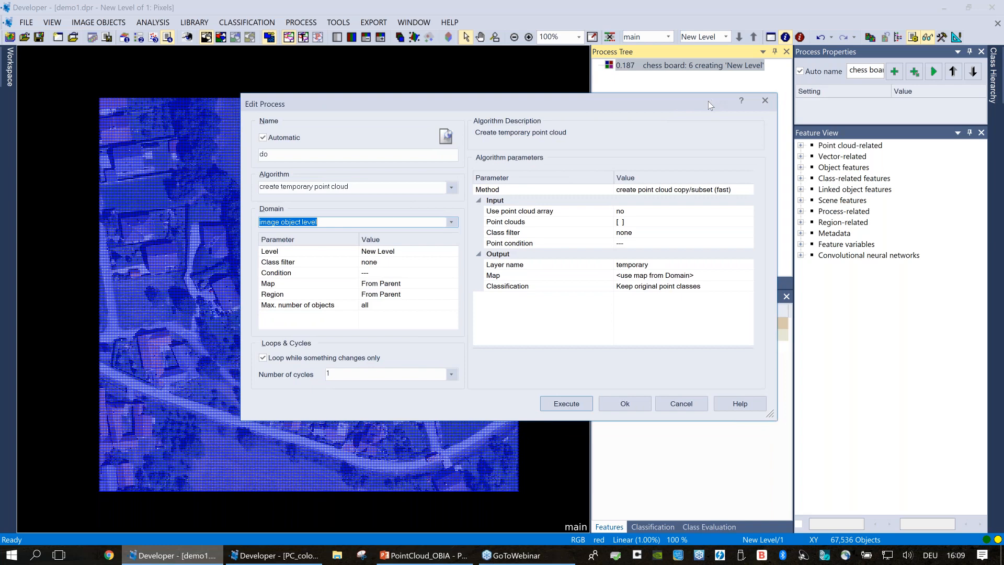
{"action": "left_click_drag", "start_coordinate": [708, 101], "coordinate": [699, 102]}
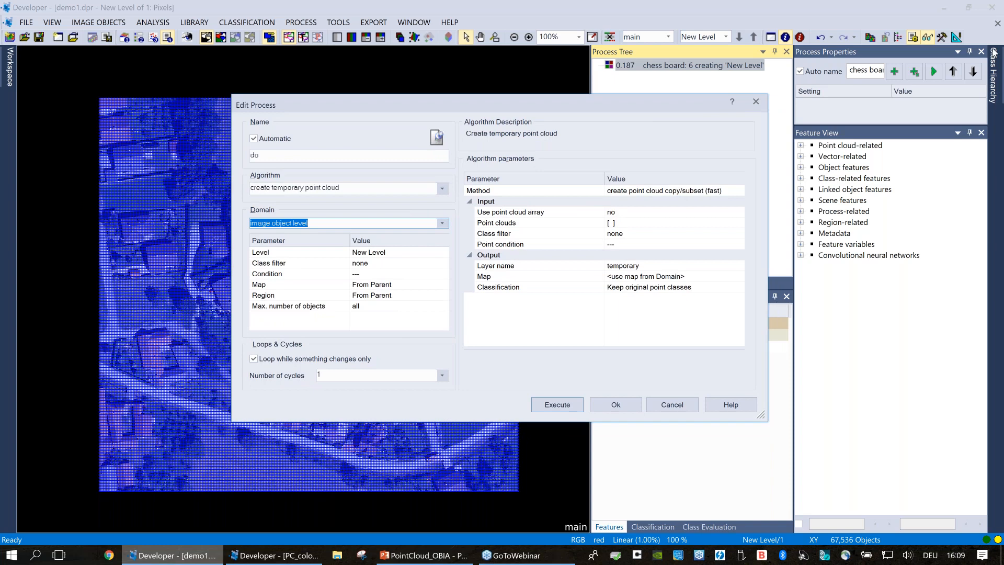
{"action": "left_click", "coordinate": [993, 51]}
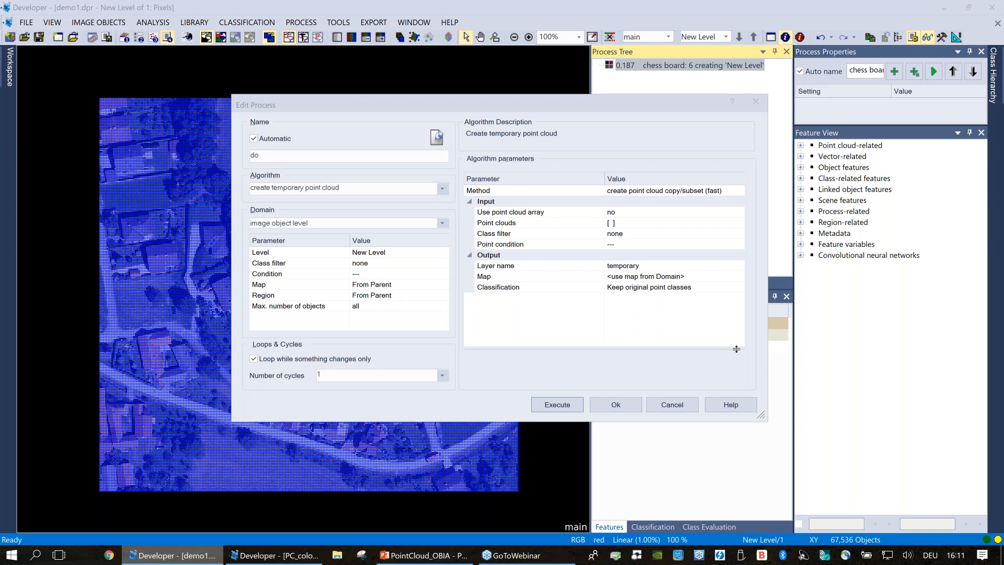
{"action": "left_click", "coordinate": [673, 405]}
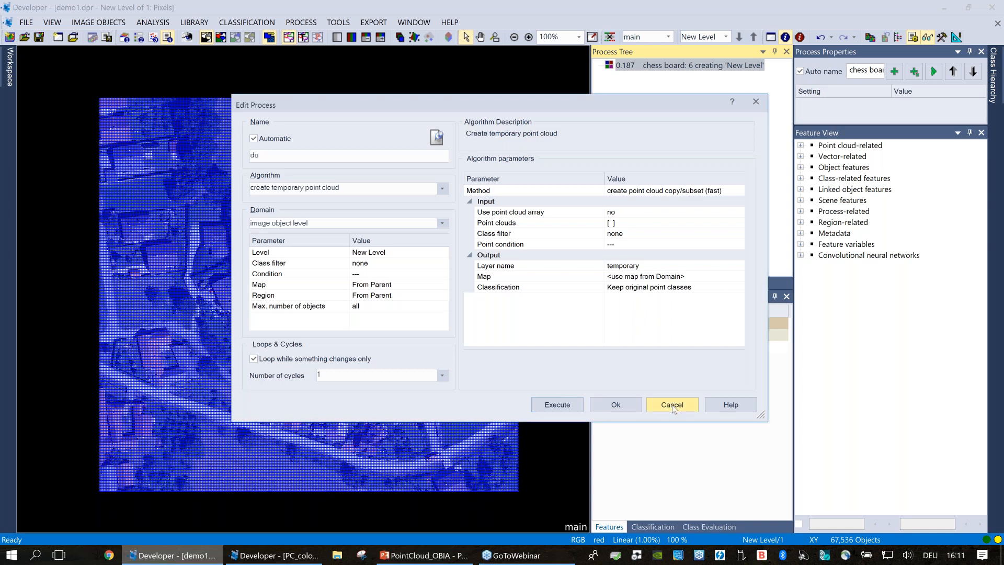
{"action": "left_click", "coordinate": [672, 405]}
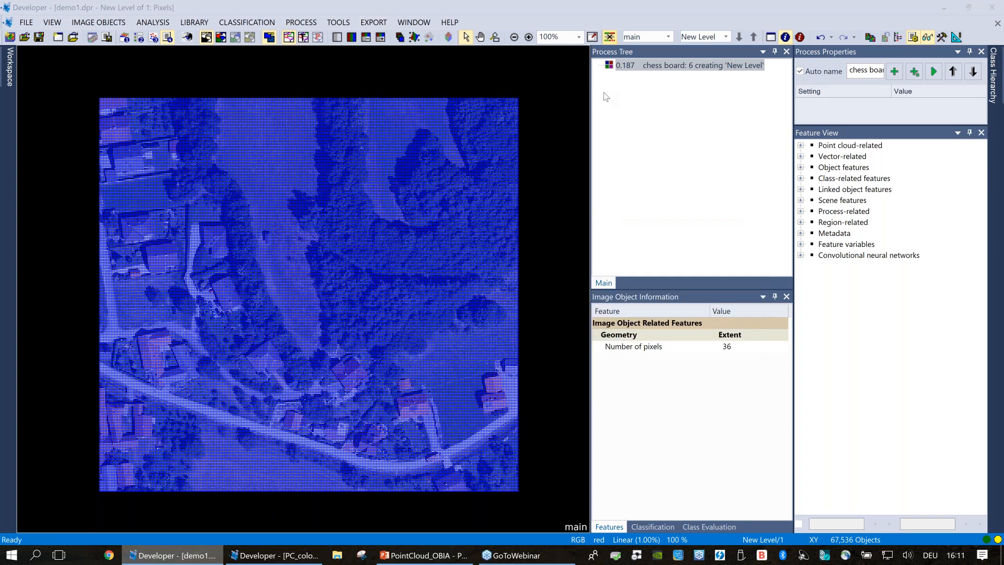
Delete the New Level image objects and execute the existing chessboard segmentation process again
{"action": "left_click", "coordinate": [610, 36]}
{"action": "left_click", "coordinate": [472, 340]}
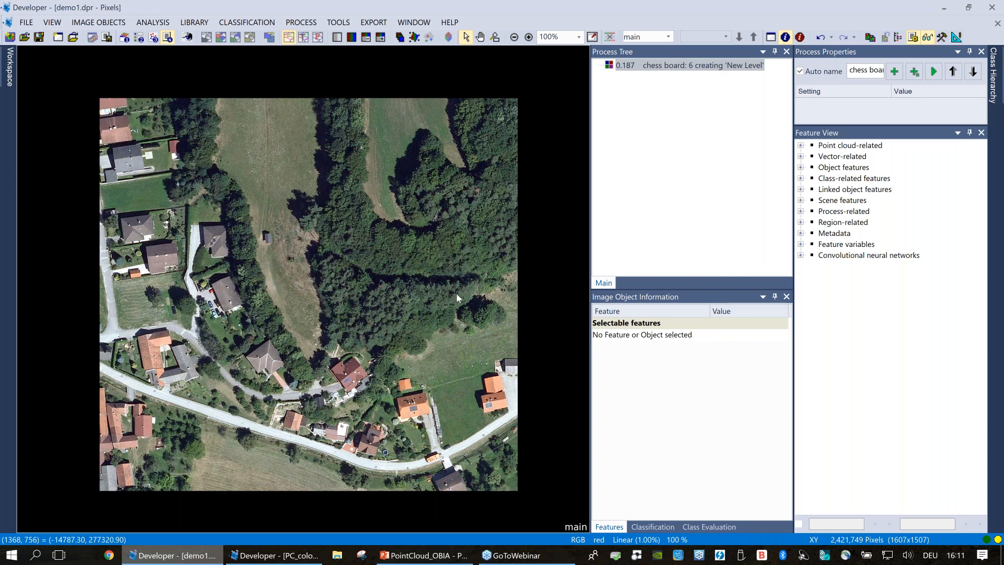
{"action": "mouse_move", "coordinate": [501, 266]}
{"action": "double_click", "coordinate": [658, 73]}
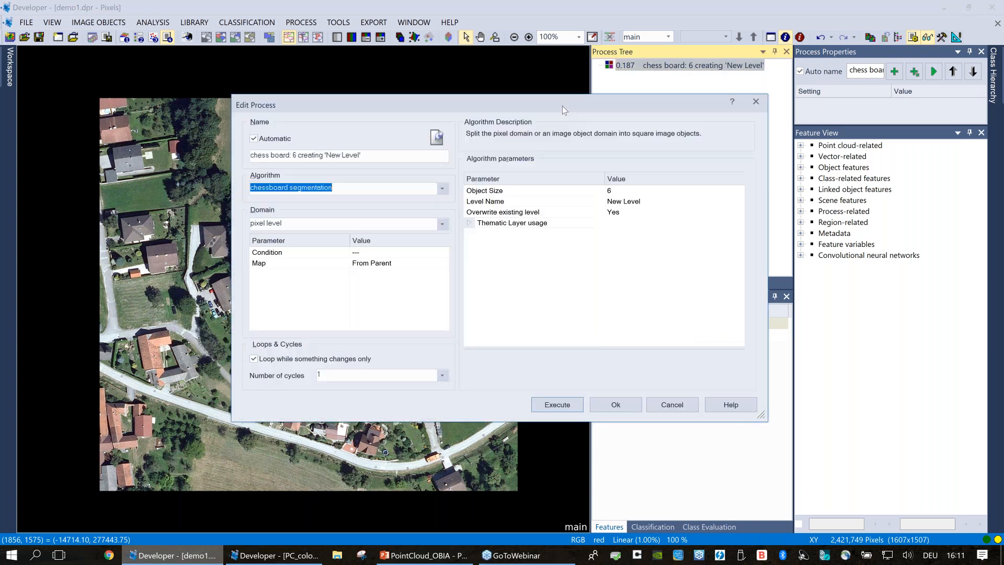
{"action": "left_click_drag", "start_coordinate": [562, 106], "coordinate": [480, 105]}
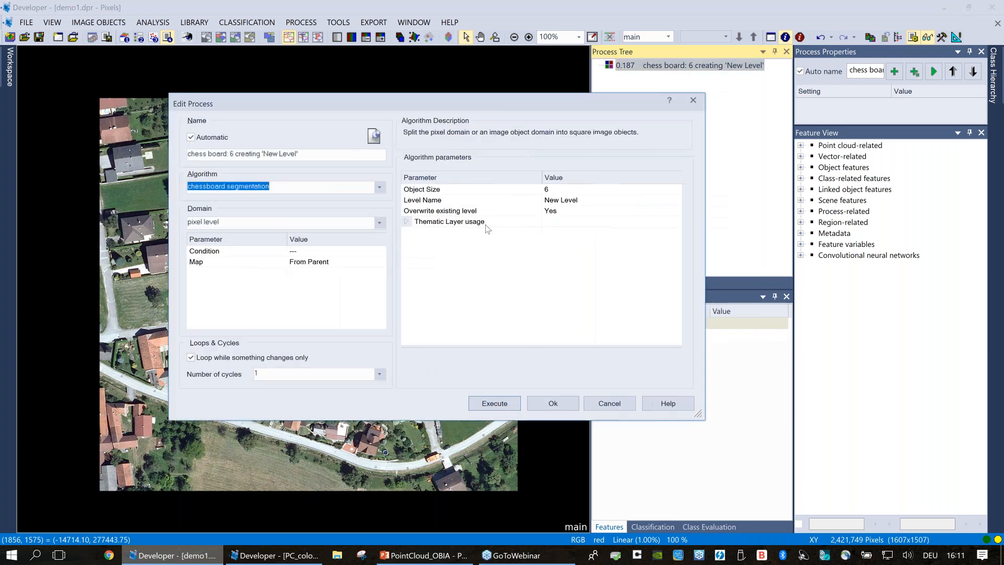
{"action": "left_click", "coordinate": [511, 407]}
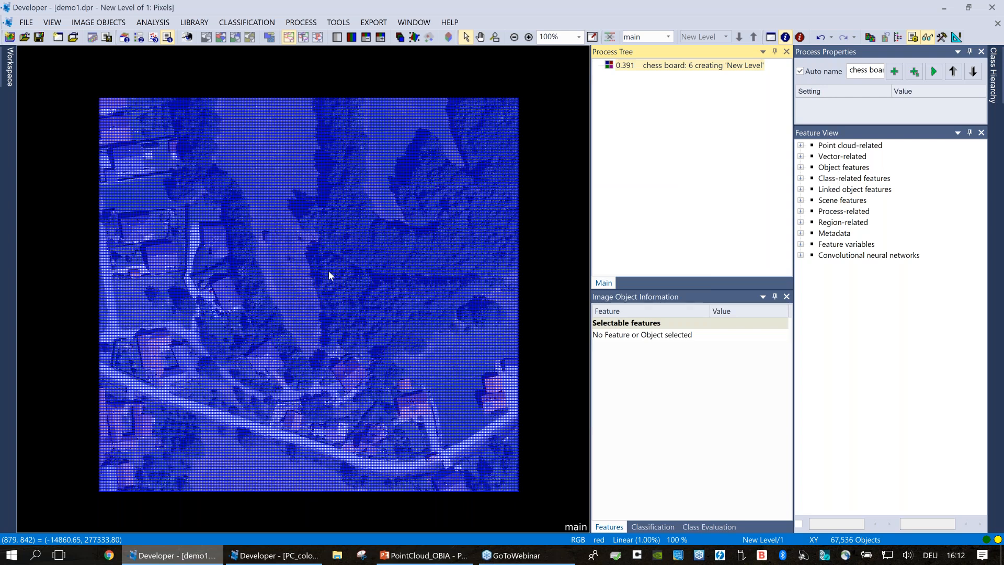
Examine the square chessboard objects around the forest and meadow edge at 1000% zoom, and return to the full scene at 100%
{"action": "left_click", "coordinate": [495, 36]}
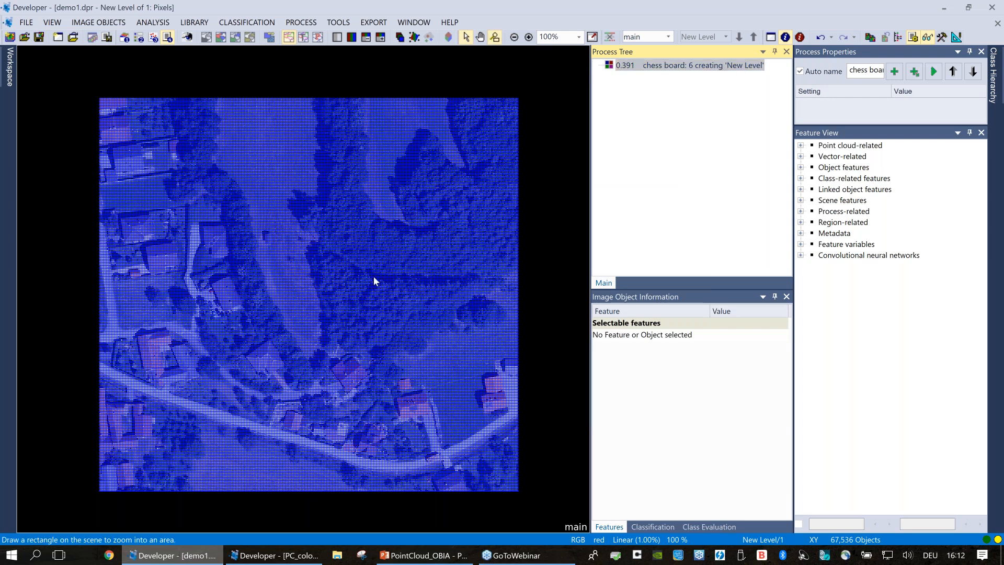
{"action": "left_click", "coordinate": [374, 280]}
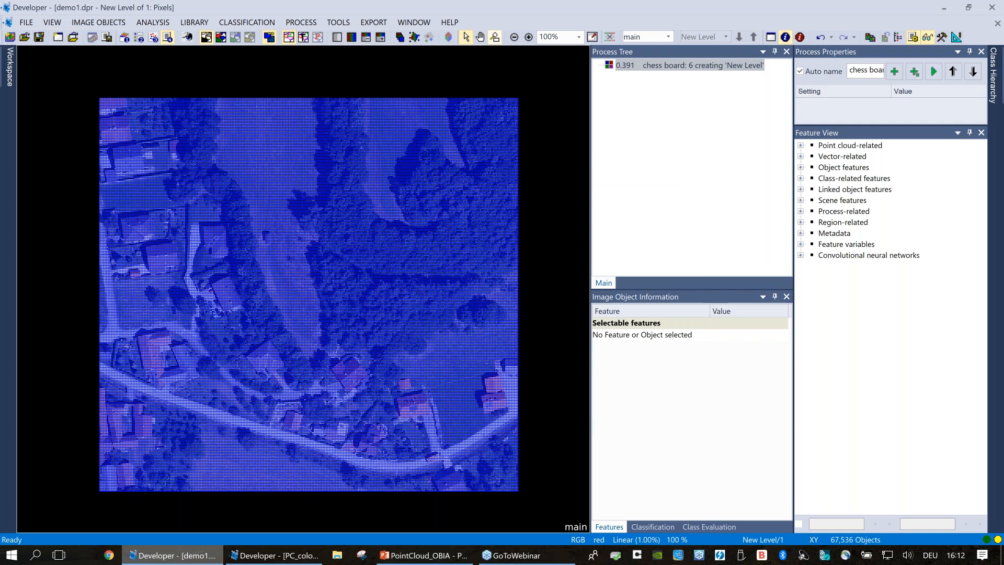
{"action": "left_click_drag", "start_coordinate": [363, 217], "coordinate": [400, 253]}
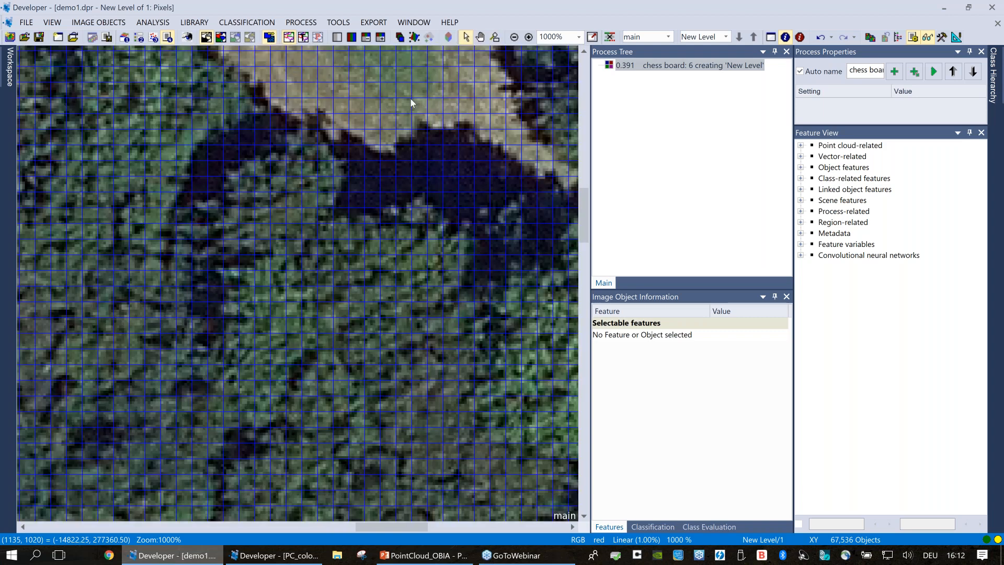
{"action": "left_click", "coordinate": [592, 37]}
Append a new process after the chessboard segmentation and choose the create temporary point cloud algorithm
{"action": "left_click", "coordinate": [666, 122]}
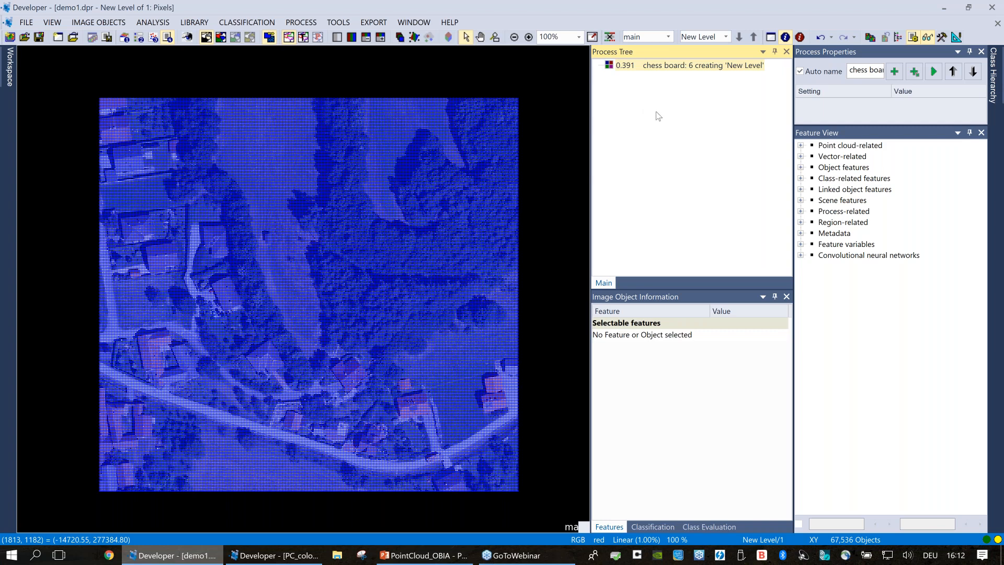
{"action": "right_click", "coordinate": [657, 113]}
{"action": "key", "text": "Escape"}
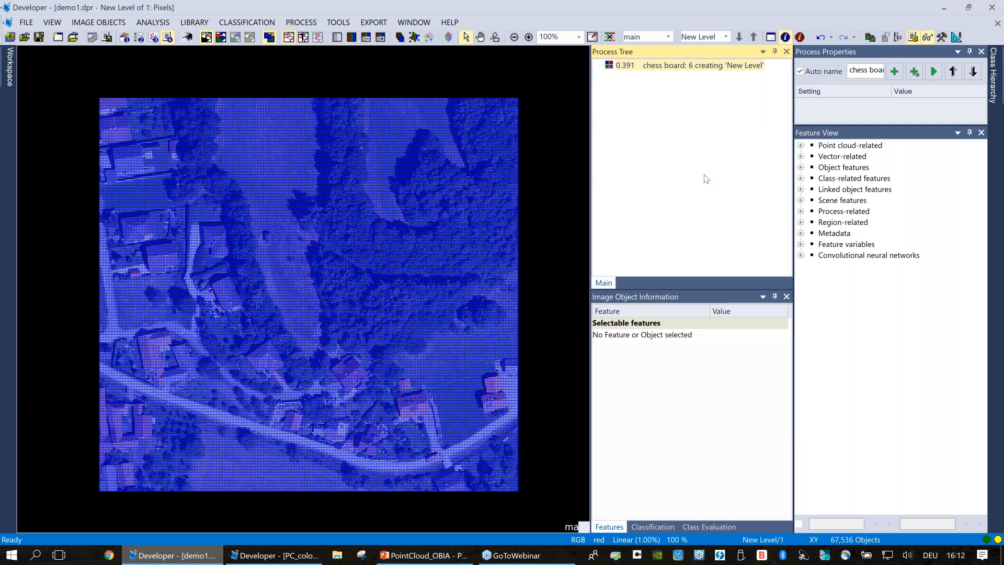
{"action": "key", "text": "ctrl+a"}
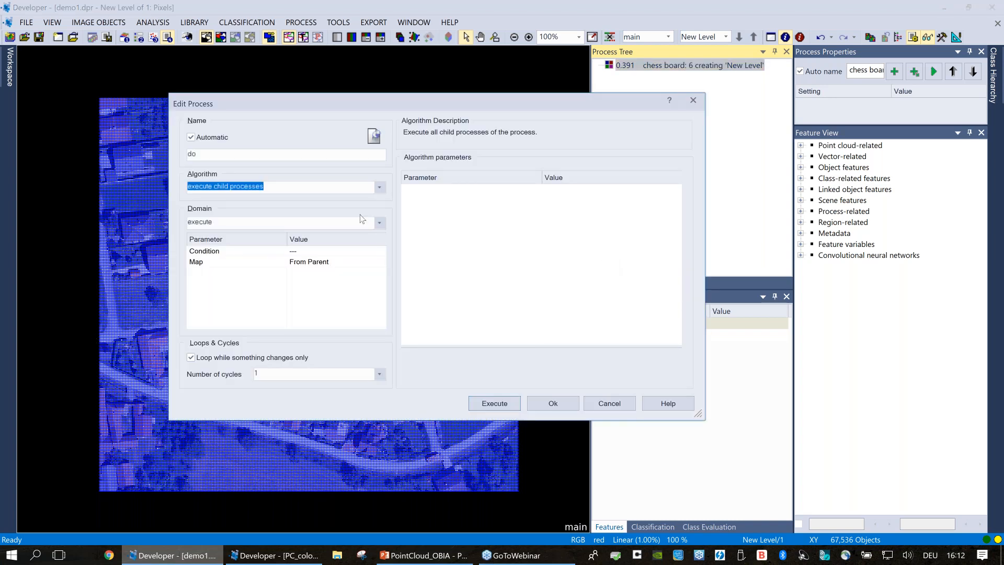
{"action": "left_click", "coordinate": [384, 189]}
{"action": "left_click_drag", "start_coordinate": [382, 244], "coordinate": [380, 208]}
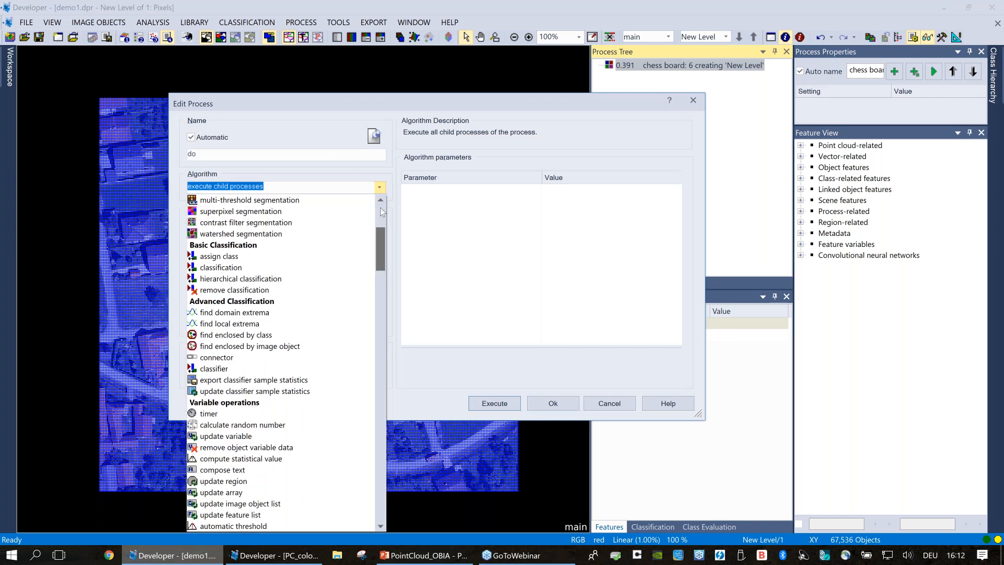
{"action": "left_click", "coordinate": [221, 95]}
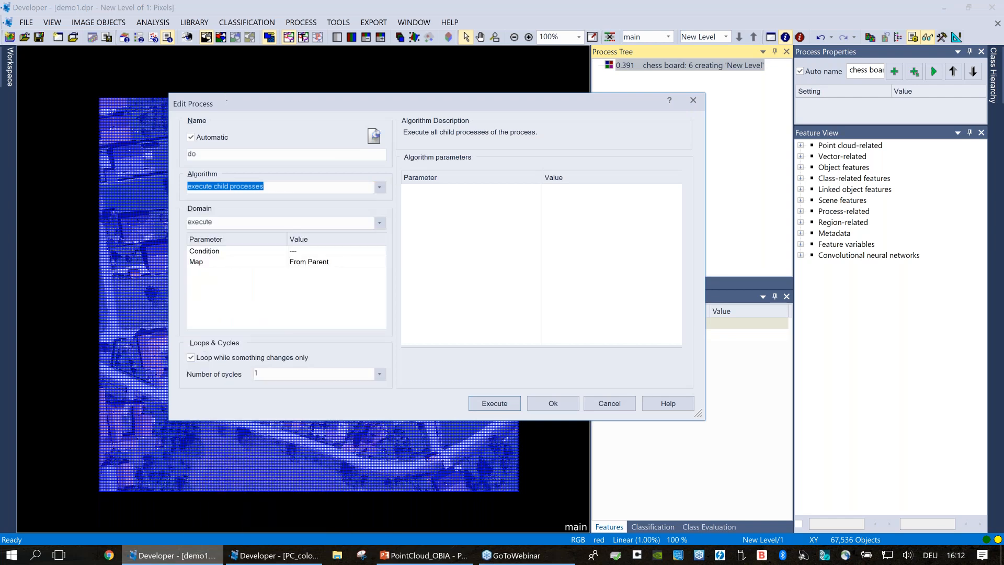
{"action": "type", "text": "create links"}
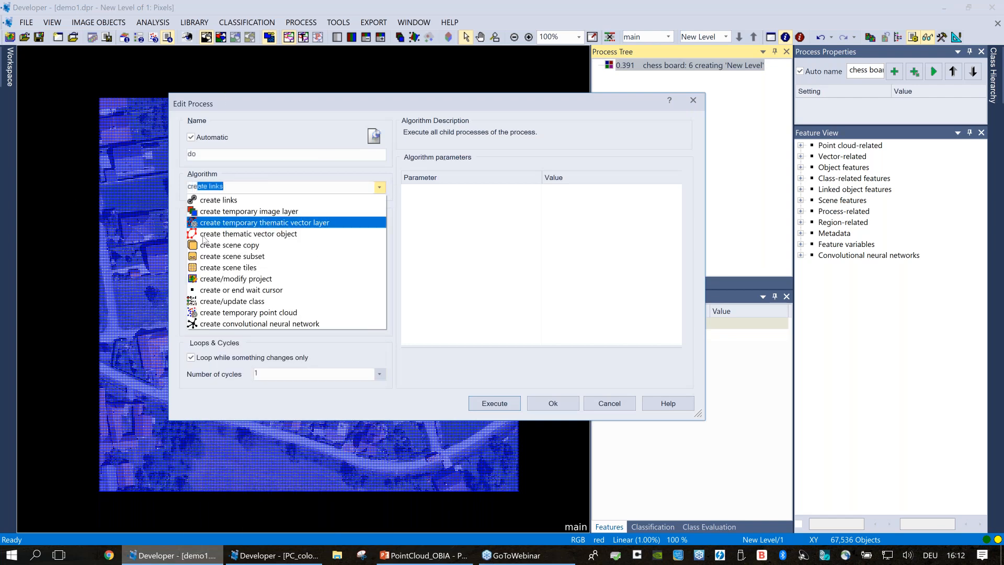
{"action": "left_click", "coordinate": [220, 316]}
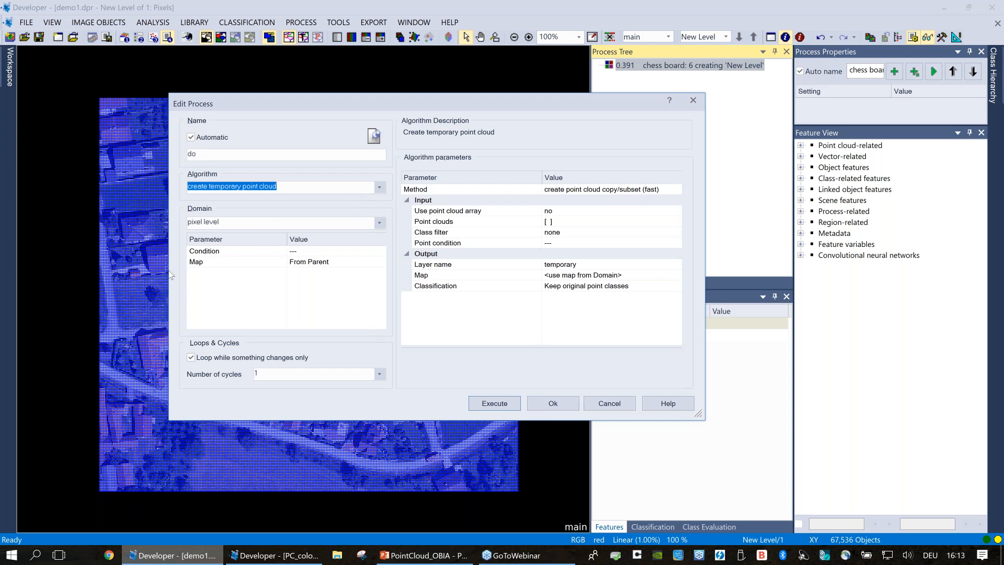
Set the process domain to image object level and the method to create point cloud from object domain
{"action": "left_click", "coordinate": [379, 223]}
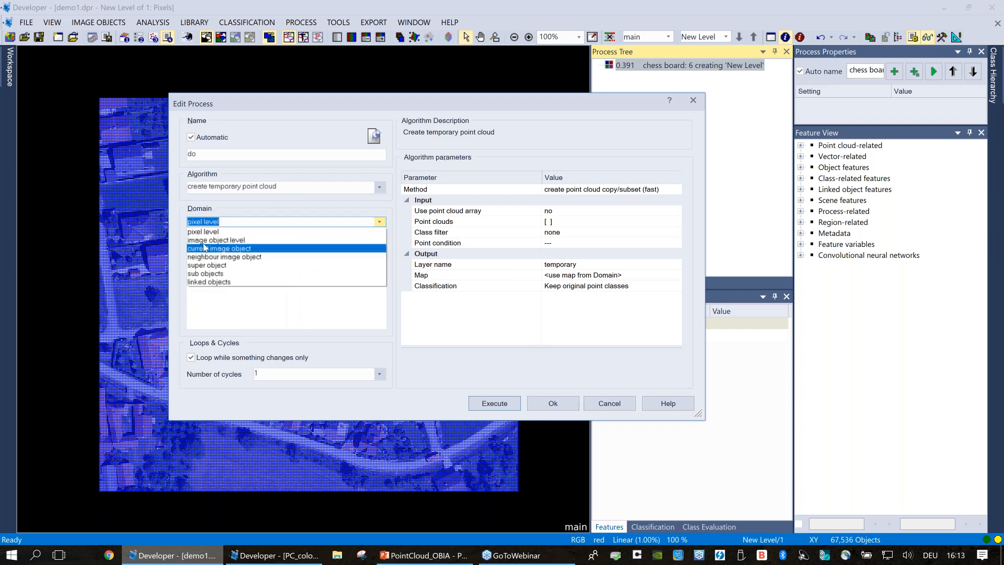
{"action": "left_click", "coordinate": [210, 240]}
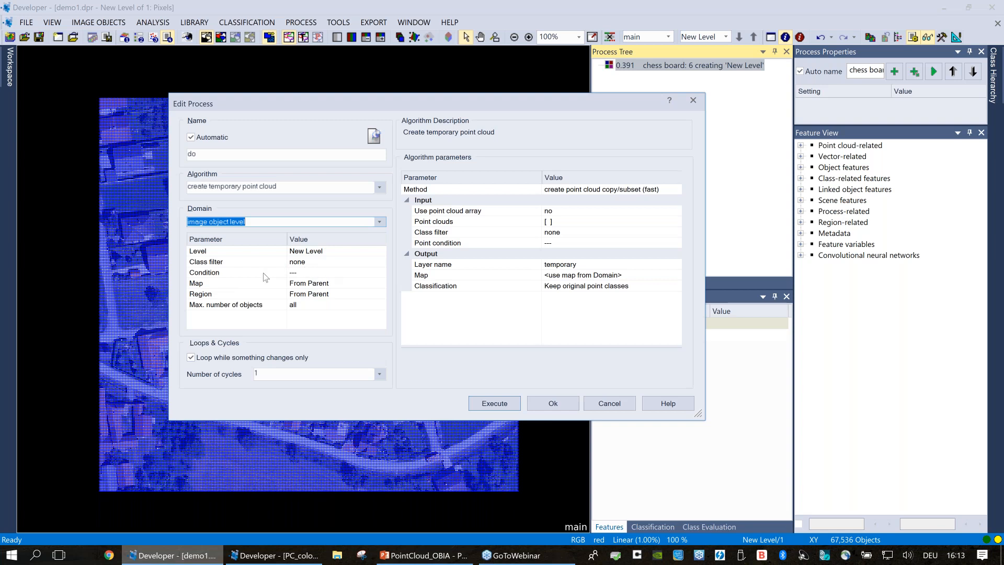
{"action": "left_click", "coordinate": [434, 191]}
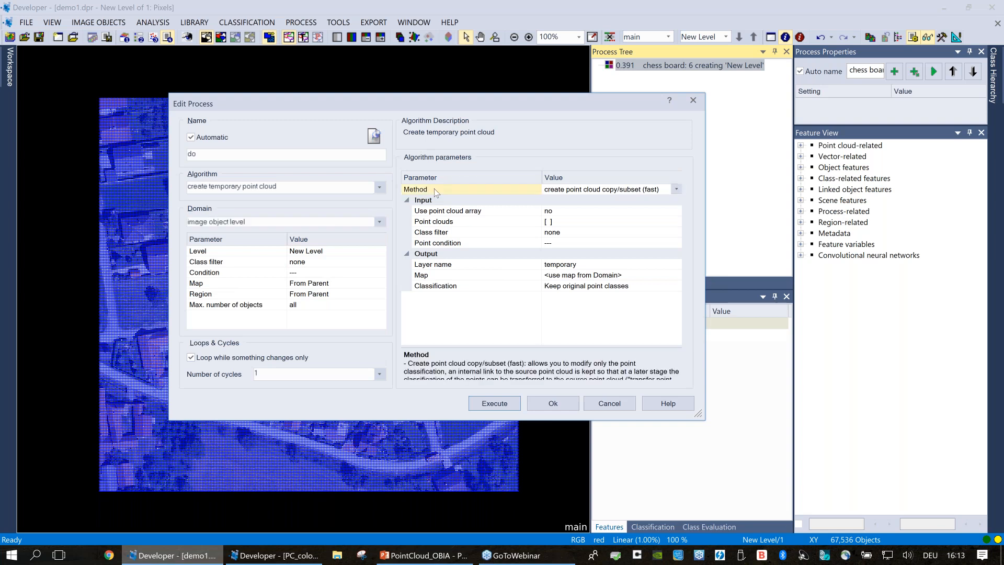
{"action": "left_click", "coordinate": [677, 189]}
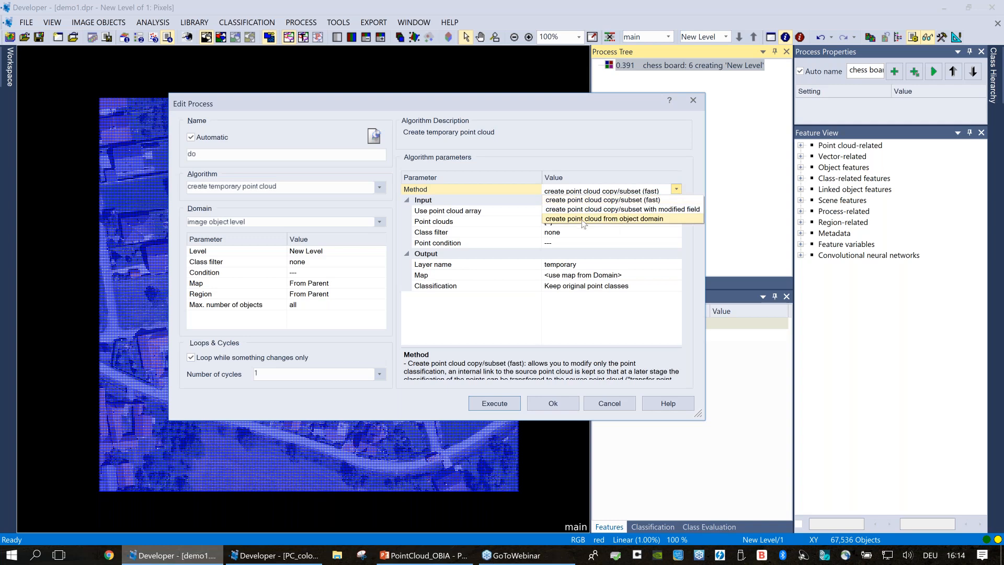
{"action": "left_click", "coordinate": [649, 222]}
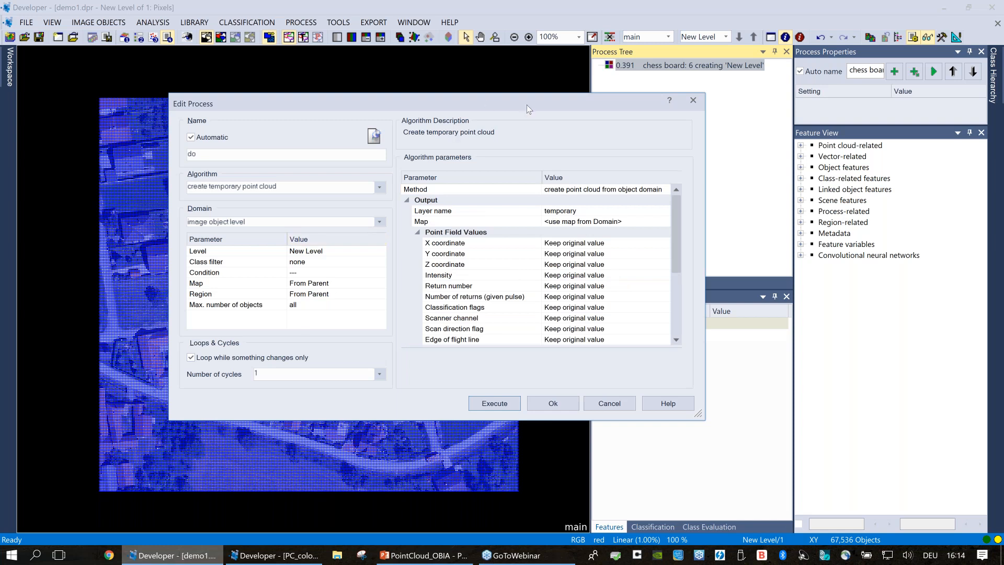
Name the output point cloud layer MyPointCloud
{"action": "left_click_drag", "start_coordinate": [526, 104], "coordinate": [538, 106]}
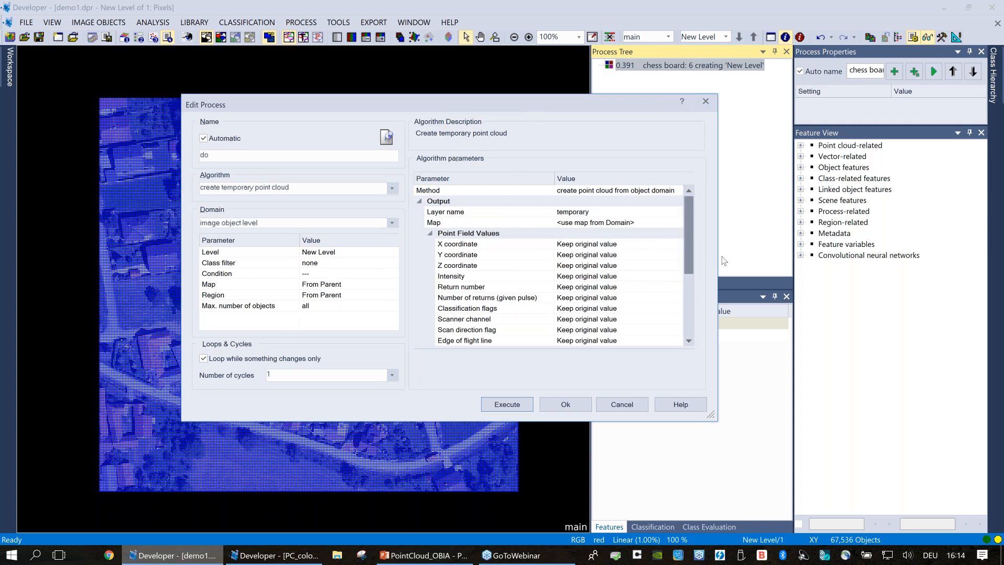
{"action": "left_click", "coordinate": [635, 214]}
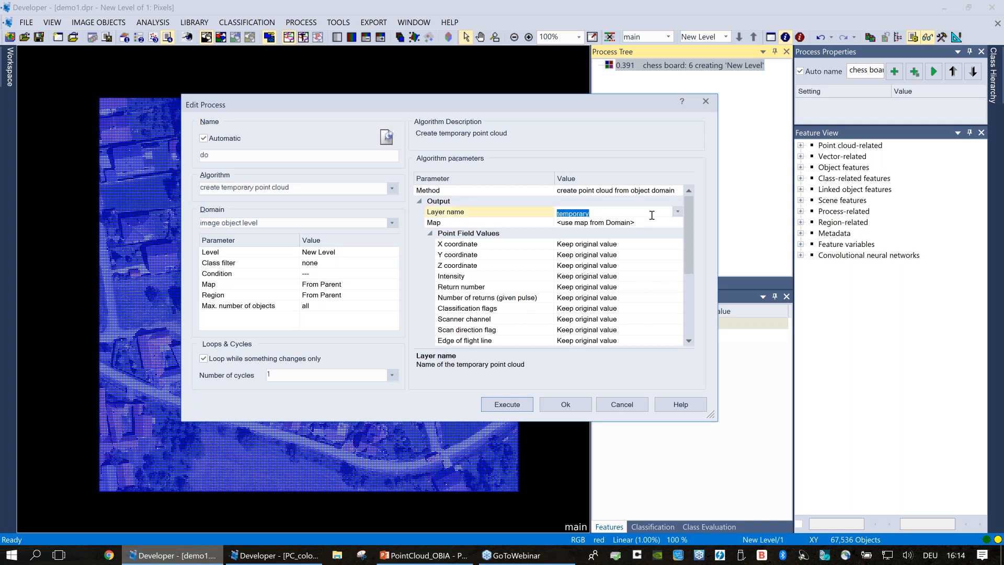
{"action": "type", "text": "MyPointClouud"}
{"action": "key", "text": "BackSpace"}
{"action": "left_click_drag", "start_coordinate": [619, 101], "coordinate": [619, 99]}
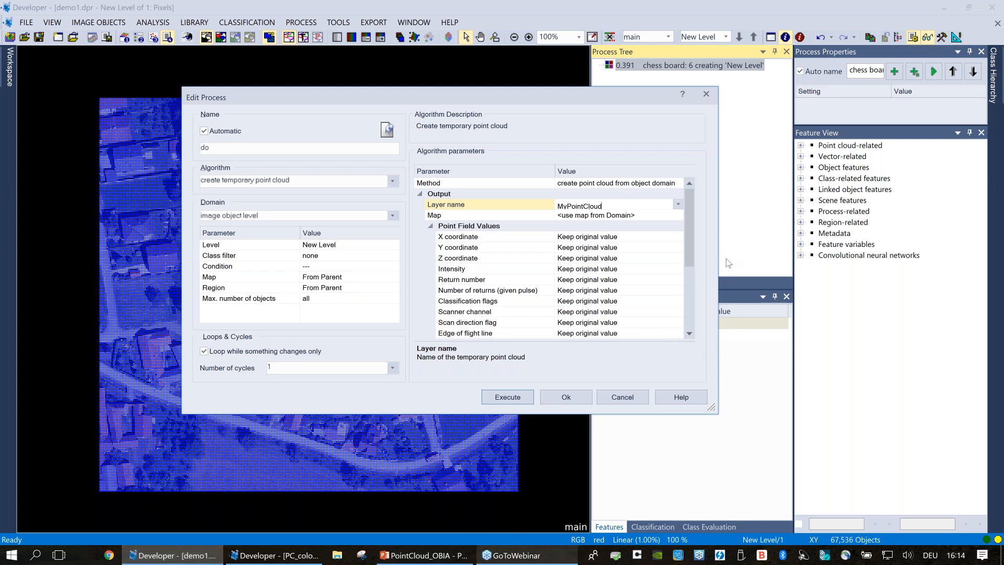
Review the point field values and choose to take the X coordinate from a feature
{"action": "left_click", "coordinate": [691, 213]}
{"action": "left_click_drag", "start_coordinate": [690, 225], "coordinate": [689, 205]}
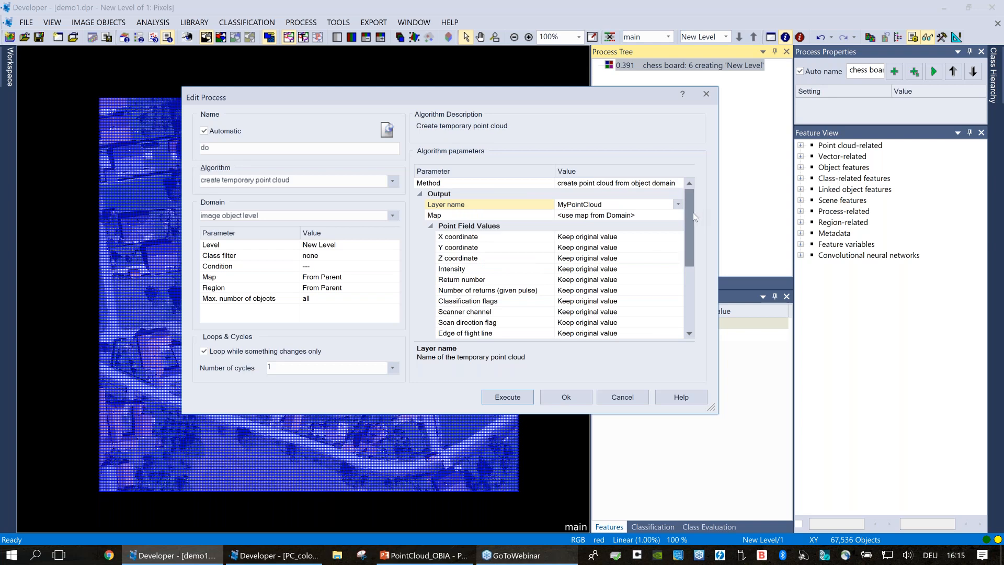
{"action": "left_click", "coordinate": [512, 241]}
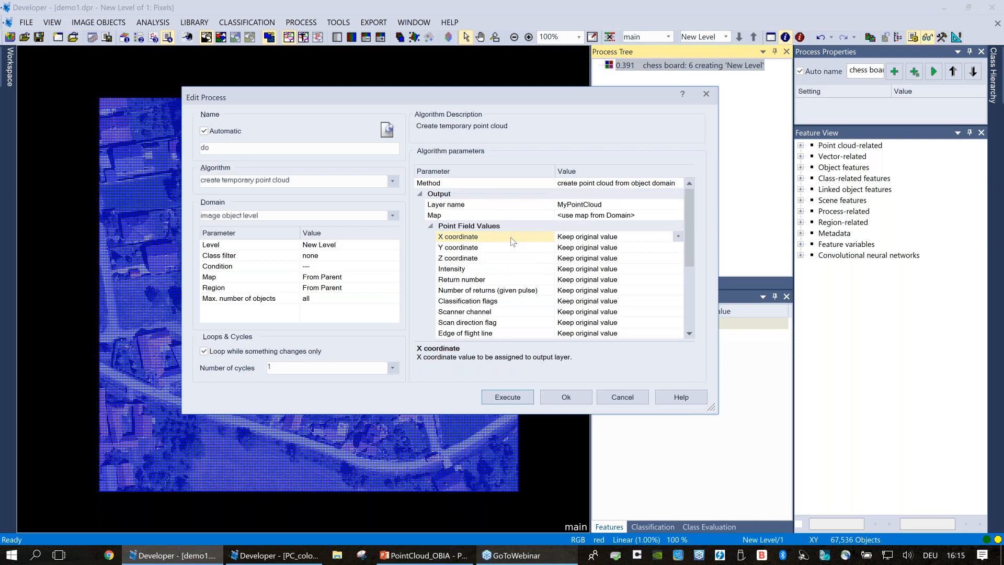
{"action": "left_click", "coordinate": [495, 262]}
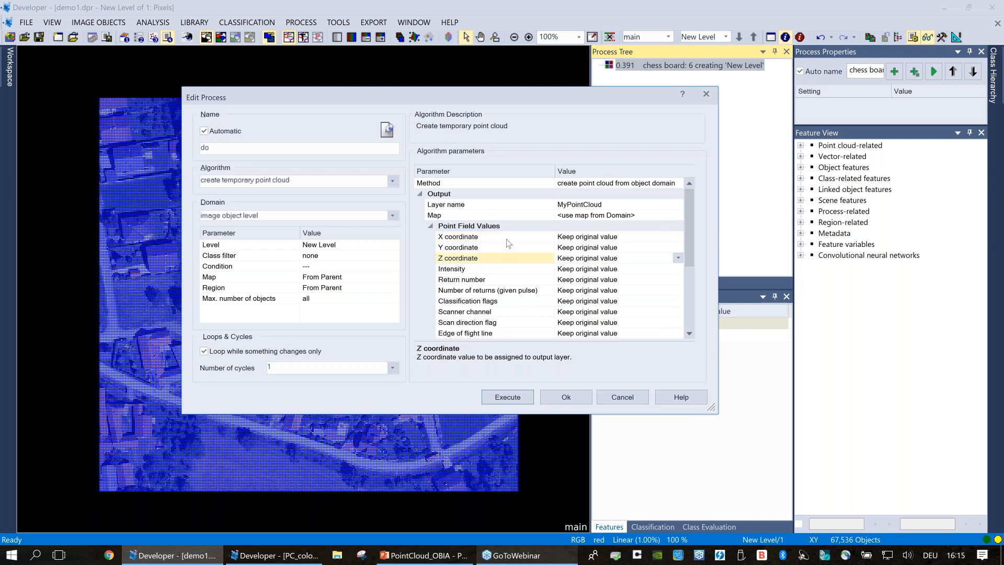
{"action": "left_click", "coordinate": [458, 240]}
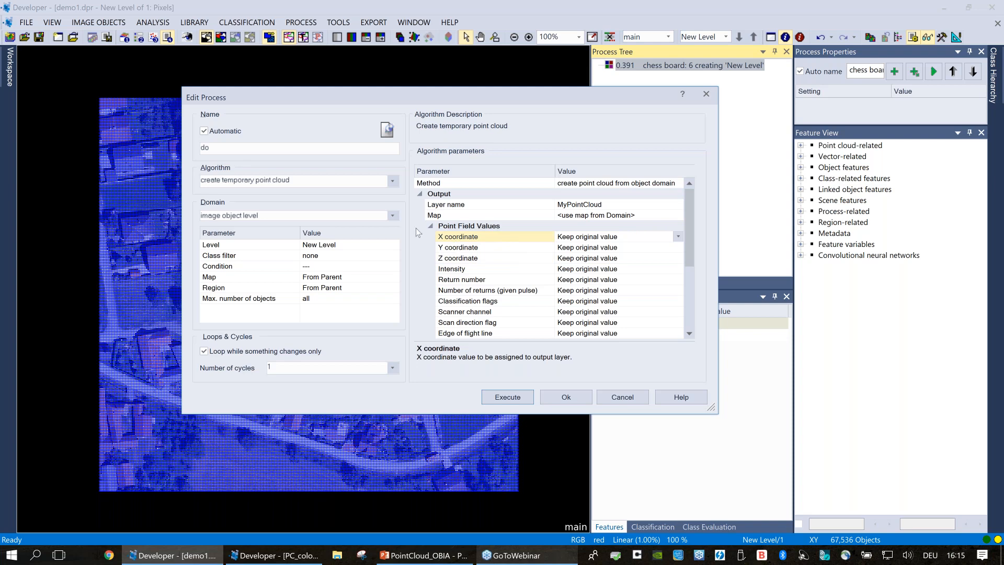
{"action": "left_click", "coordinate": [678, 237]}
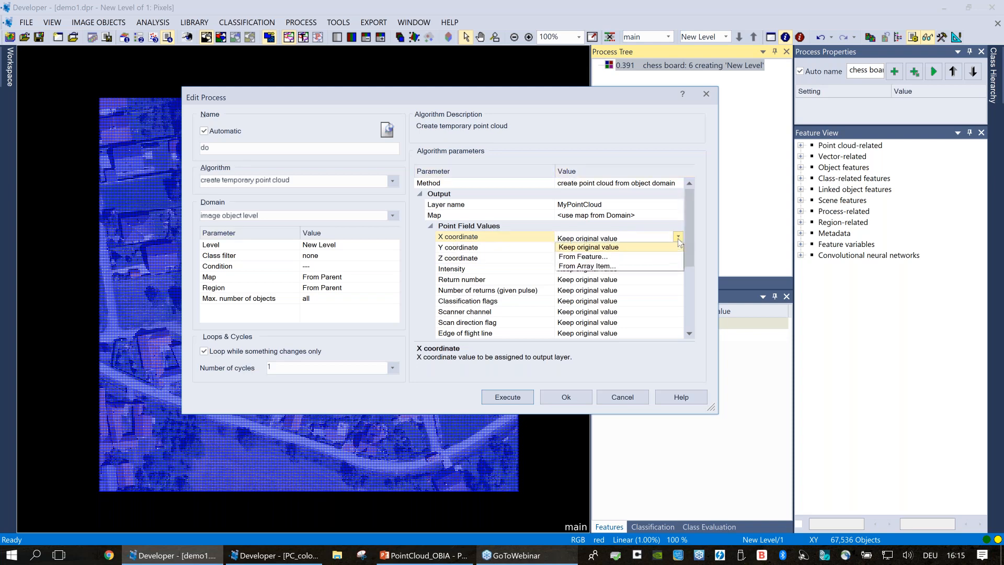
{"action": "left_click", "coordinate": [630, 257]}
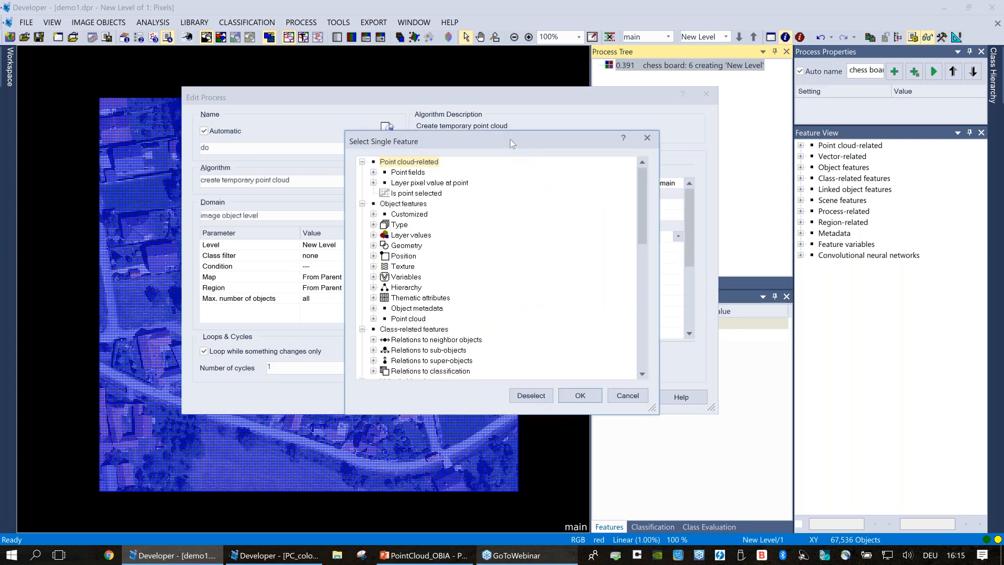
Select the X Center feature among the Position coordinates of the object features
{"action": "left_click_drag", "start_coordinate": [499, 137], "coordinate": [301, 143]}
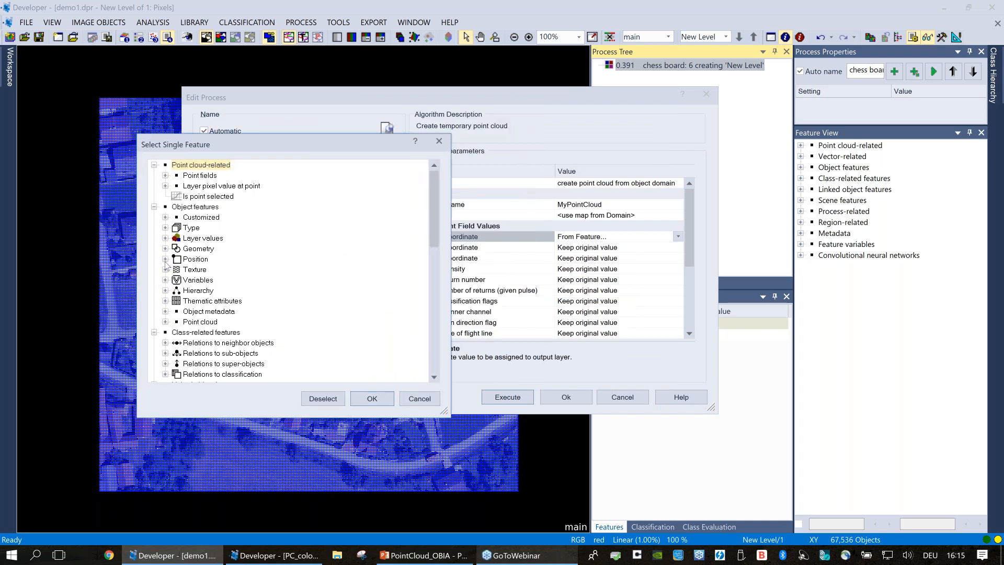
{"action": "left_click", "coordinate": [203, 208]}
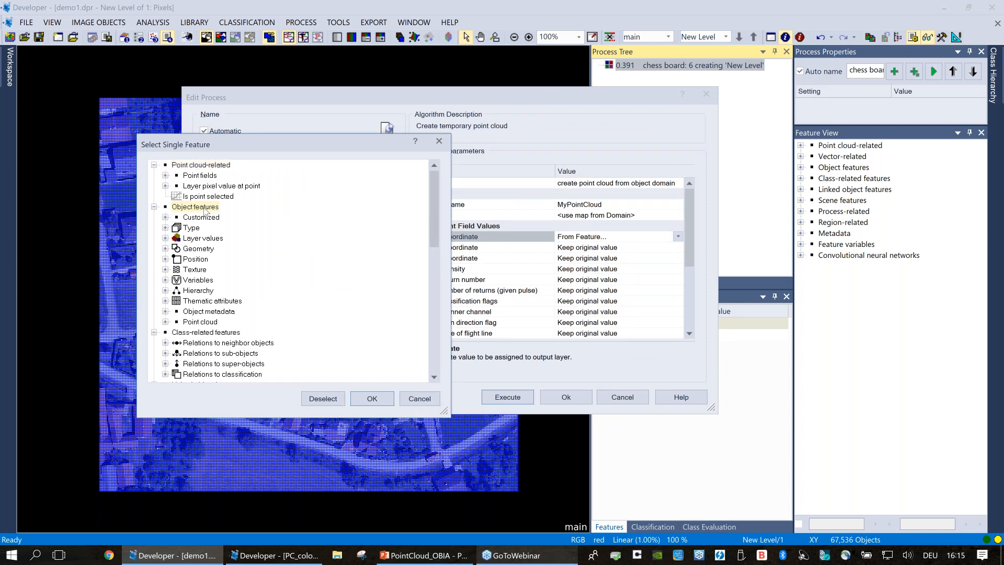
{"action": "left_click", "coordinate": [194, 259]}
{"action": "left_click", "coordinate": [165, 259]}
{"action": "left_click", "coordinate": [209, 281]}
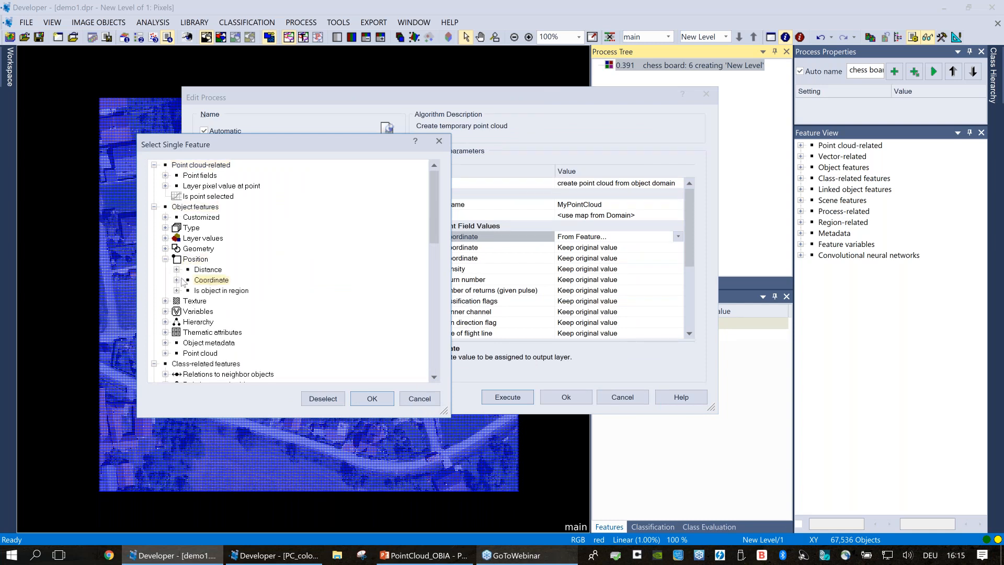
{"action": "left_click", "coordinate": [177, 280]}
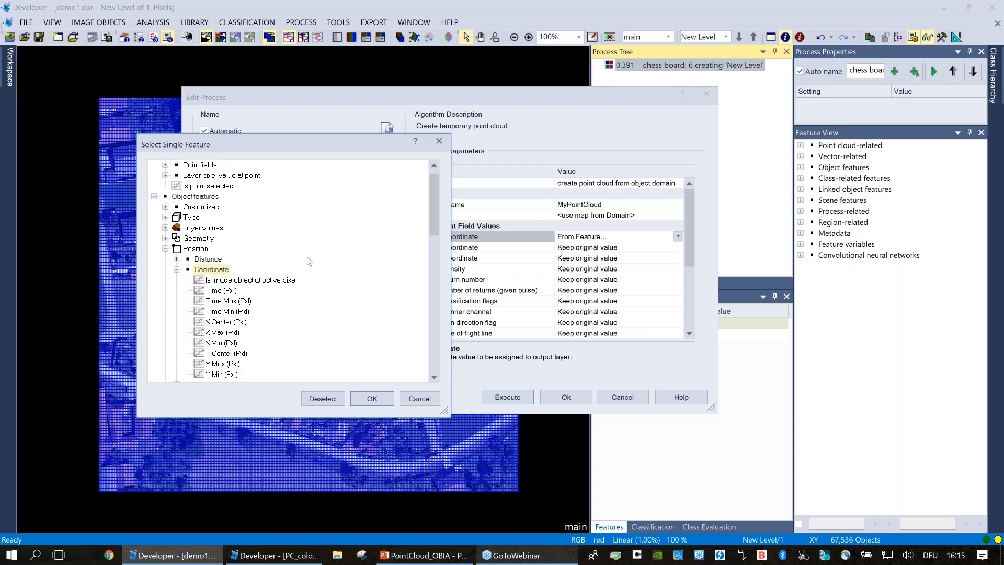
{"action": "scroll", "coordinate": [309, 261], "scroll_direction": "down", "scroll_amount": 1}
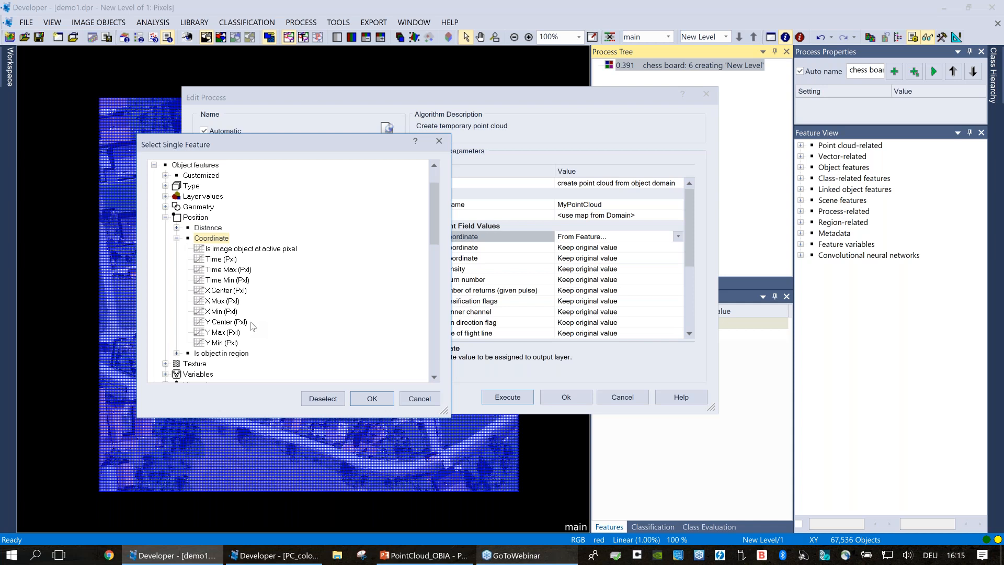
{"action": "left_click", "coordinate": [225, 291]}
Change the X Center feature's unit to Coordinates and assign it as the X coordinate value
{"action": "right_click", "coordinate": [240, 296]}
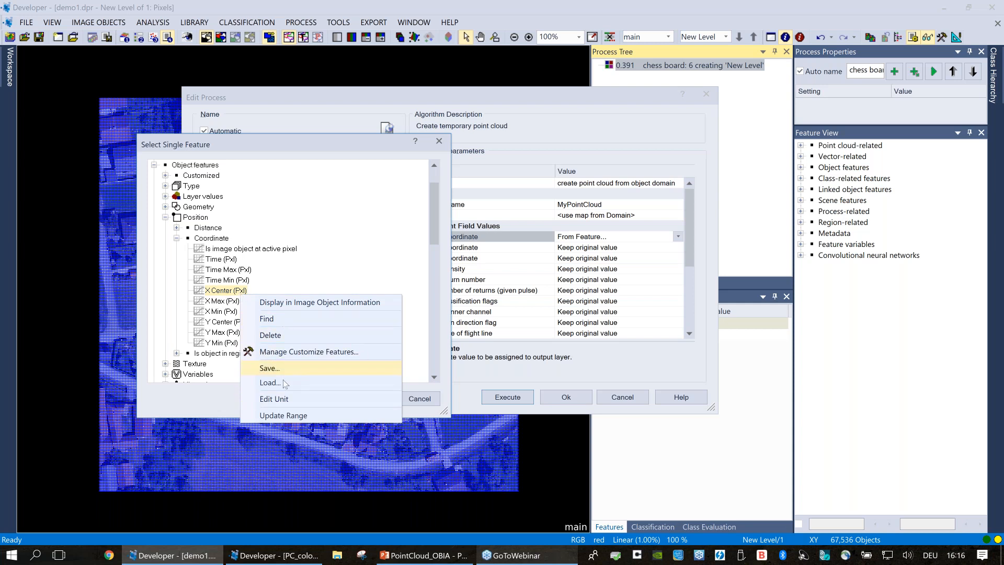
{"action": "left_click", "coordinate": [287, 399]}
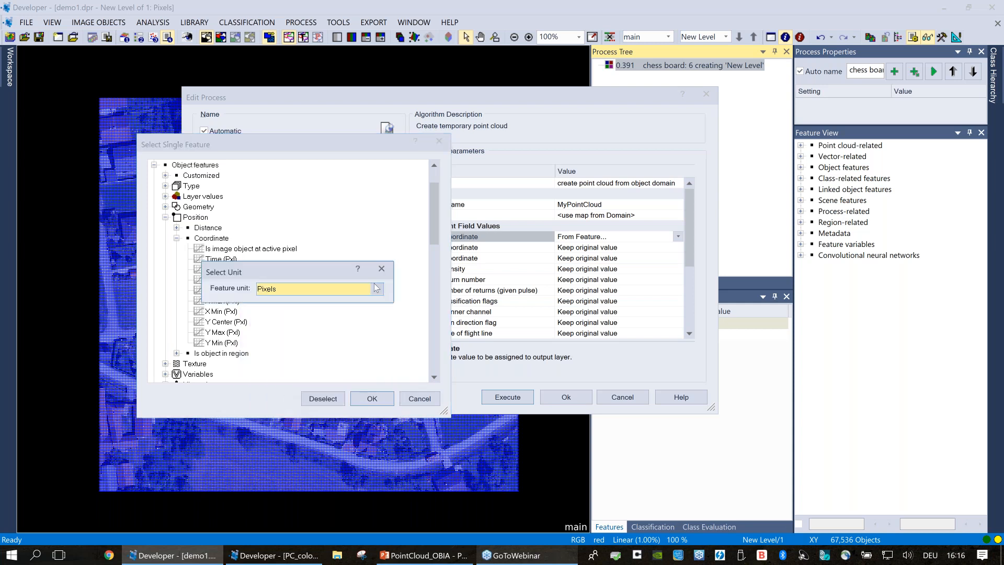
{"action": "left_click", "coordinate": [374, 287]}
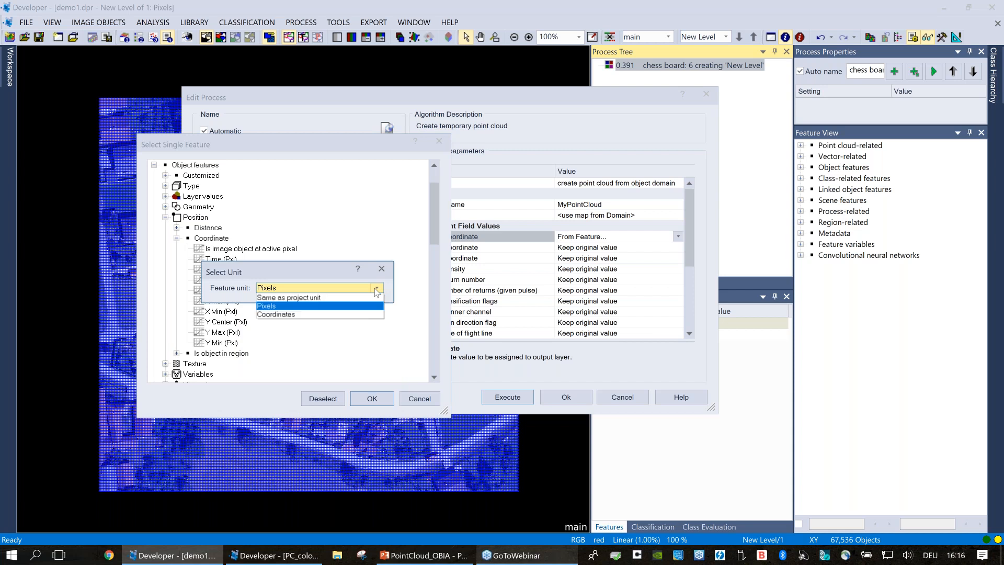
{"action": "left_click", "coordinate": [293, 315]}
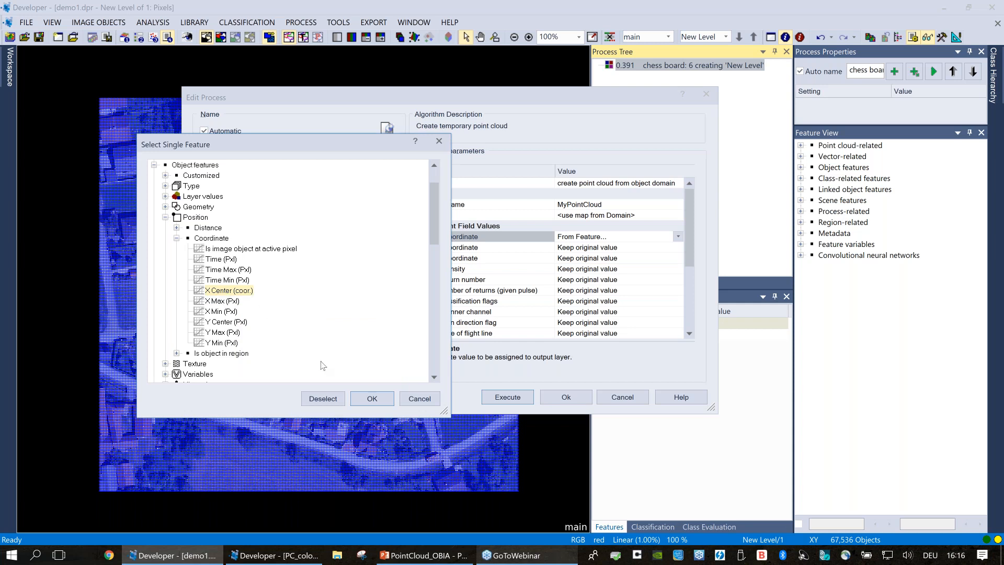
{"action": "left_click", "coordinate": [372, 398]}
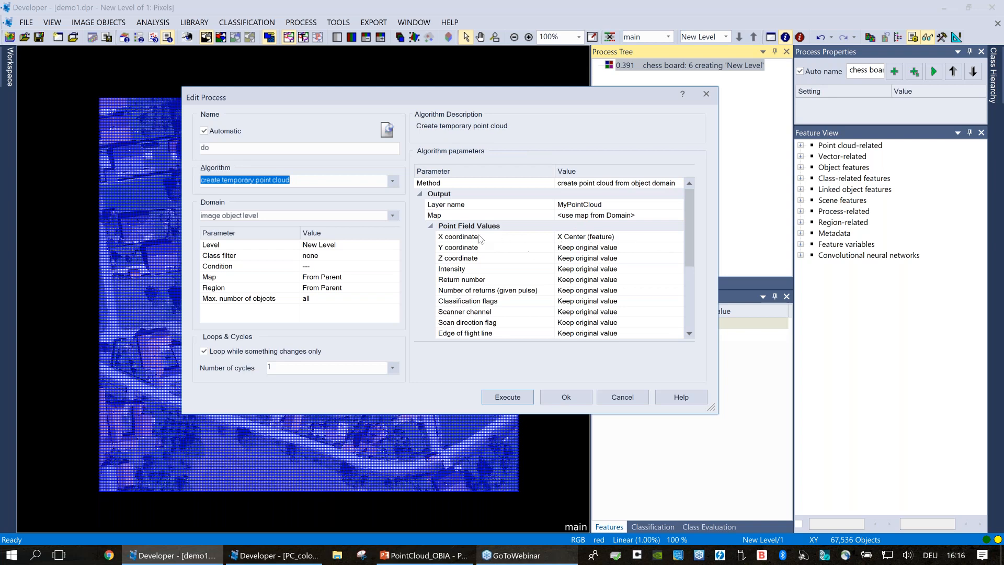
Choose to take the Y coordinate from a feature and select Y Center among the Position coordinates of the object features
{"action": "left_click", "coordinate": [639, 250]}
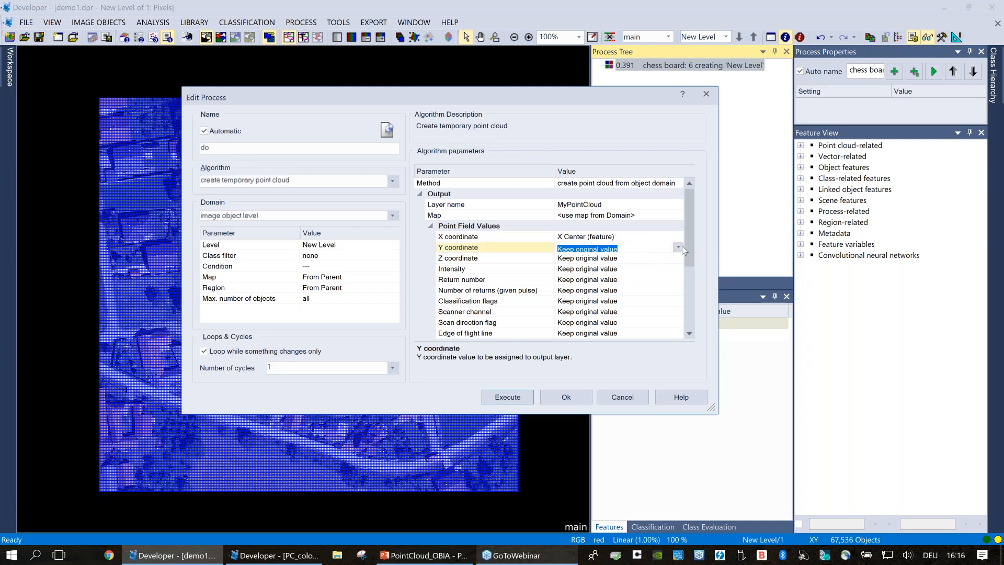
{"action": "left_click", "coordinate": [679, 247]}
{"action": "left_click", "coordinate": [652, 266]}
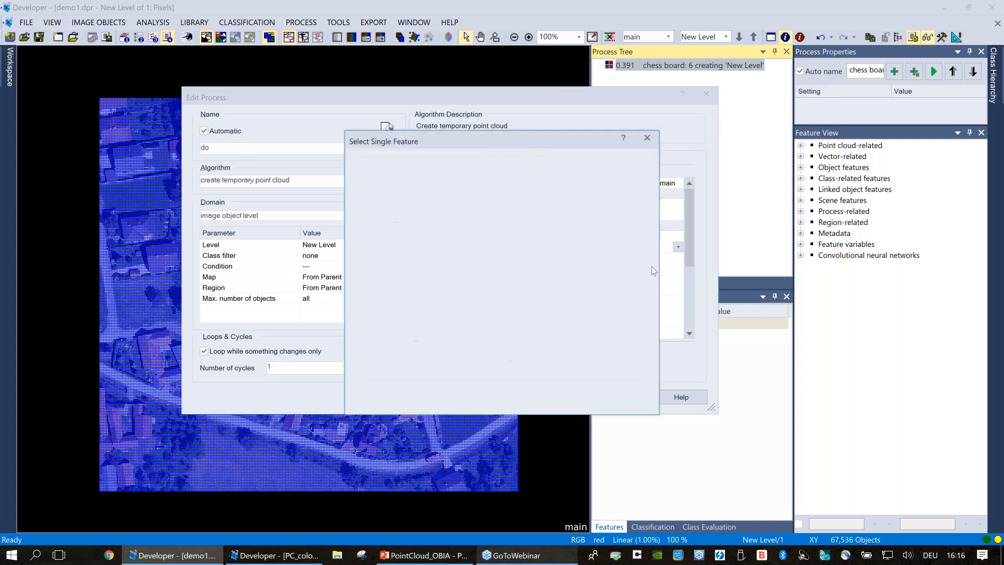
{"action": "left_click", "coordinate": [373, 256]}
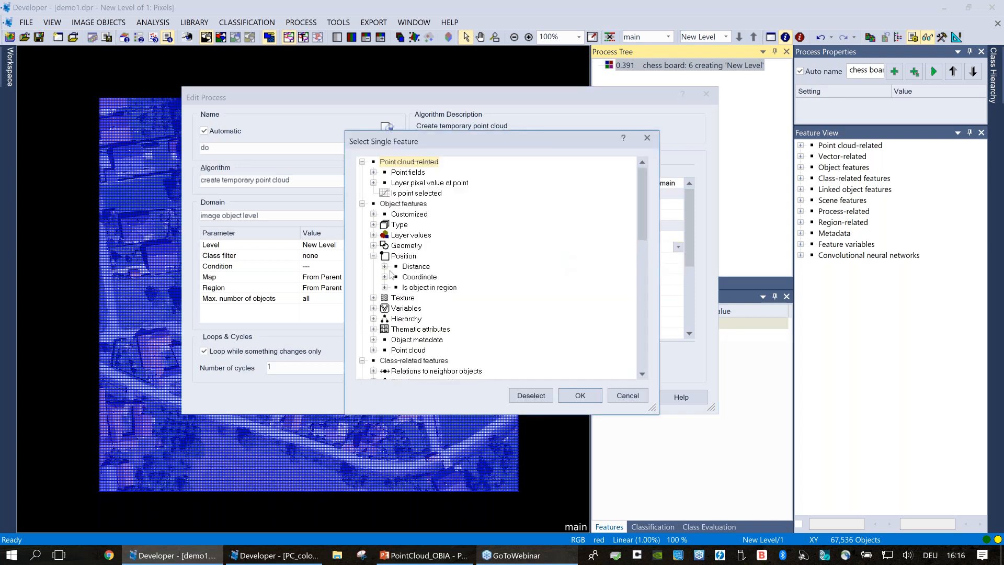
{"action": "left_click", "coordinate": [385, 277]}
{"action": "left_click", "coordinate": [437, 350]}
Change the Y Center feature's unit to Coordinates and assign it as the Y coordinate value
{"action": "right_click", "coordinate": [437, 350]}
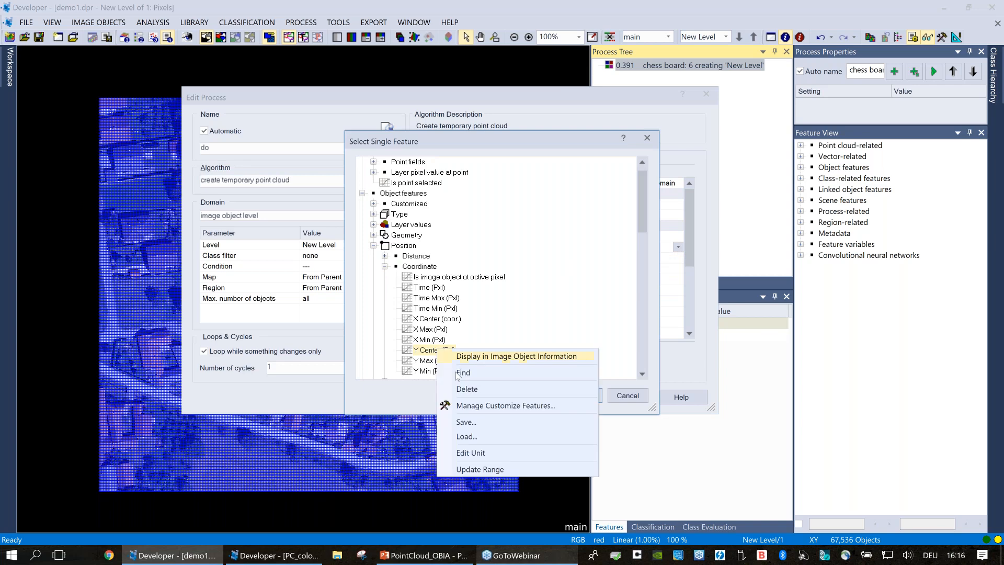
{"action": "left_click", "coordinate": [467, 448]}
{"action": "left_click", "coordinate": [584, 286]}
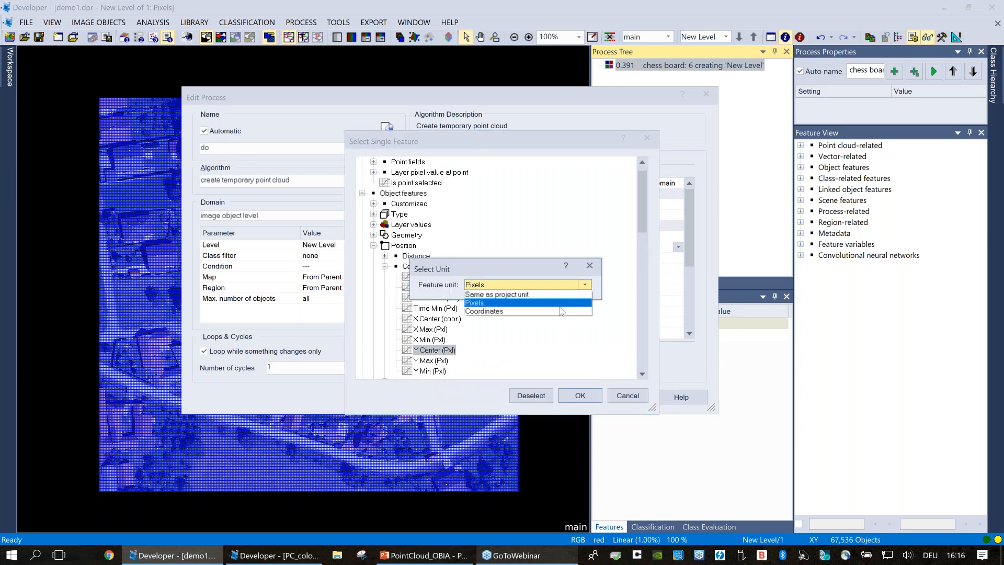
{"action": "left_click", "coordinate": [502, 312]}
{"action": "left_click", "coordinate": [462, 350]}
{"action": "left_click", "coordinate": [579, 396]}
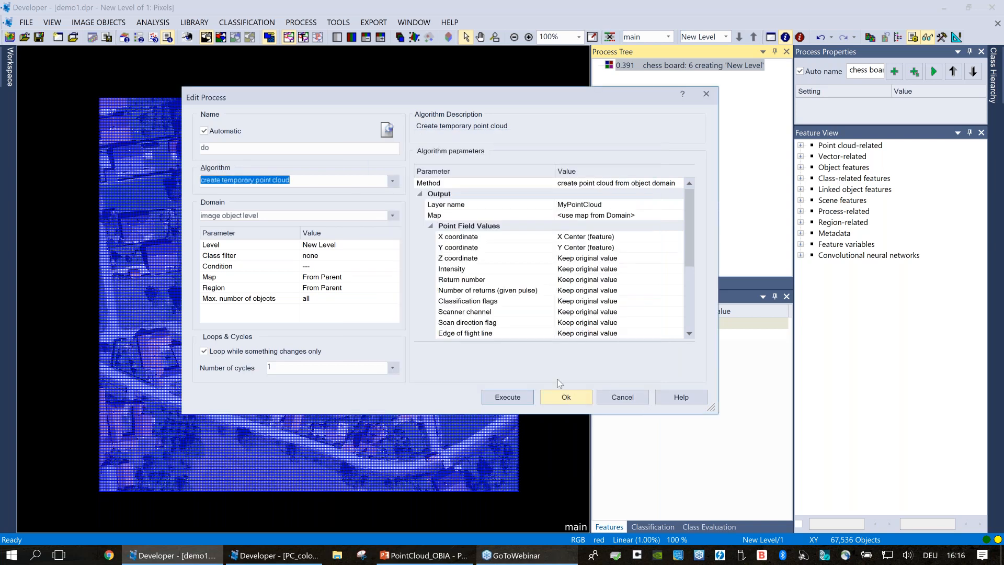
Take the Z coordinate from a feature, using the Mean layer value of dsm
{"action": "left_click", "coordinate": [486, 260]}
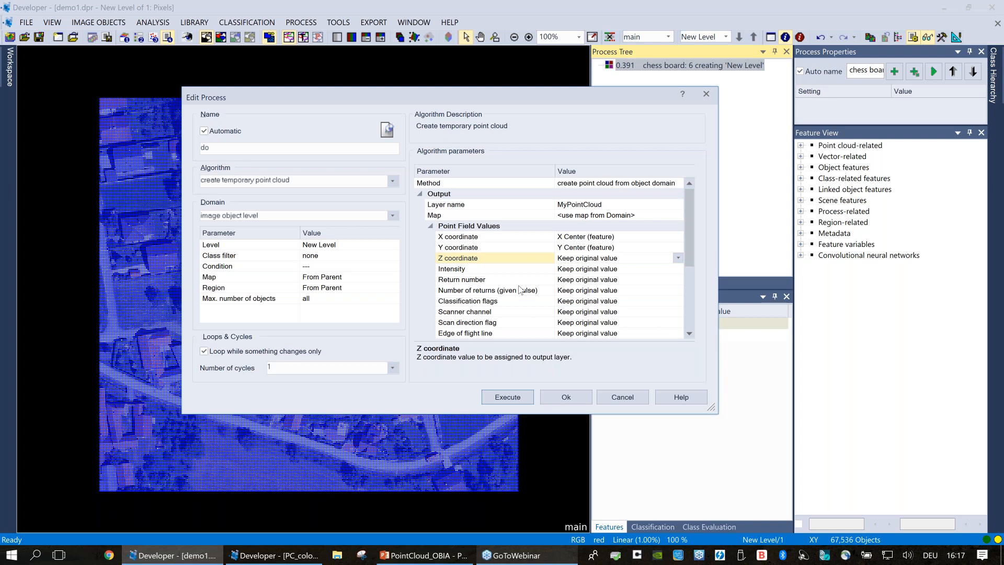
{"action": "left_click", "coordinate": [678, 260]}
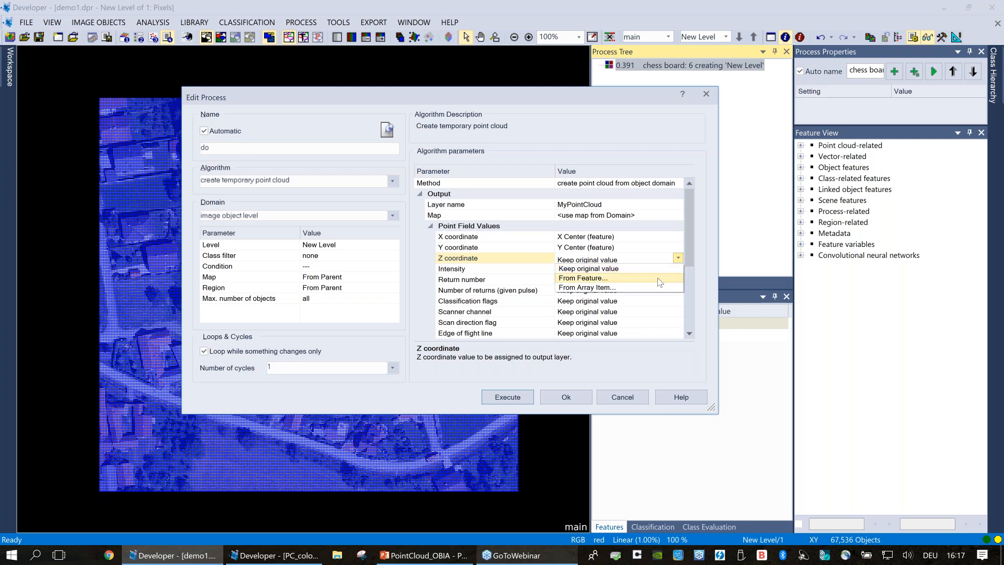
{"action": "left_click", "coordinate": [660, 282]}
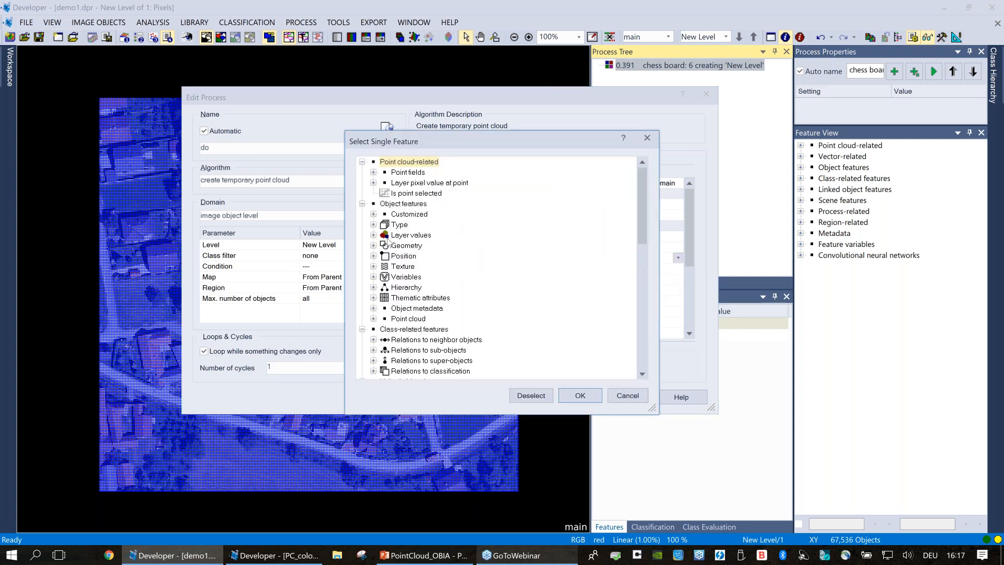
{"action": "left_click", "coordinate": [373, 235]}
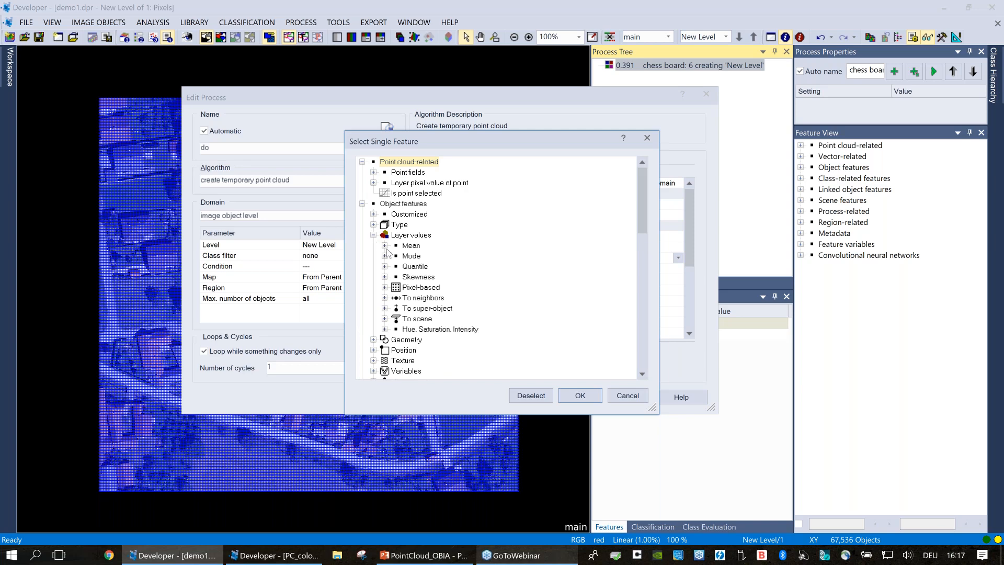
{"action": "left_click", "coordinate": [385, 246]}
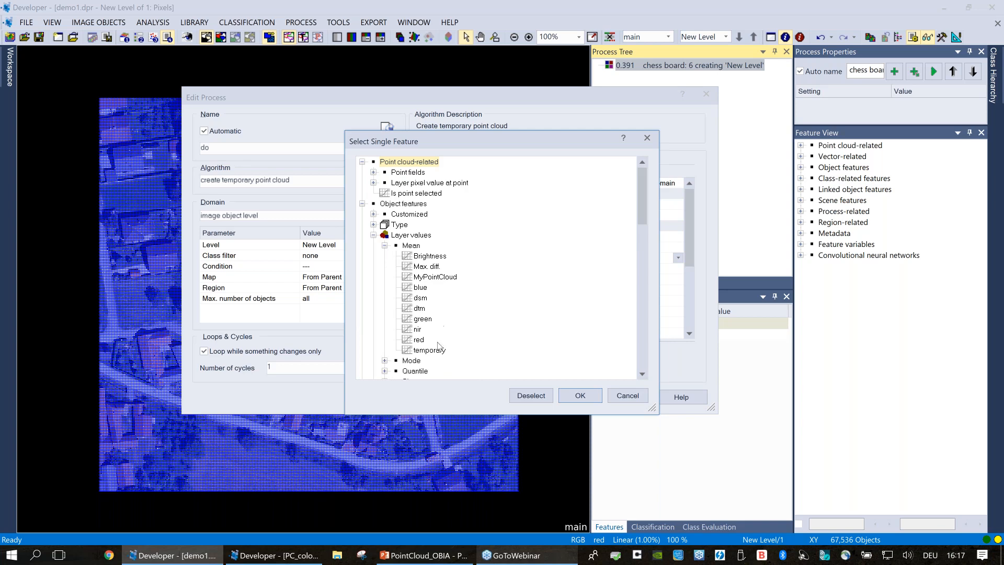
{"action": "left_click", "coordinate": [420, 300]}
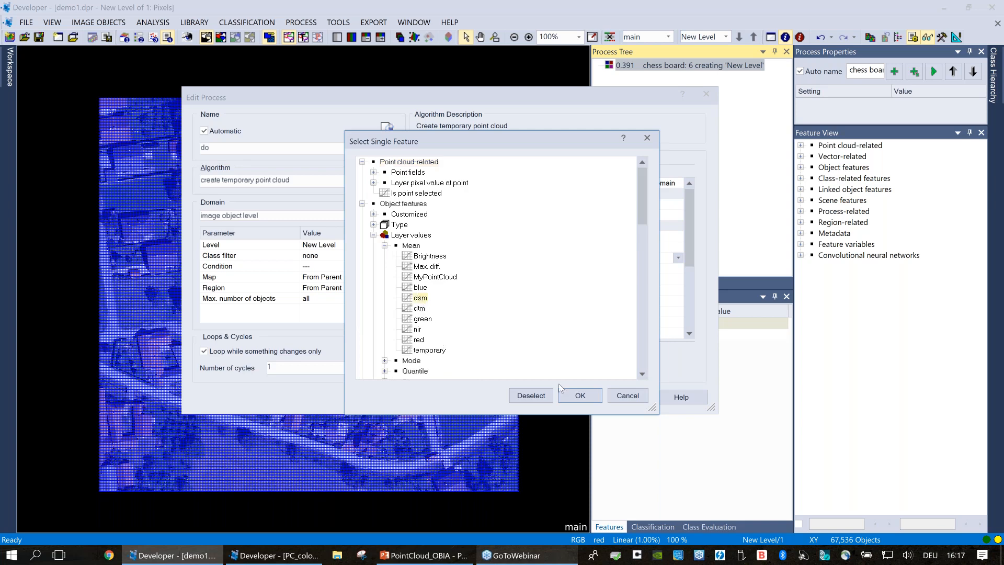
{"action": "left_click", "coordinate": [580, 396]}
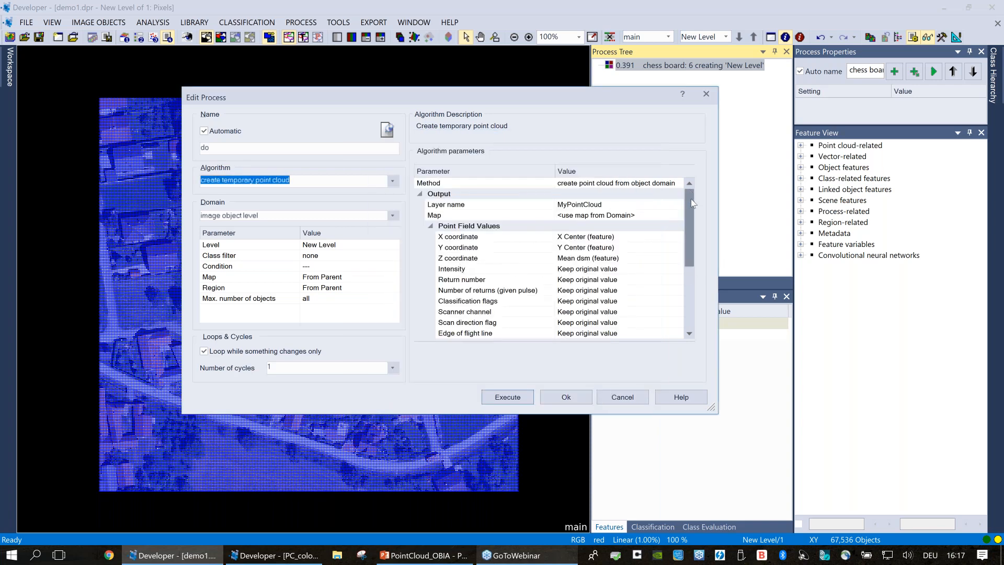
Review the remaining point field values, add the temporary point cloud process to the rule set and execute it
{"action": "mouse_move", "coordinate": [692, 202]}
{"action": "left_mouse_down"}
{"action": "mouse_move", "coordinate": [696, 273]}
{"action": "mouse_move", "coordinate": [697, 196]}
{"action": "left_mouse_up"}
{"action": "scroll", "coordinate": [689, 235], "scroll_direction": "down", "scroll_amount": 2}
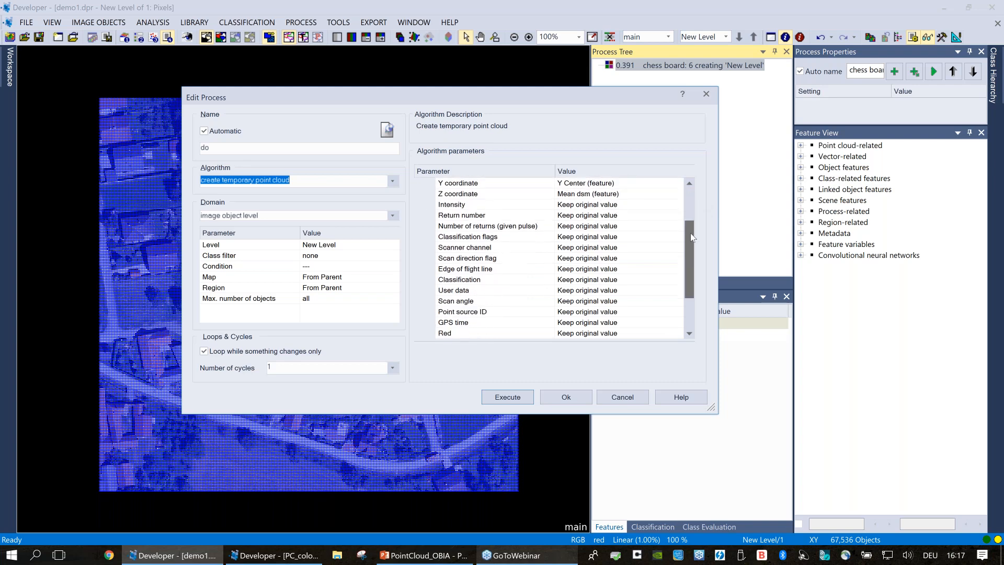
{"action": "left_click_drag", "start_coordinate": [691, 253], "coordinate": [693, 218]}
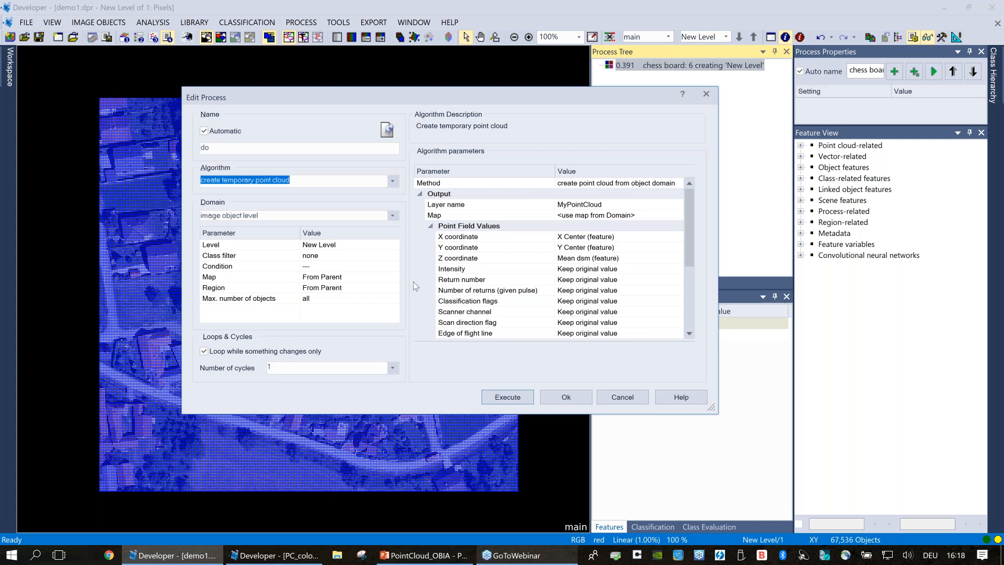
{"action": "left_click", "coordinate": [584, 396]}
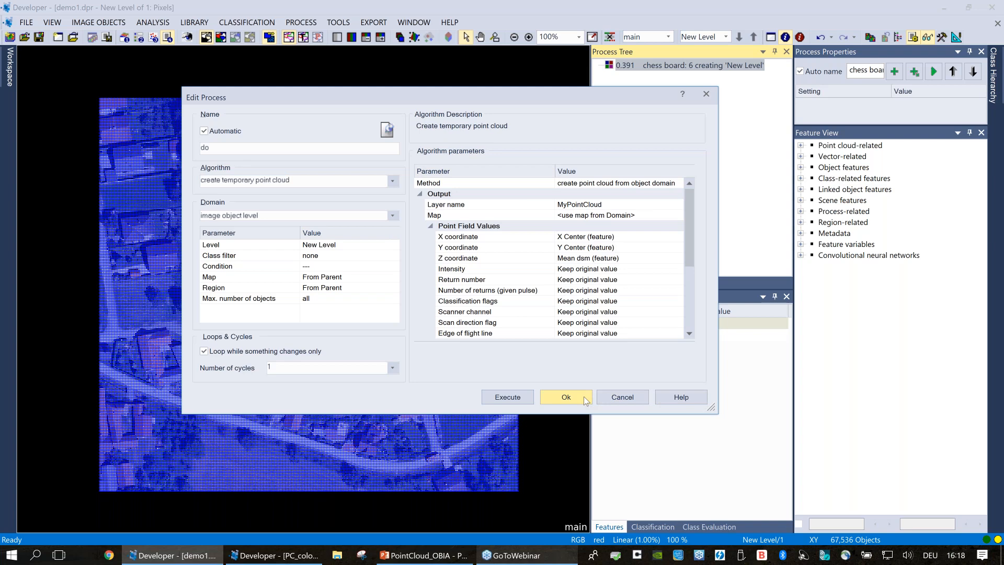
{"action": "left_click", "coordinate": [583, 397]}
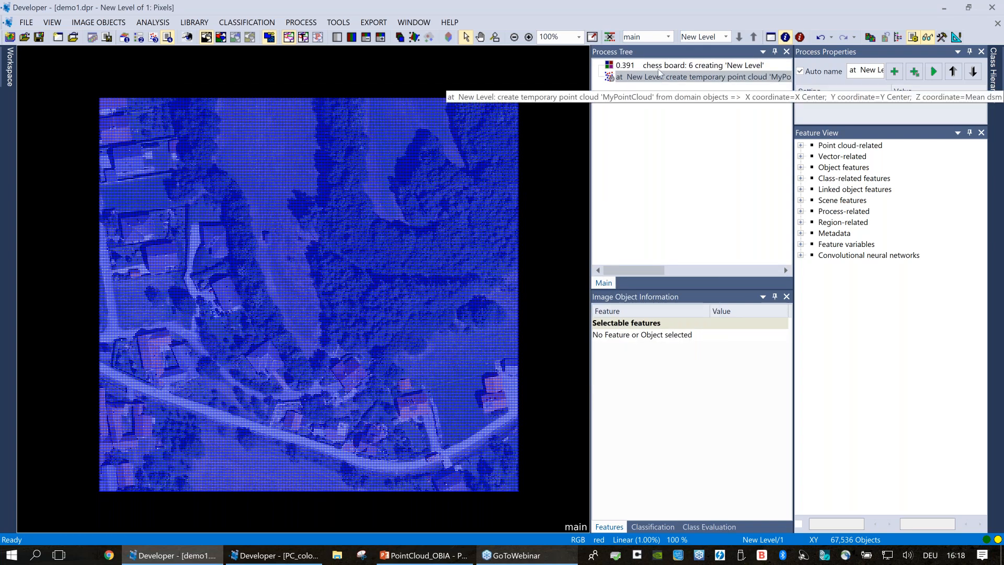
{"action": "right_click", "coordinate": [702, 77]}
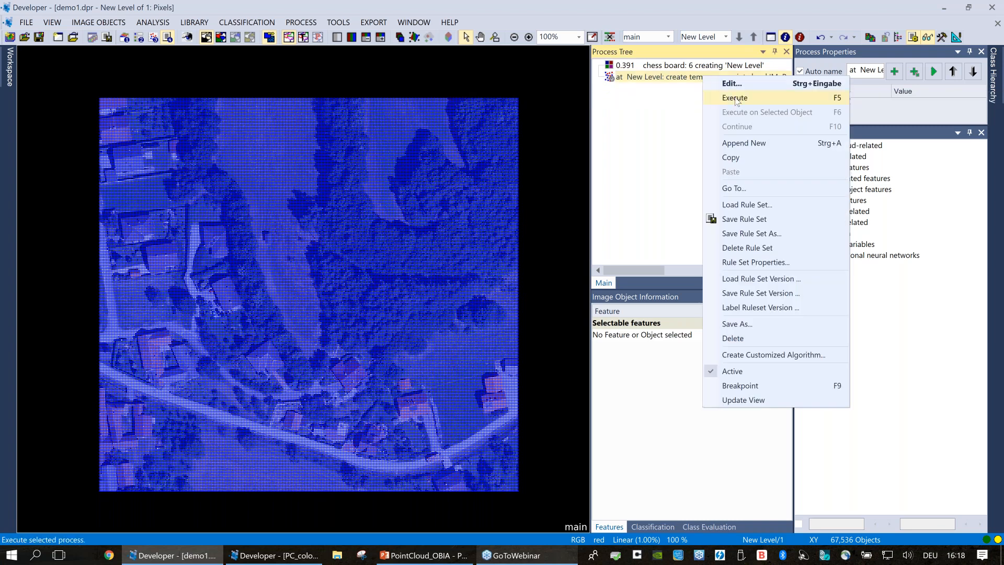
{"action": "left_click", "coordinate": [735, 99]}
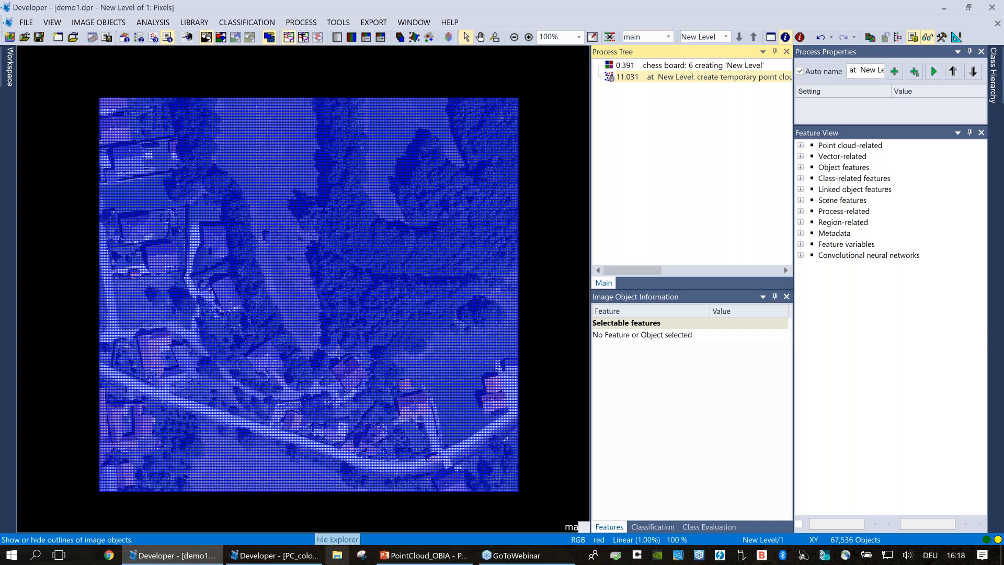
Hide the object outlines and switch off the red, green and blue image layers in the view
{"action": "left_click", "coordinate": [318, 36]}
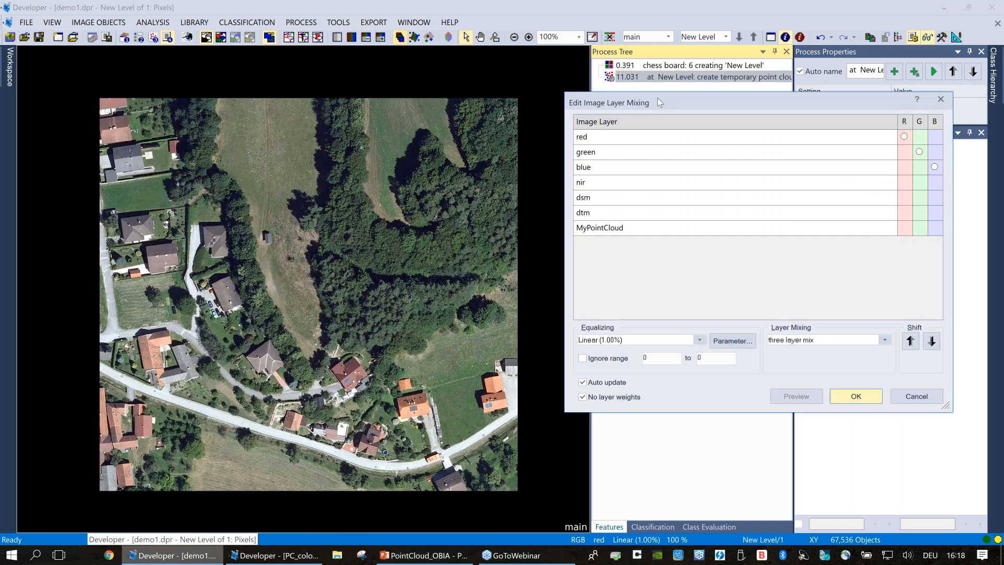
{"action": "left_click_drag", "start_coordinate": [652, 101], "coordinate": [574, 110]}
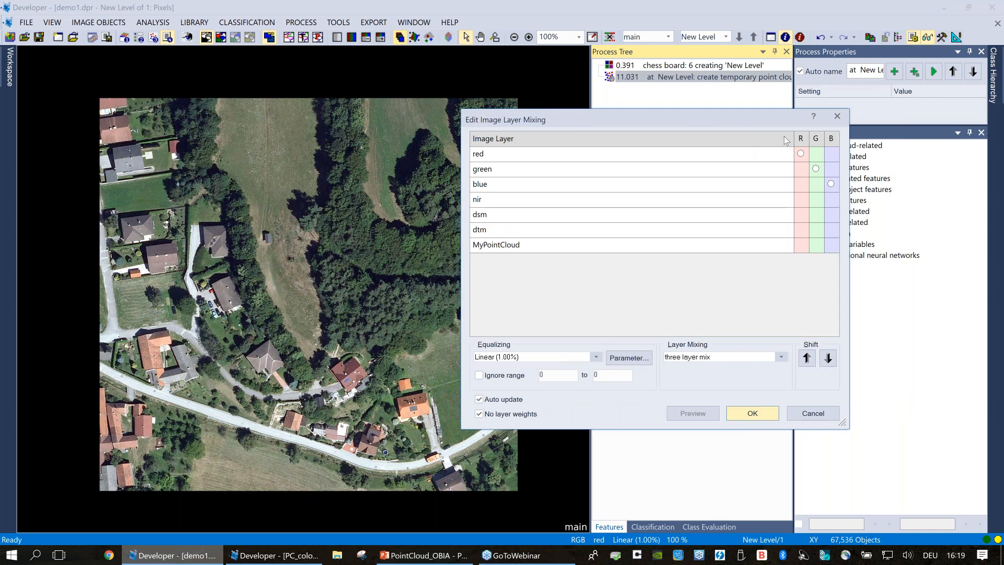
{"action": "left_click", "coordinate": [507, 246]}
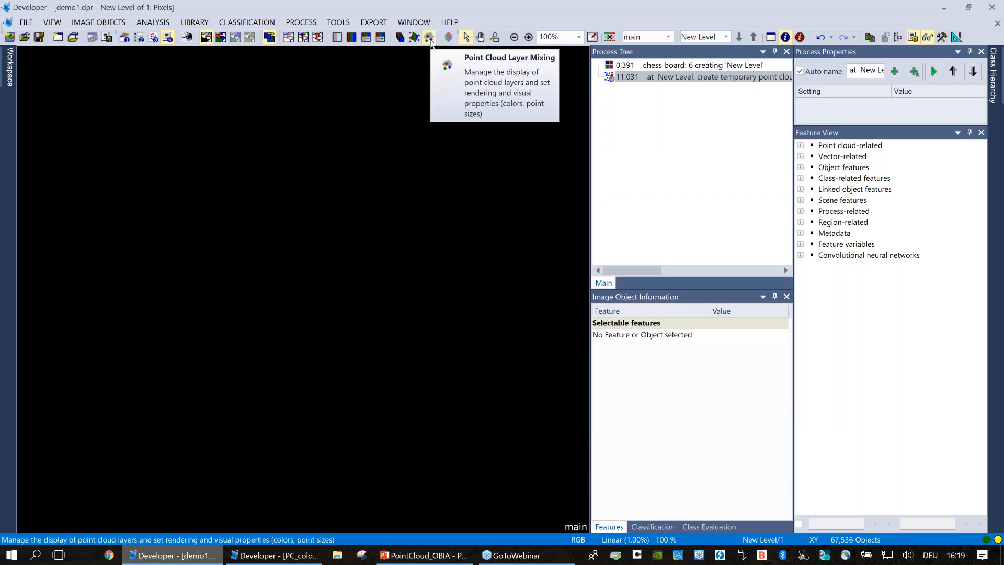
Show the MyPointCloud layer in the view and set its point size to Extra Large
{"action": "left_click", "coordinate": [430, 41]}
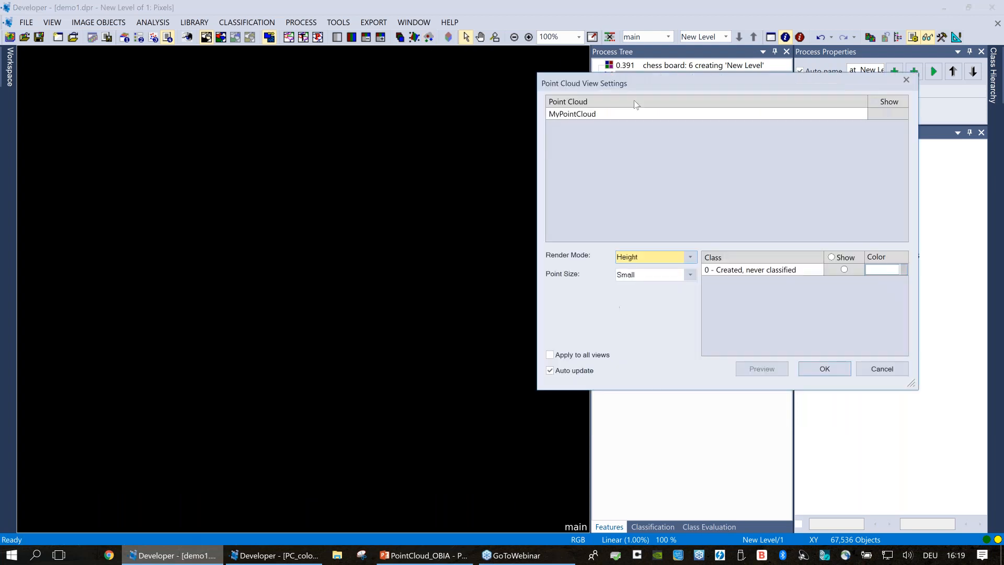
{"action": "left_click_drag", "start_coordinate": [736, 92], "coordinate": [770, 111]}
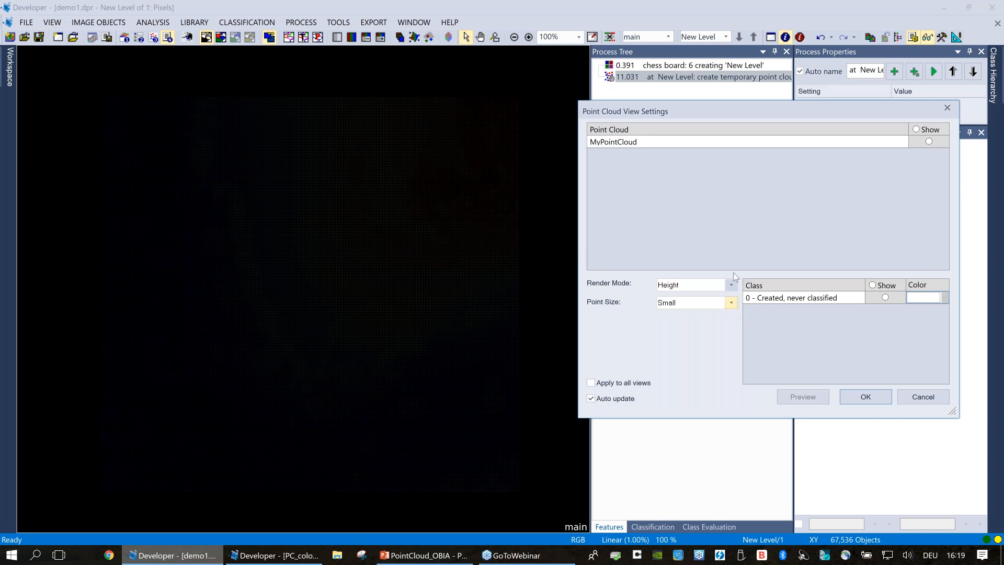
{"action": "left_click", "coordinate": [737, 305]}
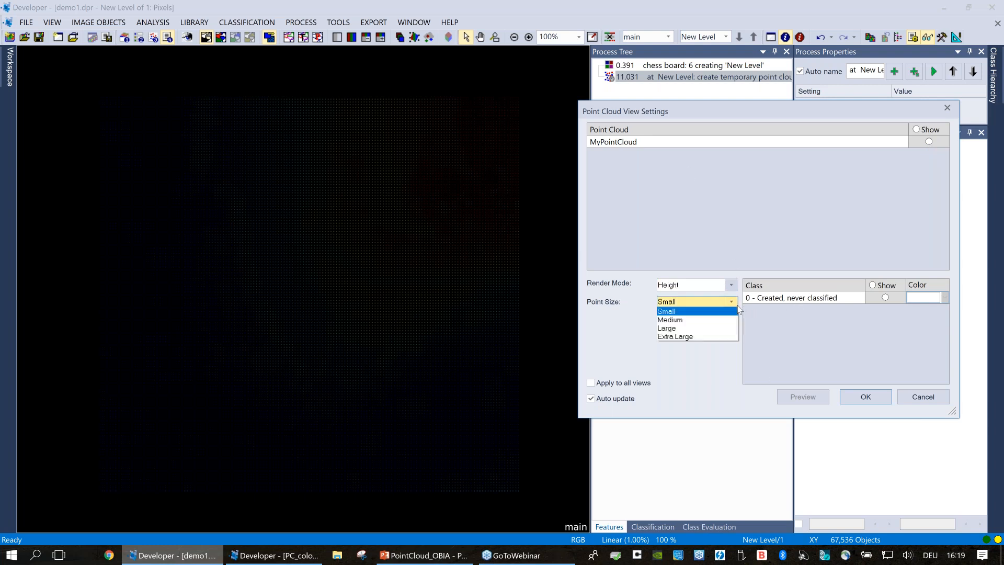
{"action": "left_click", "coordinate": [684, 338]}
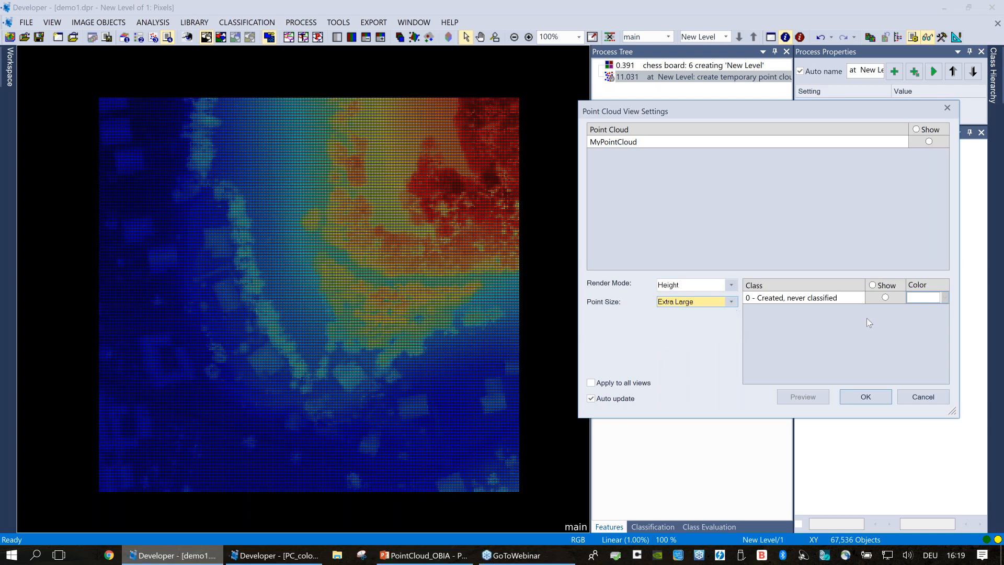
{"action": "left_click", "coordinate": [866, 397]}
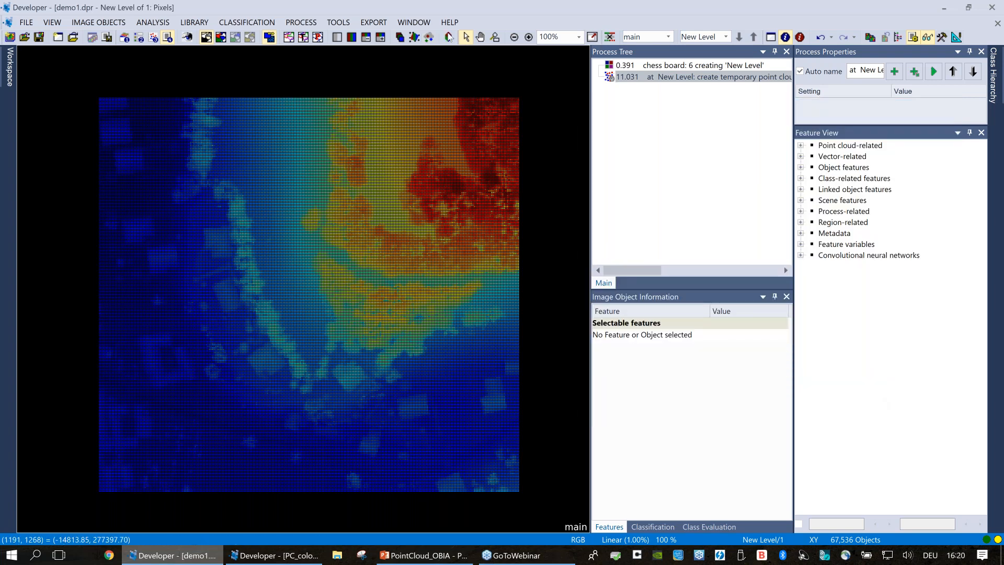
Inspect the individual points up close and select a single image object among them
{"action": "left_click", "coordinate": [495, 36]}
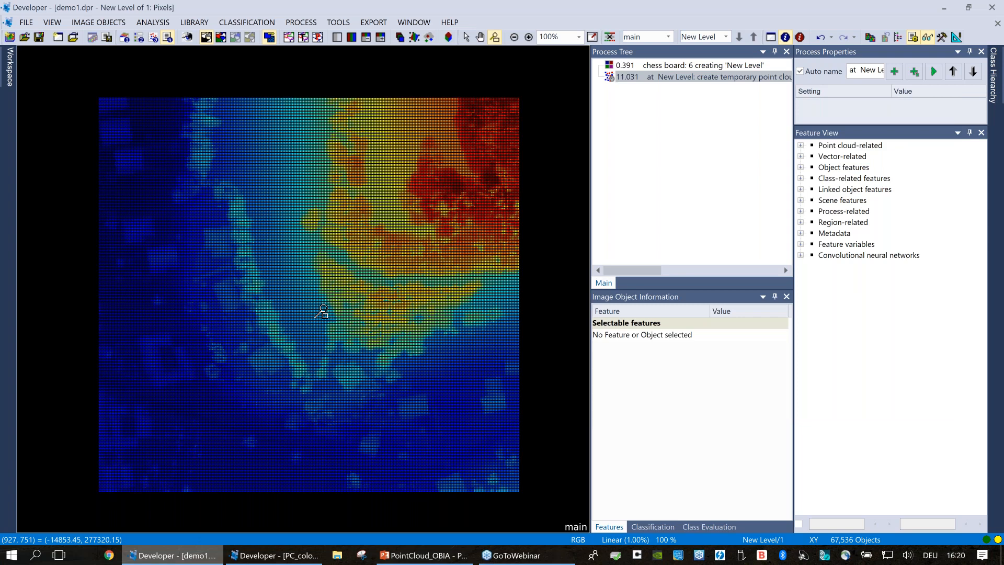
{"action": "left_click_drag", "start_coordinate": [295, 312], "coordinate": [377, 394]}
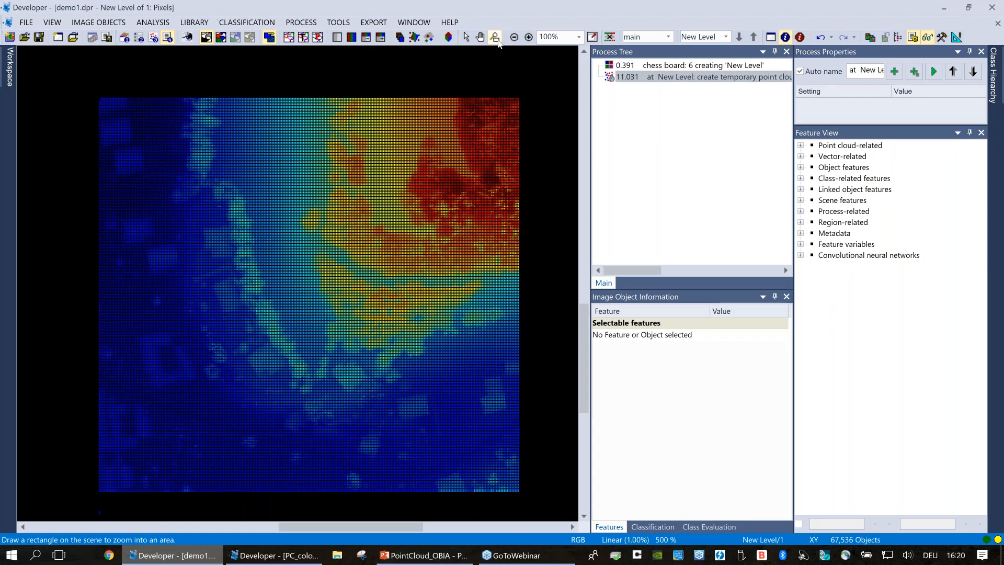
{"action": "left_click", "coordinate": [494, 37]}
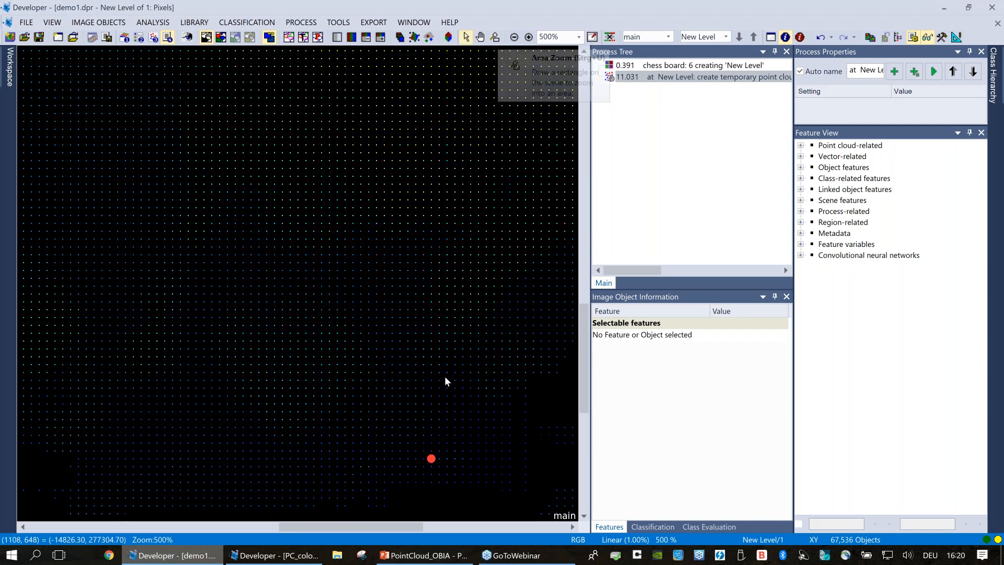
{"action": "left_click", "coordinate": [439, 325]}
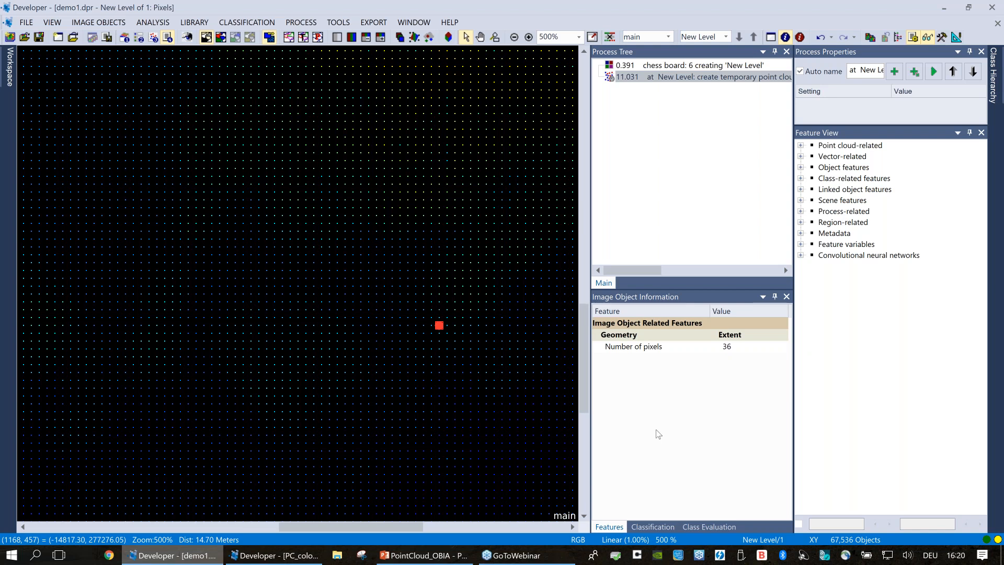
Add all point cloud-related point fields to the features displayed in the Image Object Information window
{"action": "right_click", "coordinate": [672, 435]}
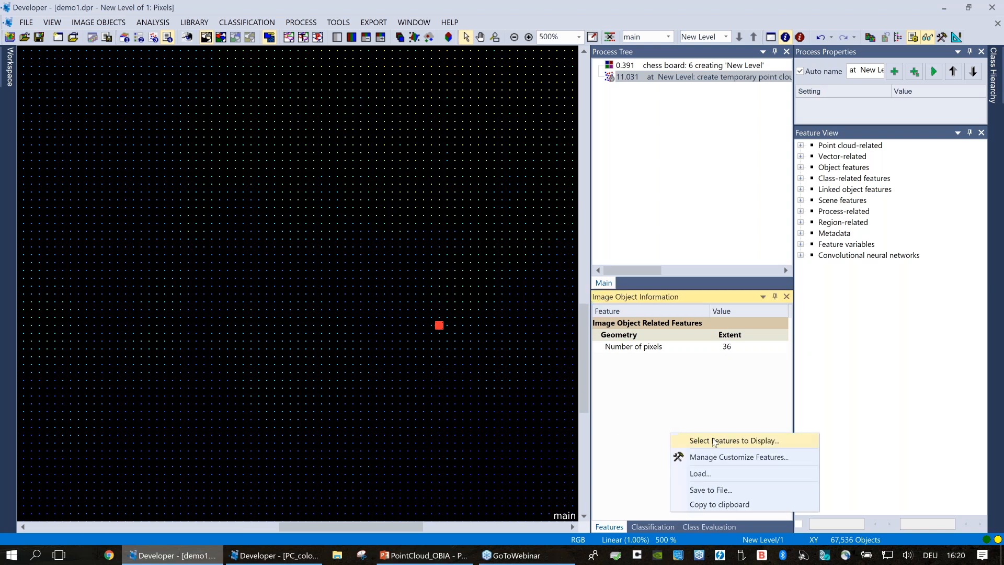
{"action": "left_click", "coordinate": [714, 441]}
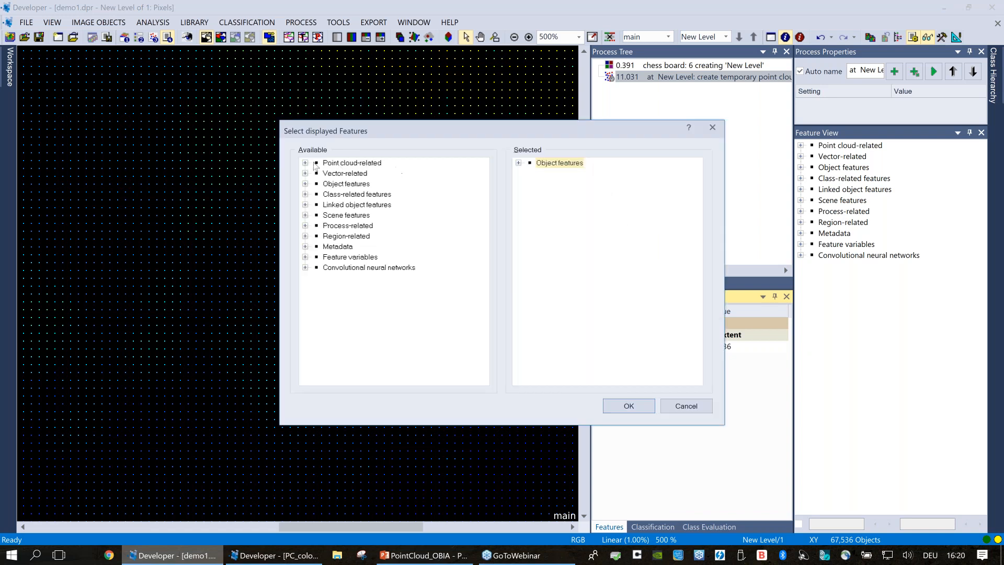
{"action": "left_click", "coordinate": [359, 163]}
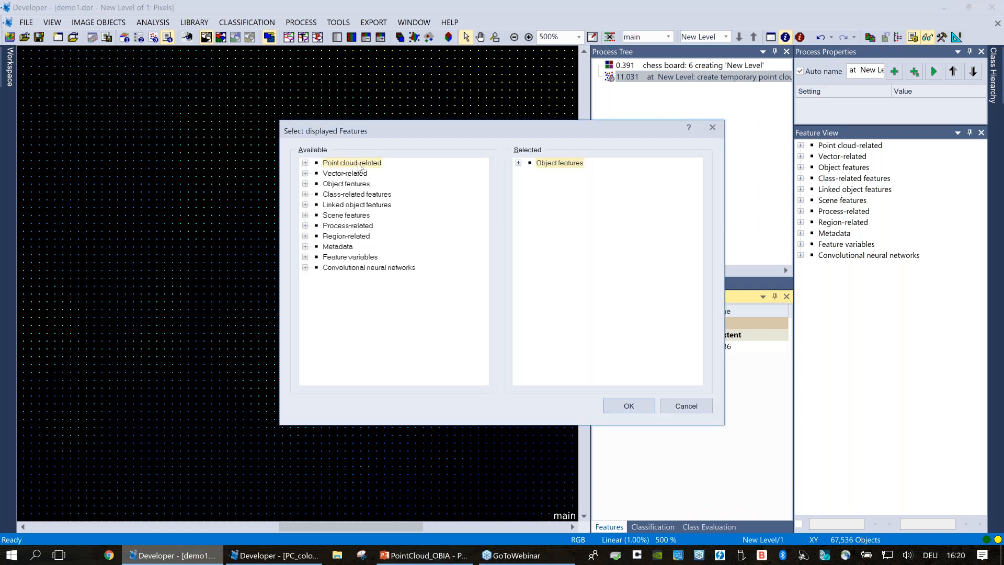
{"action": "left_click", "coordinate": [305, 163]}
{"action": "left_click", "coordinate": [316, 173]}
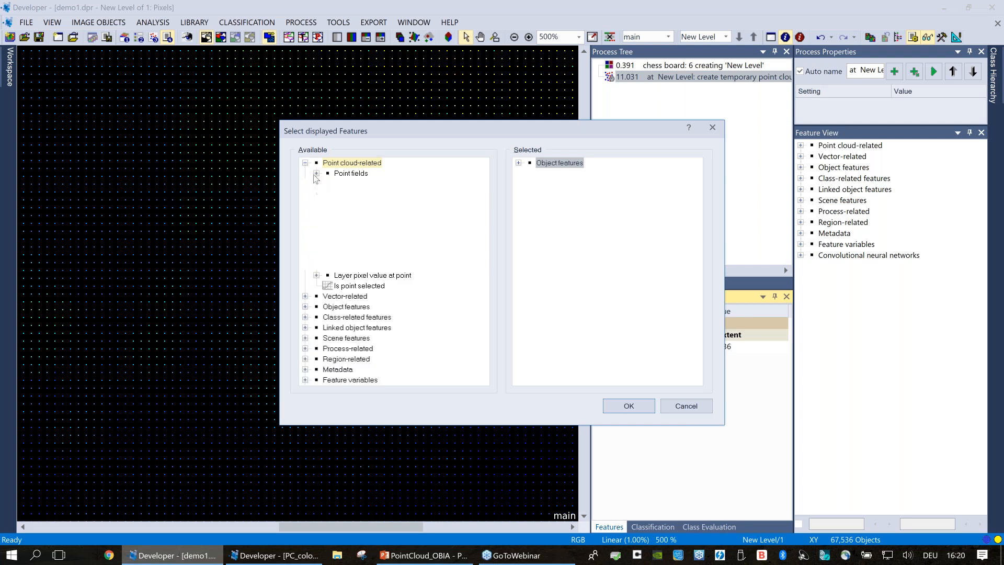
{"action": "double_click", "coordinate": [361, 173]}
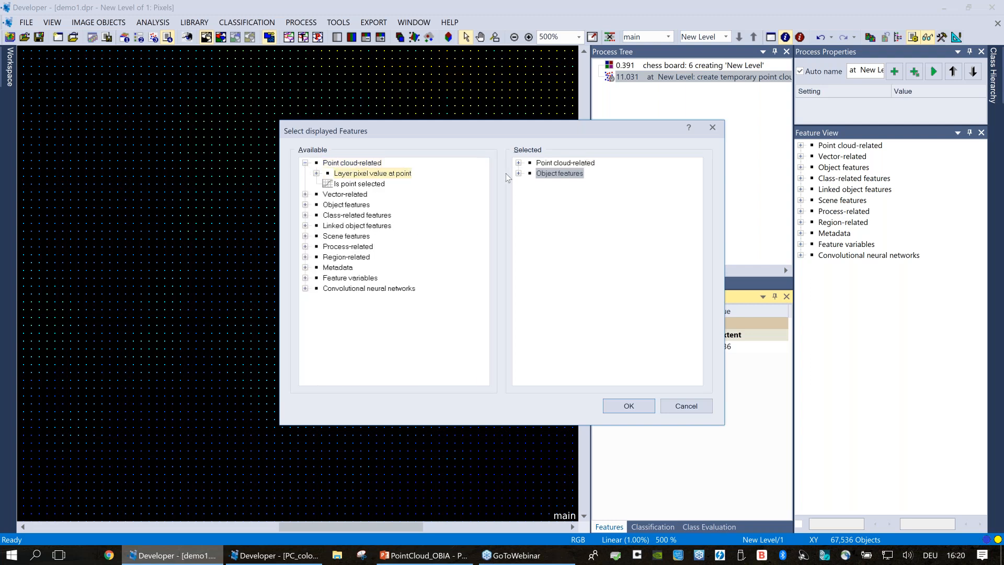
{"action": "left_click", "coordinate": [519, 162]}
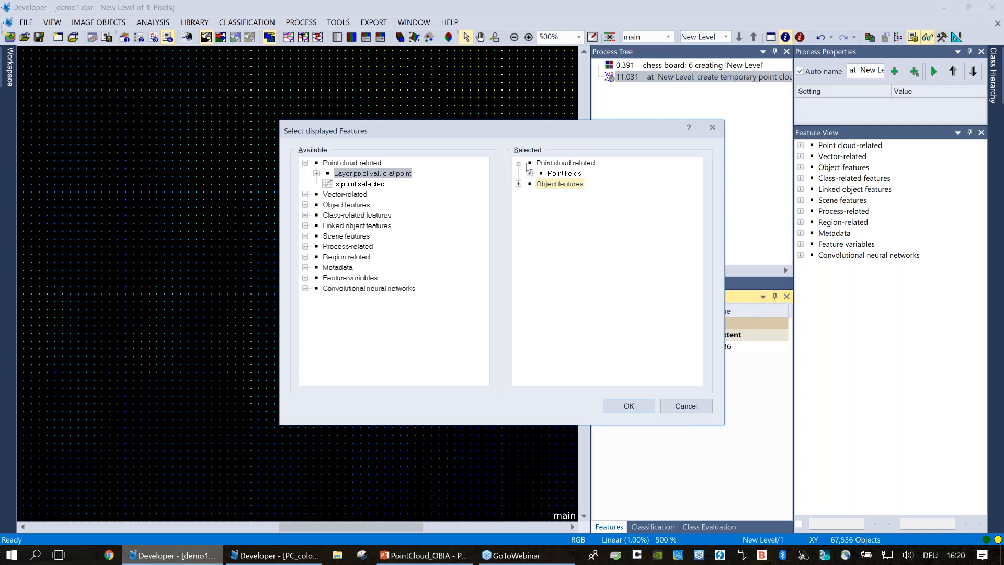
{"action": "left_click", "coordinate": [530, 173]}
{"action": "mouse_move", "coordinate": [695, 186]}
{"action": "left_mouse_down"}
{"action": "mouse_move", "coordinate": [698, 252]}
{"action": "mouse_move", "coordinate": [696, 187]}
{"action": "left_mouse_up"}
{"action": "left_click", "coordinate": [629, 406]}
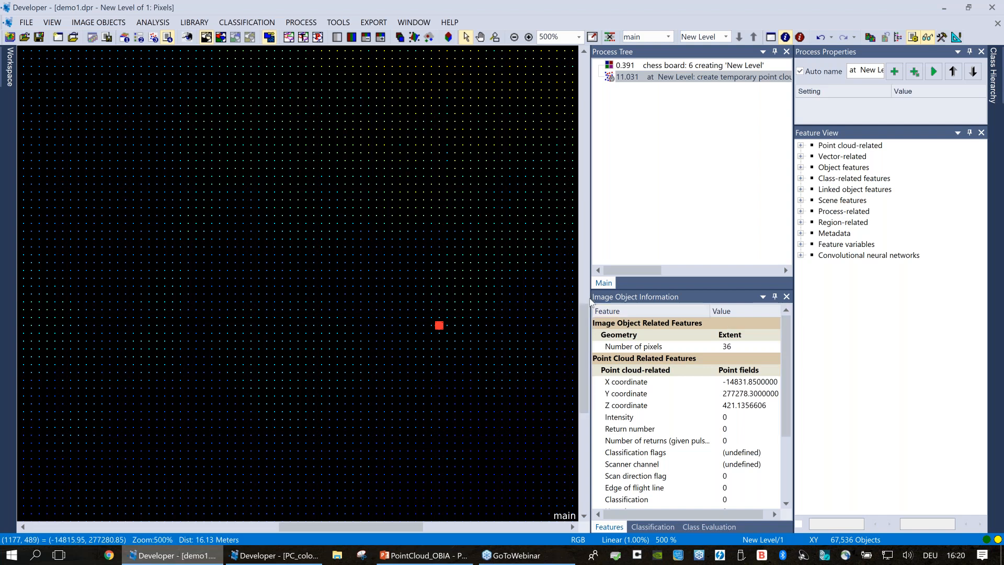
Widen the Image Object Information window and review all point field values of the selected point
{"action": "left_click_drag", "start_coordinate": [591, 302], "coordinate": [551, 300]}
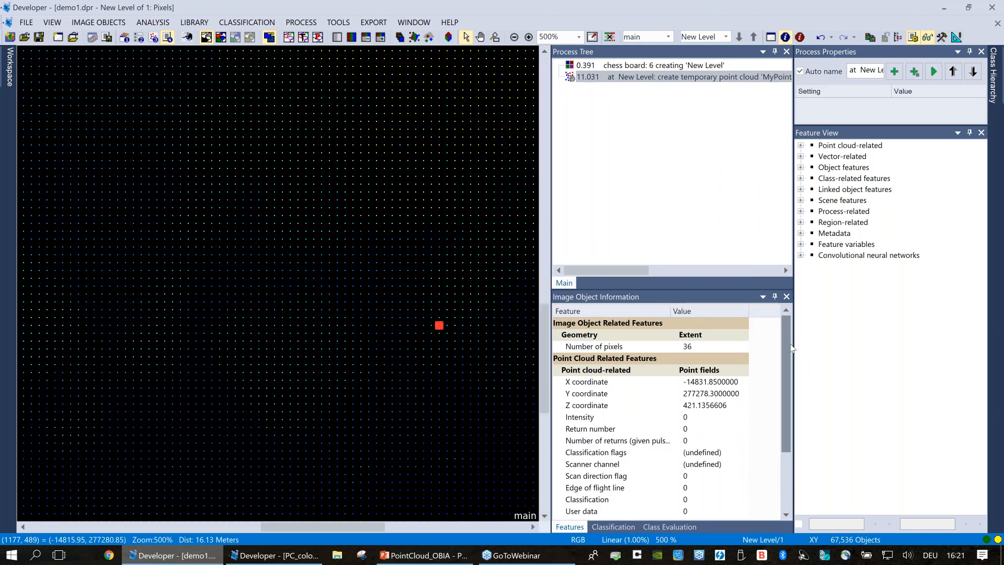
{"action": "scroll", "coordinate": [726, 477], "scroll_direction": "down", "scroll_amount": 3}
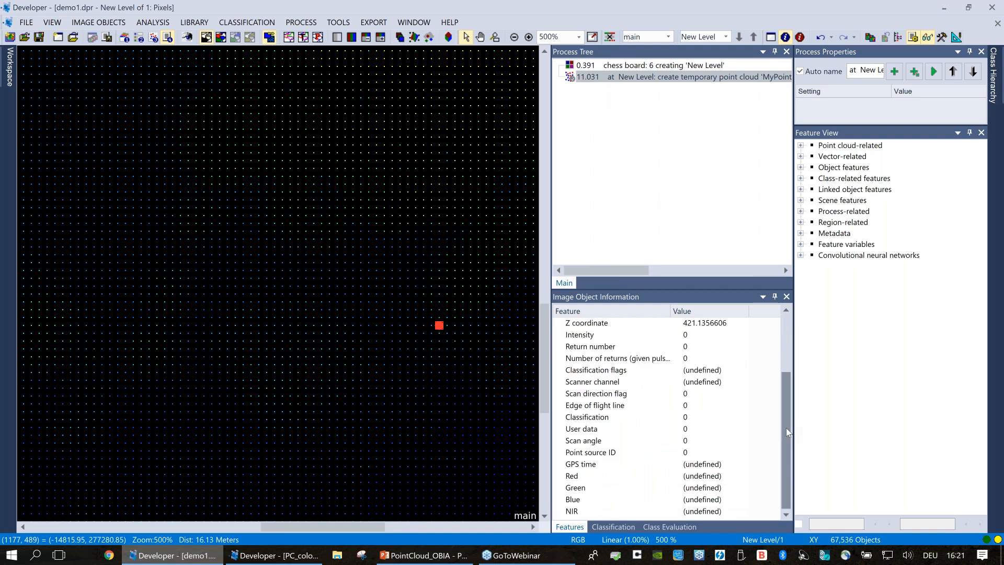
{"action": "scroll", "coordinate": [786, 428], "scroll_direction": "up", "scroll_amount": 2}
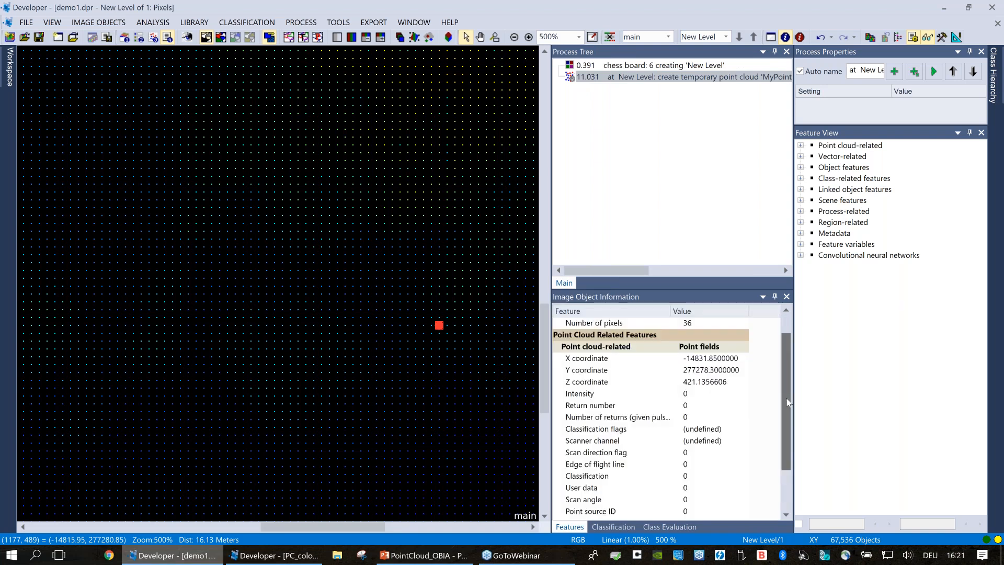
{"action": "scroll", "coordinate": [781, 380], "scroll_direction": "up", "scroll_amount": 1}
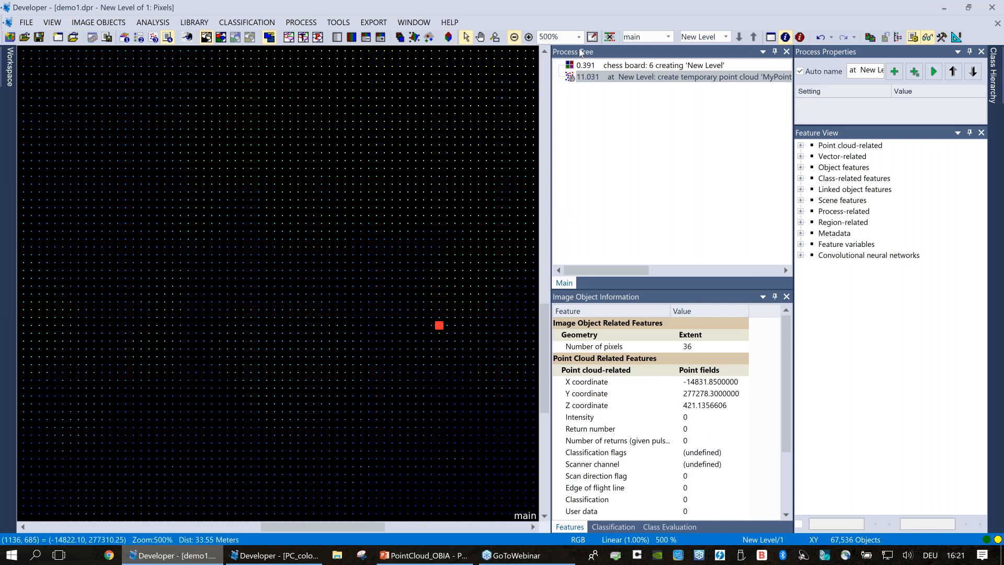
Fit the whole scene in the view and open a 3D view of a rectangular subset around the selected point
{"action": "left_click", "coordinate": [593, 37]}
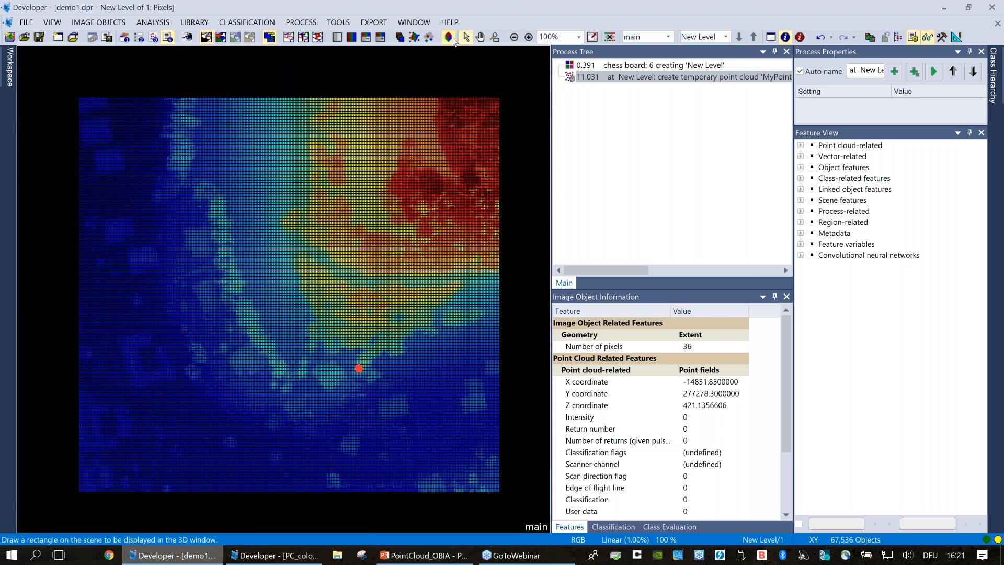
{"action": "left_click", "coordinate": [450, 38]}
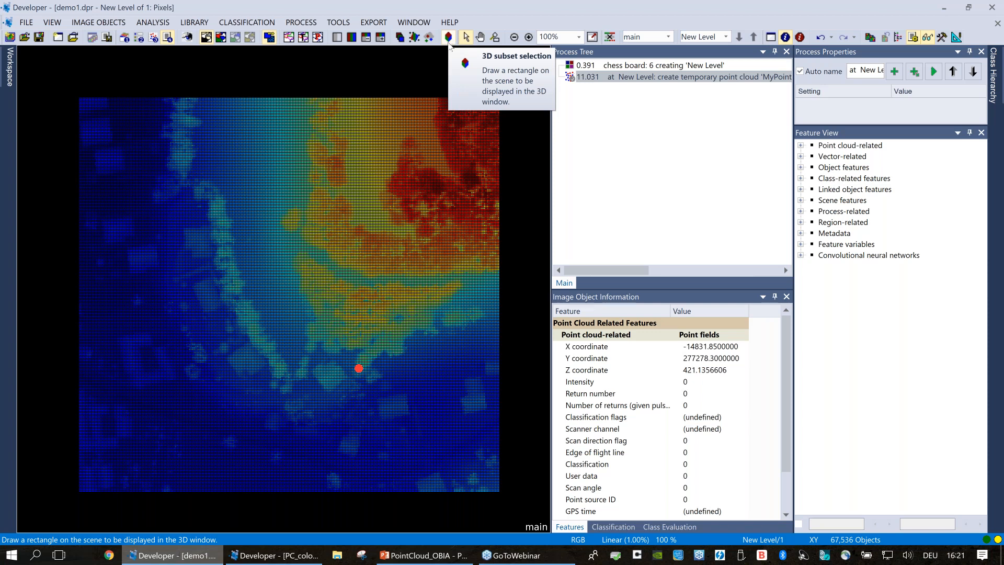
{"action": "left_click", "coordinate": [449, 43]}
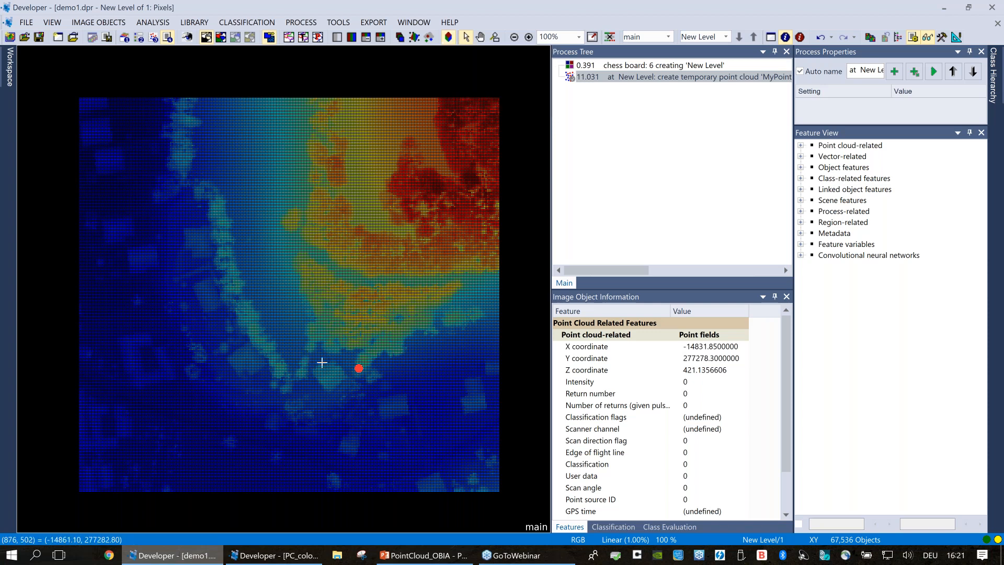
{"action": "mouse_move", "coordinate": [292, 323]}
{"action": "left_mouse_down"}
{"action": "mouse_move", "coordinate": [326, 392]}
{"action": "mouse_move", "coordinate": [386, 417]}
{"action": "left_mouse_up"}
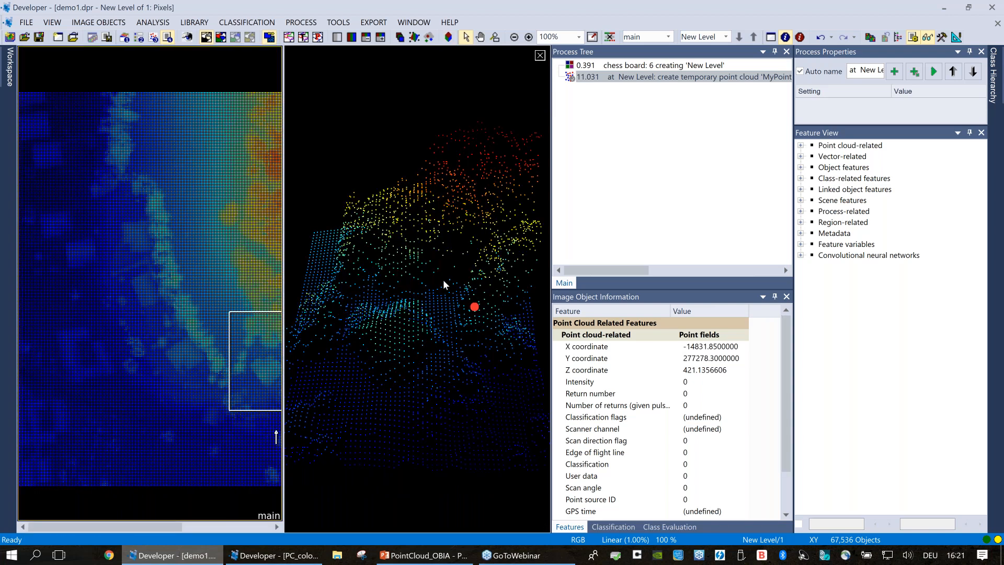
Select individual points at different heights in the 3D point cloud and compare their coordinates
{"action": "left_click", "coordinate": [471, 348]}
{"action": "left_click_drag", "start_coordinate": [471, 348], "coordinate": [449, 335]}
{"action": "scroll", "coordinate": [464, 346], "scroll_direction": "up", "scroll_amount": 3}
{"action": "scroll", "coordinate": [464, 346], "scroll_direction": "down", "scroll_amount": 1}
{"action": "left_click", "coordinate": [434, 371]}
{"action": "left_click", "coordinate": [449, 334]}
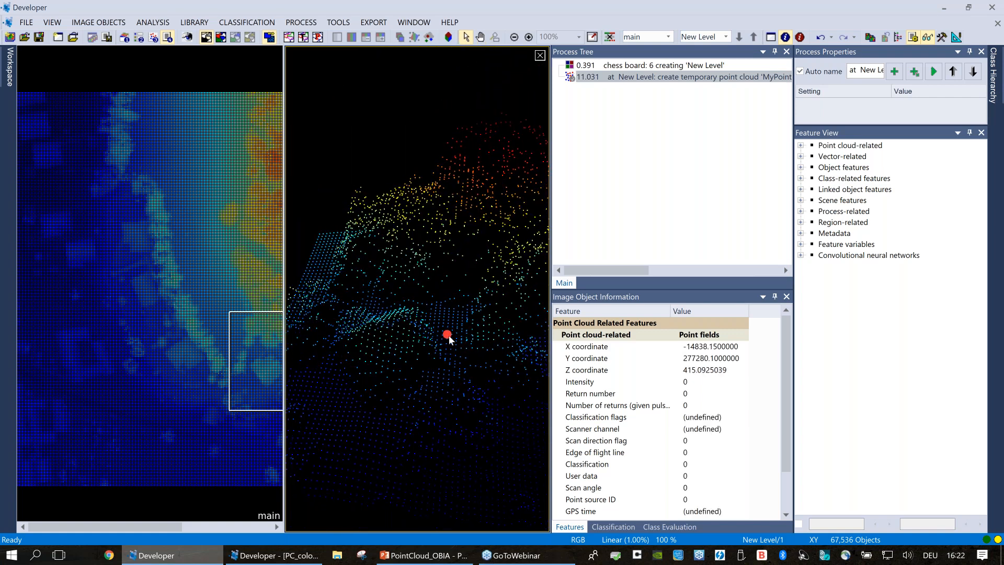
{"action": "left_click", "coordinate": [463, 209]}
{"action": "left_click", "coordinate": [219, 246]}
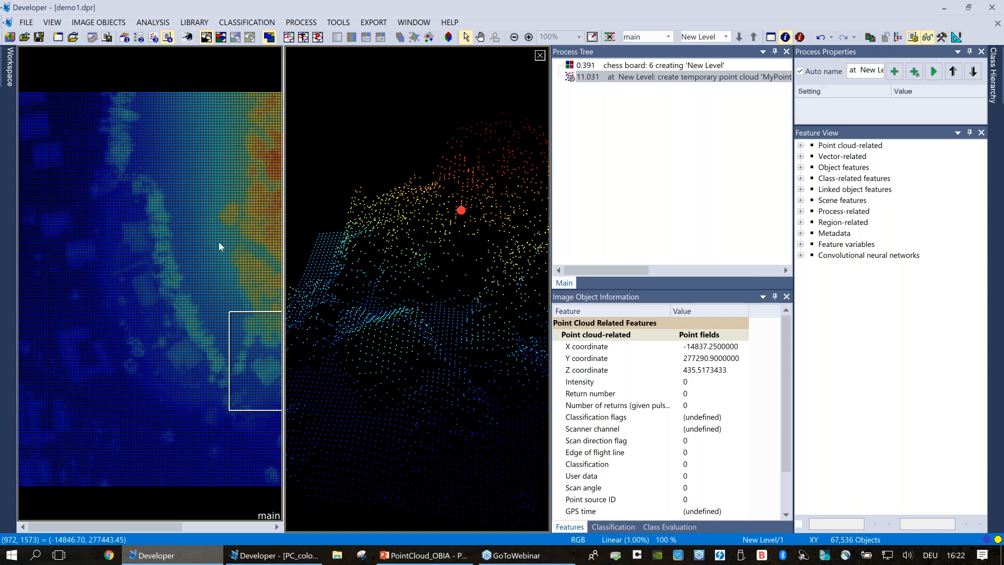
Locate the selected point inside the subset rectangle in the 2D view, rotate the 3D point cloud and close the 3D view
{"action": "left_click_drag", "start_coordinate": [241, 390], "coordinate": [116, 393]}
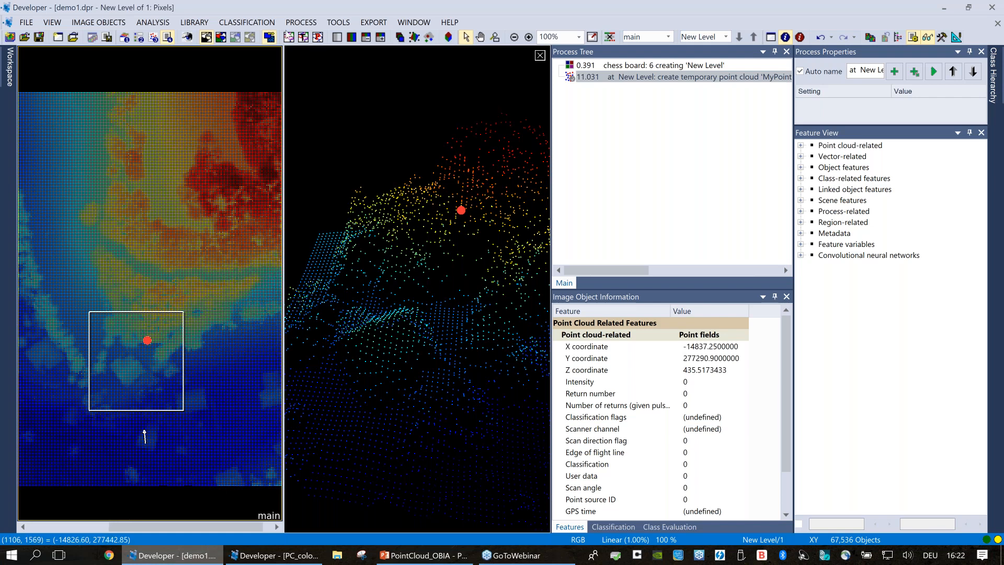
{"action": "left_click_drag", "start_coordinate": [448, 386], "coordinate": [382, 413]}
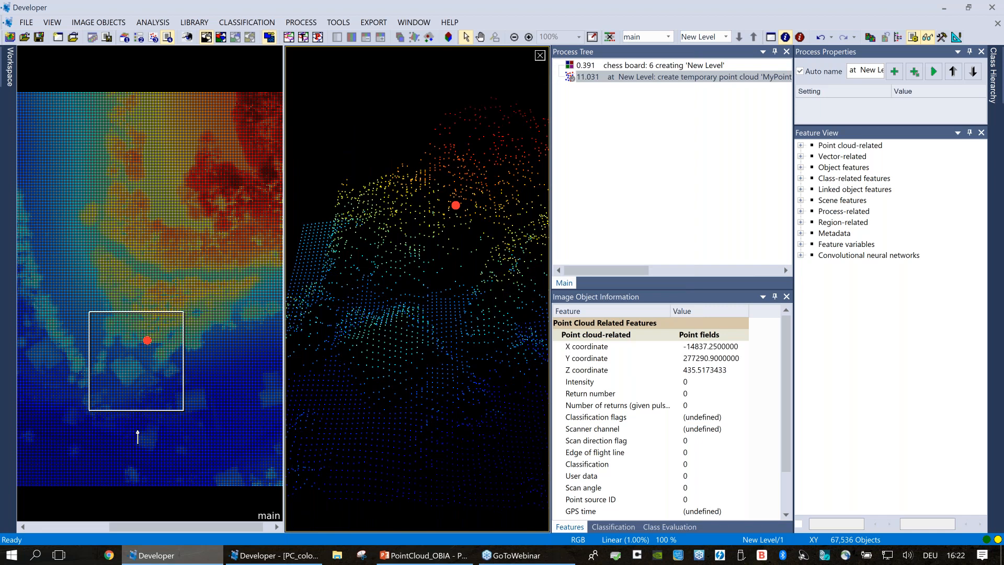
{"action": "left_click", "coordinate": [540, 55]}
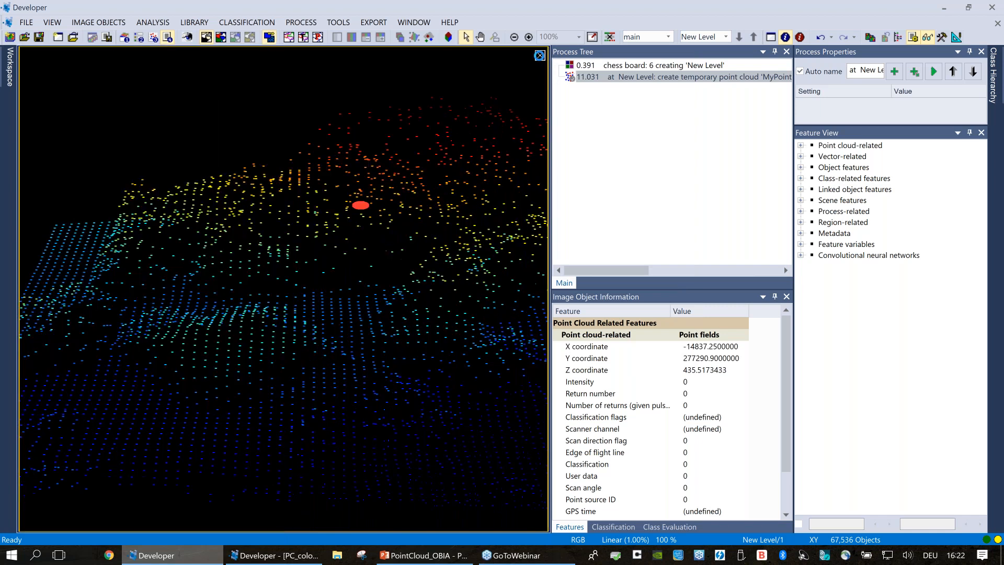
{"action": "left_click", "coordinate": [540, 55]}
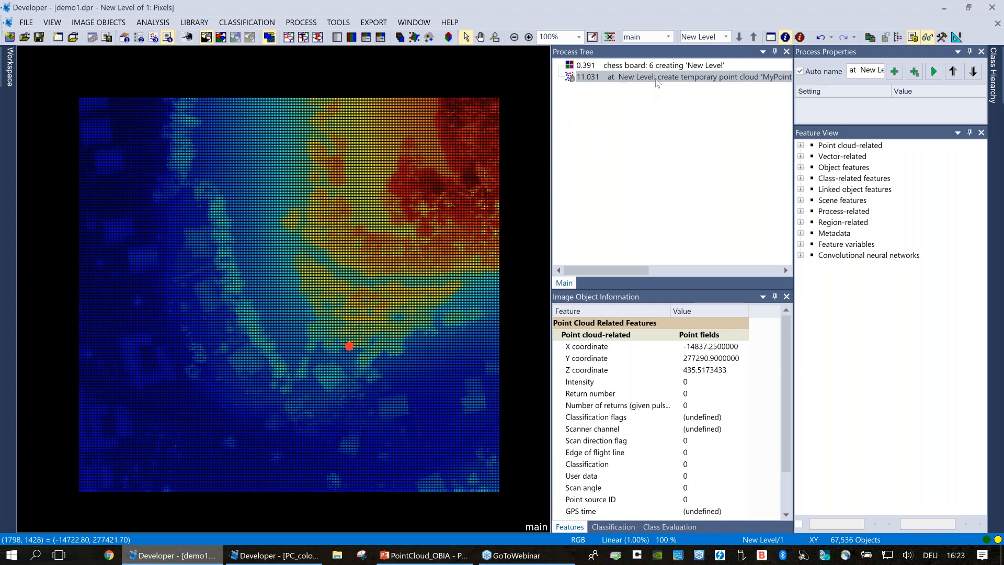
Append a new process after the chess board segmentation and set its algorithm to layer arithmetics
{"action": "left_click", "coordinate": [666, 67]}
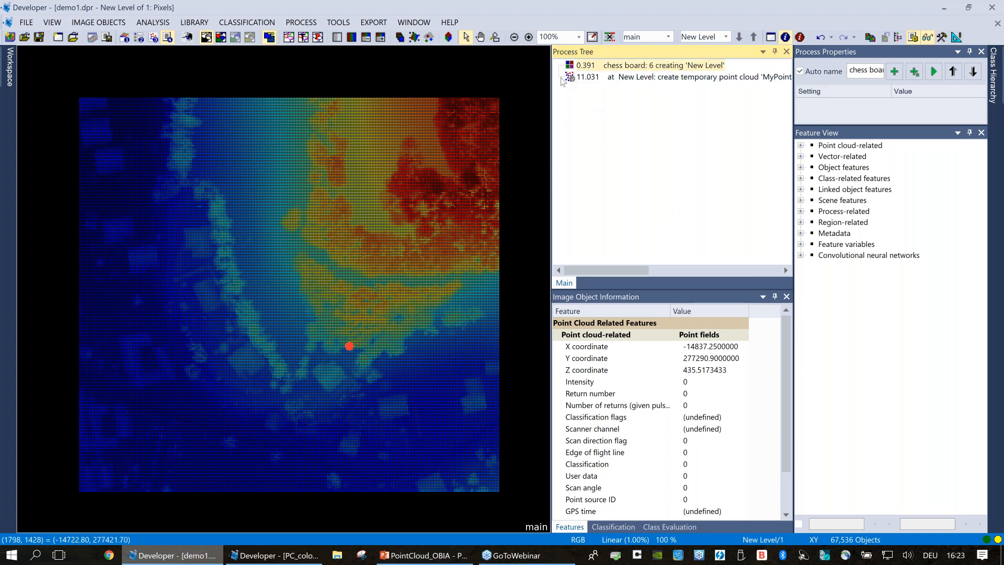
{"action": "right_click", "coordinate": [697, 72]}
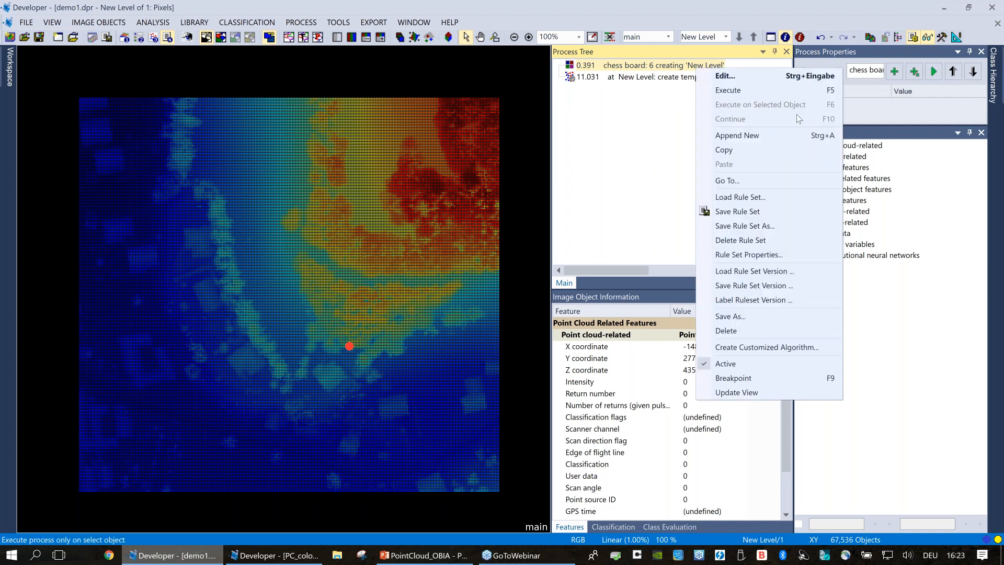
{"action": "left_click", "coordinate": [779, 132]}
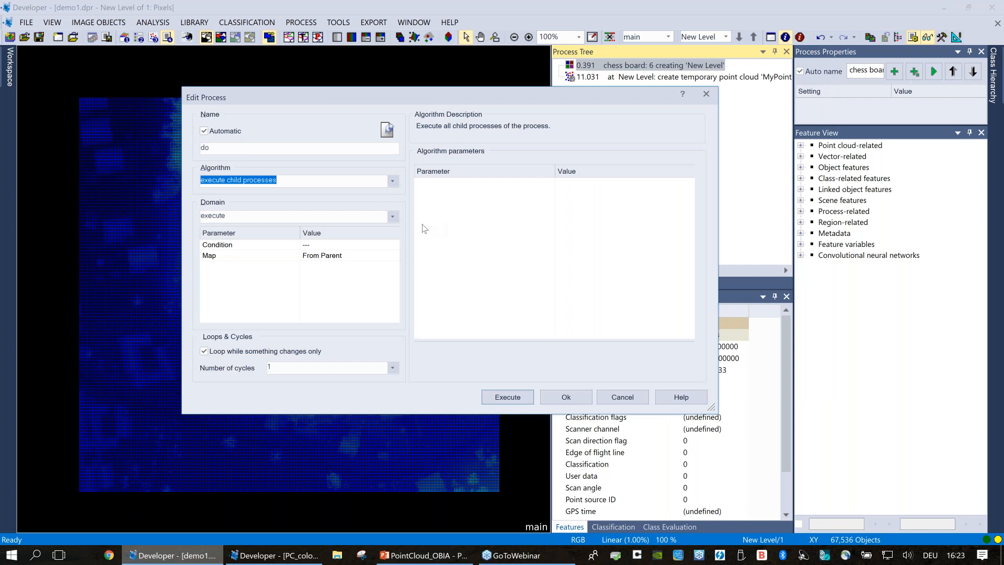
{"action": "key", "text": "BackSpace"}
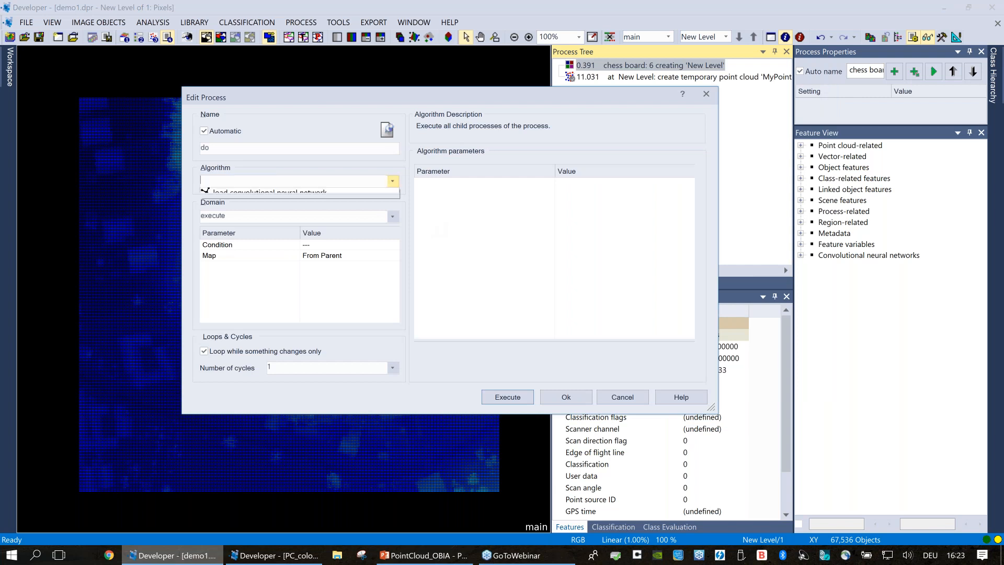
{"action": "type", "text": "layer normalization"}
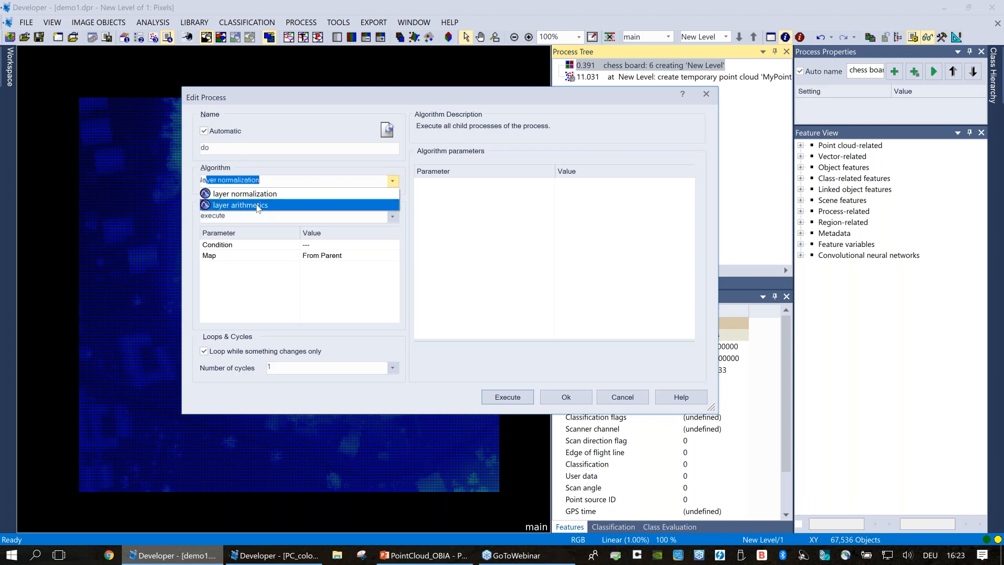
{"action": "left_click", "coordinate": [392, 180]}
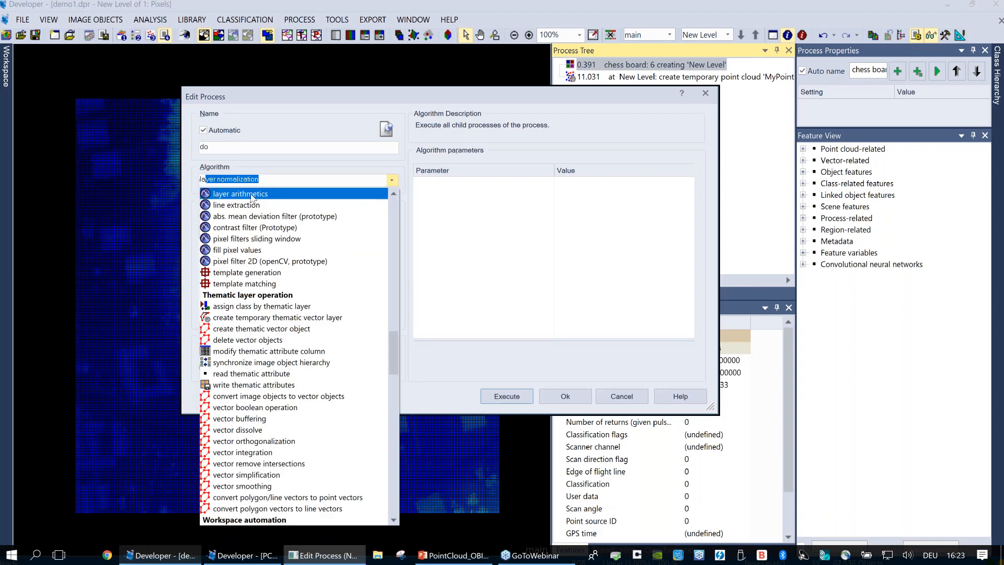
{"action": "left_click", "coordinate": [252, 195]}
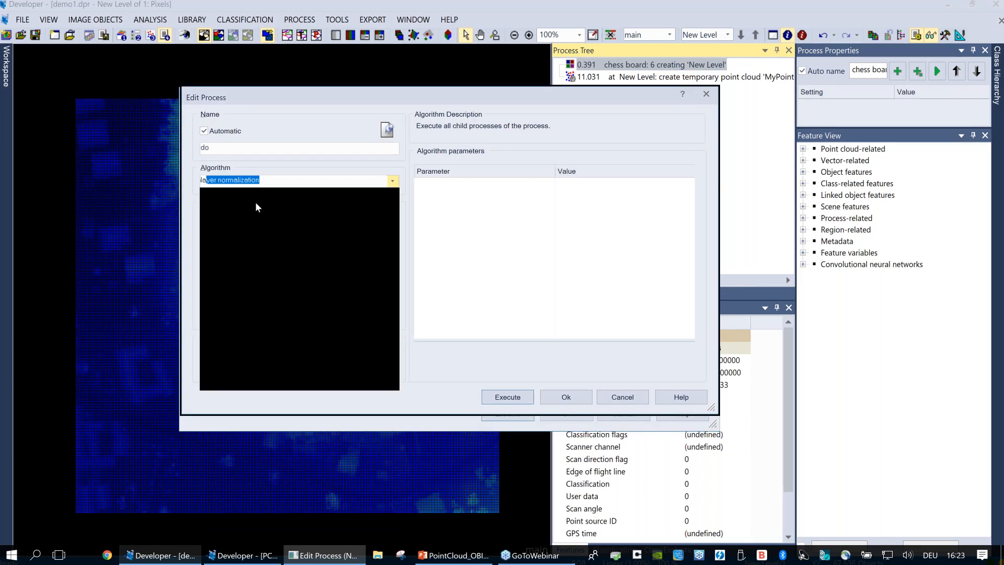
Set the output value to "dsm-dtm", the output layer to ndsm and the layer type to 32Bit float, and execute the process
{"action": "type", "text": "\"dsm-dt"}
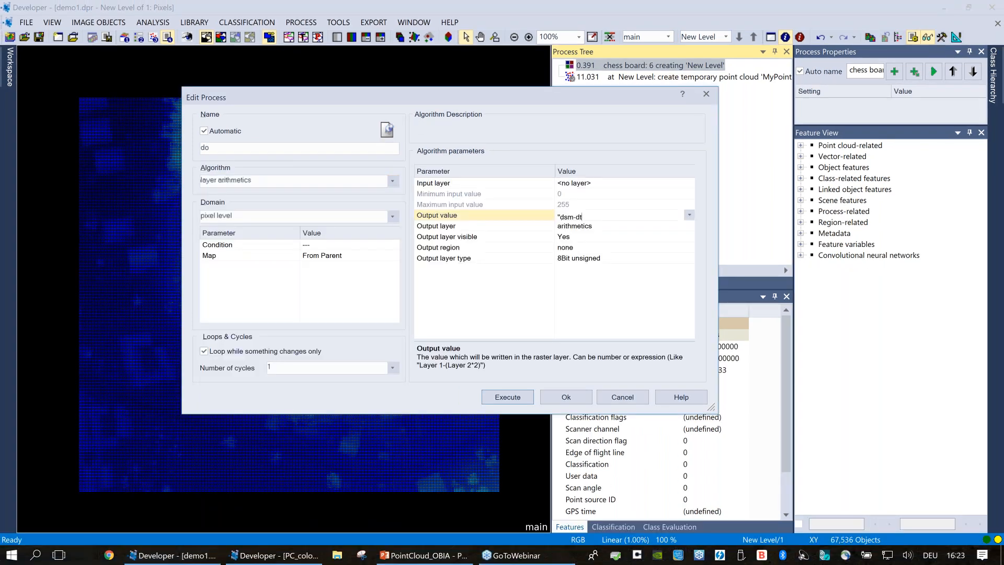
{"action": "type", "text": "m\""}
{"action": "left_click", "coordinate": [624, 228]}
{"action": "type", "text": "ndsm"}
{"action": "left_click", "coordinate": [692, 260]}
{"action": "left_click", "coordinate": [690, 259]}
{"action": "left_click", "coordinate": [615, 312]}
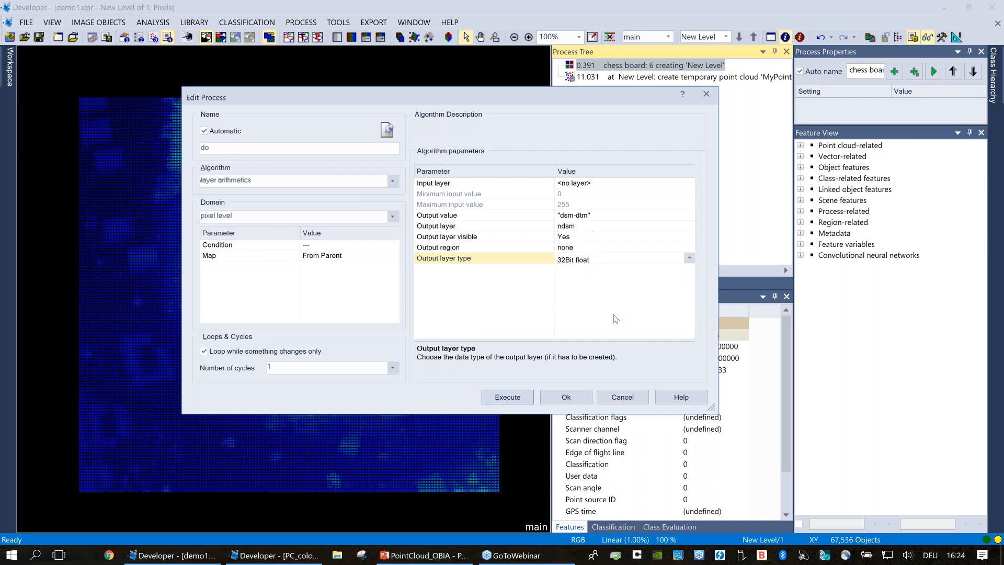
{"action": "left_click", "coordinate": [521, 401]}
{"action": "left_click", "coordinate": [522, 401]}
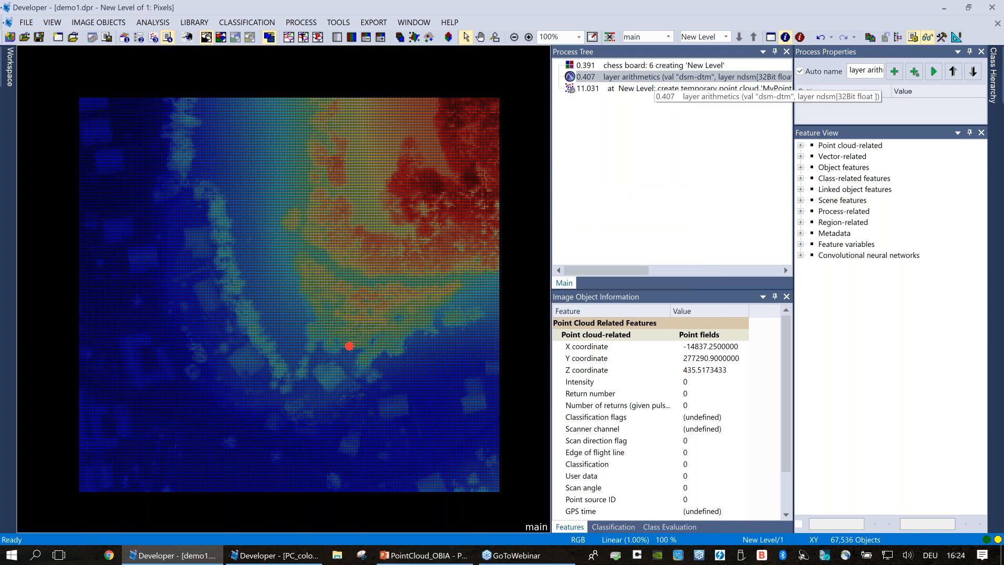
Create a new customized arithmetic object feature named NDSM
{"action": "left_click", "coordinate": [801, 167]}
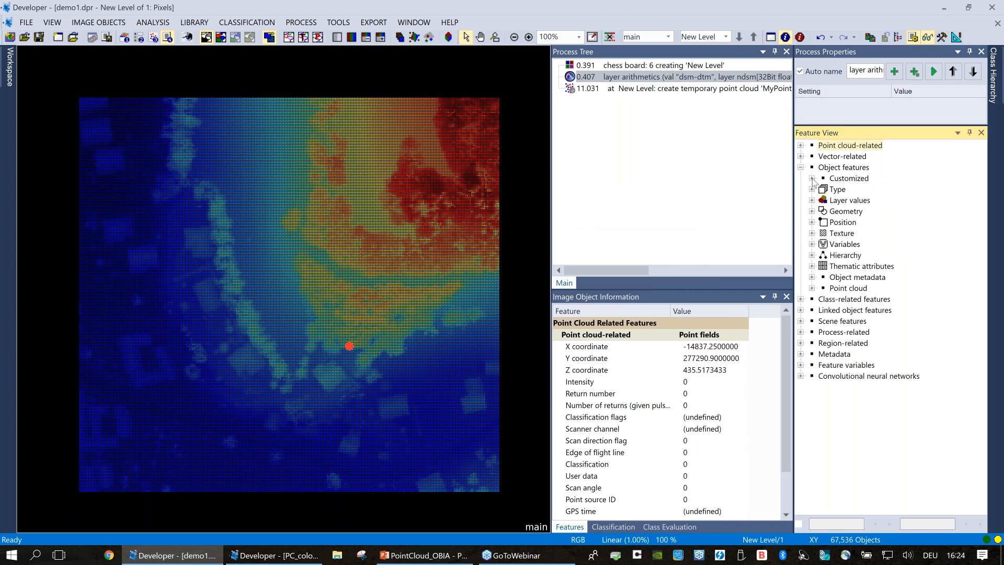
{"action": "left_click", "coordinate": [811, 178]}
{"action": "left_click", "coordinate": [879, 190]}
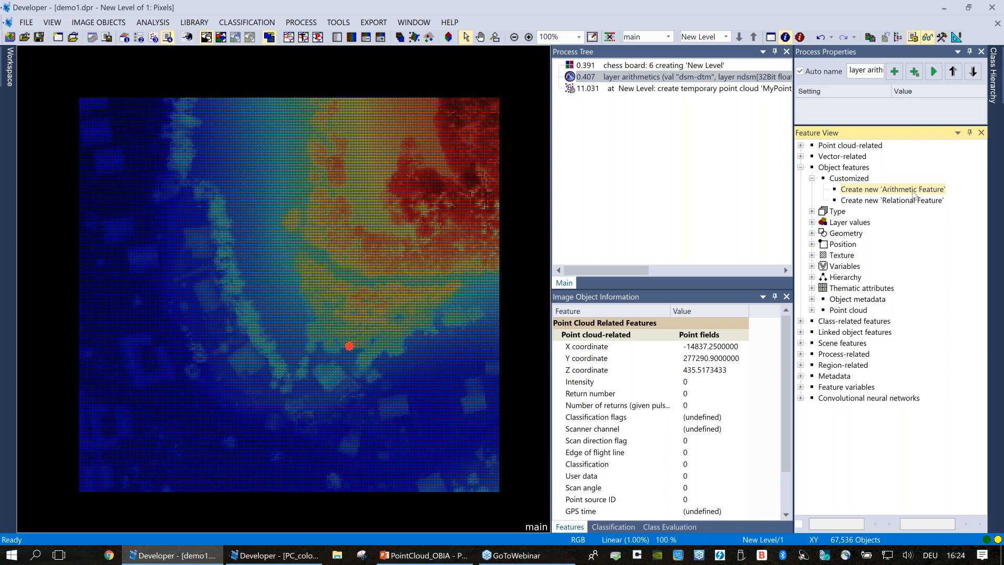
{"action": "double_click", "coordinate": [890, 192]}
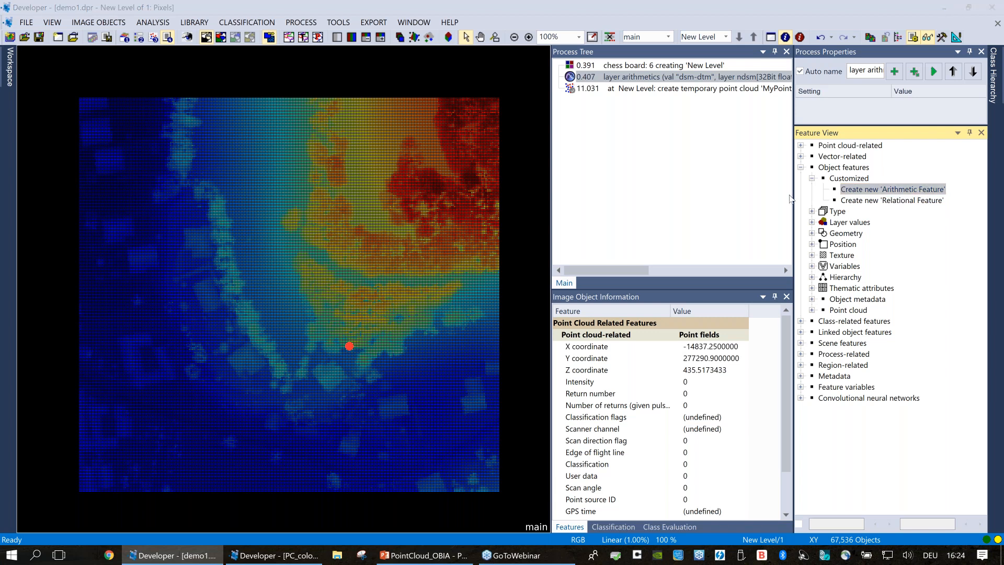
{"action": "type", "text": "NDSM"}
Define the NDSM feature as [Mean dsm]-[Mean dtm] without changing the unit, confirm it and inspect its value on an object beside the trees
{"action": "left_click", "coordinate": [455, 210]}
{"action": "left_click", "coordinate": [510, 253]}
{"action": "left_click", "coordinate": [511, 263]}
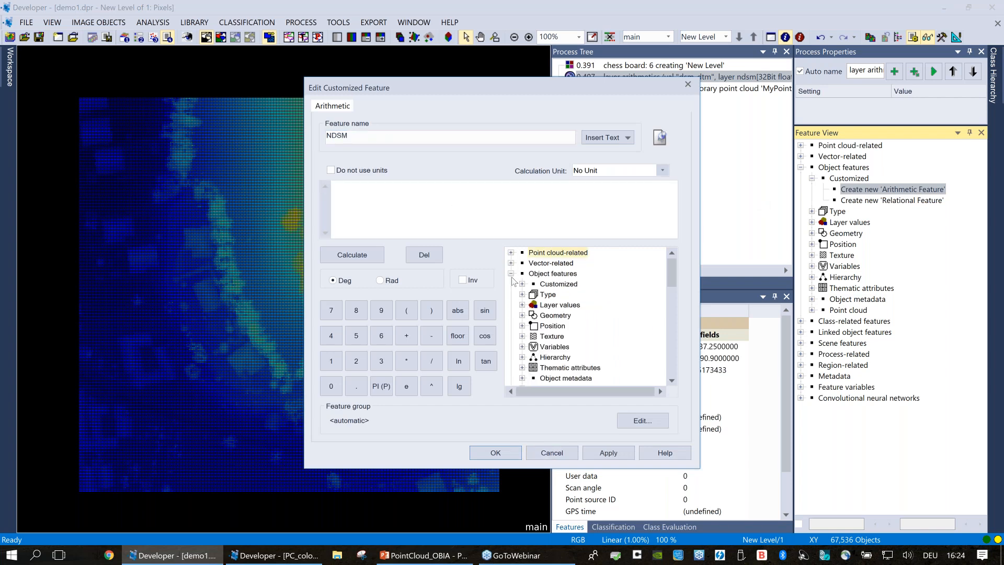
{"action": "left_click", "coordinate": [522, 305]}
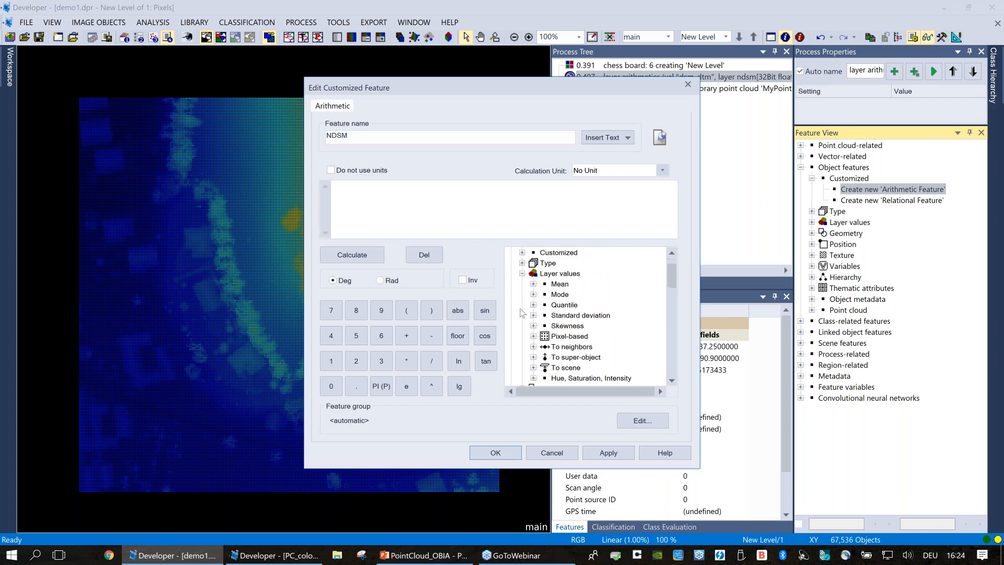
{"action": "left_click", "coordinate": [533, 284]}
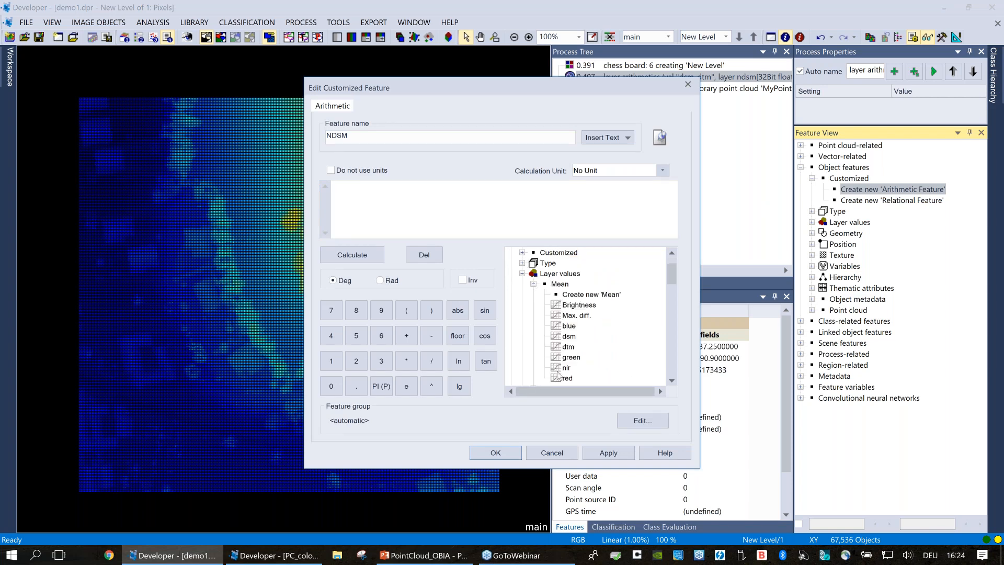
{"action": "double_click", "coordinate": [569, 336]}
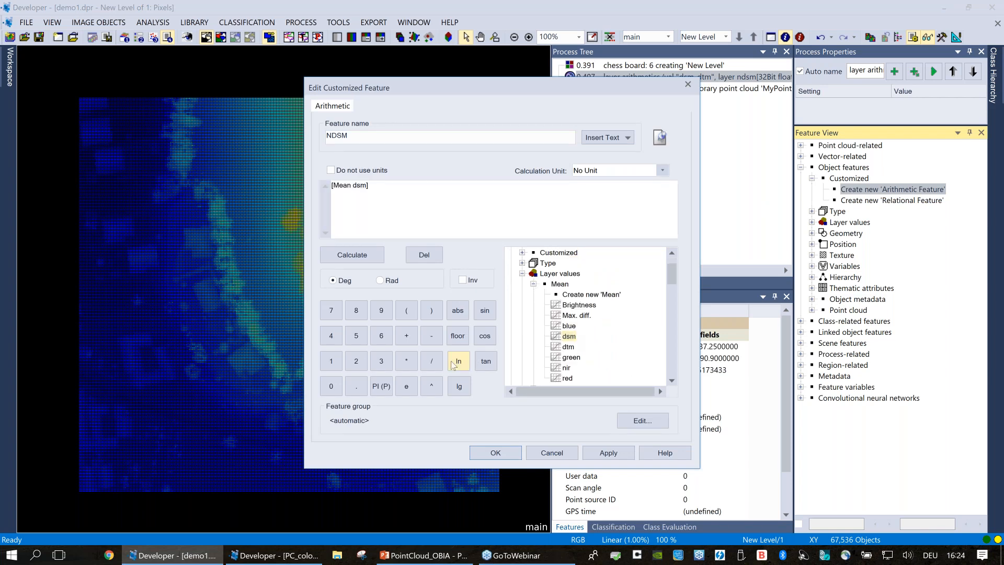
{"action": "left_click", "coordinate": [433, 336]}
{"action": "double_click", "coordinate": [569, 347]}
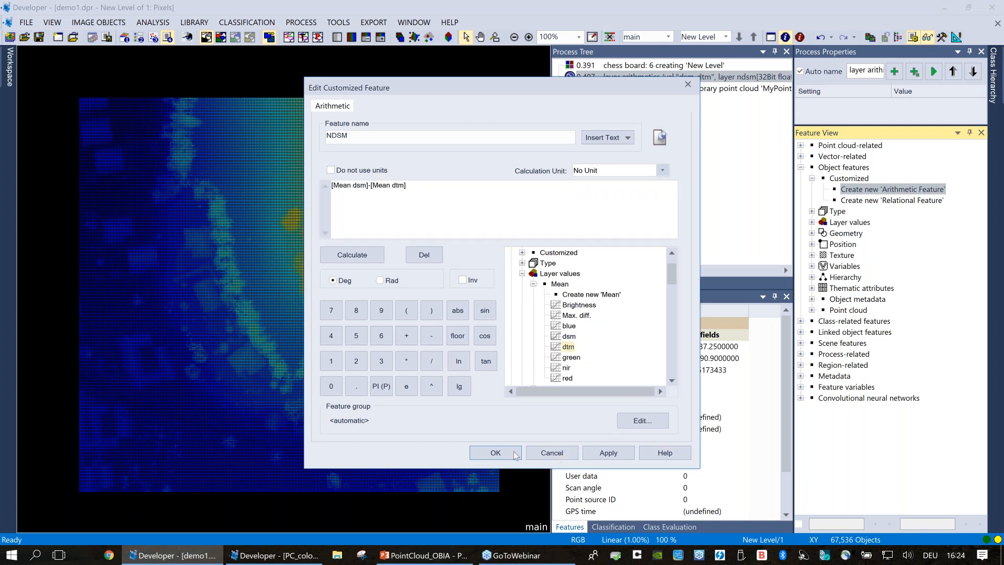
{"action": "left_click", "coordinate": [514, 454]}
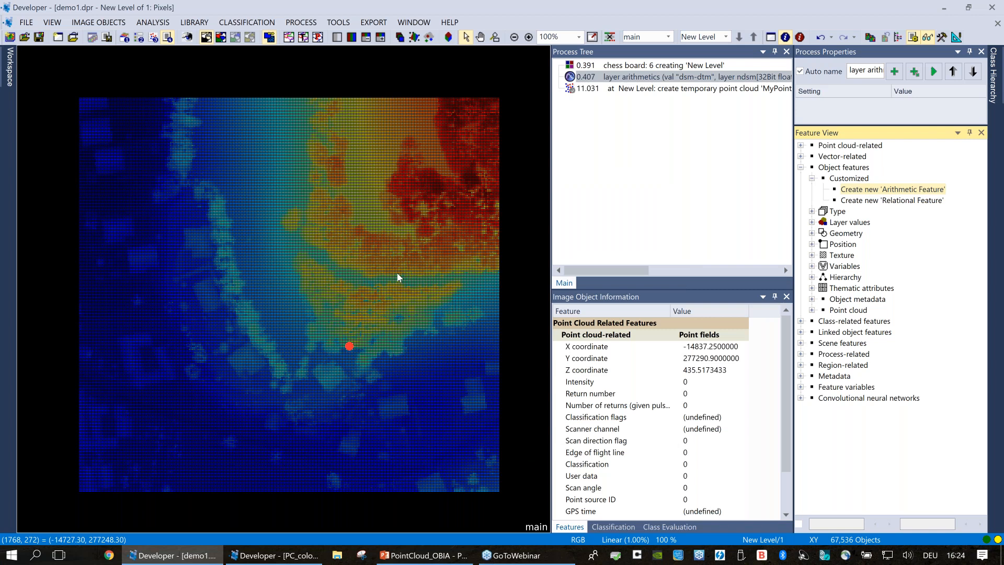
{"action": "left_click", "coordinate": [284, 213]}
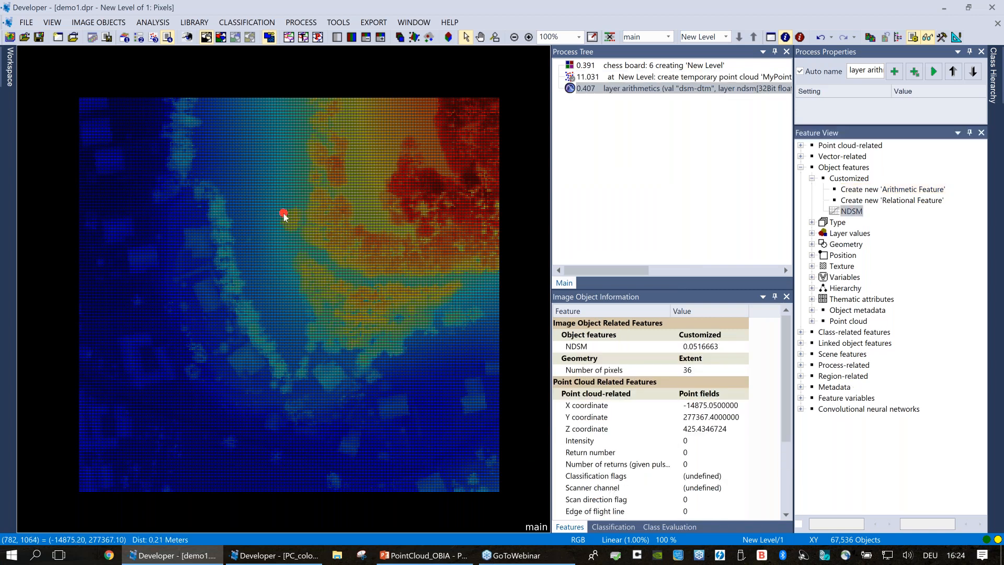
Display the red, green and blue image layers in the view and hide the MyPointCloud point cloud
{"action": "left_click", "coordinate": [400, 39]}
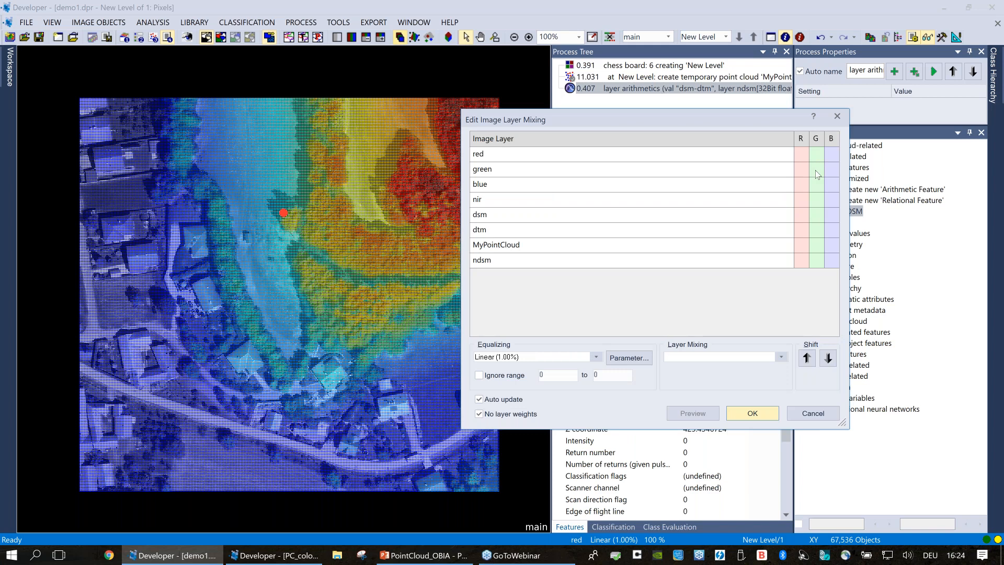
{"action": "left_click", "coordinate": [767, 415]}
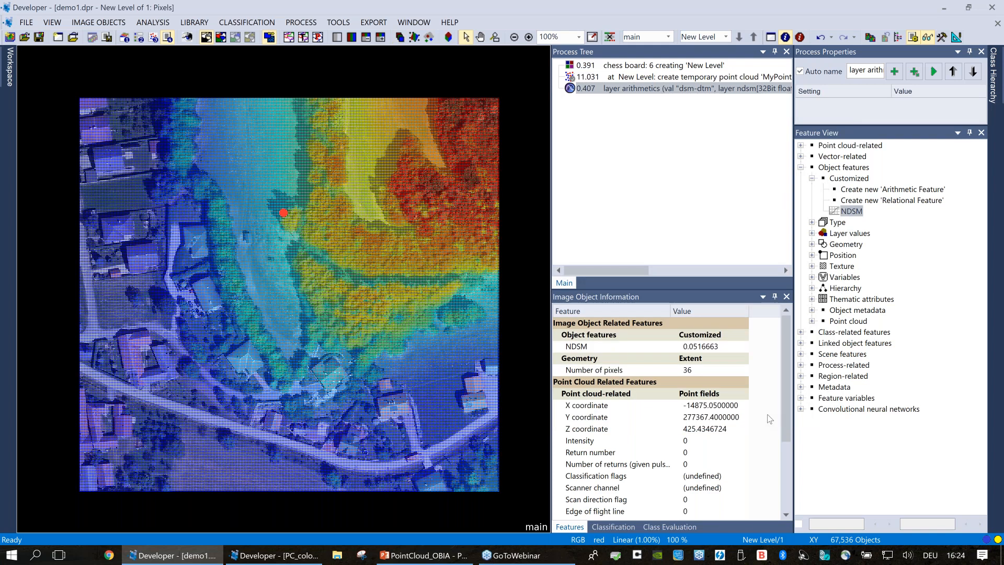
{"action": "left_click", "coordinate": [289, 38]}
{"action": "left_click", "coordinate": [429, 37]}
{"action": "left_click", "coordinate": [929, 141]}
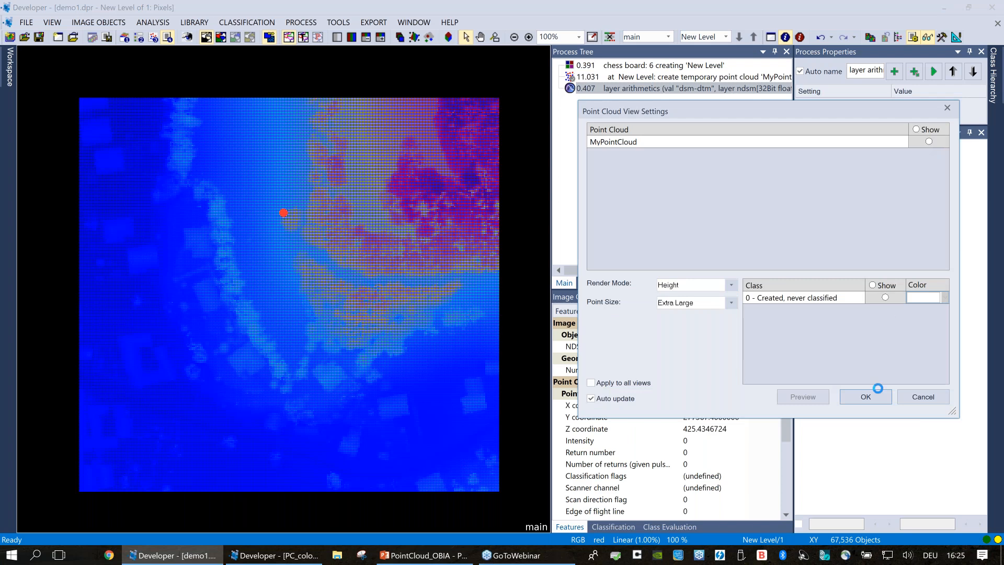
{"action": "left_click", "coordinate": [878, 391]}
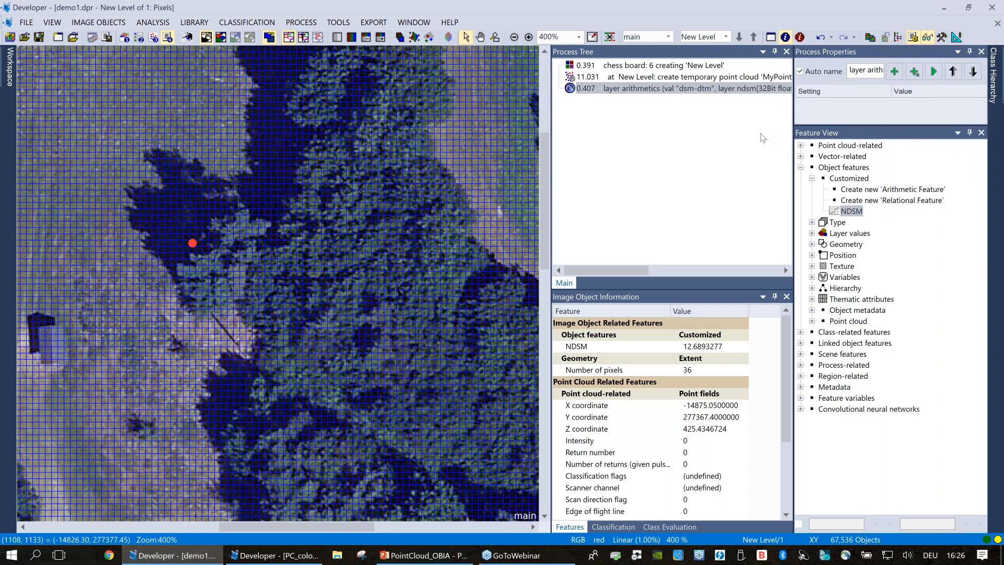
Duplicate the create temporary point cloud process and place the copy after the layer arithmetics process
{"action": "left_click", "coordinate": [652, 77]}
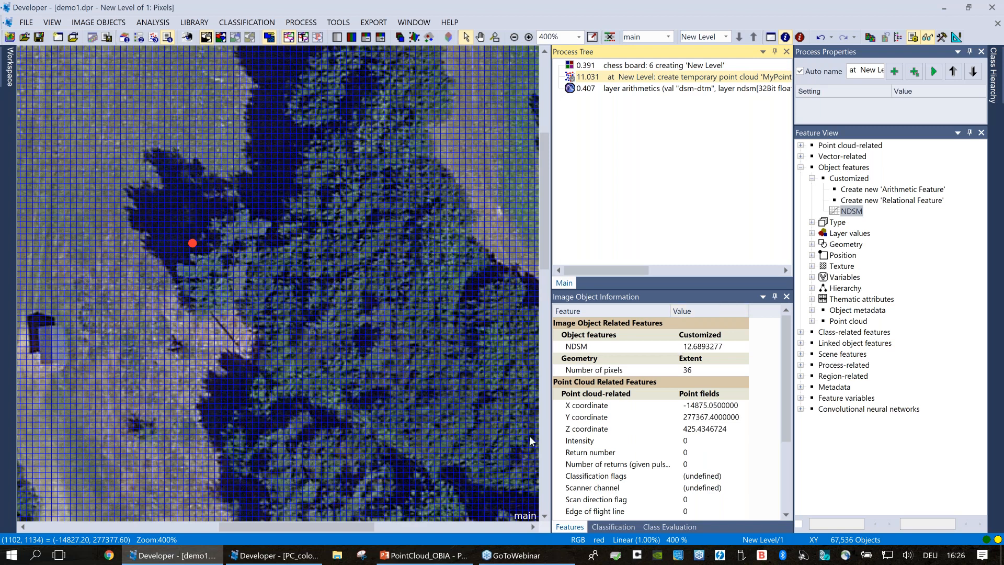
{"action": "left_click", "coordinate": [654, 80]}
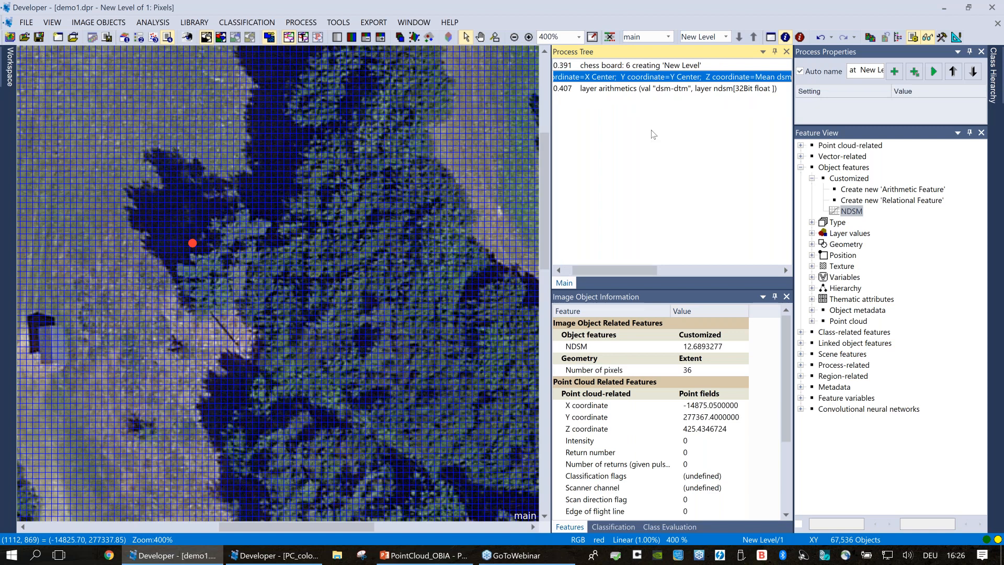
{"action": "key", "text": "F5"}
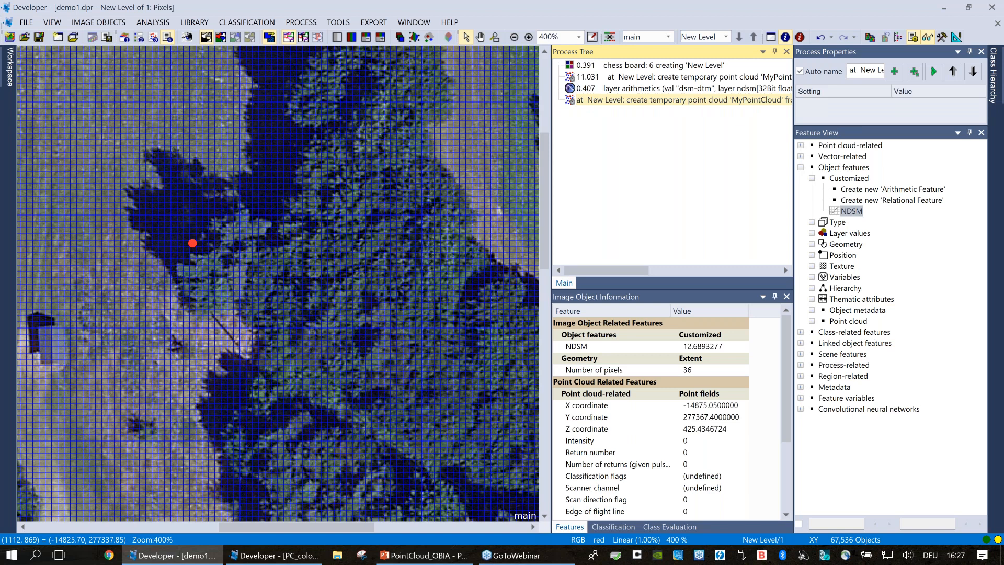
Edit the copied point cloud process so that its Z coordinate comes from the NDSM feature
{"action": "double_click", "coordinate": [680, 100]}
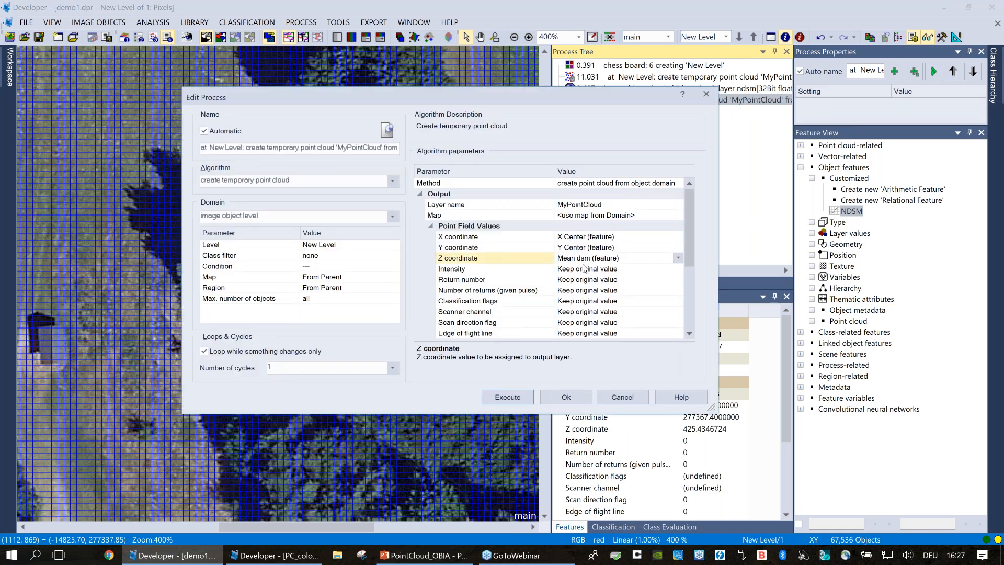
{"action": "left_click", "coordinate": [678, 258]}
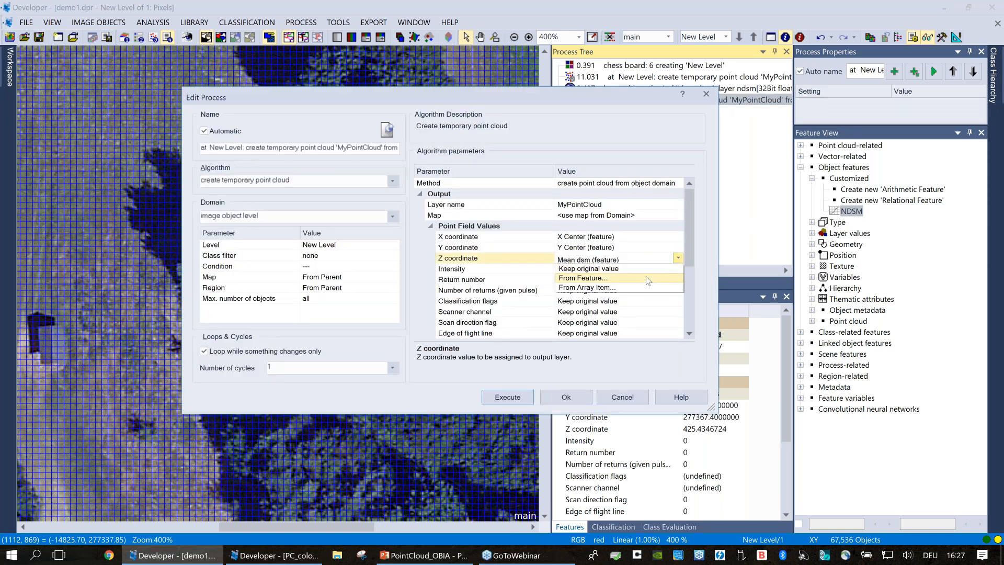
{"action": "left_click", "coordinate": [648, 278]}
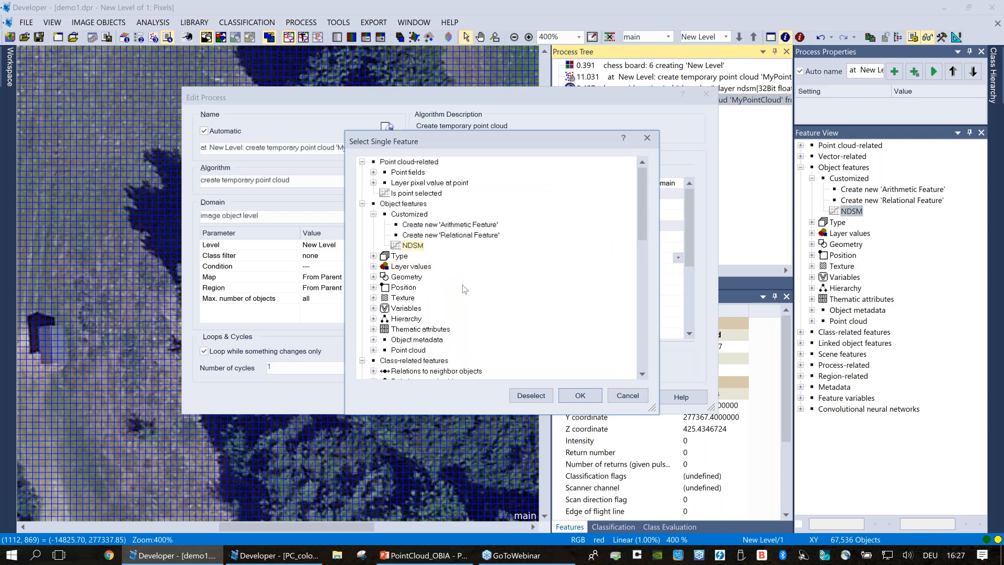
{"action": "left_click", "coordinate": [580, 396]}
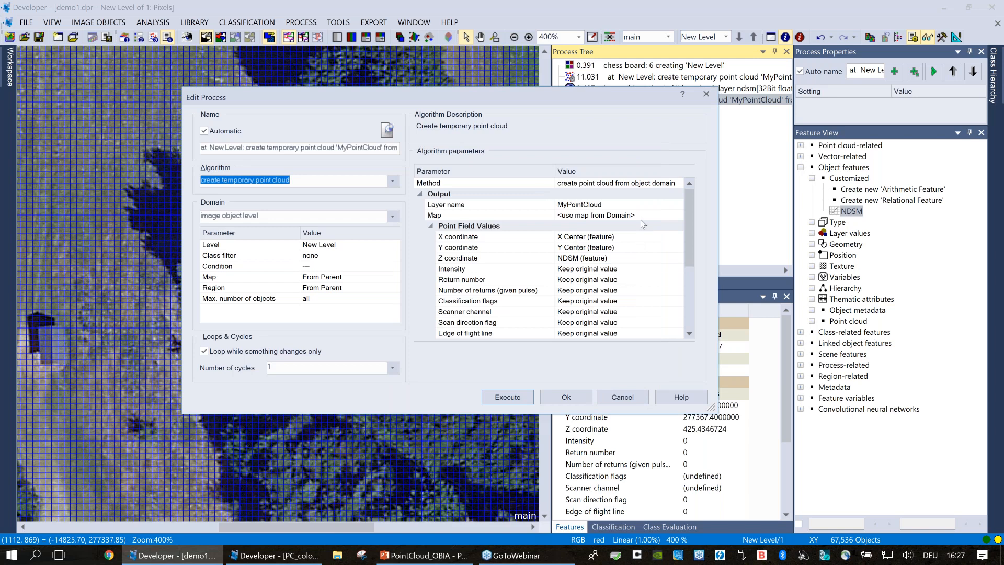
Set the output layer name of the copied process to MyPointCloud_ndsm and execute it
{"action": "left_click", "coordinate": [633, 205]}
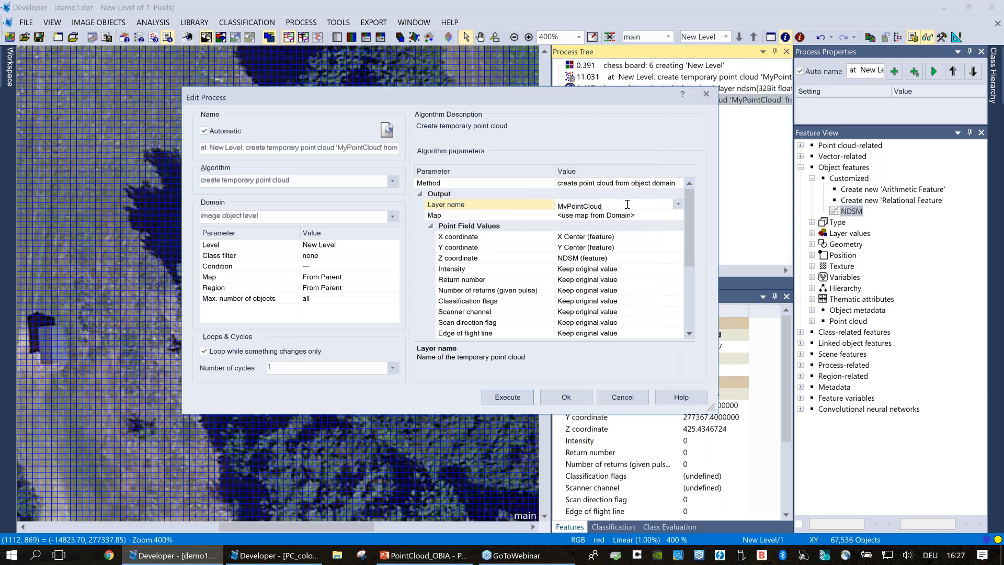
{"action": "type", "text": "_ndsm"}
{"action": "left_click", "coordinate": [500, 399]}
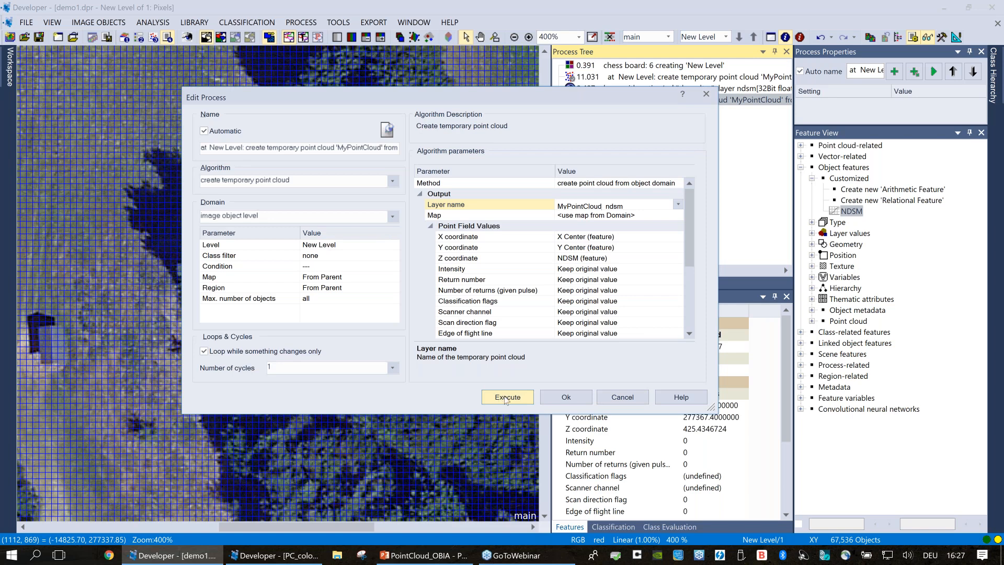
{"action": "left_click", "coordinate": [501, 398]}
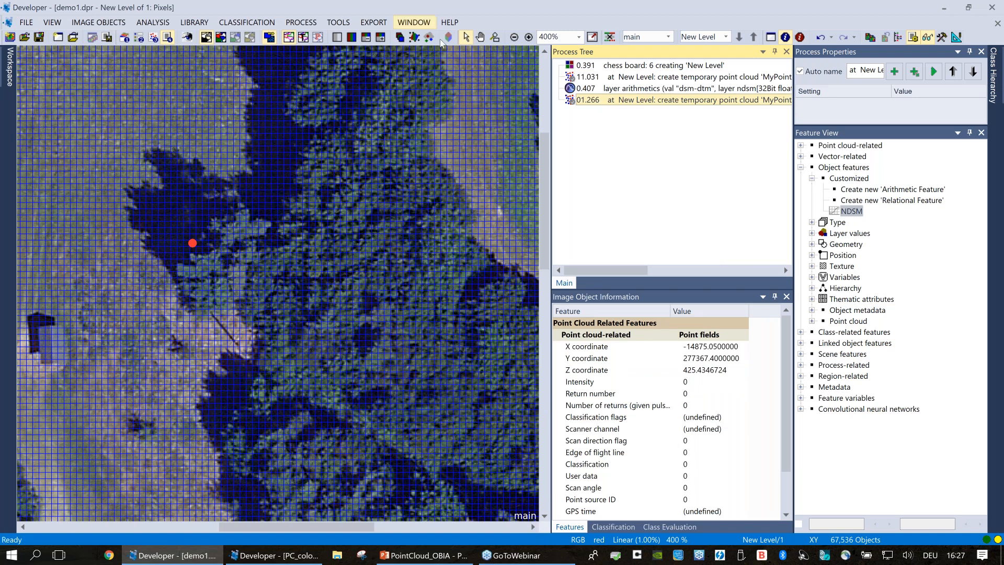
Turn off the red, green and blue image layers and show the MyPointCloud_ndsm point cloud in the view
{"action": "left_click", "coordinate": [401, 40]}
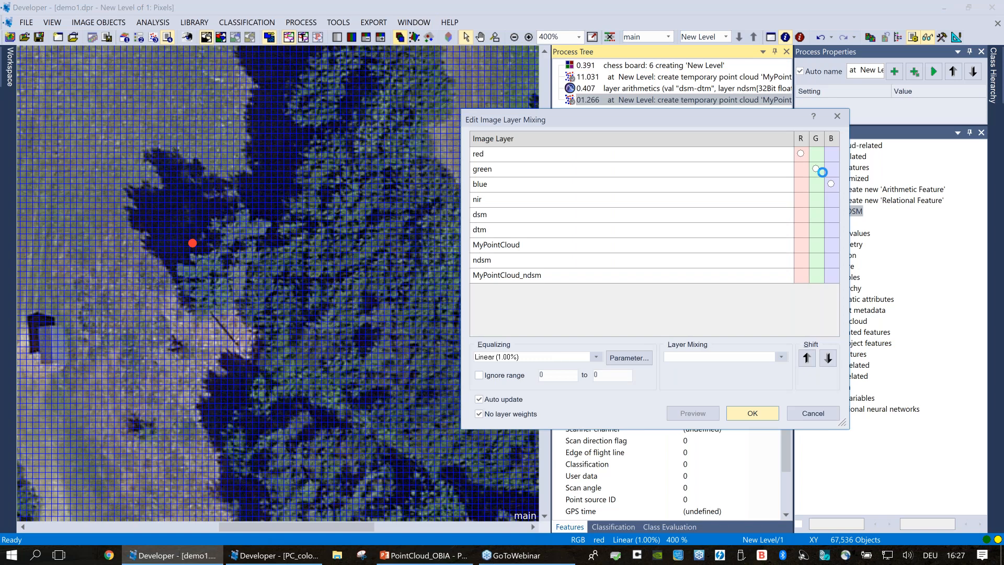
{"action": "left_click", "coordinate": [822, 172]}
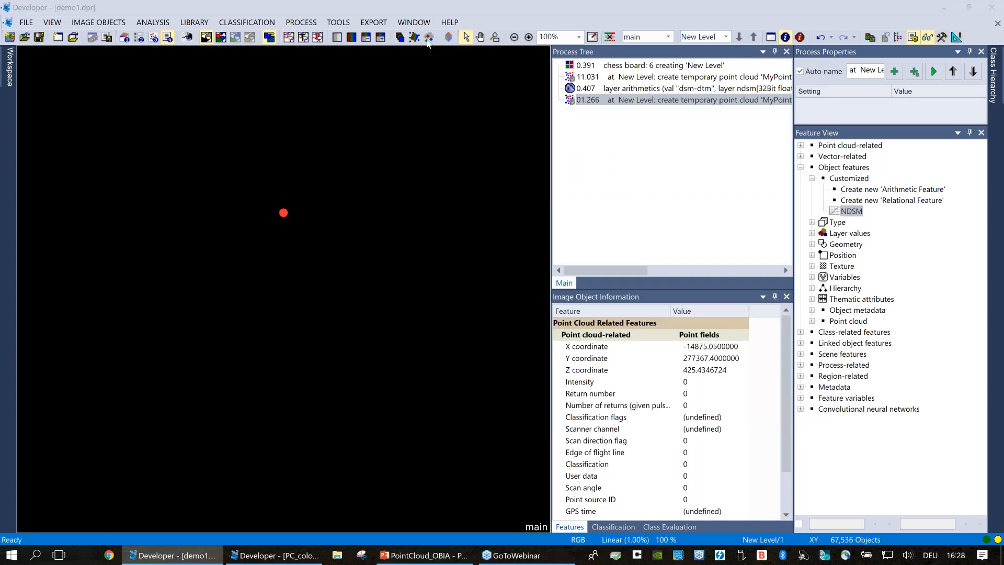
{"action": "left_click", "coordinate": [428, 41]}
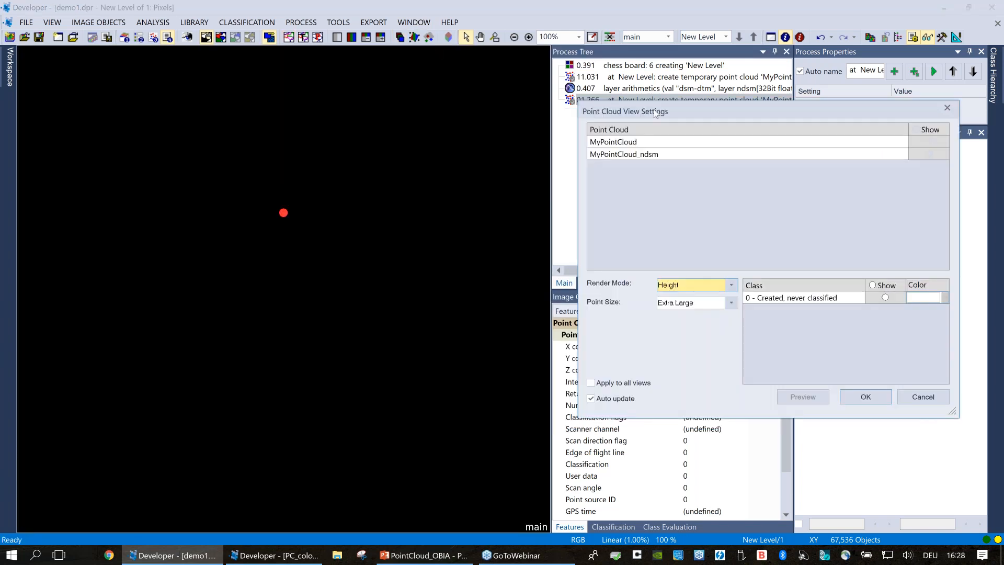
{"action": "left_click_drag", "start_coordinate": [653, 108], "coordinate": [630, 100]}
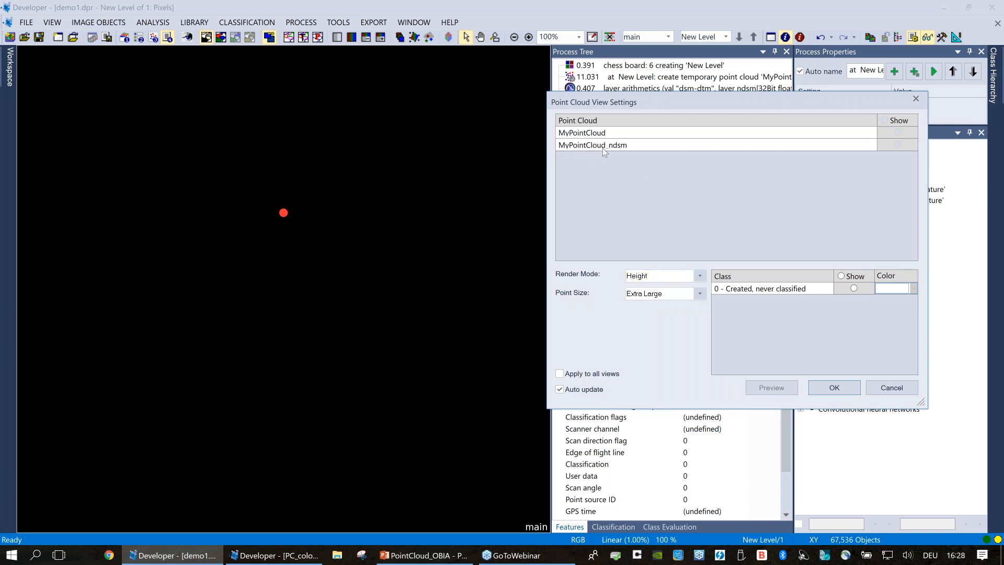
{"action": "left_click", "coordinate": [896, 145]}
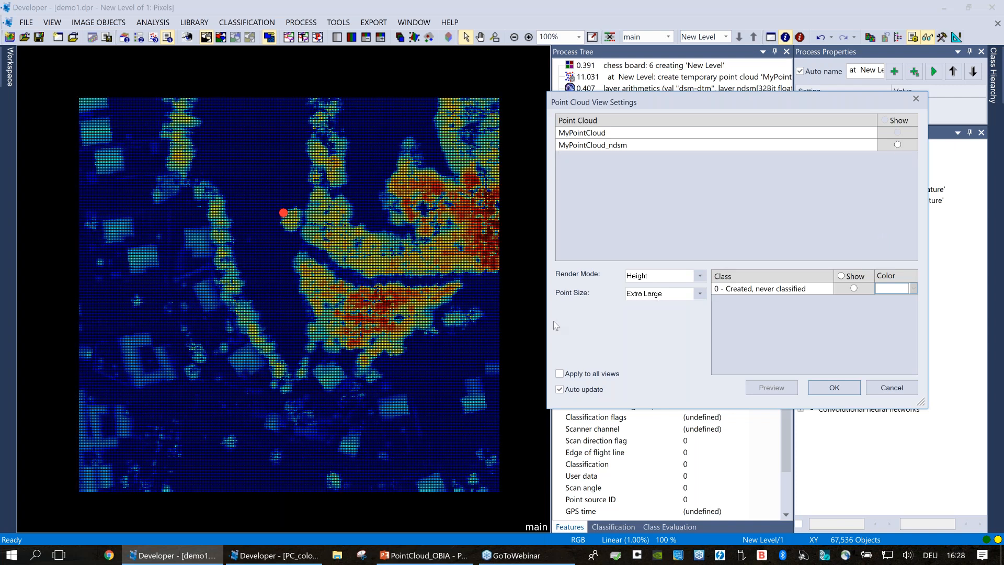
{"action": "left_click", "coordinate": [834, 388]}
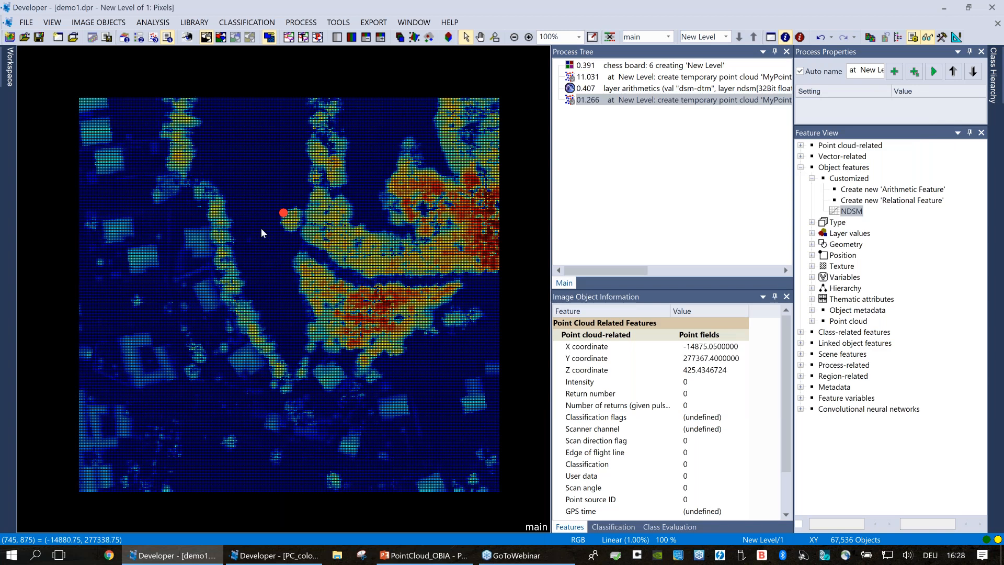
Inspect the NDSM and Z coordinate values of points on open ground, in the trees and on a building roof
{"action": "left_click", "coordinate": [255, 203]}
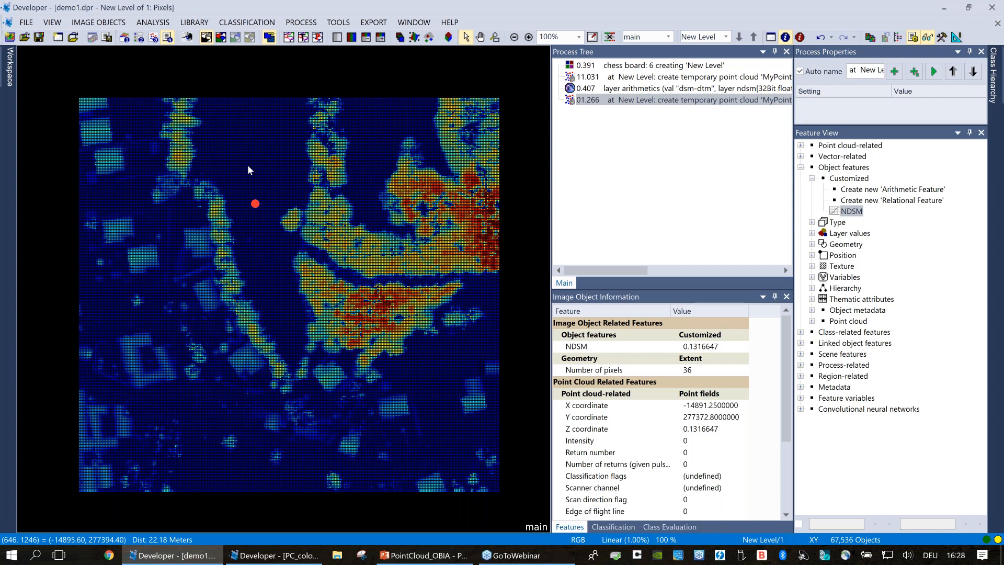
{"action": "left_click", "coordinate": [413, 268]}
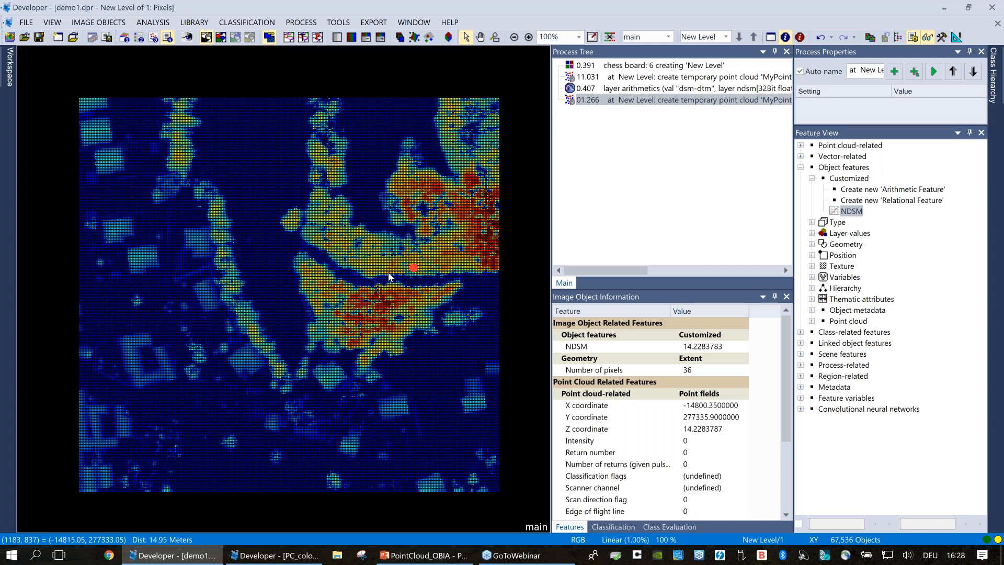
{"action": "left_click", "coordinate": [395, 410]}
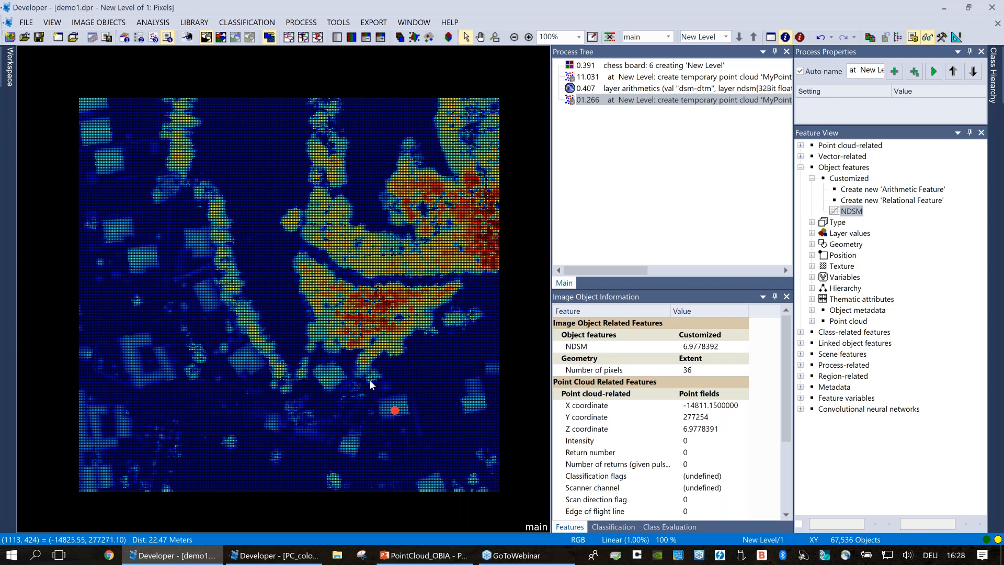
{"action": "left_click", "coordinate": [397, 408]}
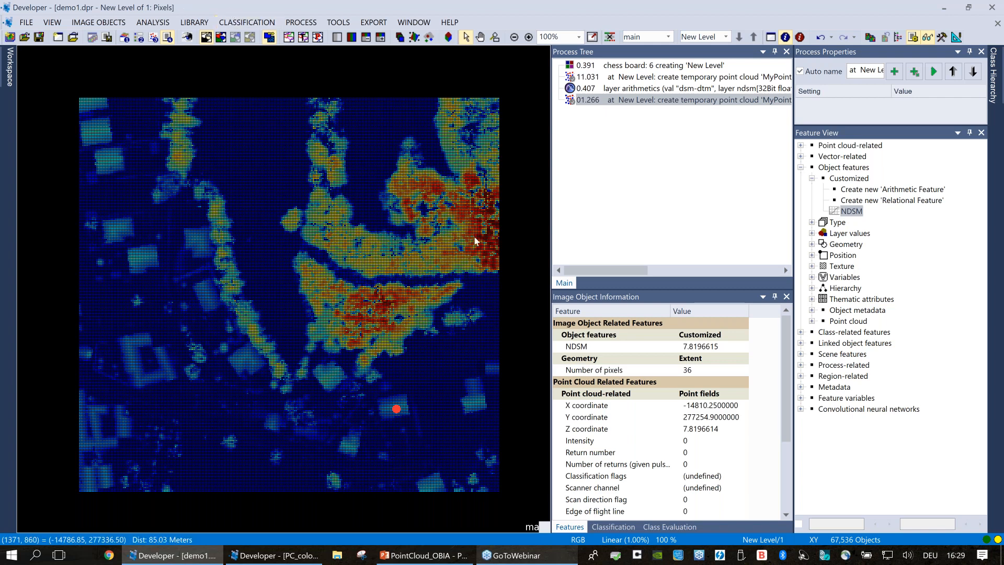
Append a new process after the second temporary point cloud process and set its algorithm to export point cloud
{"action": "left_click", "coordinate": [619, 192]}
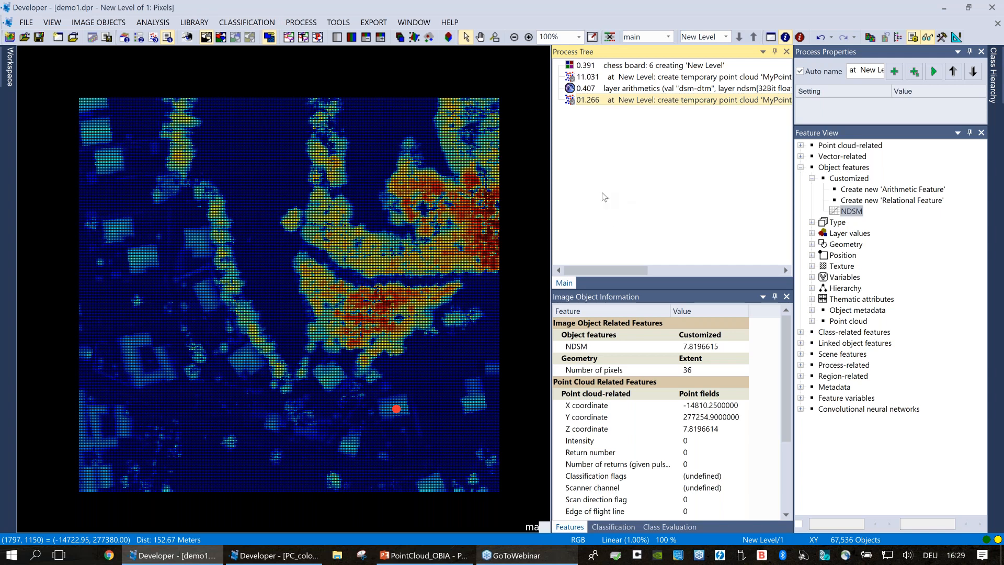
{"action": "right_click", "coordinate": [610, 165]}
{"action": "left_click", "coordinate": [674, 230]}
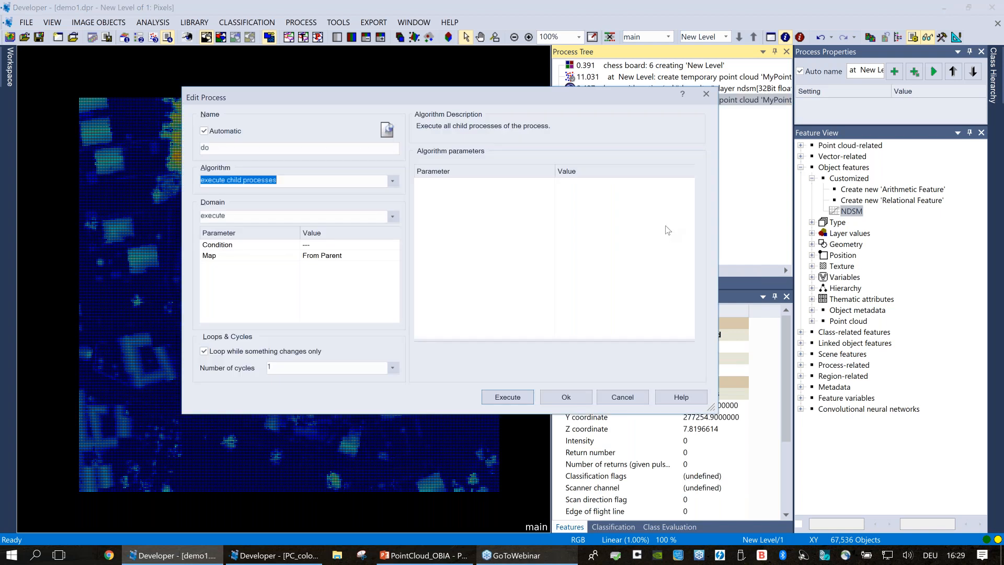
{"action": "type", "text": "exp"}
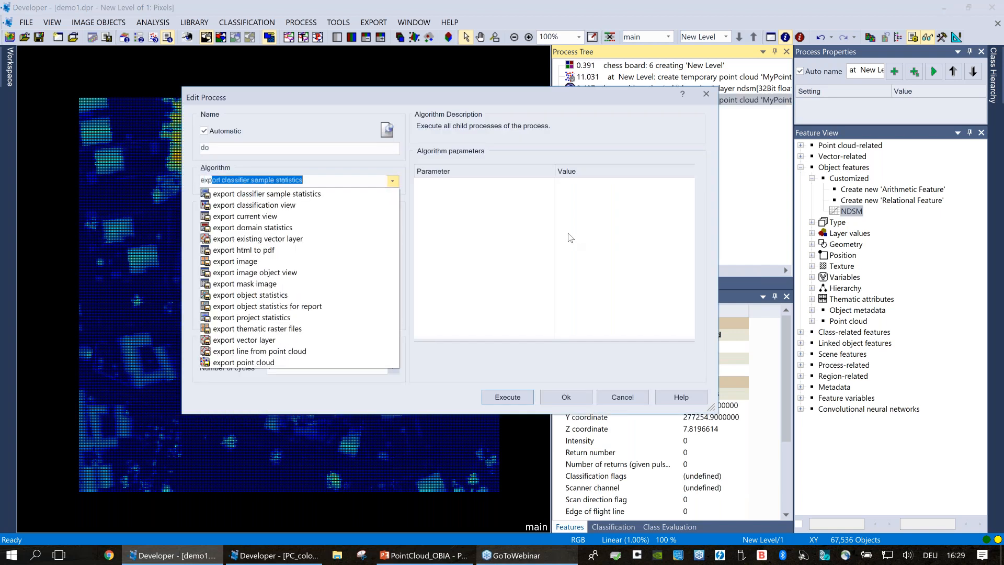
{"action": "left_click", "coordinate": [255, 363]}
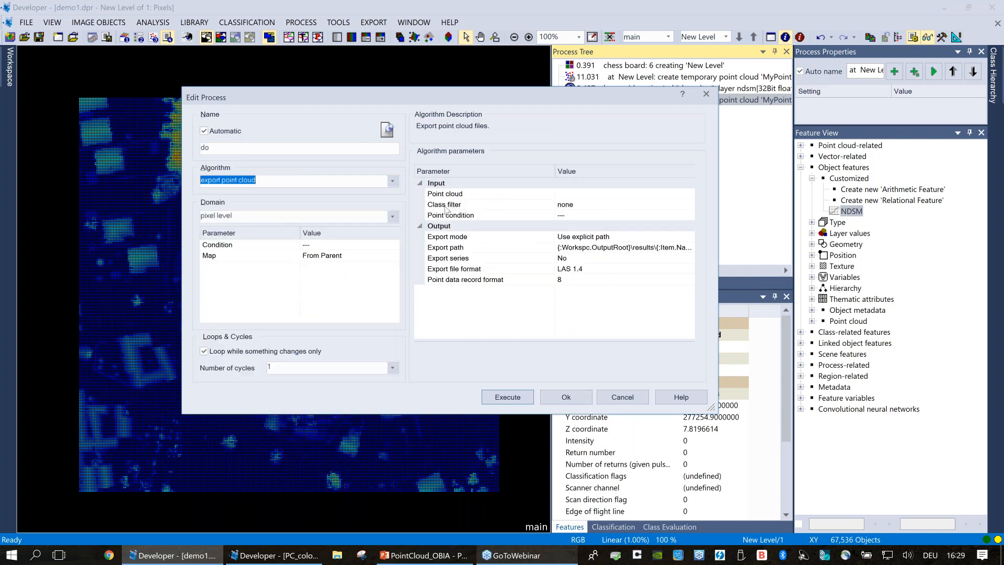
Set the input point cloud of the export process to MyPointCloud_ndsm
{"action": "left_click", "coordinate": [613, 194]}
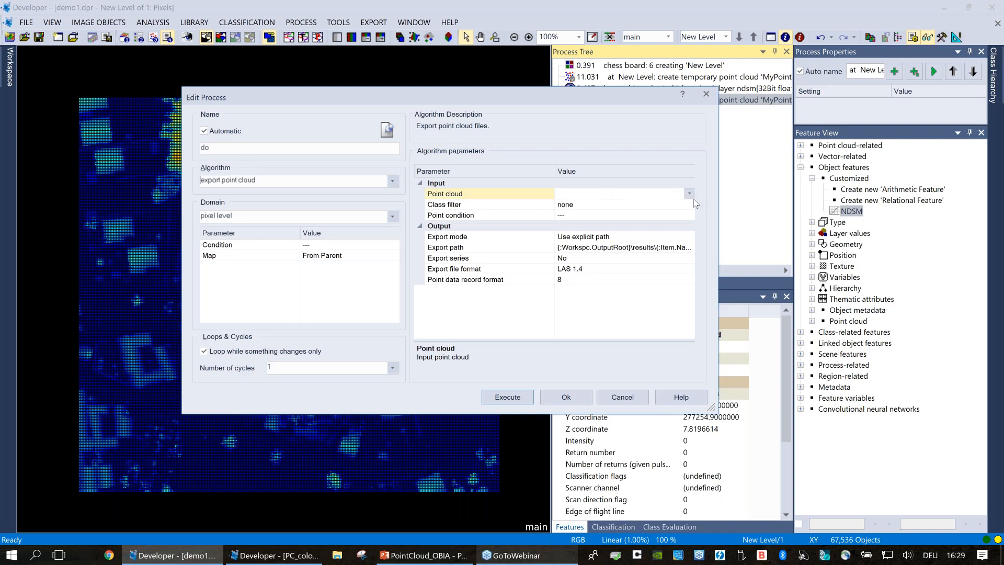
{"action": "left_click", "coordinate": [690, 194]}
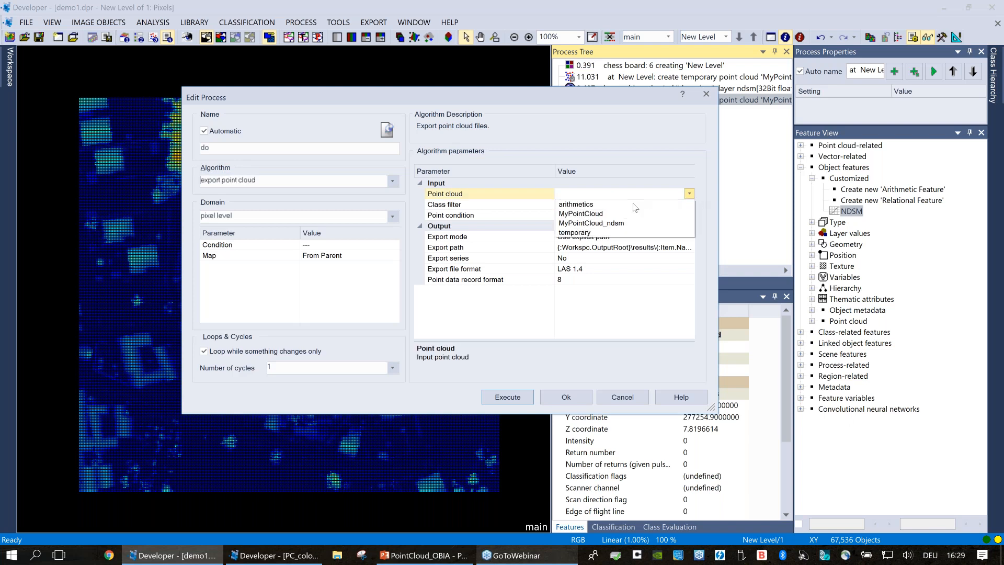
{"action": "left_click", "coordinate": [616, 222]}
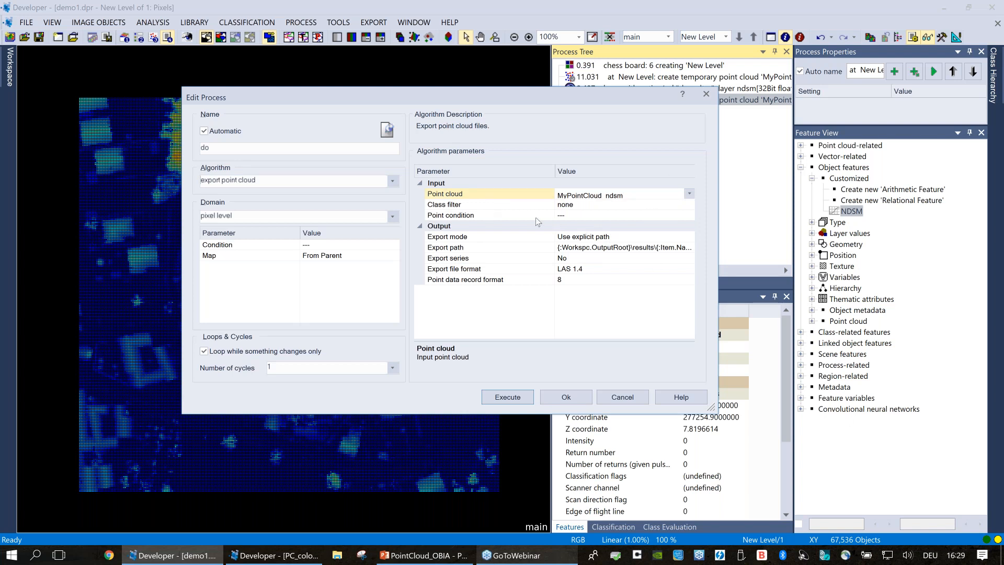
Review the available export file formats and discard the export process without executing it
{"action": "right_click", "coordinate": [616, 270]}
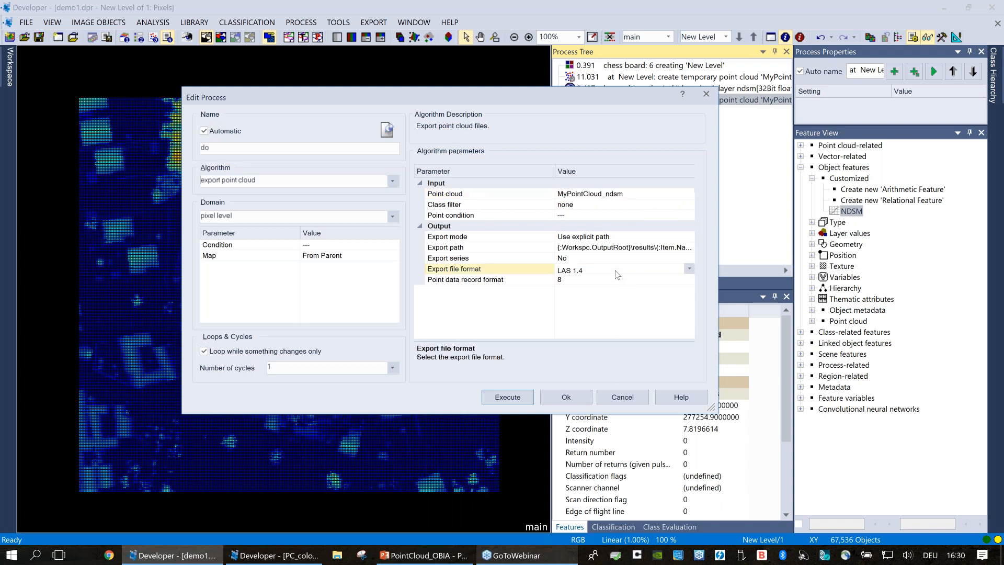
{"action": "left_click", "coordinate": [657, 305]}
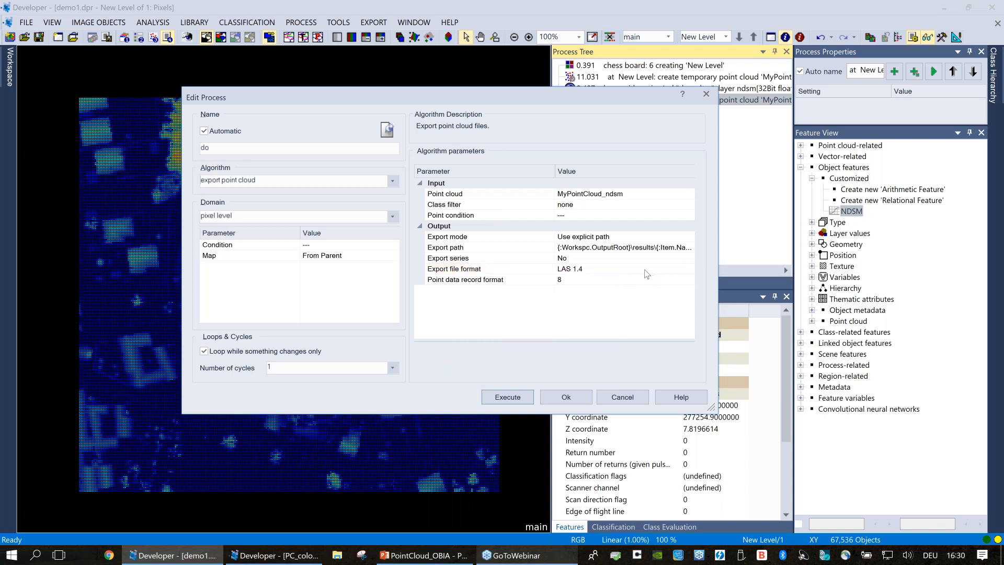
{"action": "left_click", "coordinate": [648, 273]}
{"action": "left_click", "coordinate": [690, 269]}
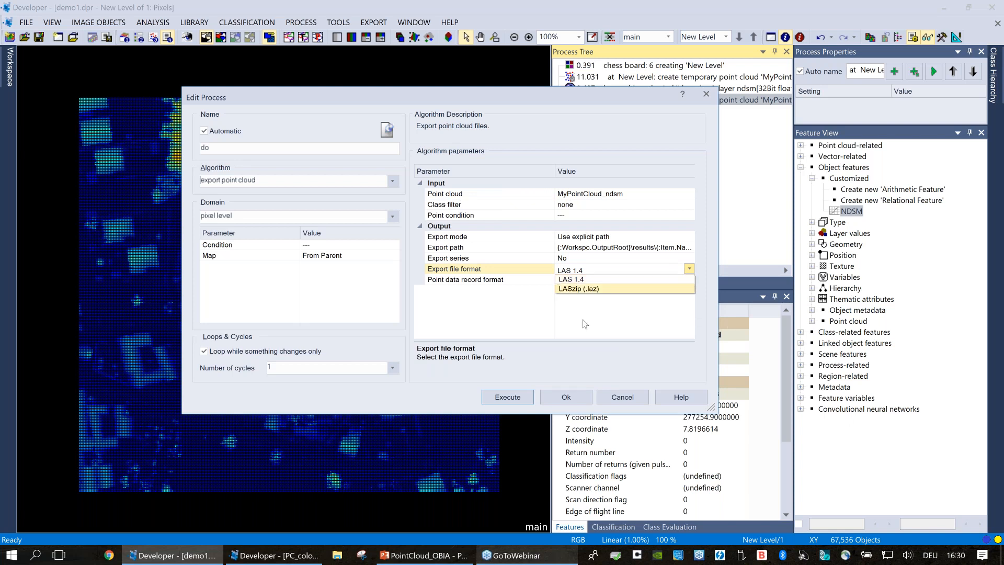
{"action": "left_click", "coordinate": [516, 326]}
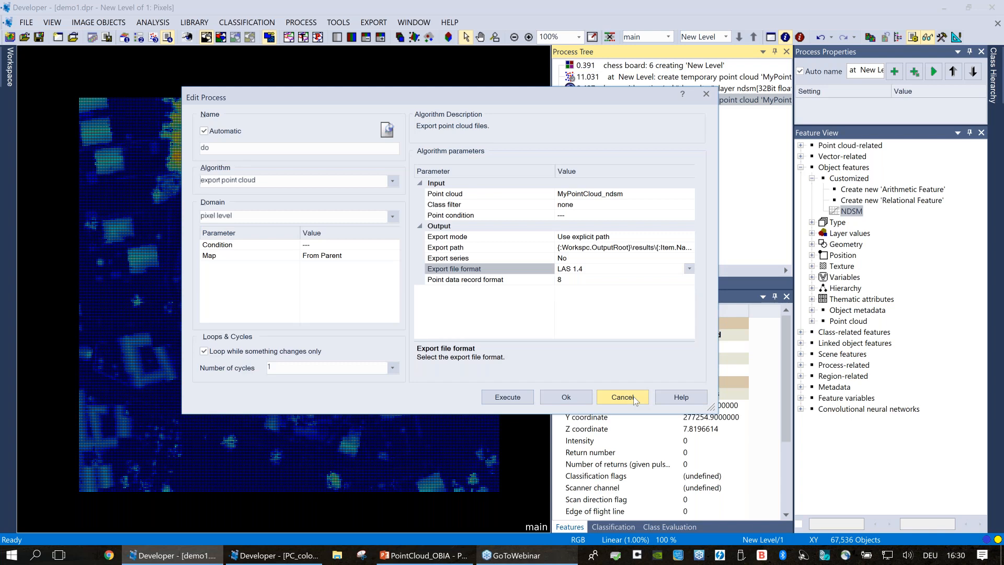
{"action": "left_click", "coordinate": [622, 397]}
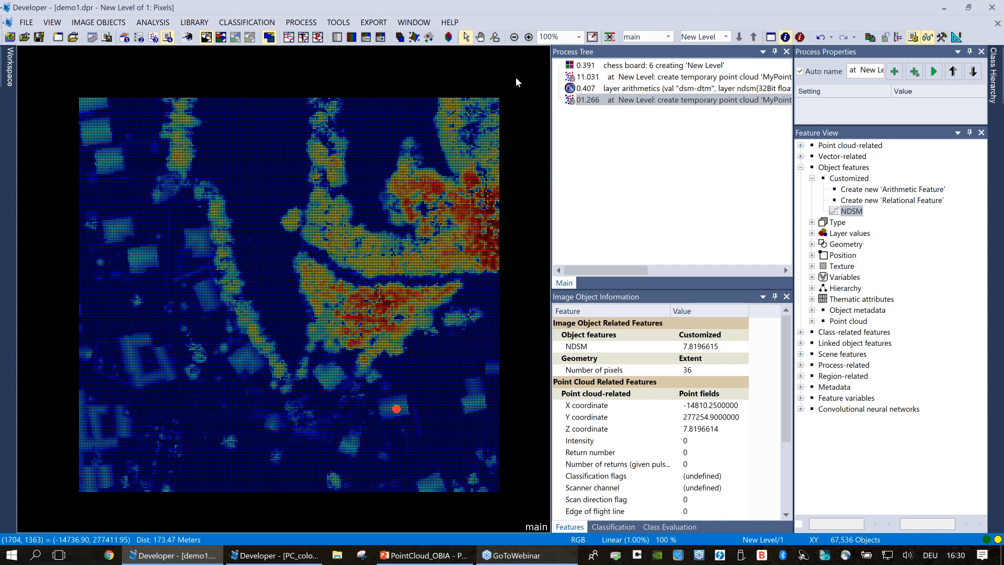
Review the available render modes in the point cloud view settings and close them without changes
{"action": "left_click", "coordinate": [428, 36]}
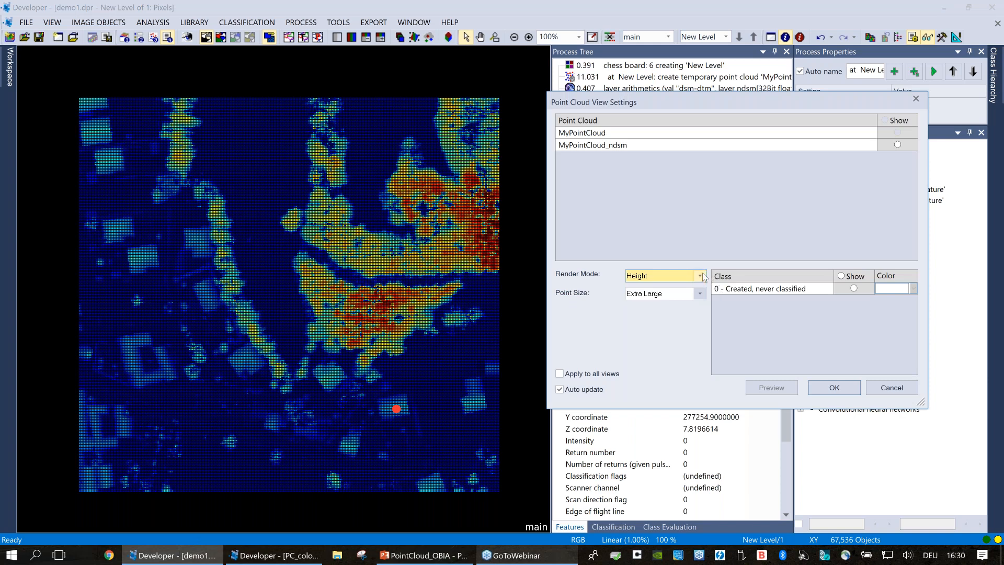
{"action": "left_click", "coordinate": [700, 276]}
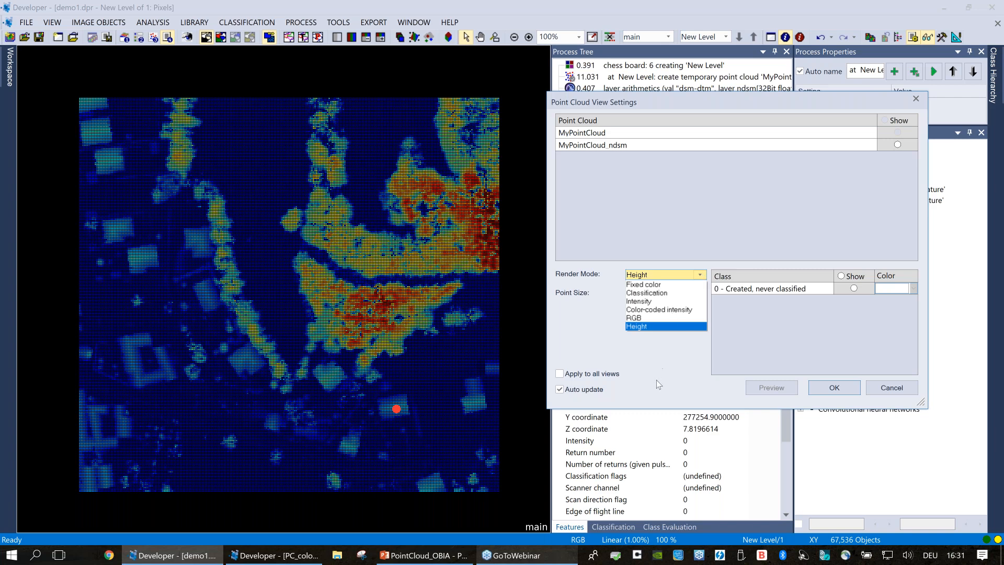
{"action": "left_click", "coordinate": [591, 341]}
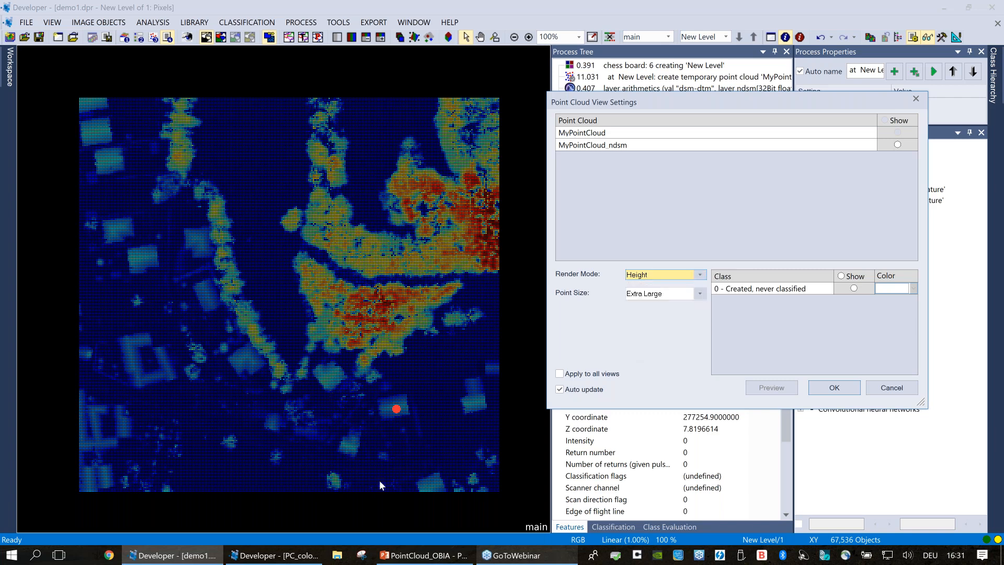
{"action": "left_click", "coordinate": [890, 390]}
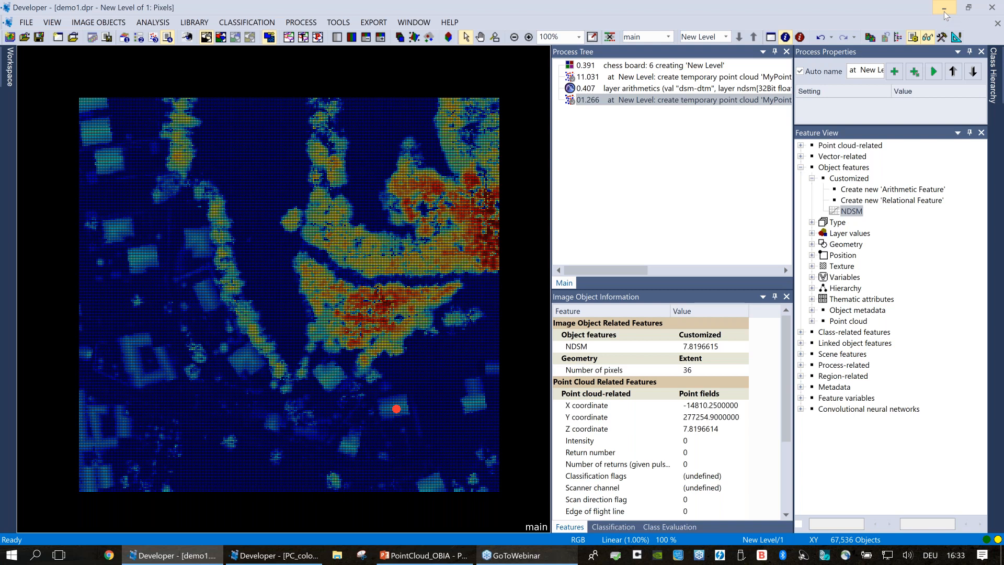
Switch to the PC_colorizer_clean project and show the Layer 4 point cloud with Extra Large points
{"action": "left_click", "coordinate": [943, 11]}
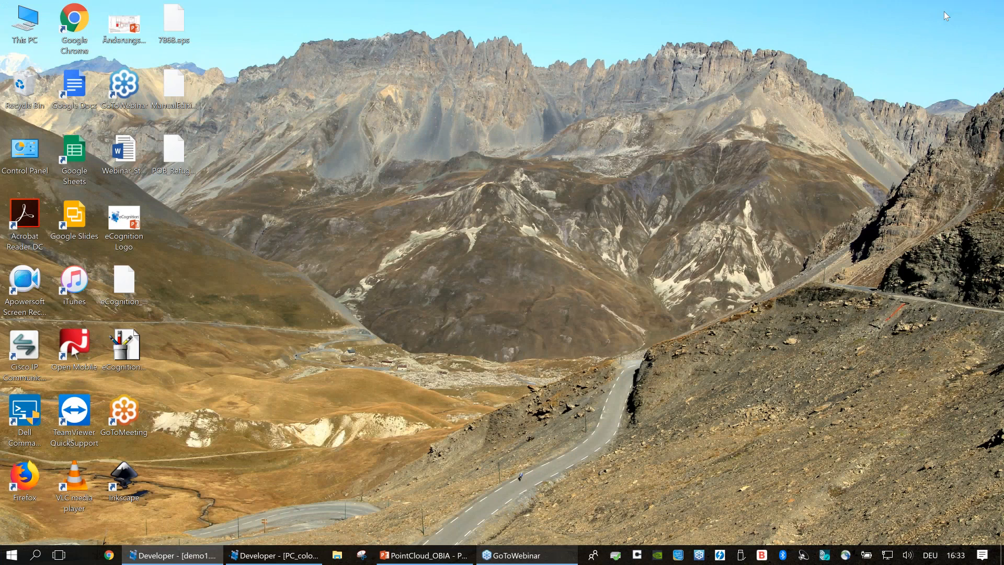
{"action": "left_click", "coordinate": [279, 556]}
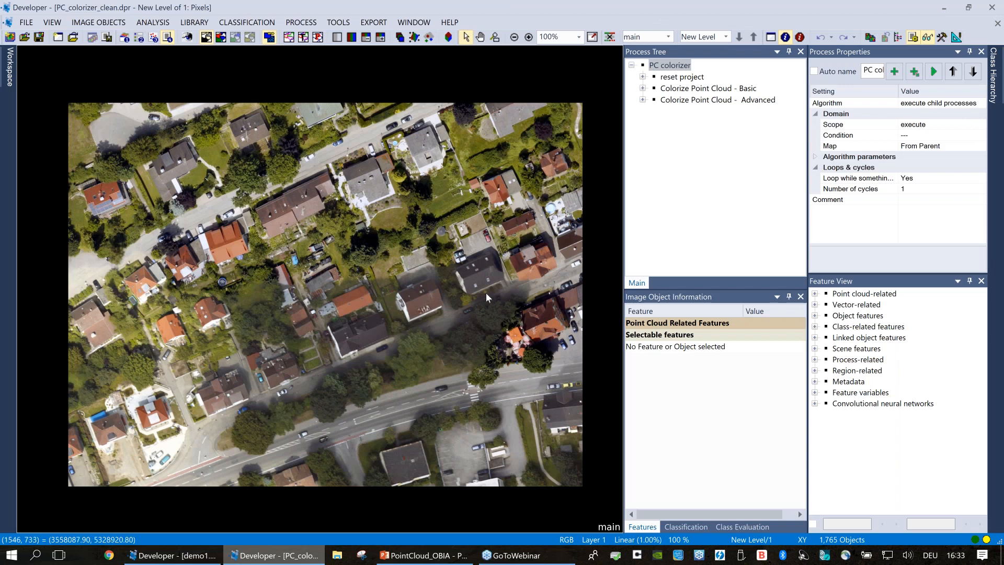
{"action": "mouse_move", "coordinate": [488, 295]}
{"action": "left_click", "coordinate": [429, 38]}
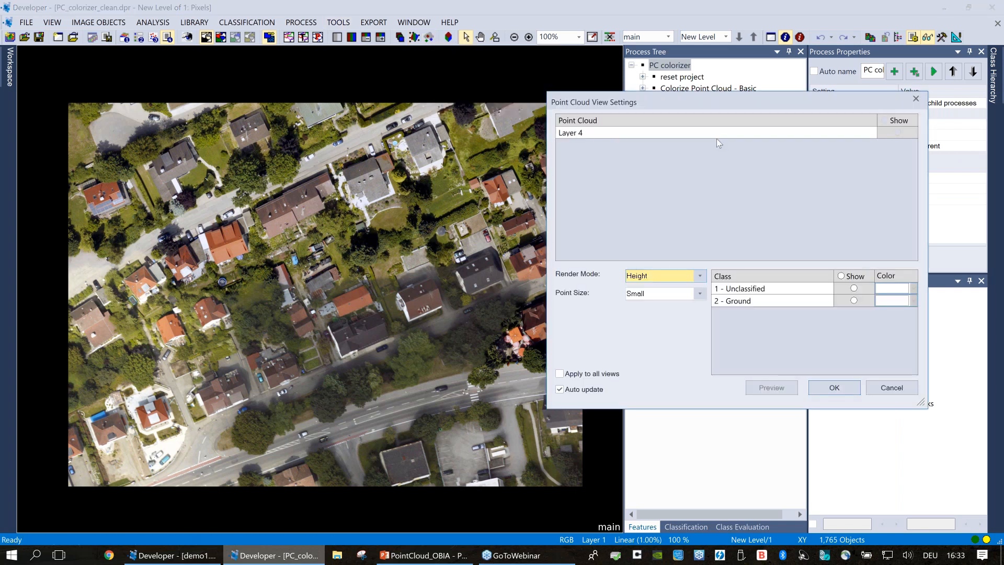
{"action": "left_click", "coordinate": [897, 134]}
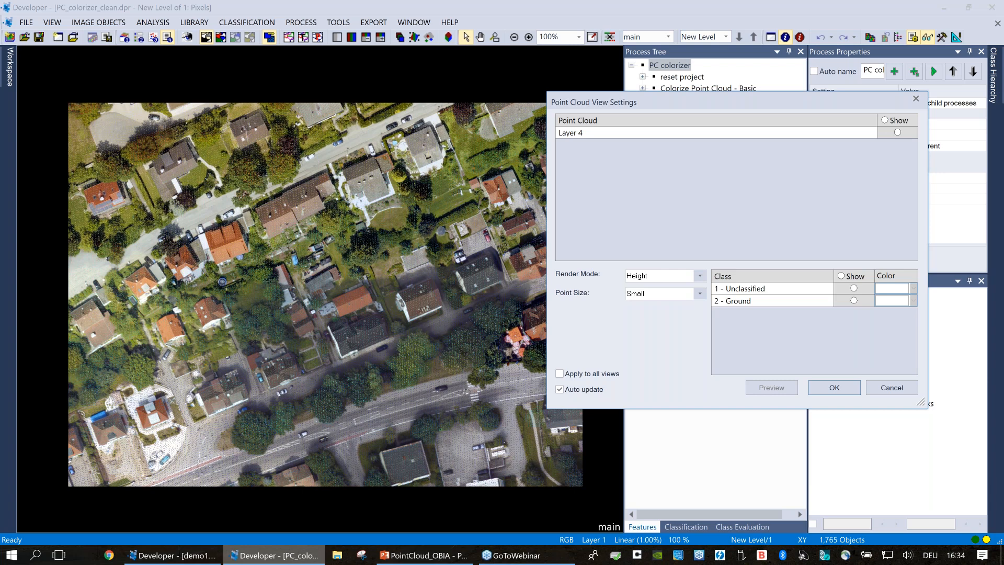
{"action": "left_click", "coordinate": [660, 293]}
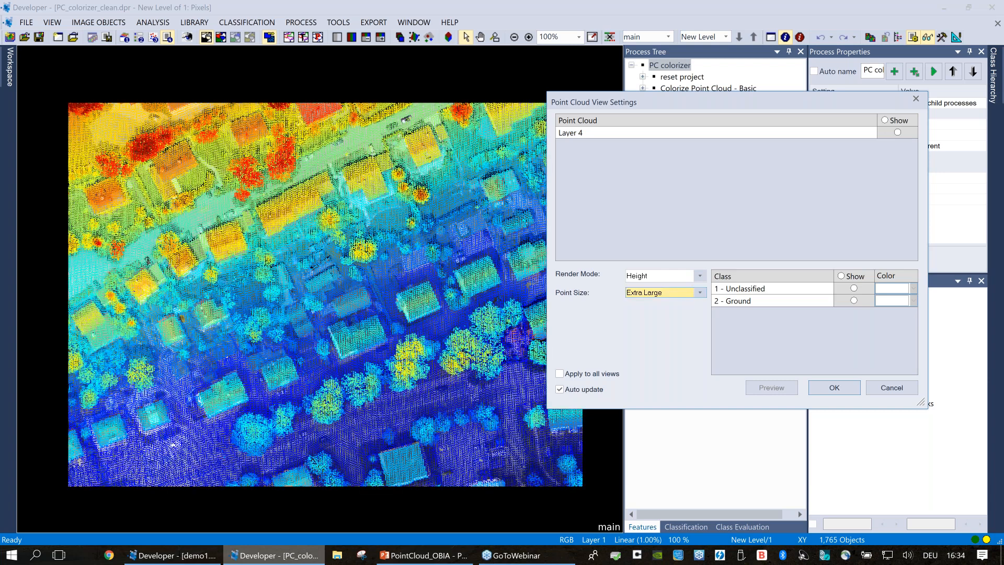
{"action": "left_click", "coordinate": [834, 388]}
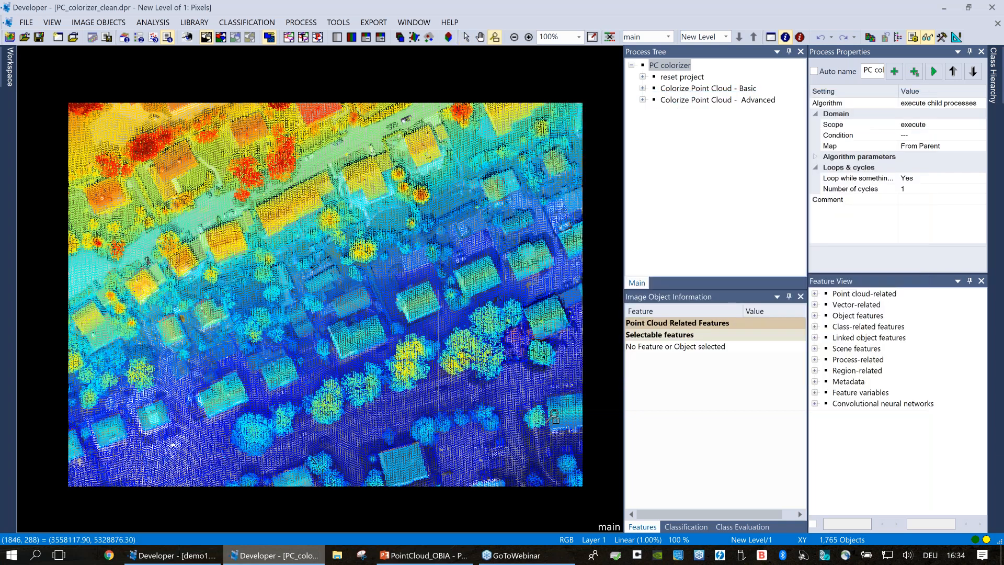
{"action": "left_click", "coordinate": [554, 415]}
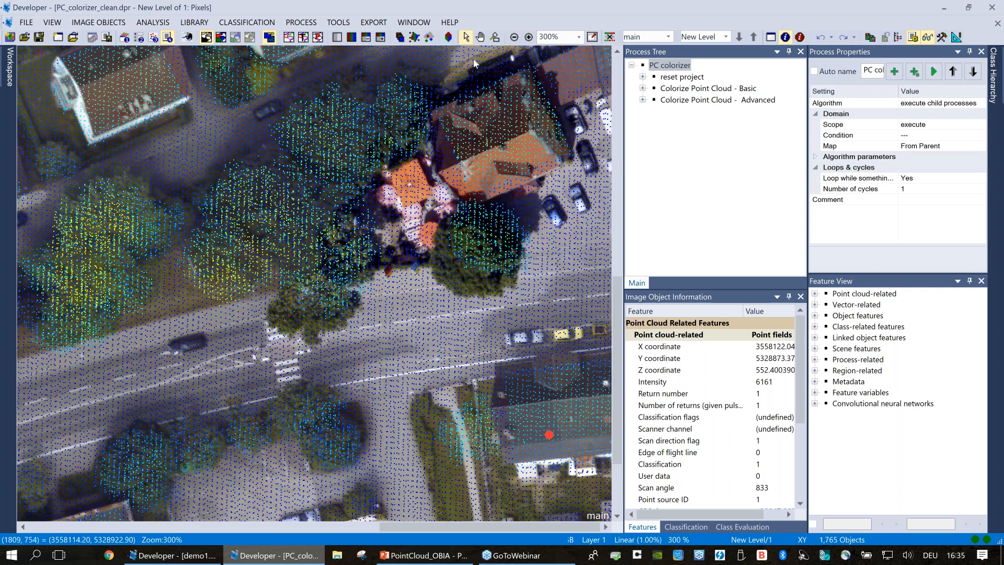
Open the create temporary point cloud process for PC_color_A under Colorize Point Cloud - Basic
{"action": "left_click", "coordinate": [644, 89]}
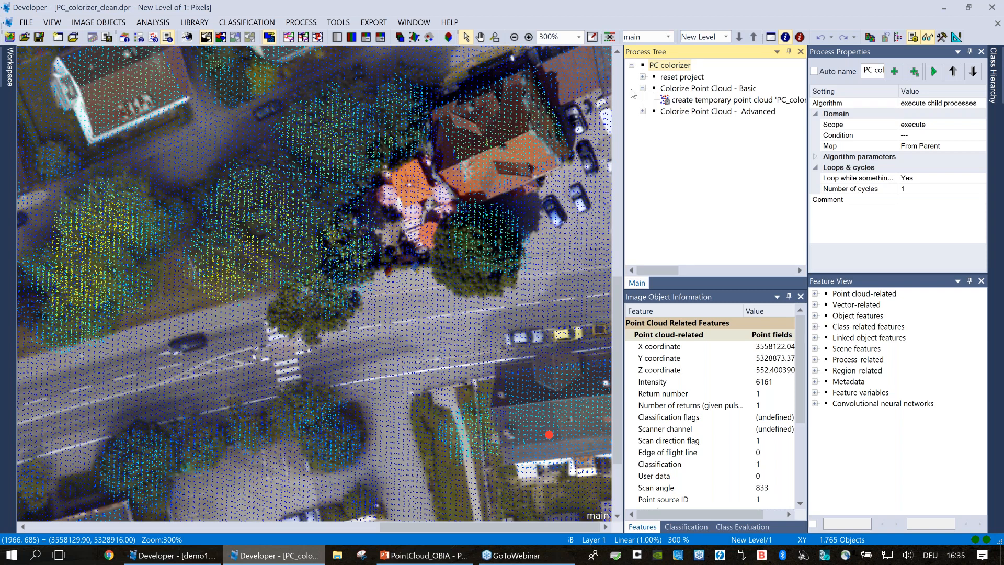
{"action": "left_click", "coordinate": [710, 101]}
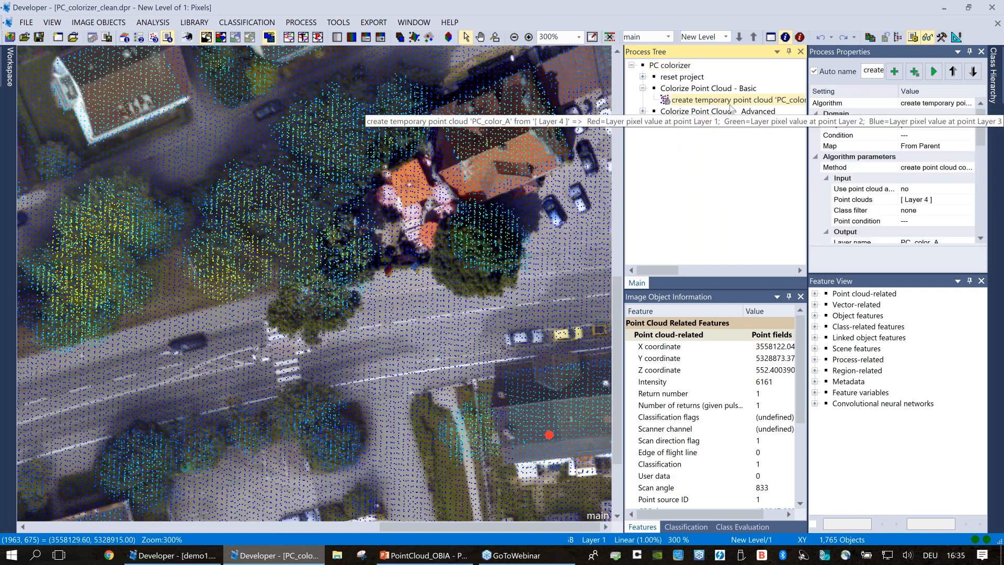
{"action": "double_click", "coordinate": [731, 107]}
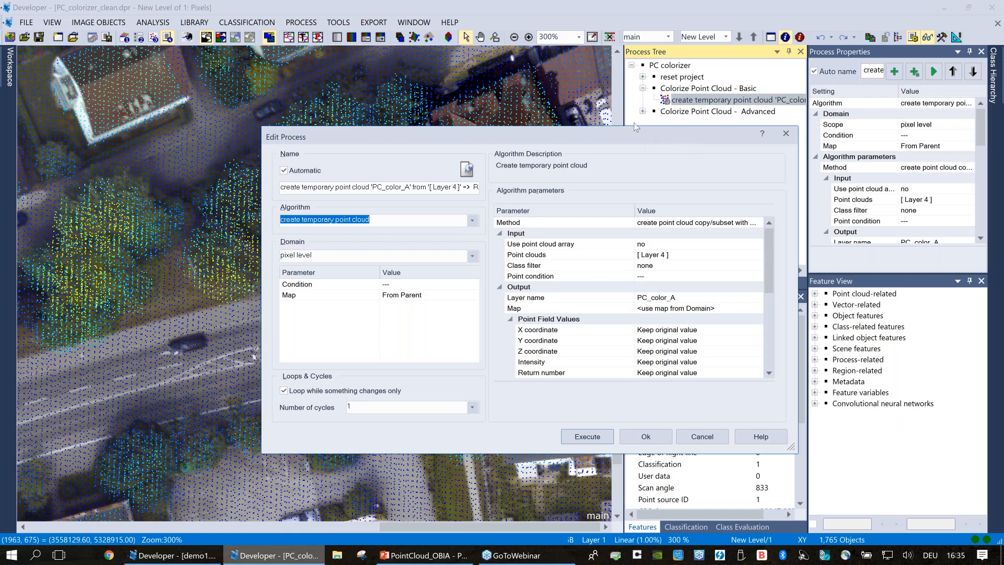
{"action": "left_click_drag", "start_coordinate": [641, 137], "coordinate": [627, 120]}
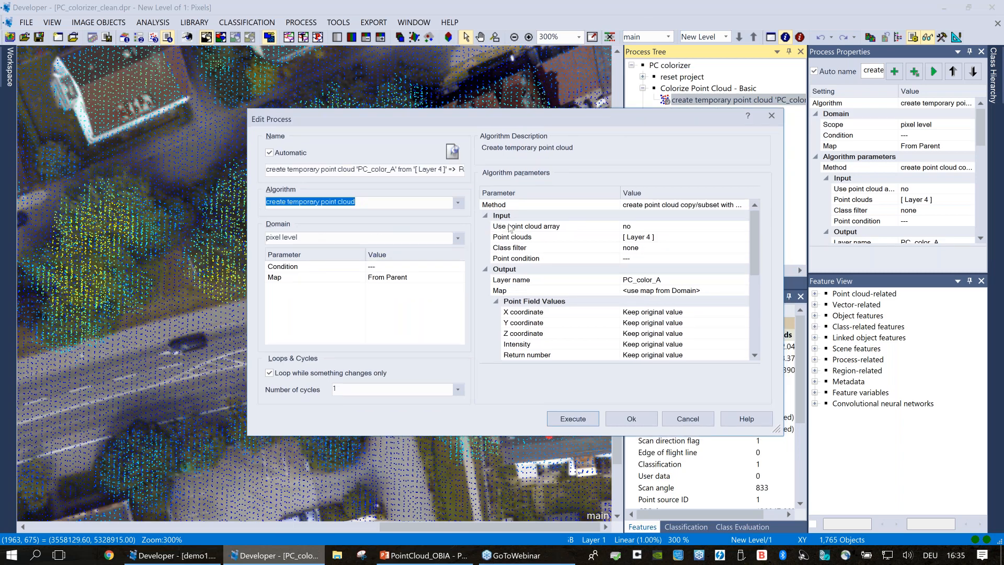
Examine the process's input point clouds, output layer name and X, Y and Z coordinate settings
{"action": "left_click", "coordinate": [542, 238]}
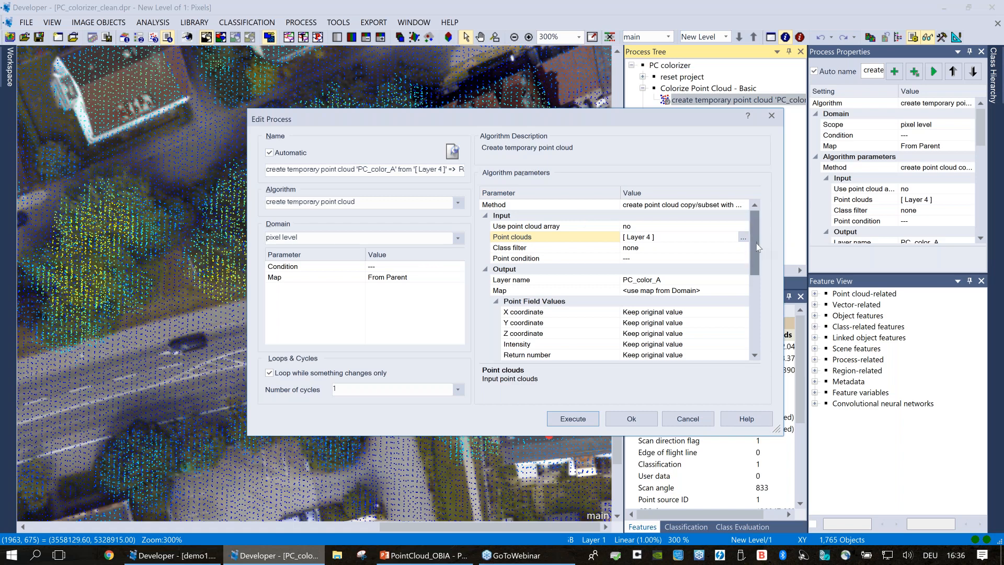
{"action": "scroll", "coordinate": [756, 244], "scroll_direction": "down", "scroll_amount": 2}
{"action": "left_click", "coordinate": [559, 259]}
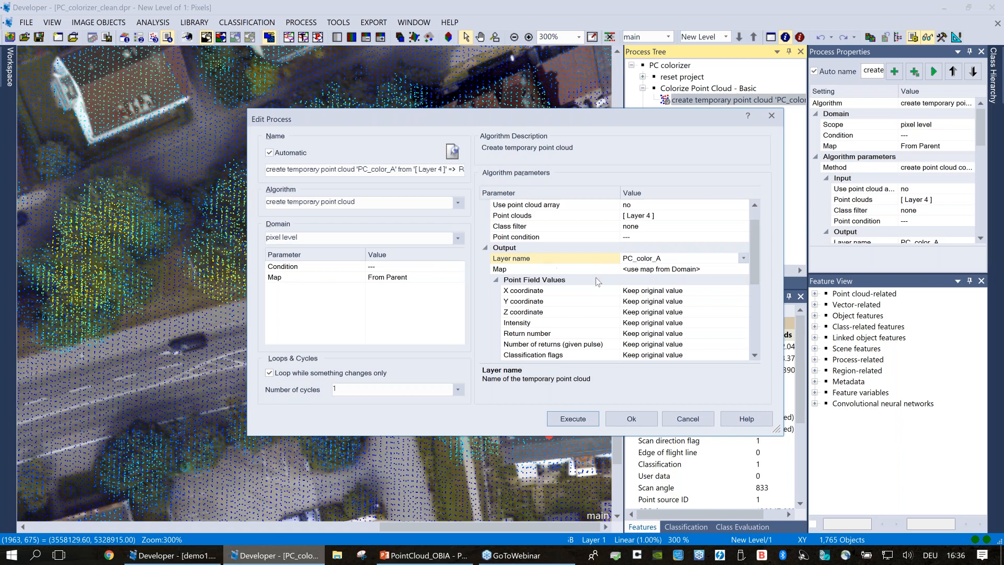
{"action": "scroll", "coordinate": [755, 239], "scroll_direction": "down", "scroll_amount": 1}
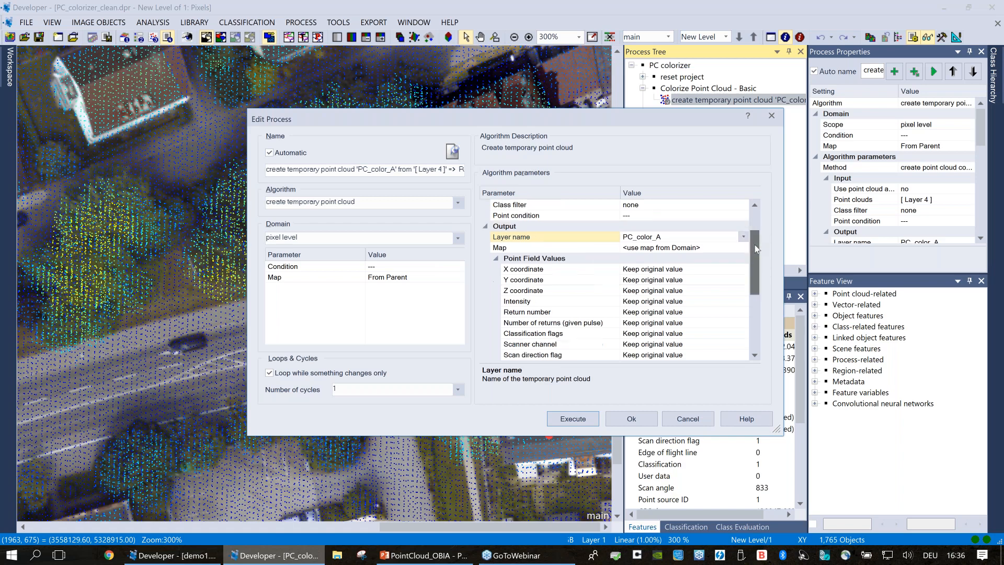
{"action": "left_click", "coordinate": [580, 259]}
{"action": "left_click", "coordinate": [580, 269]}
{"action": "left_click", "coordinate": [576, 283]}
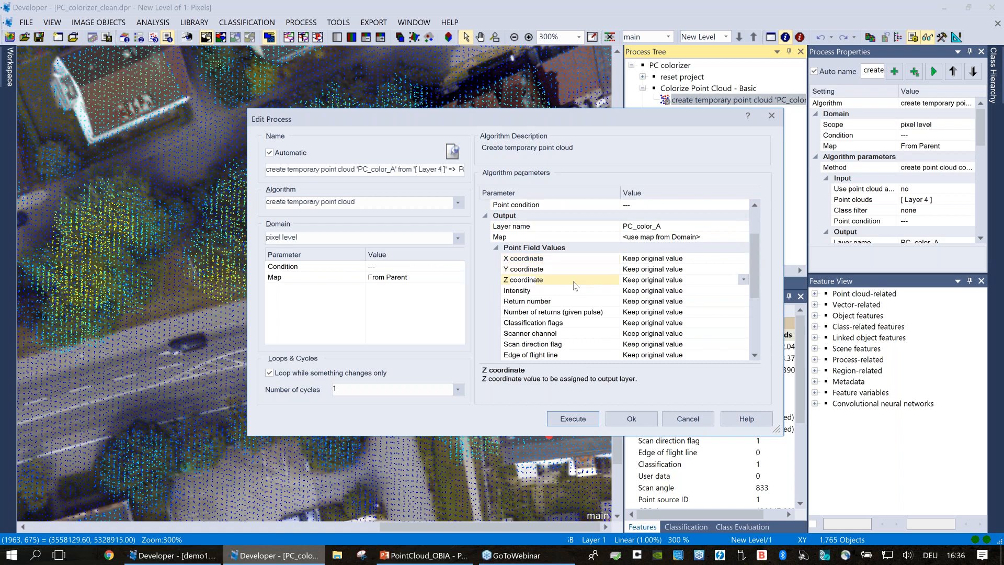
{"action": "left_click", "coordinate": [574, 261]}
{"action": "left_click", "coordinate": [574, 269]}
{"action": "left_click", "coordinate": [573, 278]}
{"action": "scroll", "coordinate": [754, 249], "scroll_direction": "up", "scroll_amount": 1}
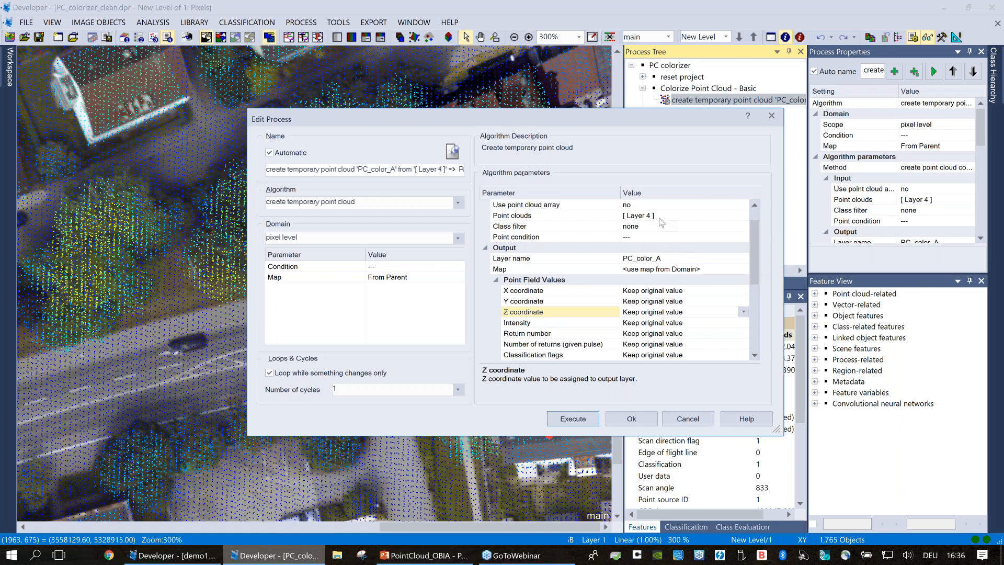
{"action": "left_click", "coordinate": [547, 216]}
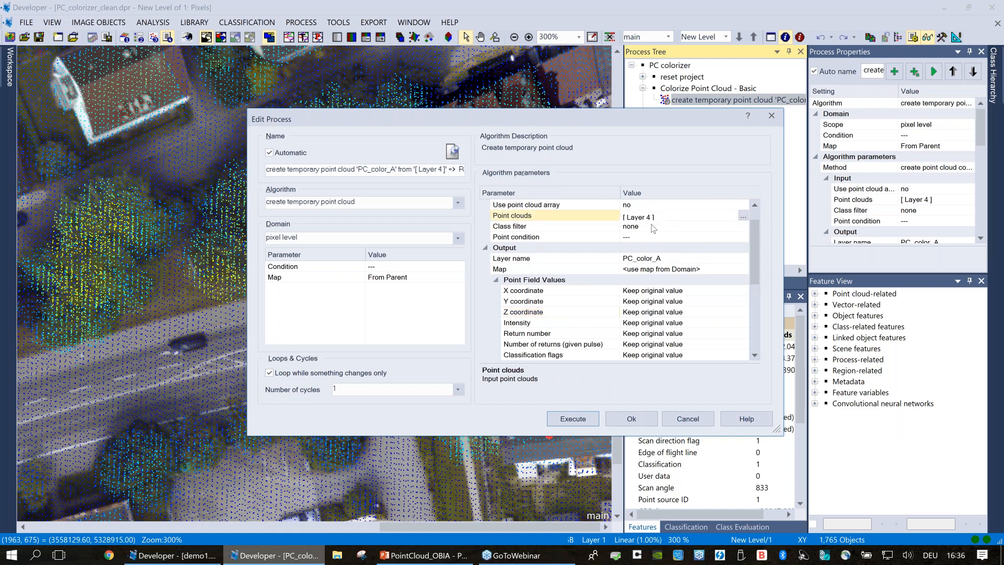
Examine which values the process assigns to the Red, Green and Blue point fields
{"action": "left_click_drag", "start_coordinate": [757, 252], "coordinate": [734, 321]}
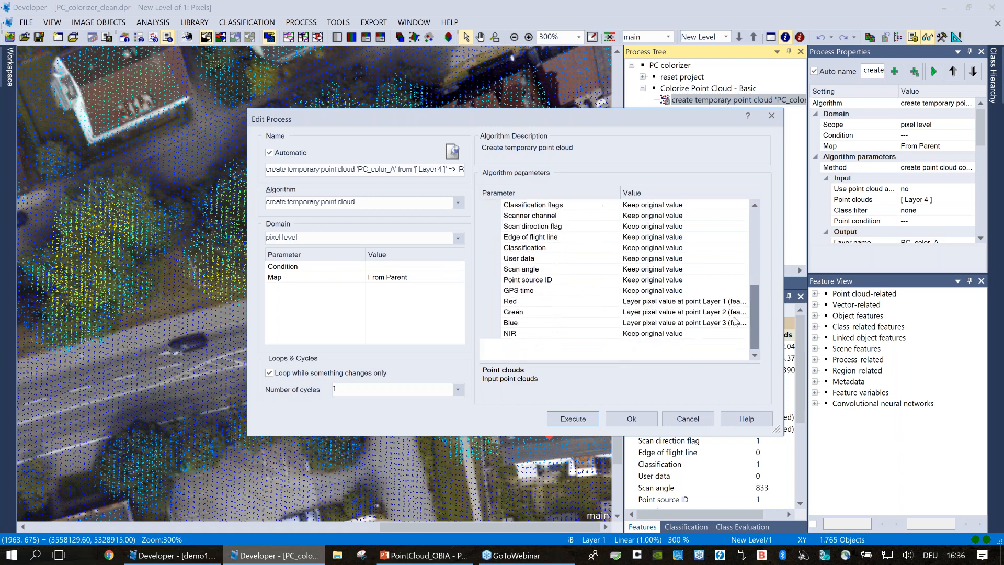
{"action": "left_click", "coordinate": [531, 305]}
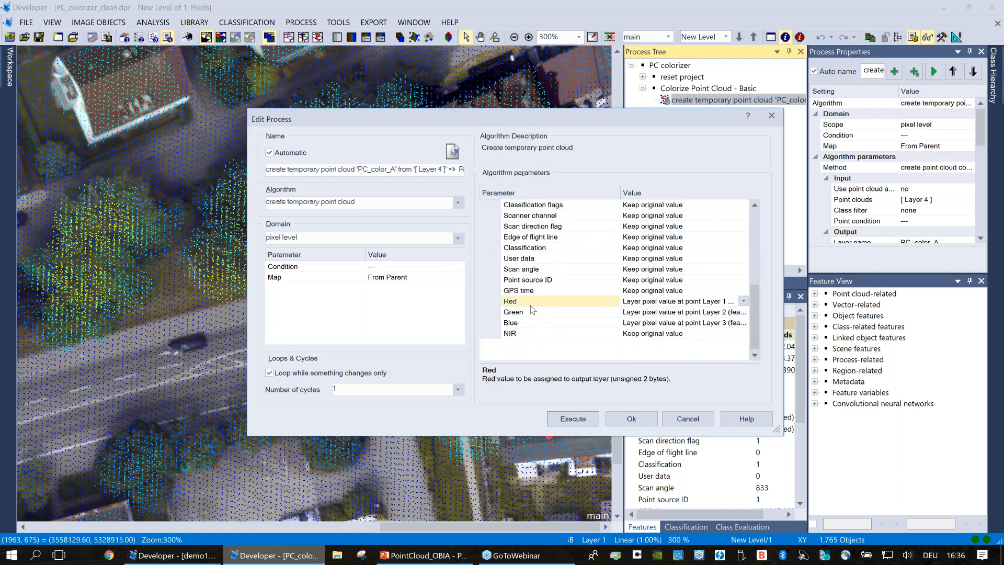
{"action": "left_click", "coordinate": [531, 314]}
{"action": "left_click", "coordinate": [534, 323]}
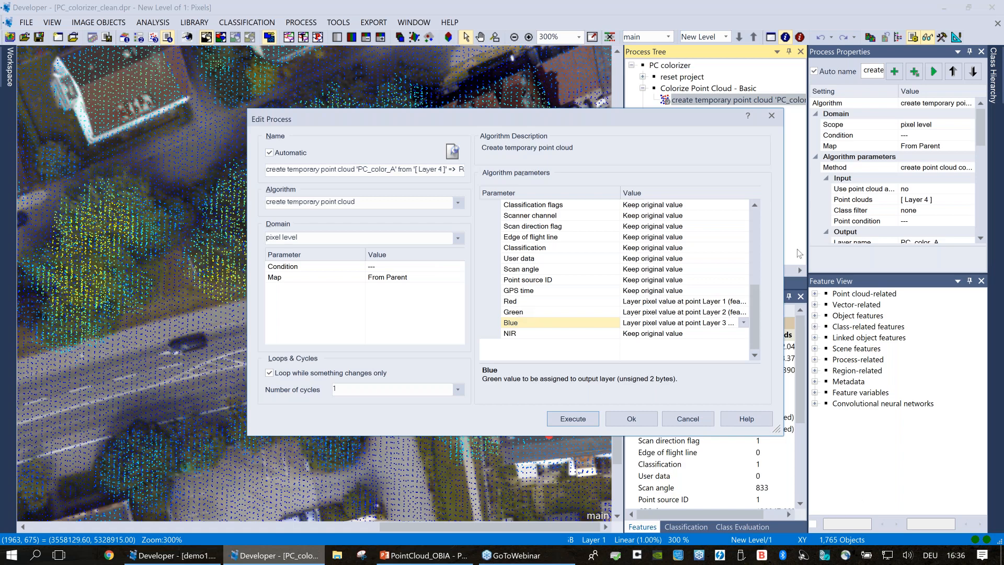
Examine the Layer pixel value at point features available for the Red field, leaving its assignment as it is
{"action": "left_click", "coordinate": [601, 304]}
{"action": "left_click", "coordinate": [673, 302]}
{"action": "left_click", "coordinate": [743, 301]}
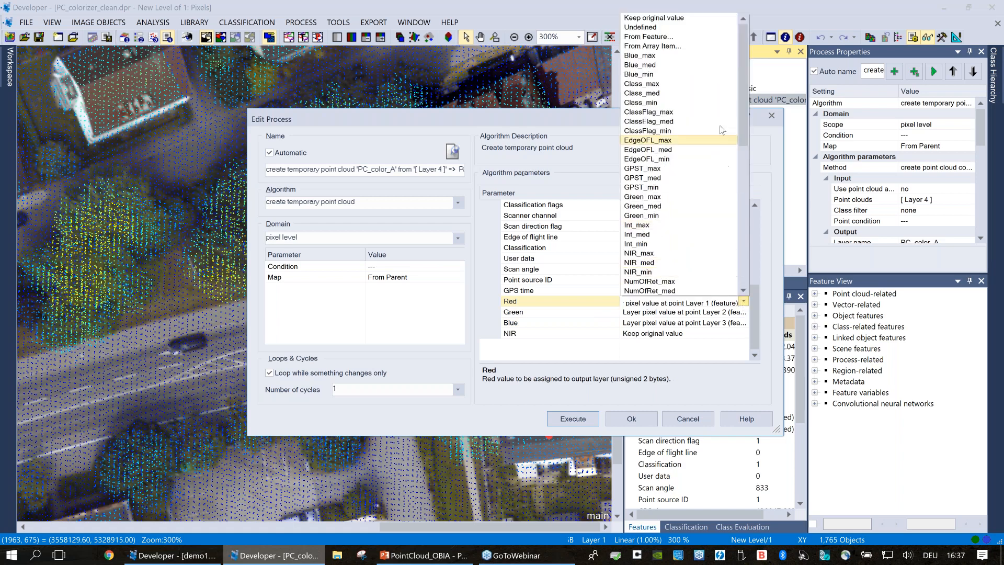
{"action": "left_click", "coordinate": [701, 37]}
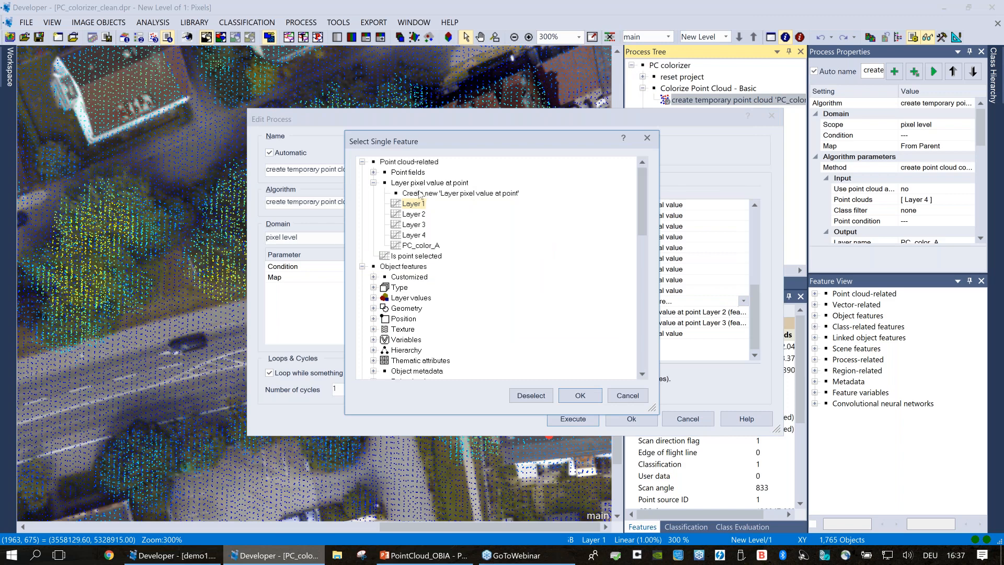
{"action": "left_click", "coordinate": [499, 194]}
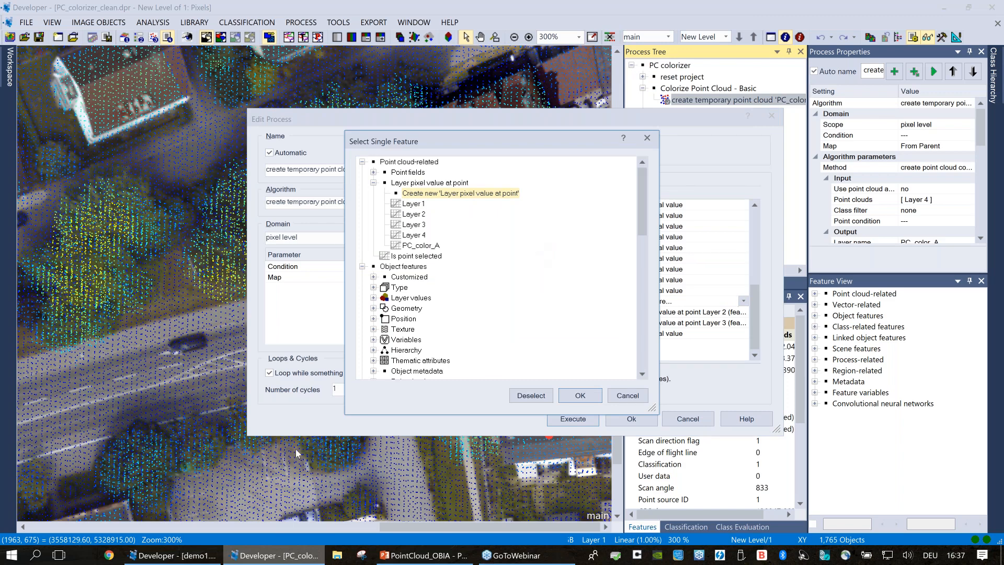
{"action": "left_click", "coordinate": [413, 214]}
{"action": "left_click", "coordinate": [417, 224]}
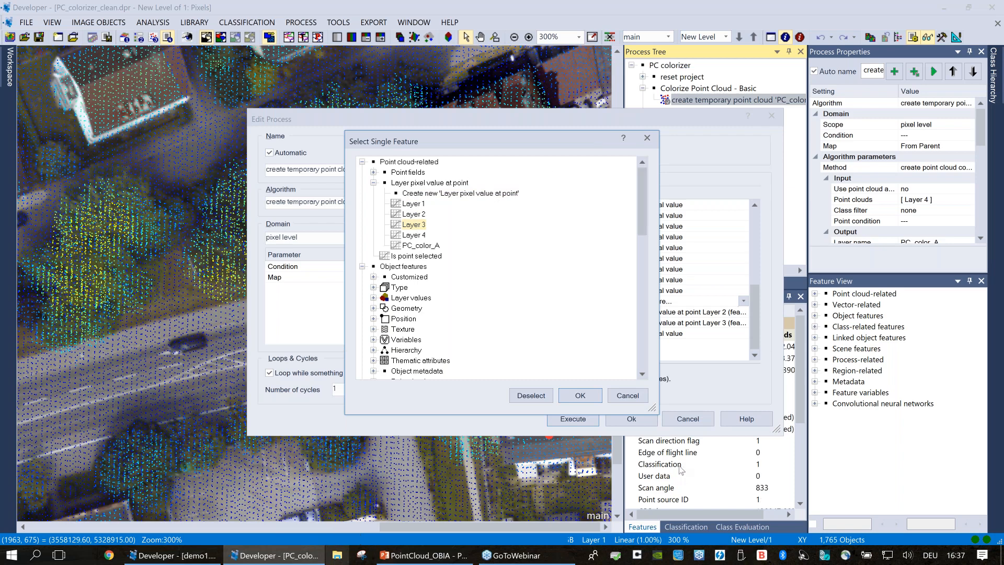
{"action": "left_click", "coordinate": [633, 397]}
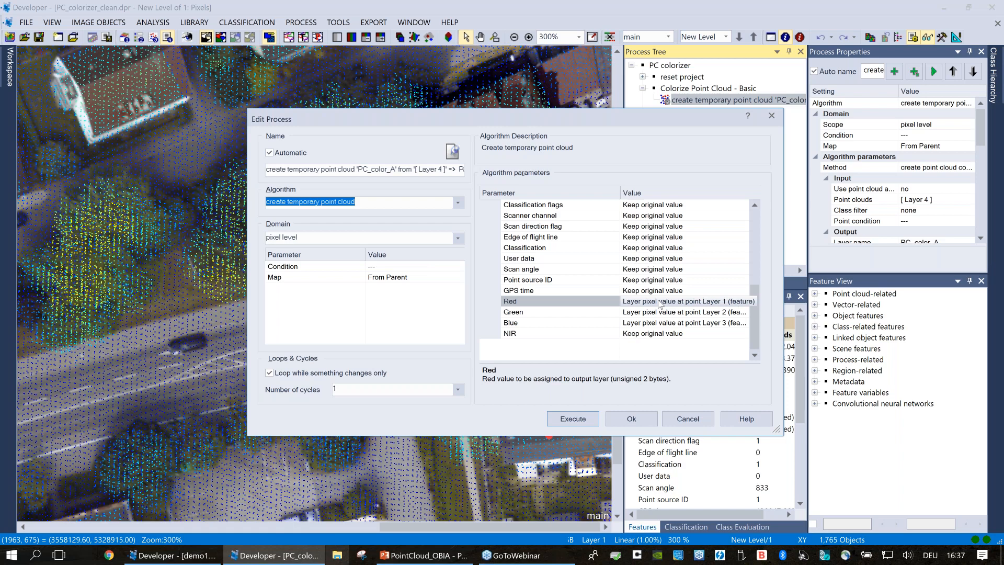
Accept the process settings and execute the create temporary point cloud process for PC_color_A
{"action": "left_click", "coordinate": [616, 421]}
{"action": "left_click", "coordinate": [933, 71]}
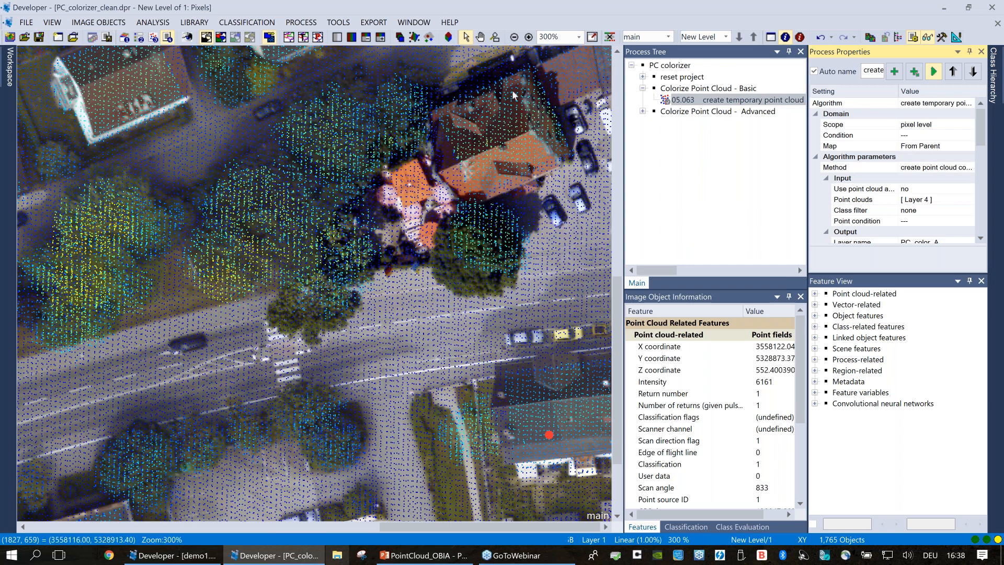
Show the PC_color_A point cloud across the whole scene with the RGB render mode
{"action": "left_click", "coordinate": [593, 39]}
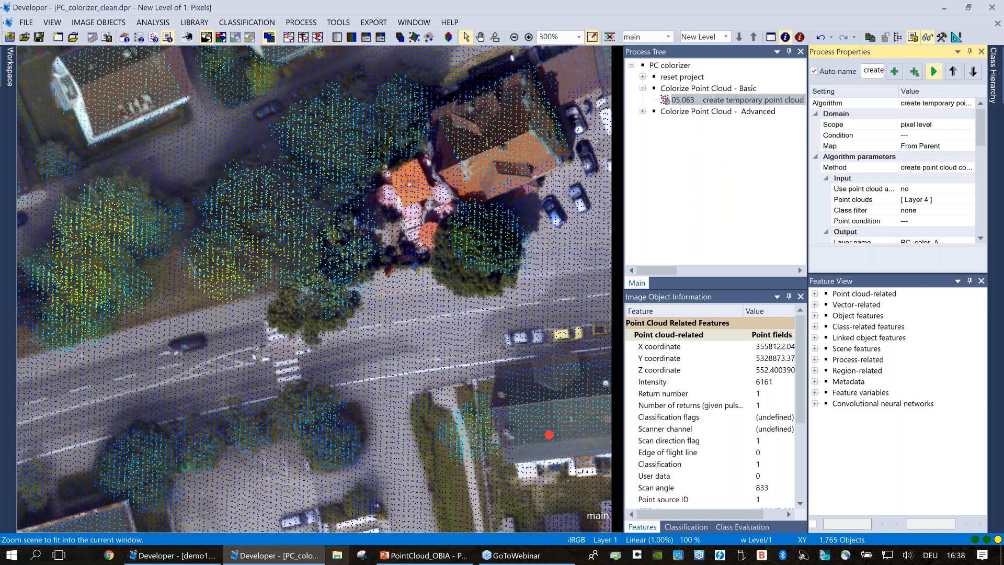
{"action": "left_click", "coordinate": [592, 37]}
{"action": "left_click", "coordinate": [428, 37]}
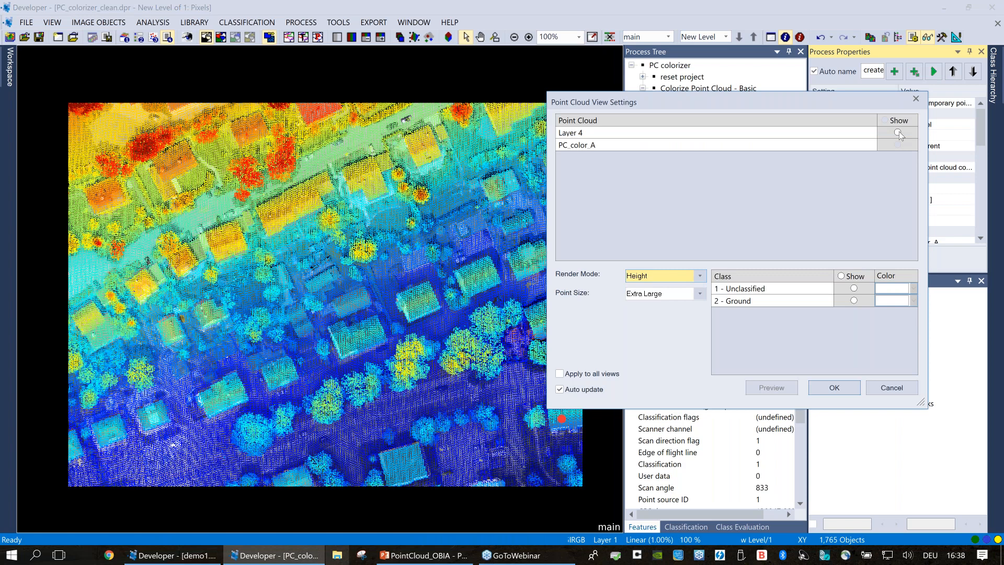
{"action": "left_click", "coordinate": [900, 145]}
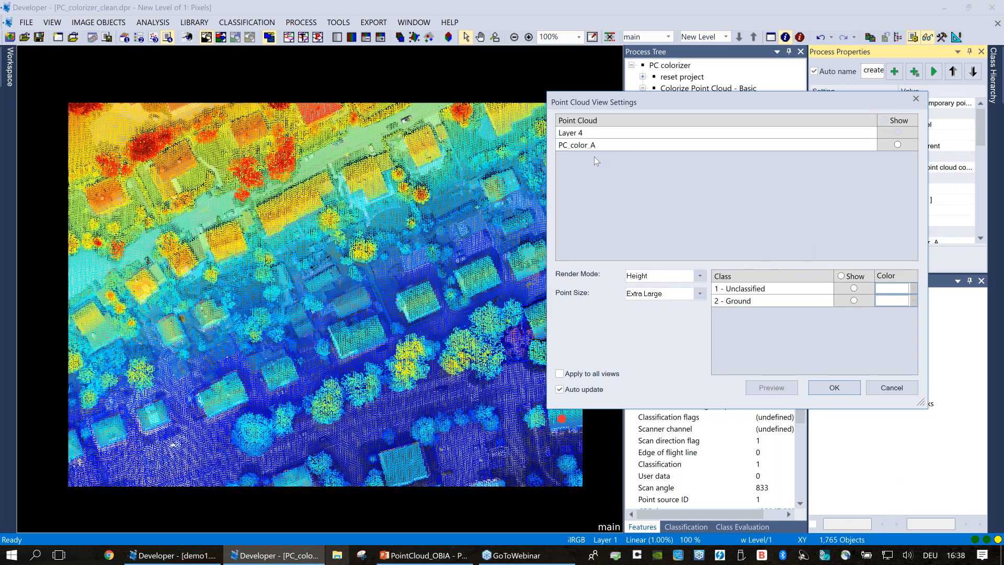
{"action": "left_click", "coordinate": [700, 277]}
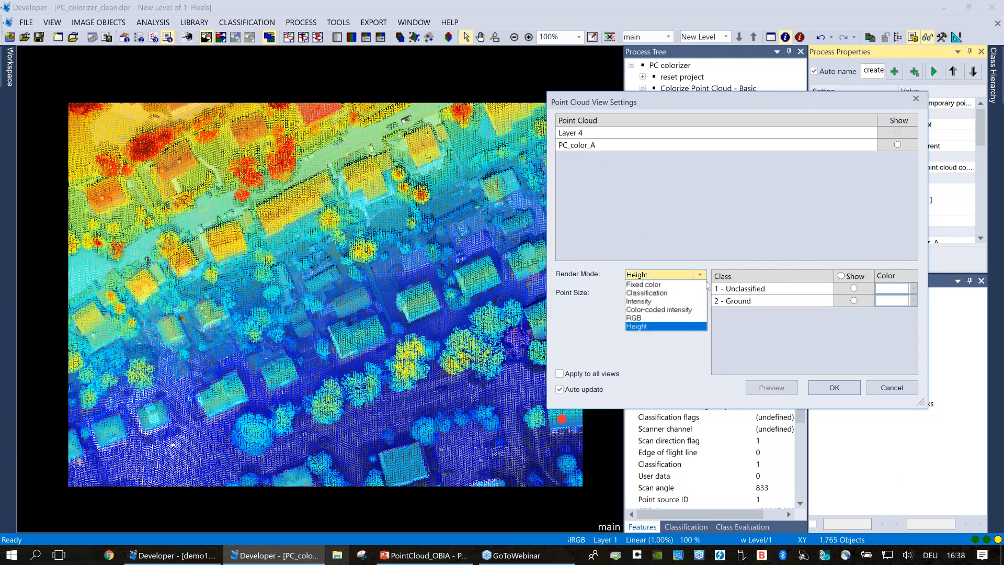
{"action": "left_click", "coordinate": [647, 318]}
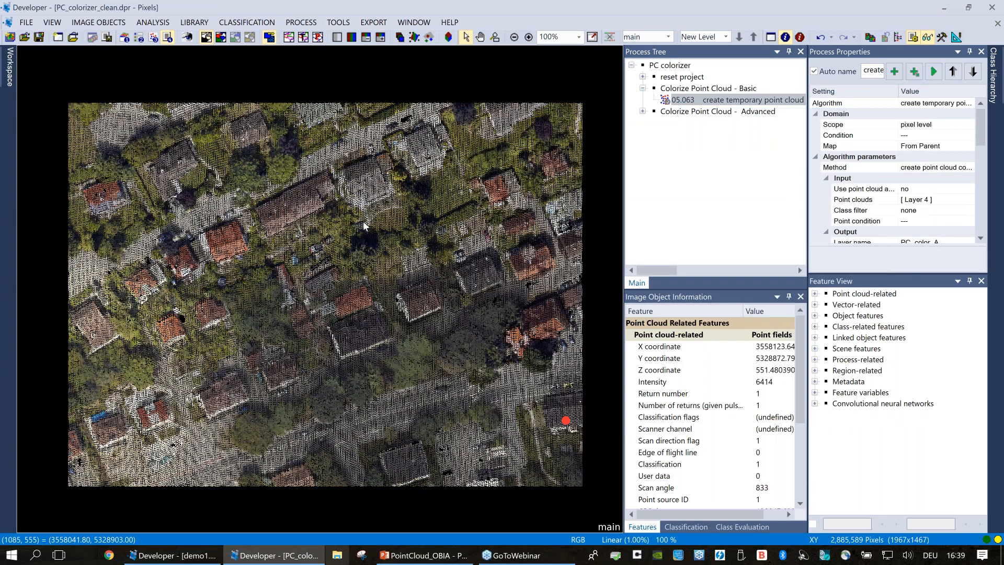
Display a rectangular subset of the colorized point cloud in a 3D view and inspect its points from different angles
{"action": "left_click", "coordinate": [495, 36]}
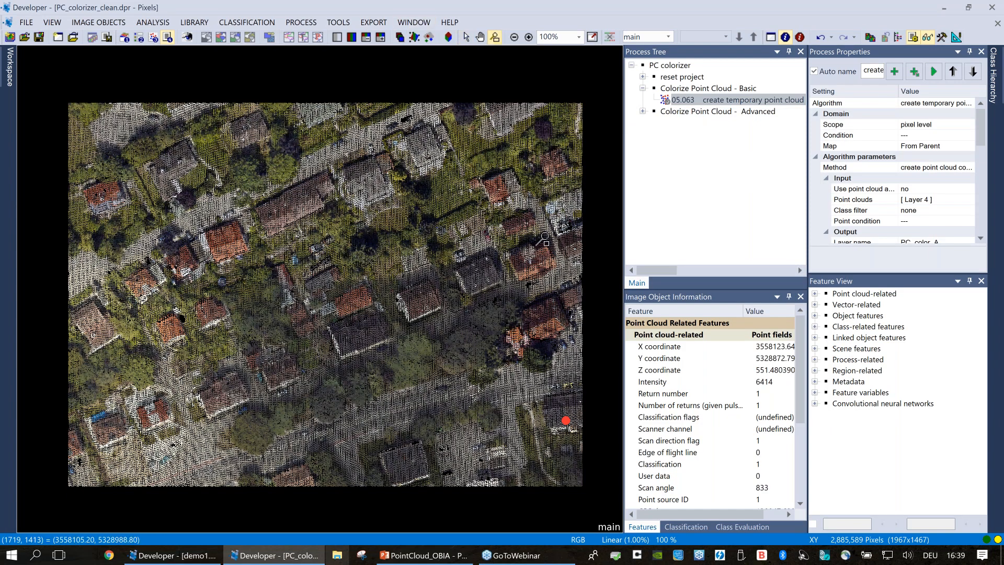
{"action": "left_click_drag", "start_coordinate": [425, 281], "coordinate": [558, 413]}
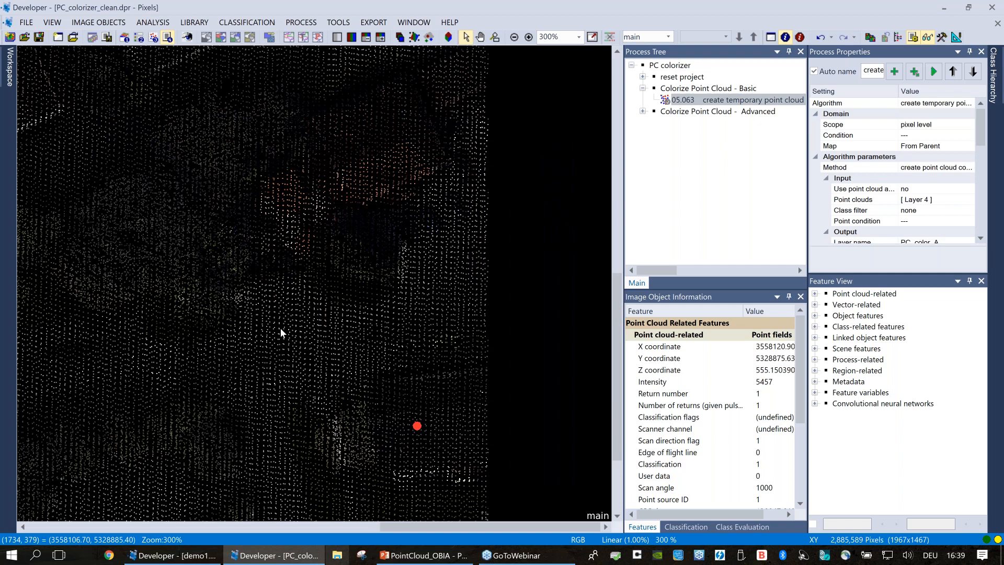
{"action": "left_click", "coordinate": [448, 41]}
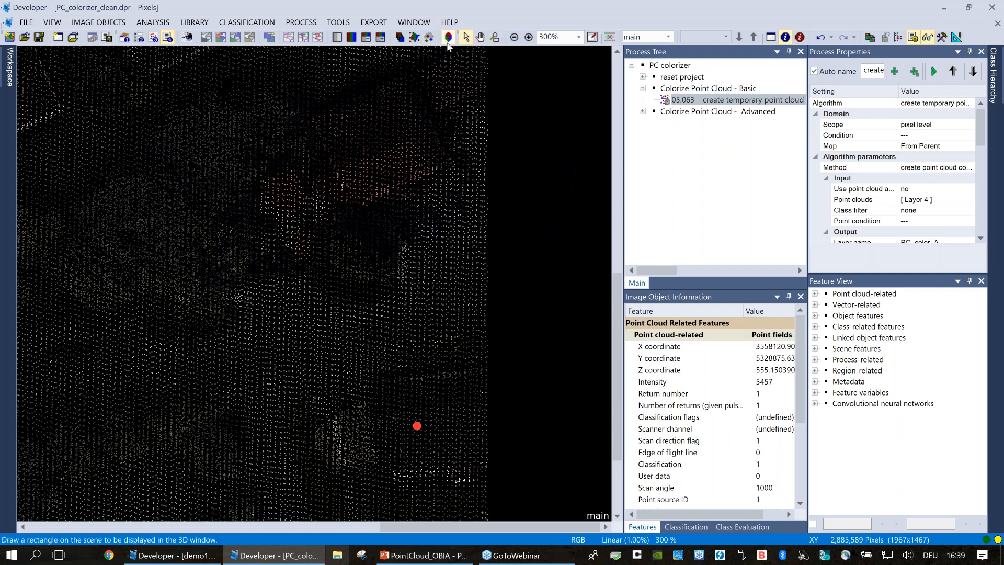
{"action": "left_click_drag", "start_coordinate": [32, 104], "coordinate": [448, 456]}
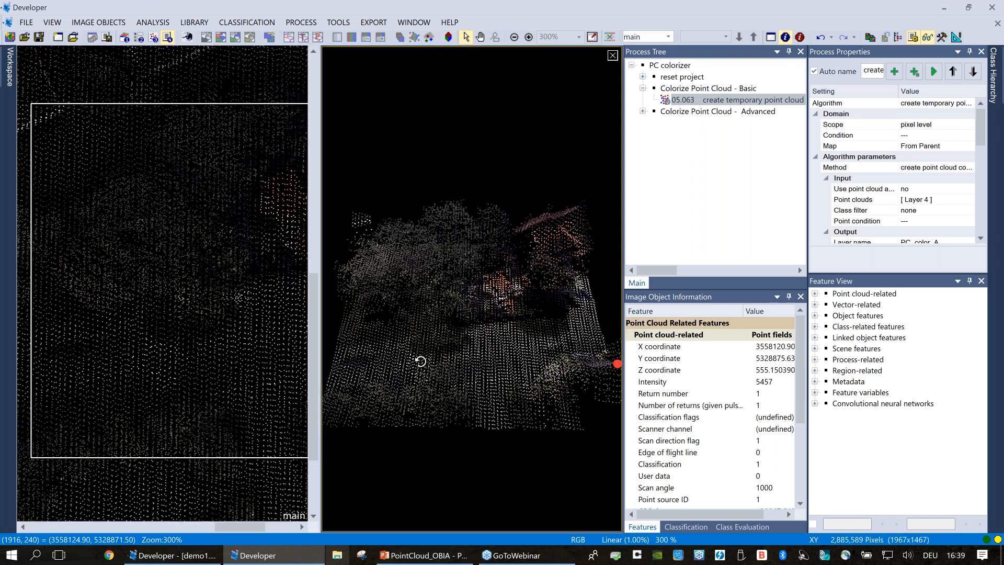
{"action": "mouse_move", "coordinate": [420, 361]}
{"action": "left_mouse_down"}
{"action": "mouse_move", "coordinate": [477, 372]}
{"action": "mouse_move", "coordinate": [464, 375]}
{"action": "mouse_move", "coordinate": [468, 345]}
{"action": "mouse_move", "coordinate": [513, 409]}
{"action": "mouse_move", "coordinate": [485, 410]}
{"action": "left_mouse_up"}
{"action": "left_click", "coordinate": [484, 410]}
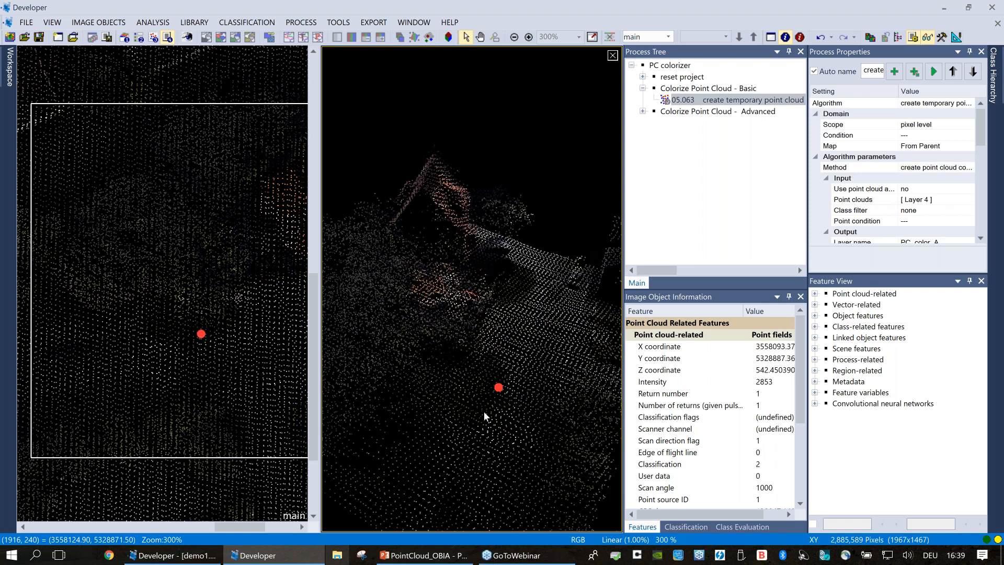
{"action": "left_click", "coordinate": [487, 408]}
{"action": "left_click", "coordinate": [518, 294]}
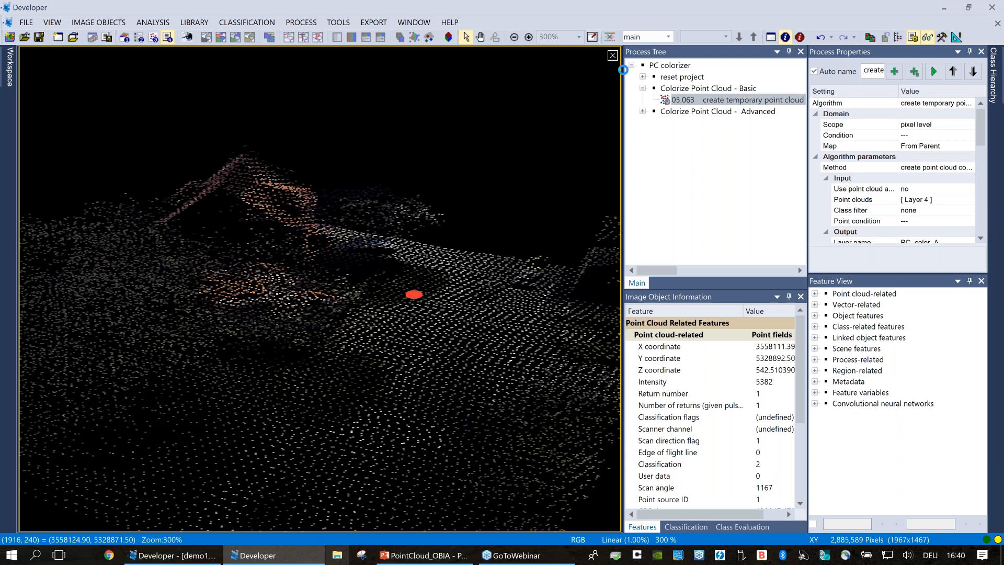
Hide the PC_color_A point cloud and display the imagery with Layer 1 assigned to red in the image layer mixing
{"action": "left_click", "coordinate": [429, 36]}
{"action": "left_click", "coordinate": [897, 145]}
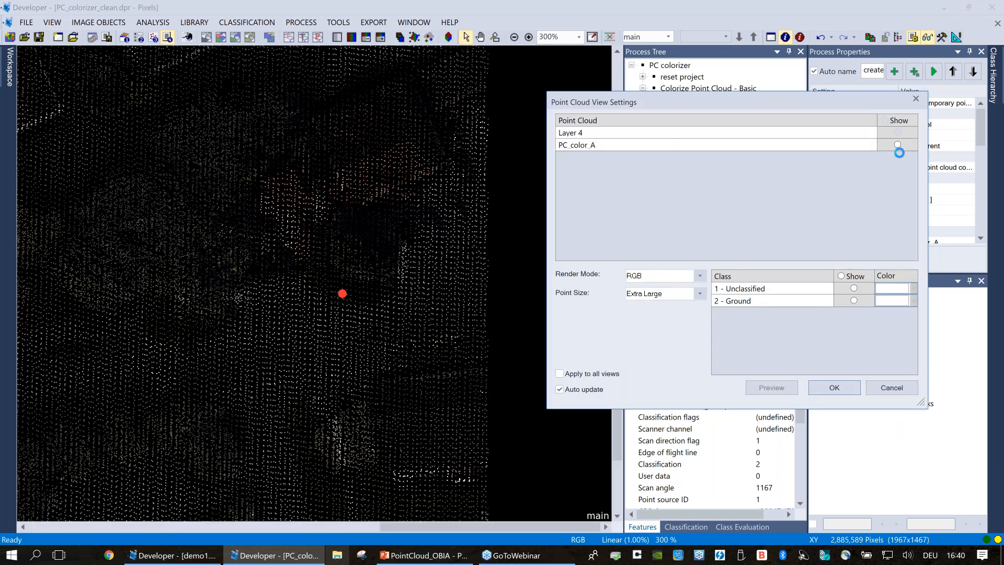
{"action": "left_click", "coordinate": [834, 387]}
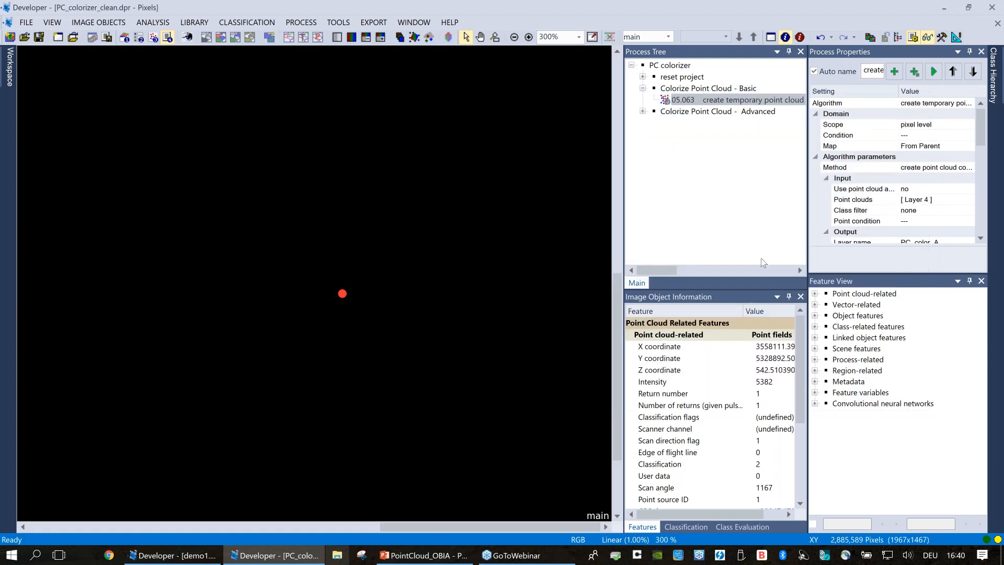
{"action": "left_click", "coordinate": [400, 37]}
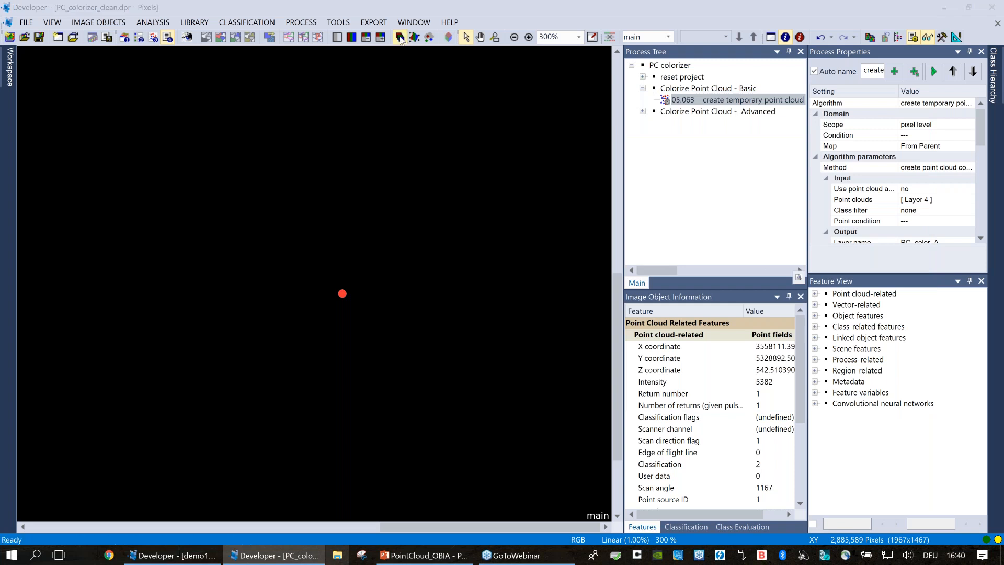
{"action": "left_click", "coordinate": [803, 153]}
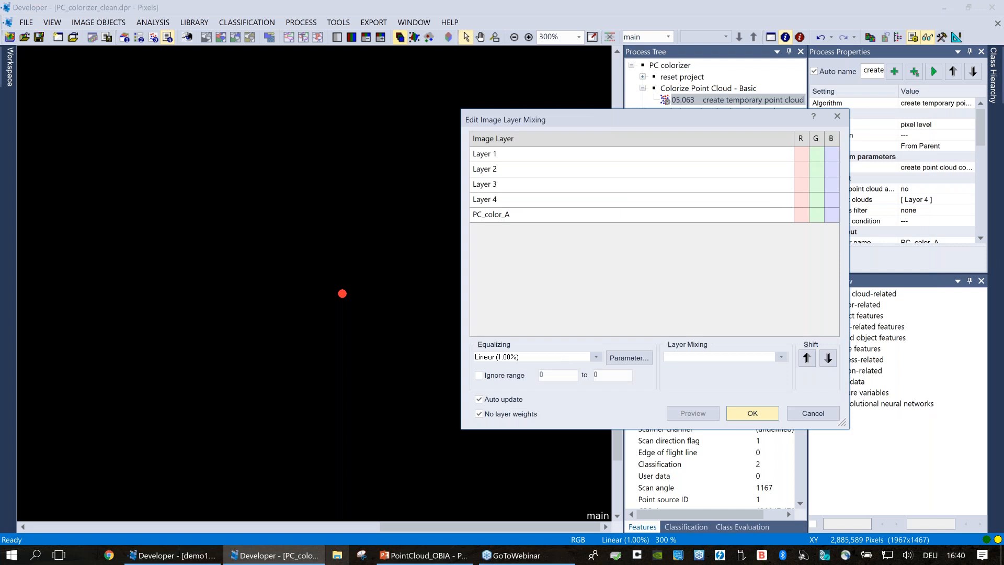
{"action": "left_click", "coordinate": [800, 154]}
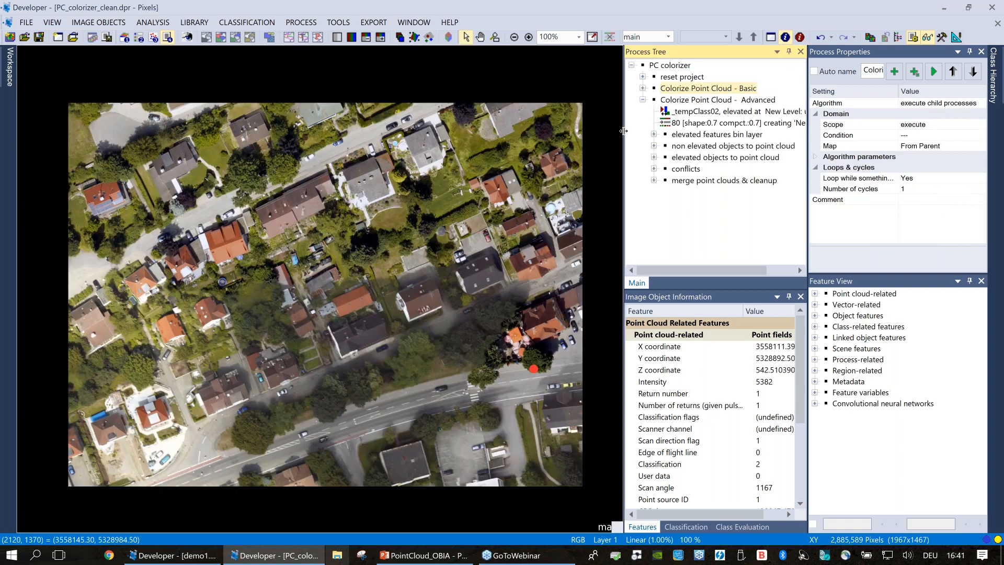
Execute the multiresolution segmentation creating New Level with scale 80, shape 0.7 and compactness 0.7, and show the object outlines
{"action": "left_click_drag", "start_coordinate": [588, 132], "coordinate": [521, 145]}
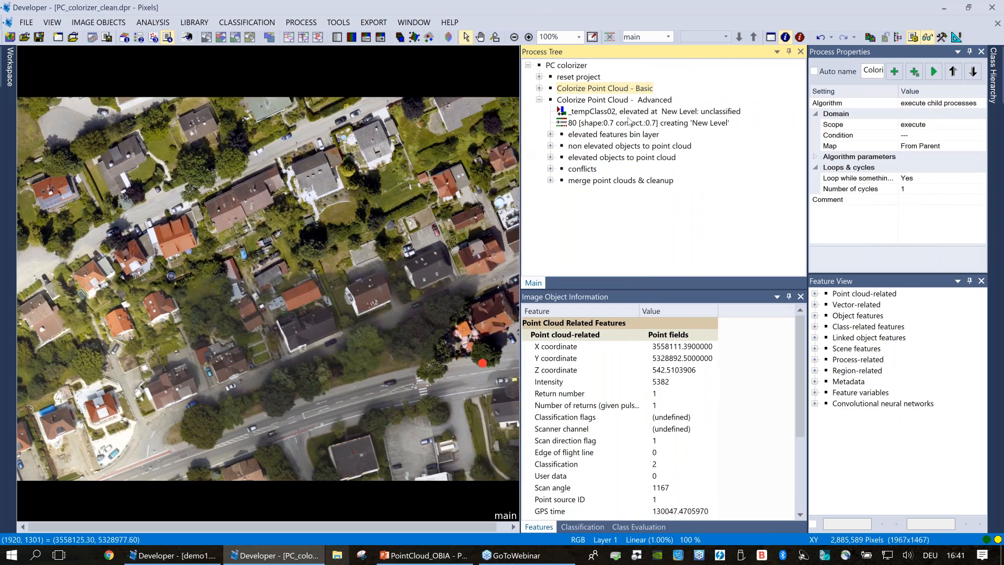
{"action": "left_click", "coordinate": [627, 126]}
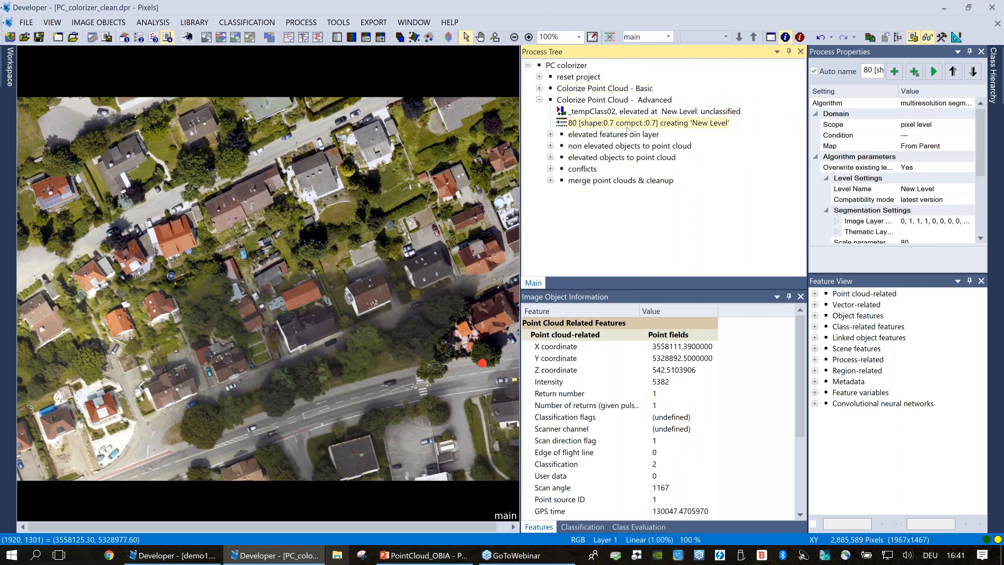
{"action": "double_click", "coordinate": [627, 127]}
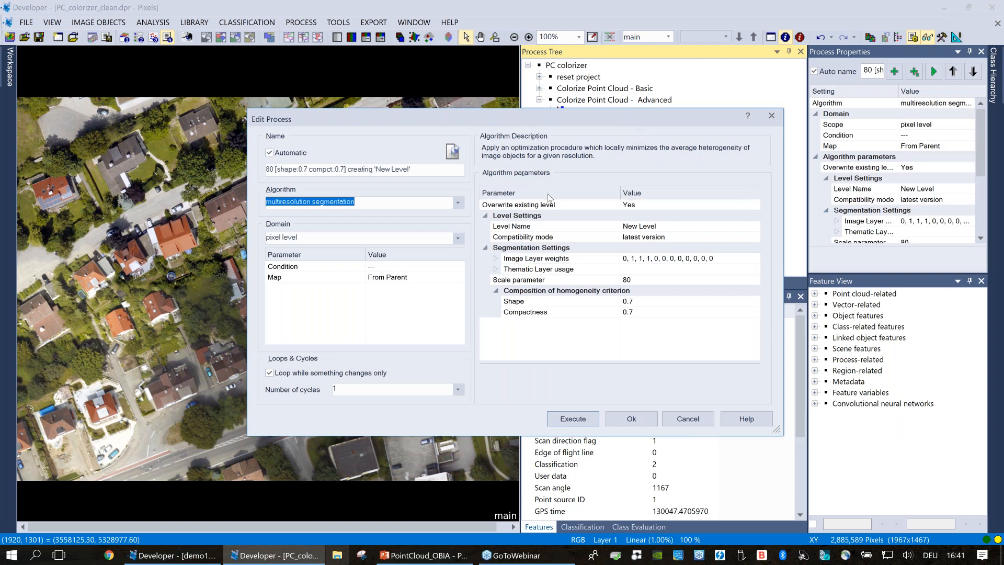
{"action": "left_click", "coordinate": [570, 425]}
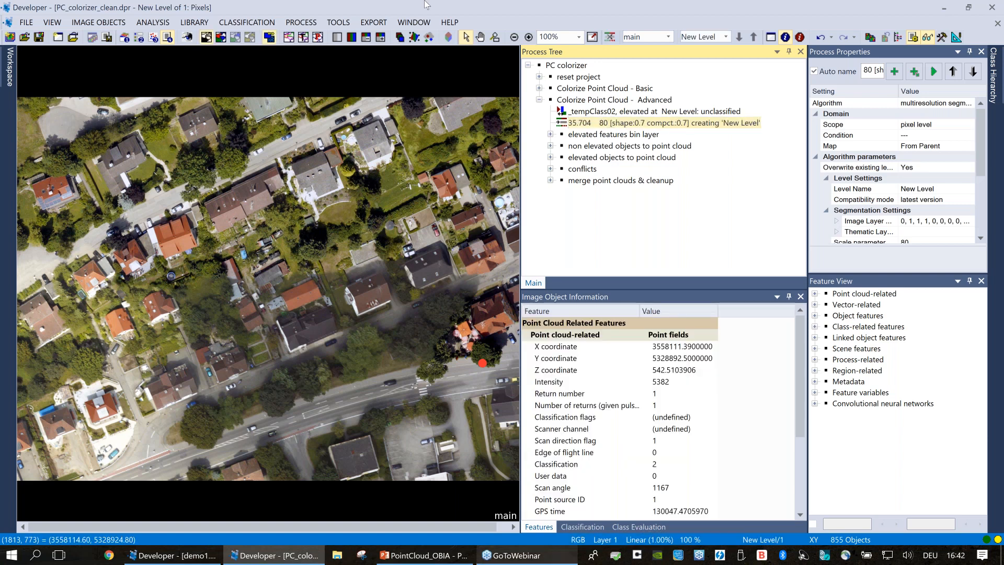
{"action": "left_click", "coordinate": [289, 38]}
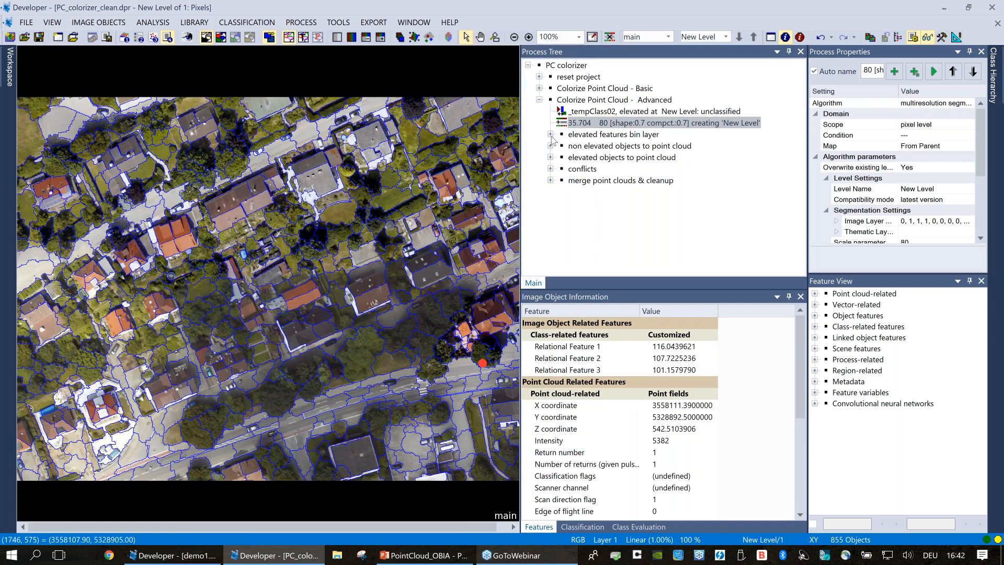
Execute the automatic classification of point cloud Layer 4 under elevated features bin layer, using 2 - Ground and 1 - Unclassified
{"action": "left_click", "coordinate": [550, 134]}
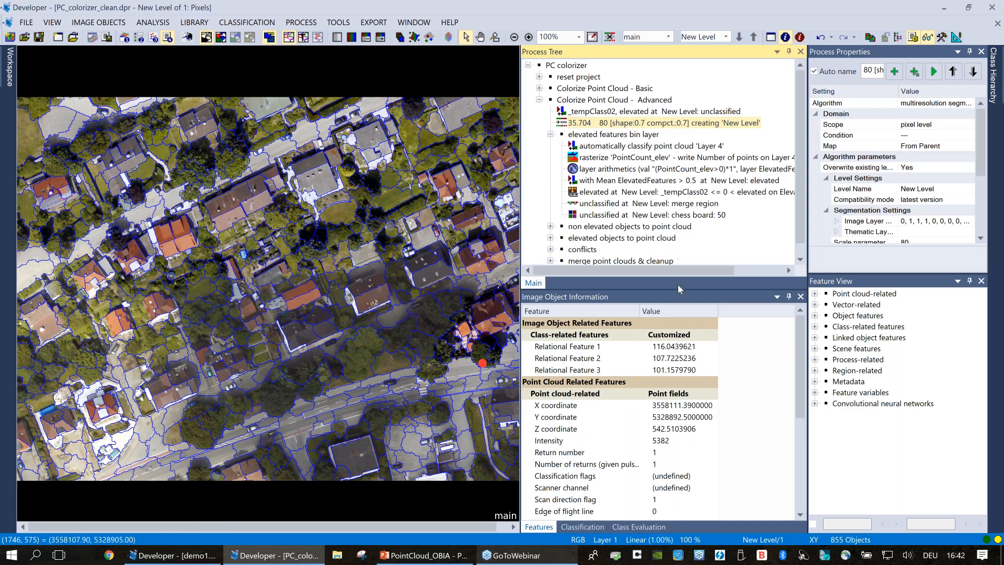
{"action": "left_click_drag", "start_coordinate": [692, 290], "coordinate": [699, 355]}
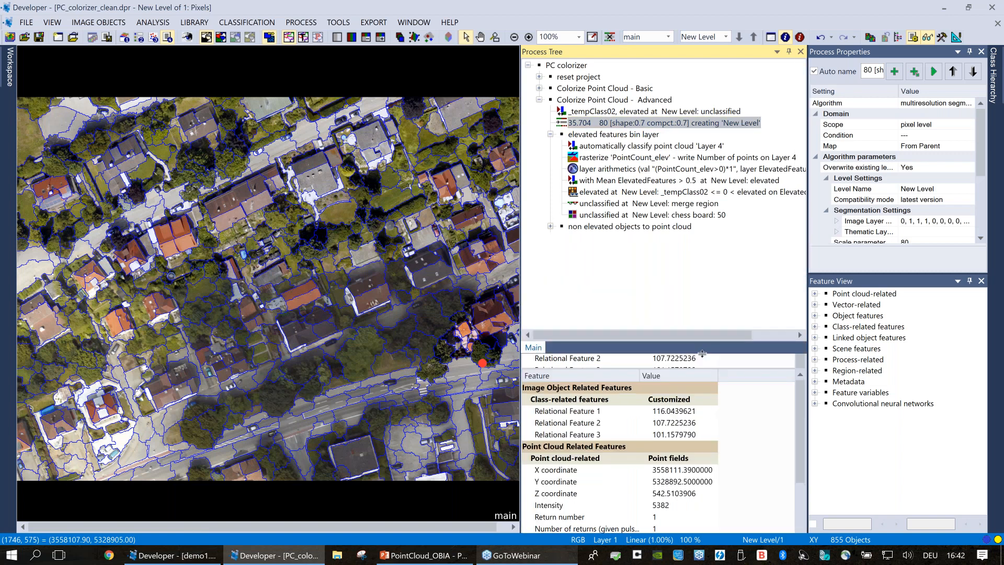
{"action": "left_click", "coordinate": [630, 134]}
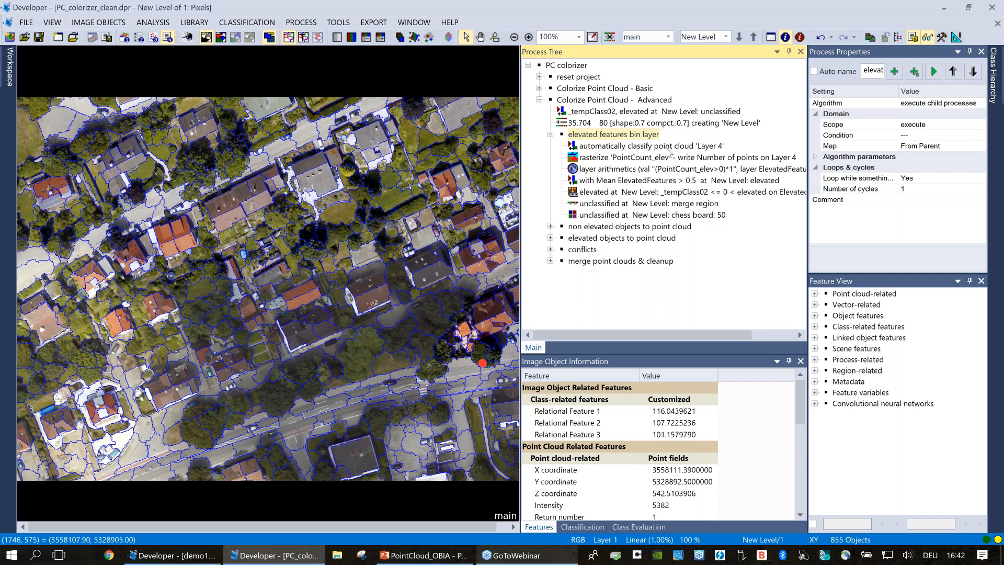
{"action": "left_click", "coordinate": [643, 150]}
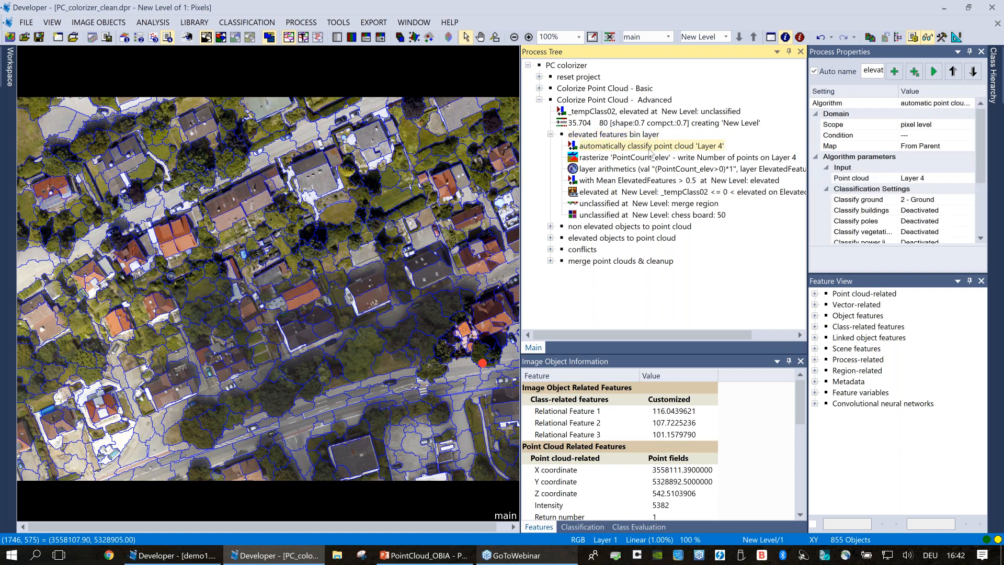
{"action": "double_click", "coordinate": [649, 150]}
{"action": "mouse_move", "coordinate": [521, 112]}
{"action": "left_mouse_down"}
{"action": "mouse_move", "coordinate": [560, 111]}
{"action": "mouse_move", "coordinate": [523, 113]}
{"action": "left_mouse_up"}
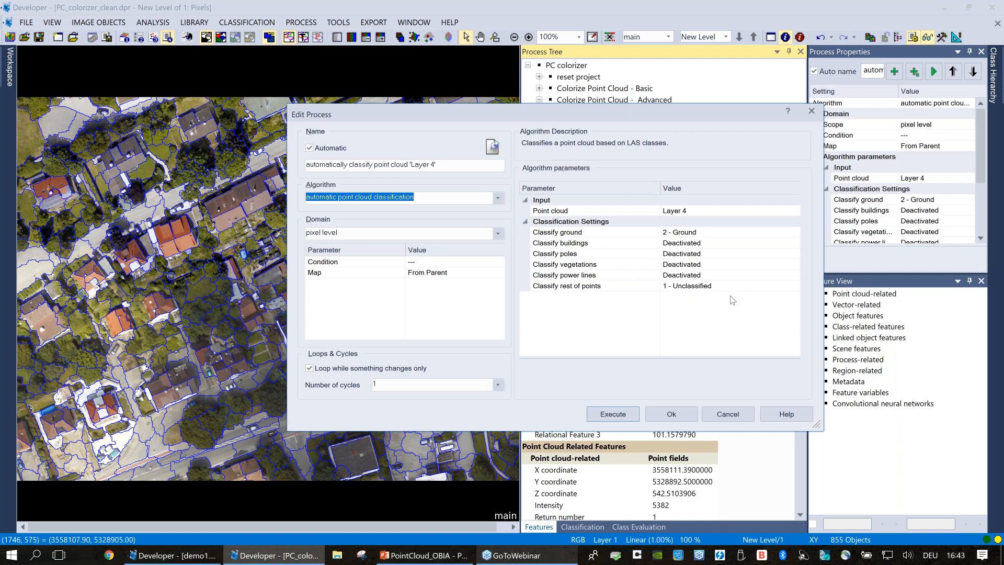
{"action": "left_click", "coordinate": [607, 414]}
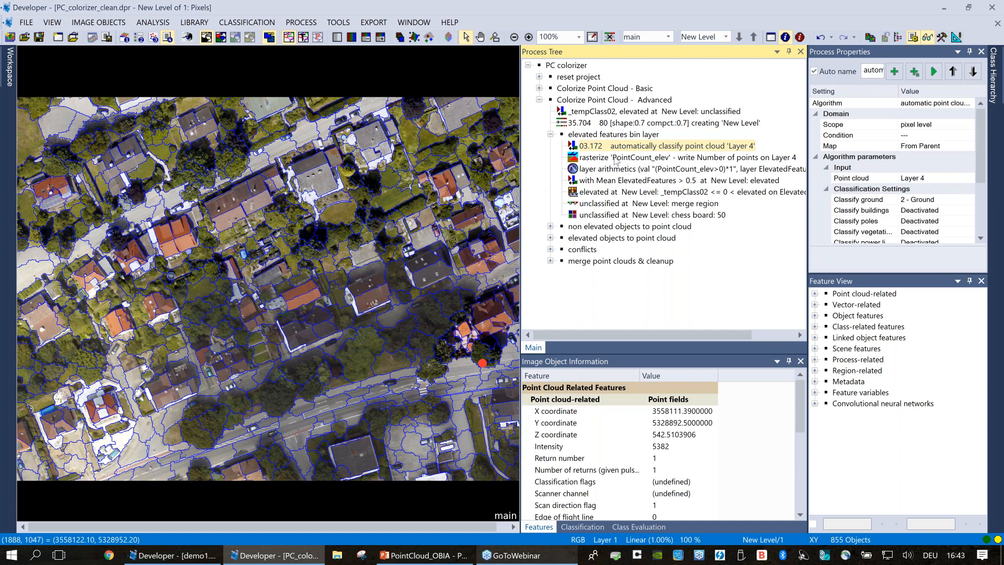
Execute the rasterization of Layer 4's 1 - Unclassified points into layer PointCount_elev, using Number of points and kernel size 9
{"action": "left_click", "coordinate": [616, 161]}
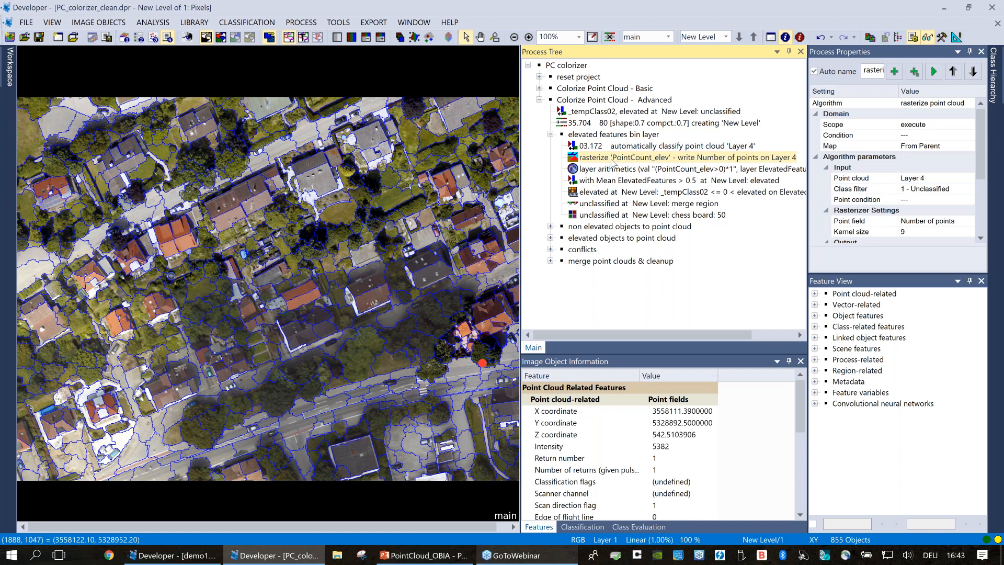
{"action": "double_click", "coordinate": [612, 162]}
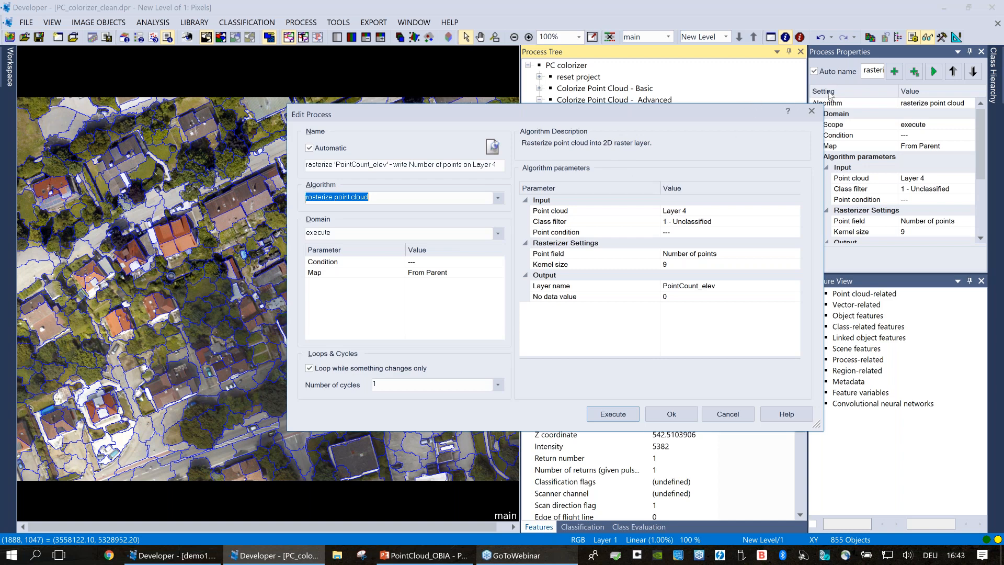
{"action": "left_click_drag", "start_coordinate": [738, 109], "coordinate": [777, 104]}
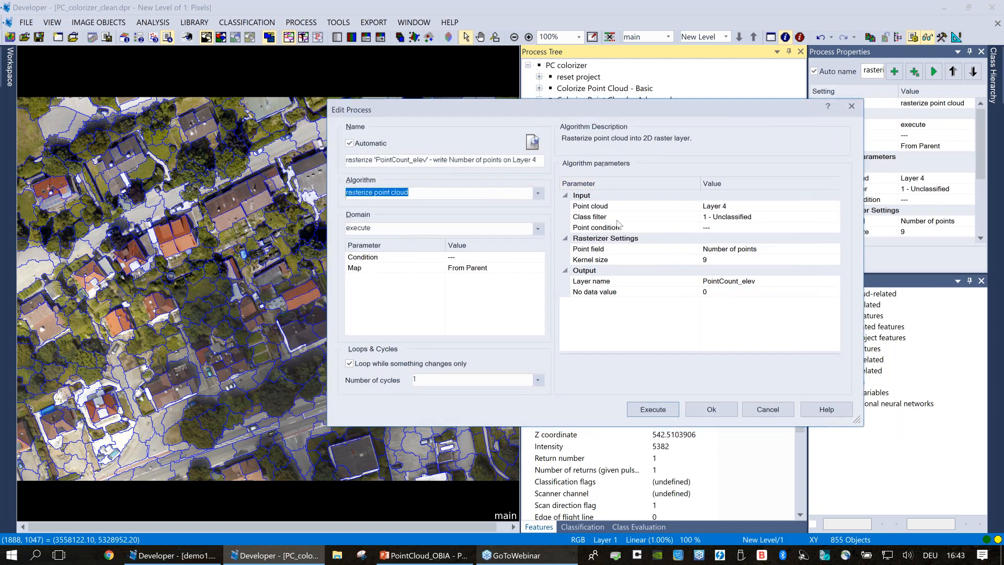
{"action": "left_click", "coordinate": [617, 218]}
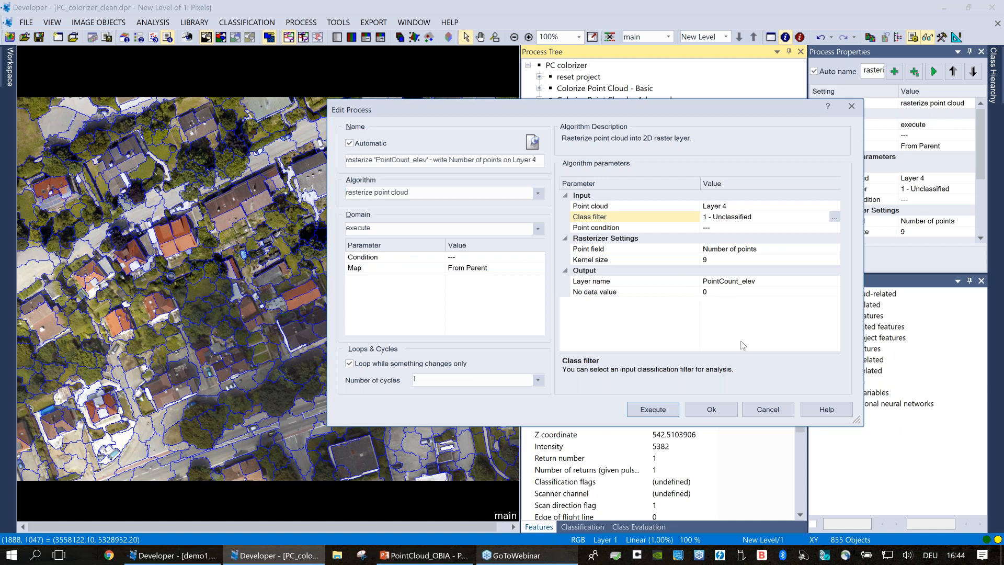
{"action": "left_click", "coordinate": [668, 414]}
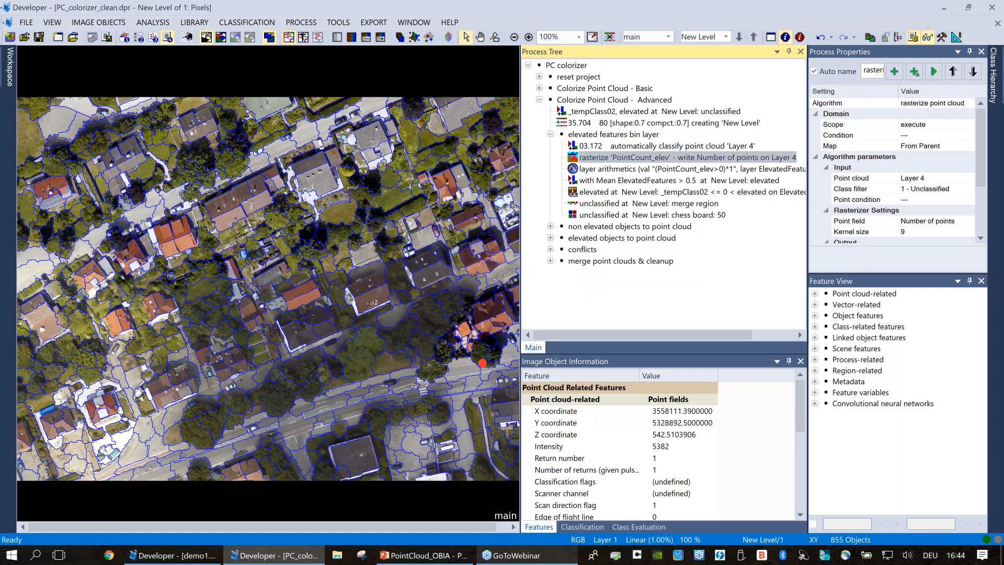
Execute the layer arithmetics with output value (PointCount_elev>0)*1, writing the 32Bit float layer ElevatedFeatures
{"action": "left_click", "coordinate": [654, 174]}
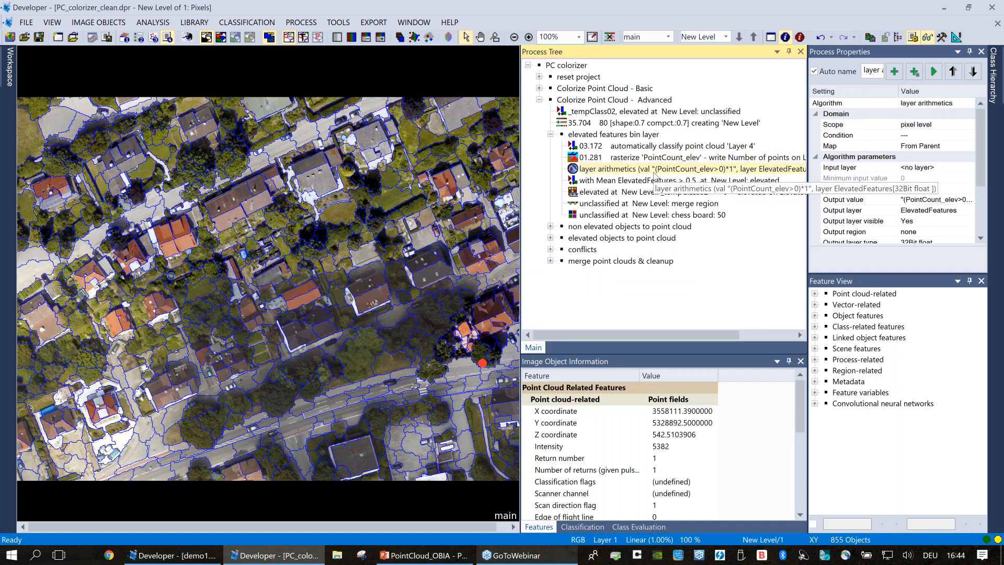
{"action": "double_click", "coordinate": [655, 175]}
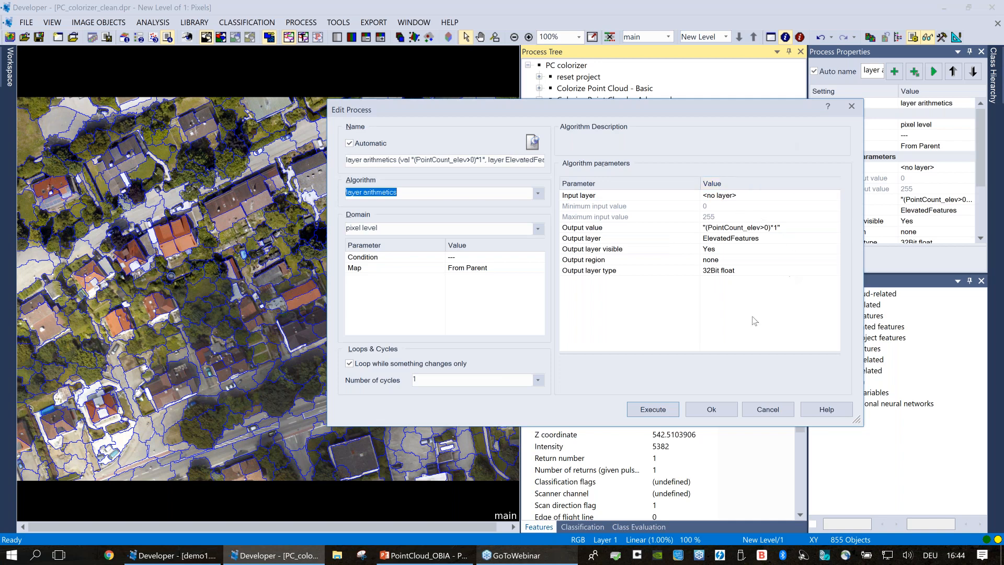
{"action": "left_click", "coordinate": [665, 412]}
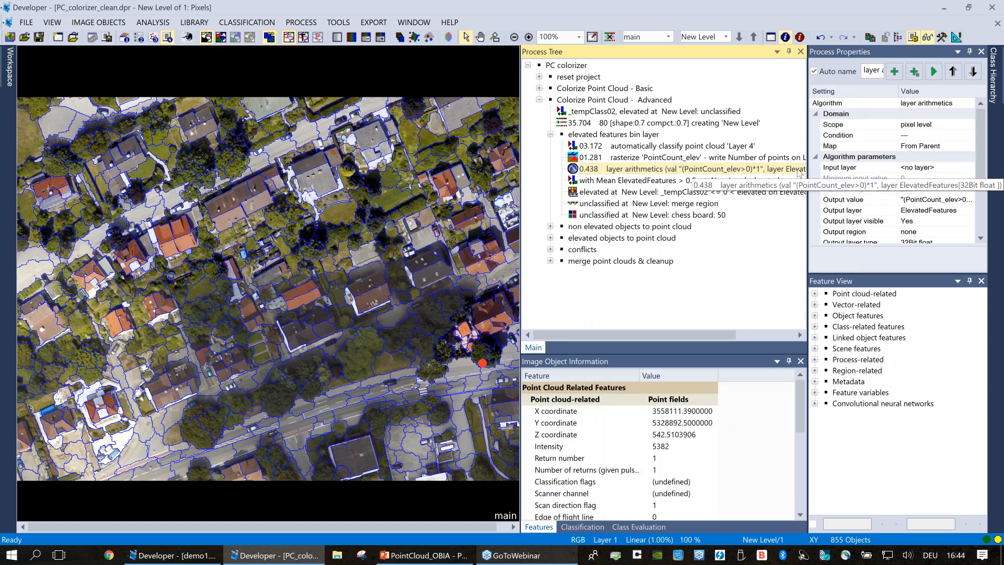
Preview the ElevatedFeatures layer as one layer gray in the image layer mixing, and discard the display change
{"action": "left_click", "coordinate": [403, 38]}
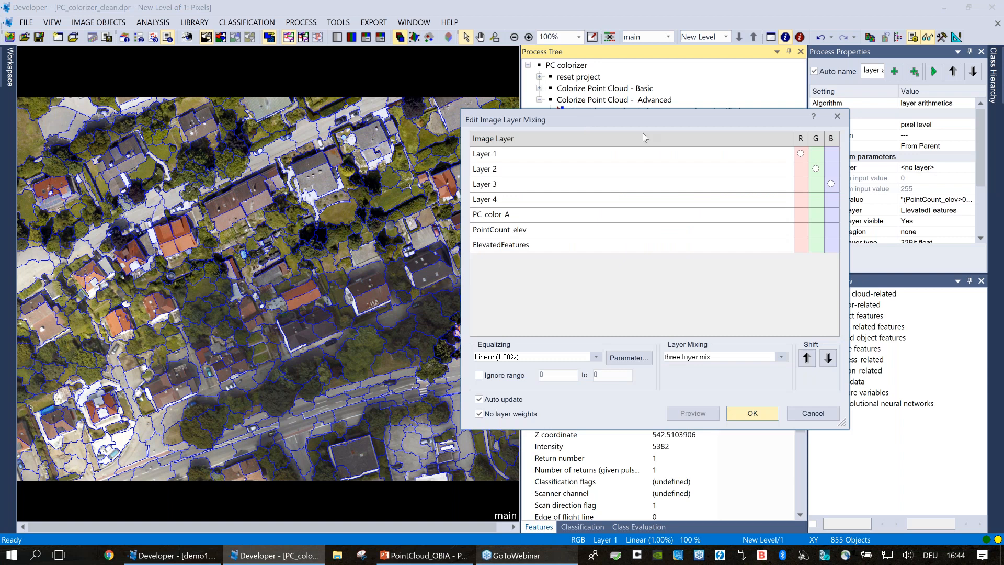
{"action": "left_click_drag", "start_coordinate": [690, 120], "coordinate": [807, 114]}
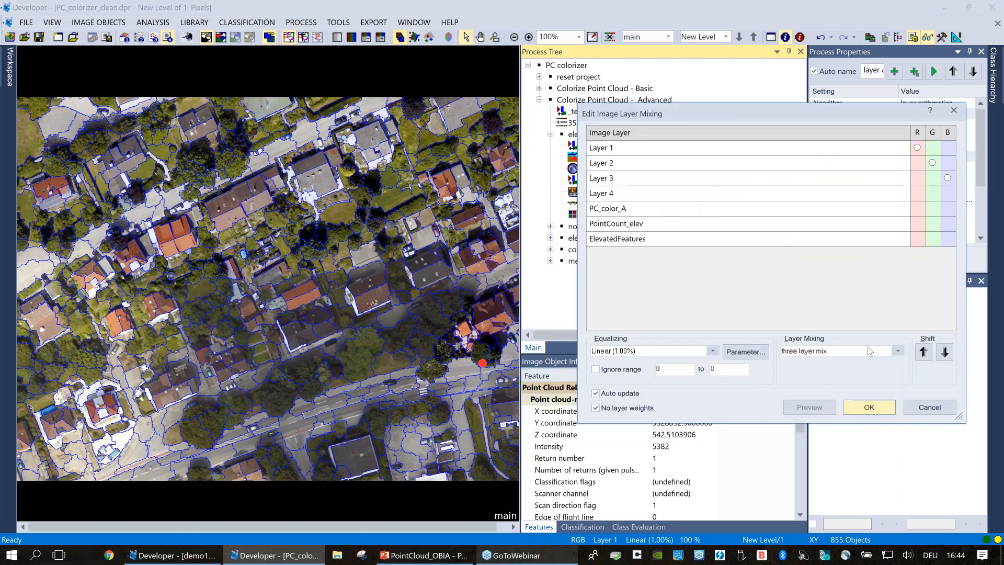
{"action": "left_click", "coordinate": [898, 352]}
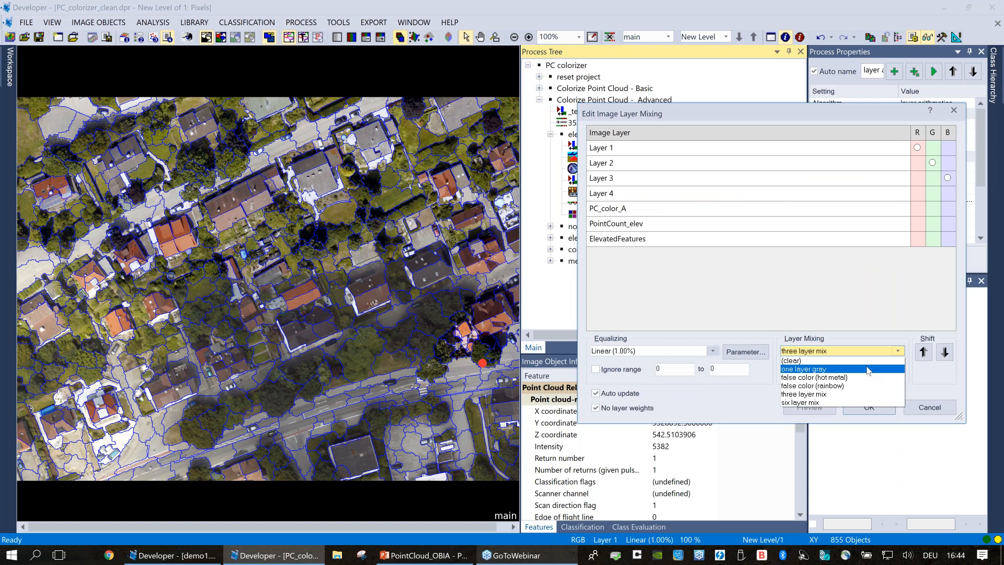
{"action": "left_click", "coordinate": [868, 369]}
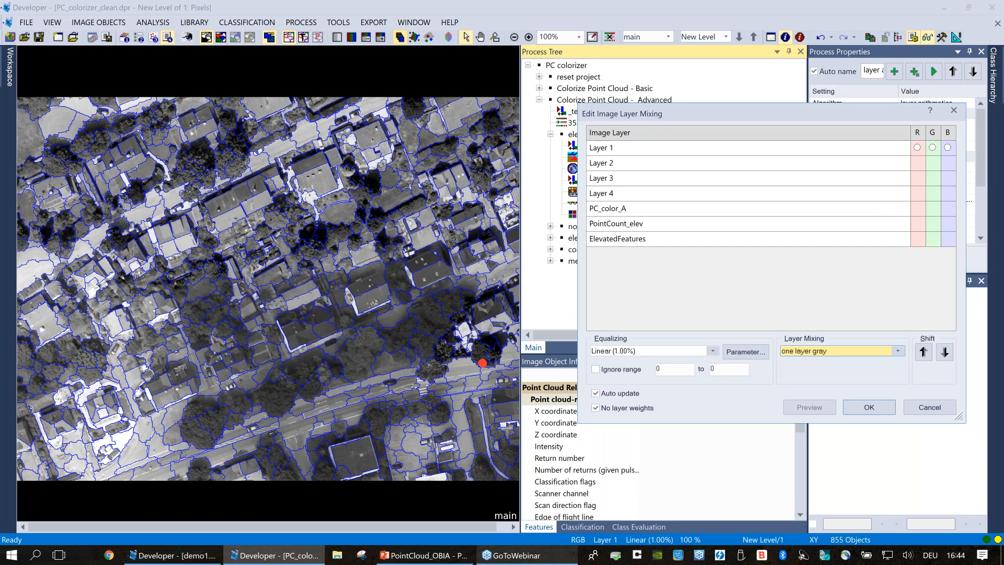
{"action": "left_click", "coordinate": [923, 352]}
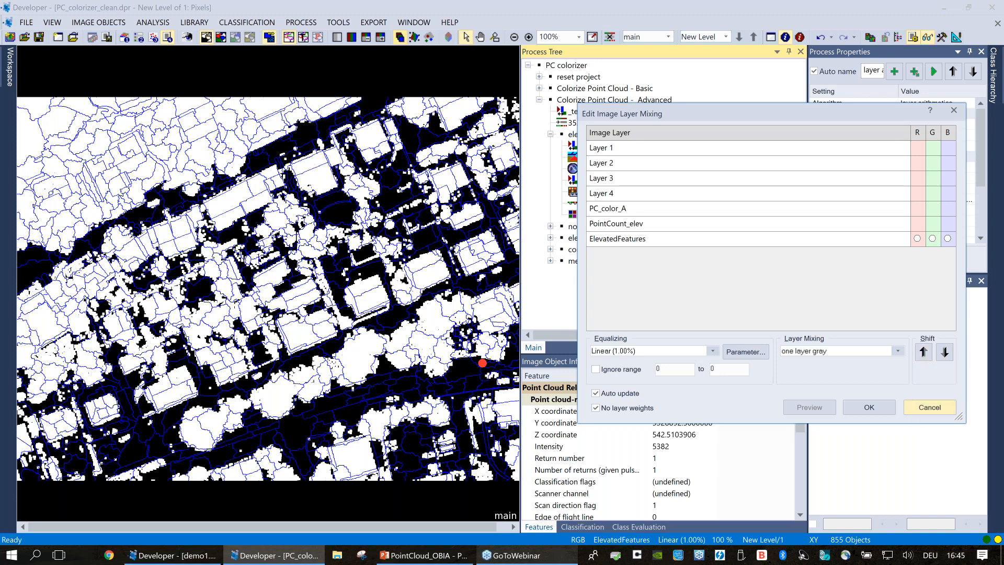
{"action": "left_click", "coordinate": [929, 407]}
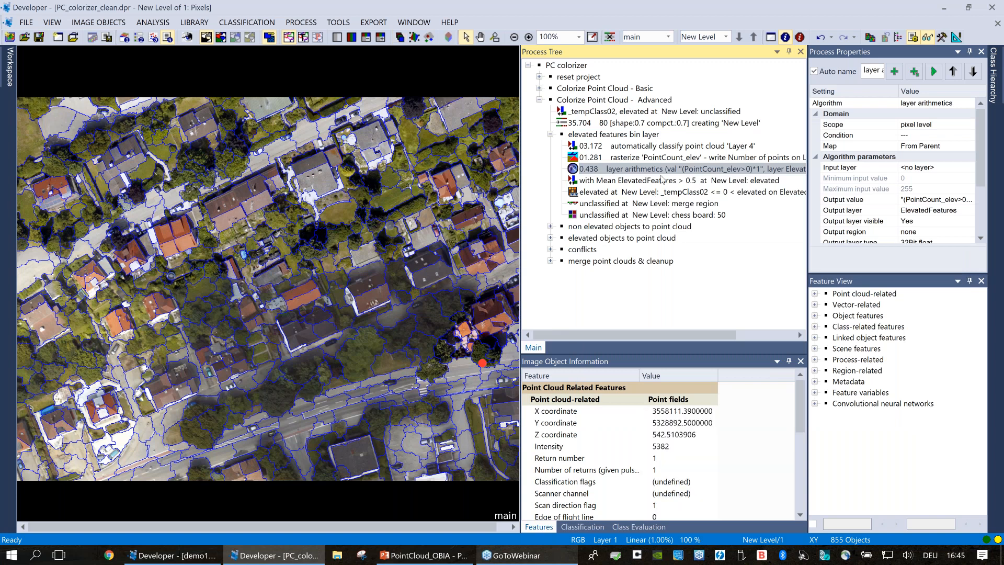
Execute the class assignment that puts New Level objects with Mean ElevatedFeatures > 0.5 into the class elevated
{"action": "left_click", "coordinate": [662, 179]}
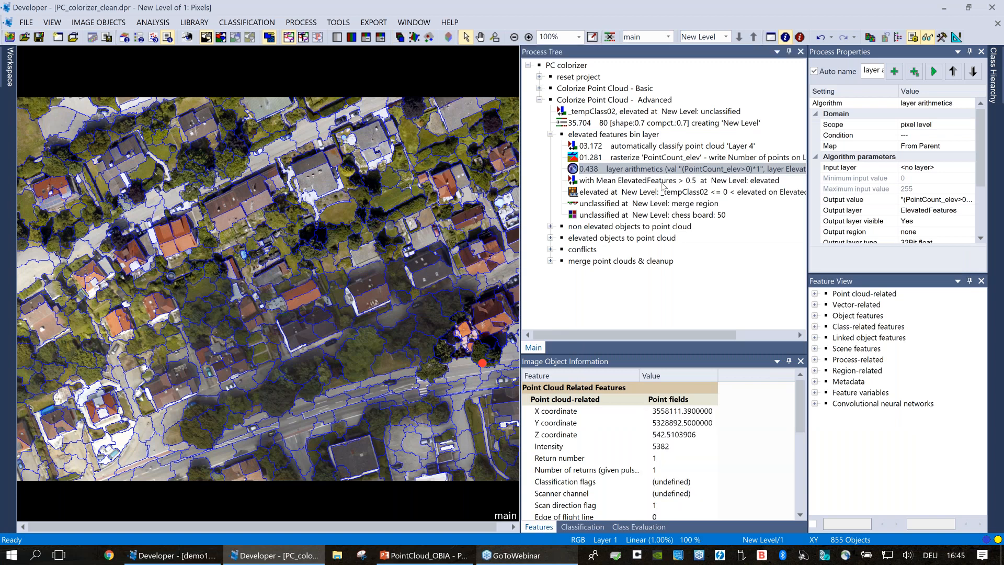
{"action": "left_click", "coordinate": [664, 181]}
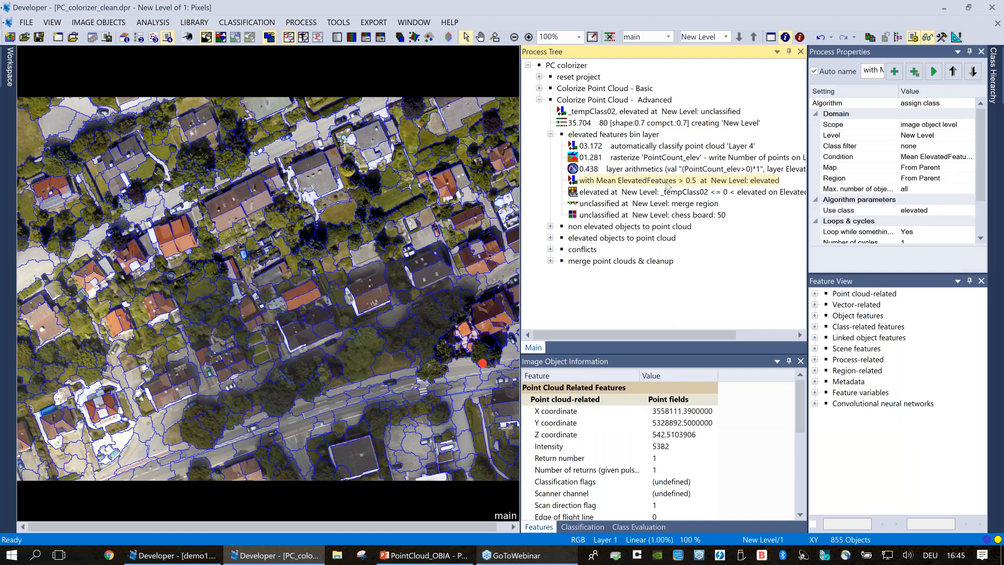
{"action": "double_click", "coordinate": [666, 183]}
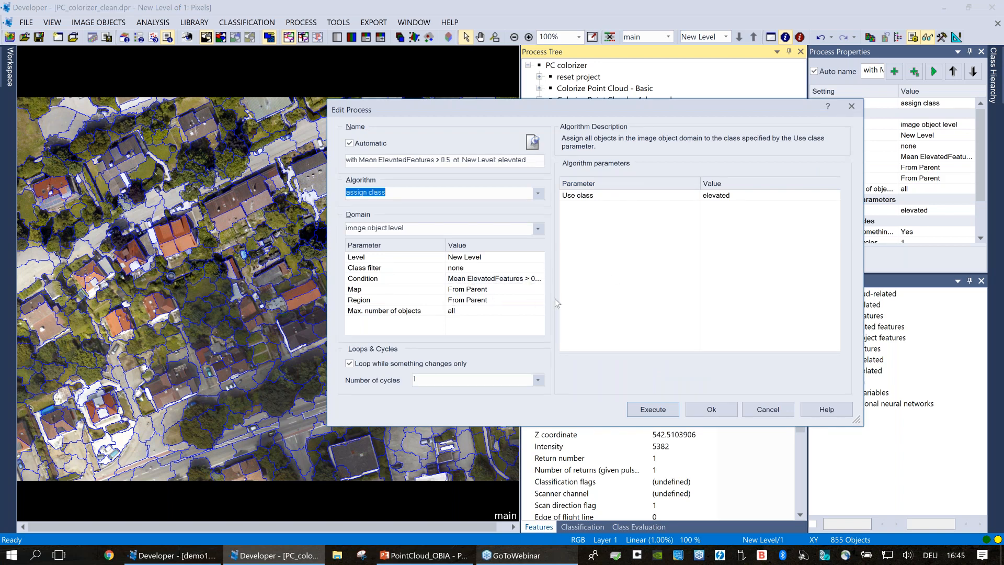
{"action": "left_click", "coordinate": [653, 409]}
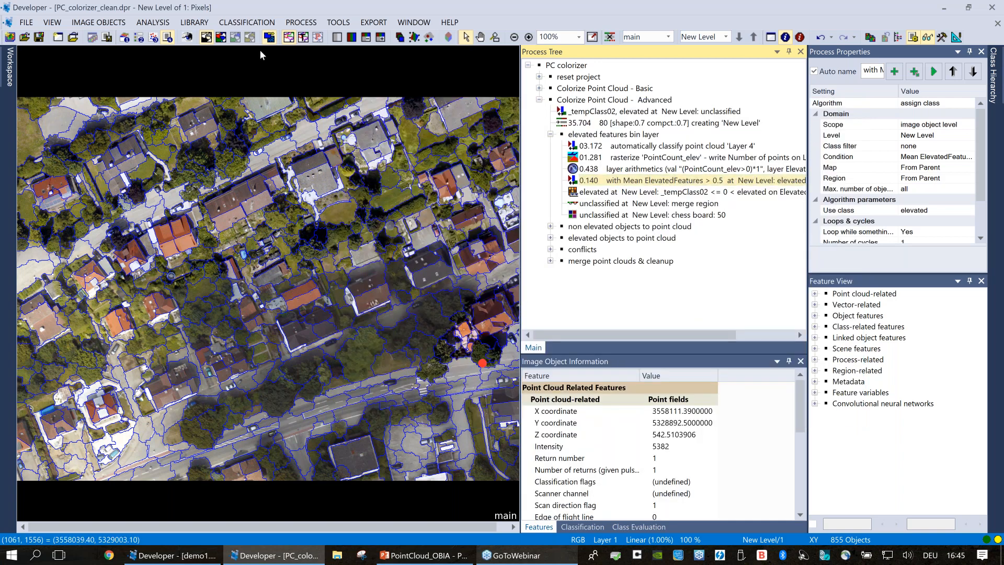
Display the classification of the image objects as filled colors over the imagery
{"action": "left_click", "coordinate": [222, 38]}
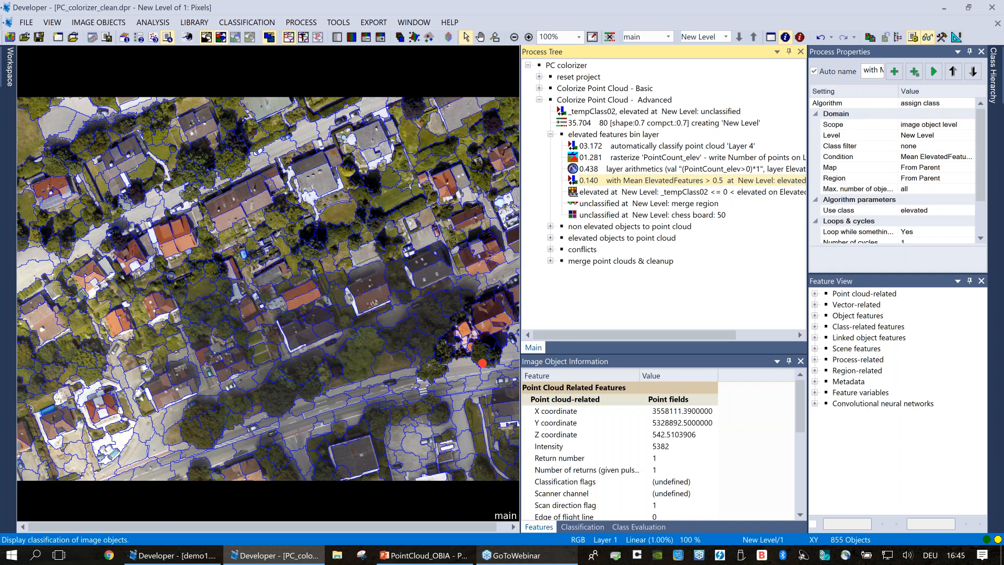
{"action": "left_click", "coordinate": [221, 38]}
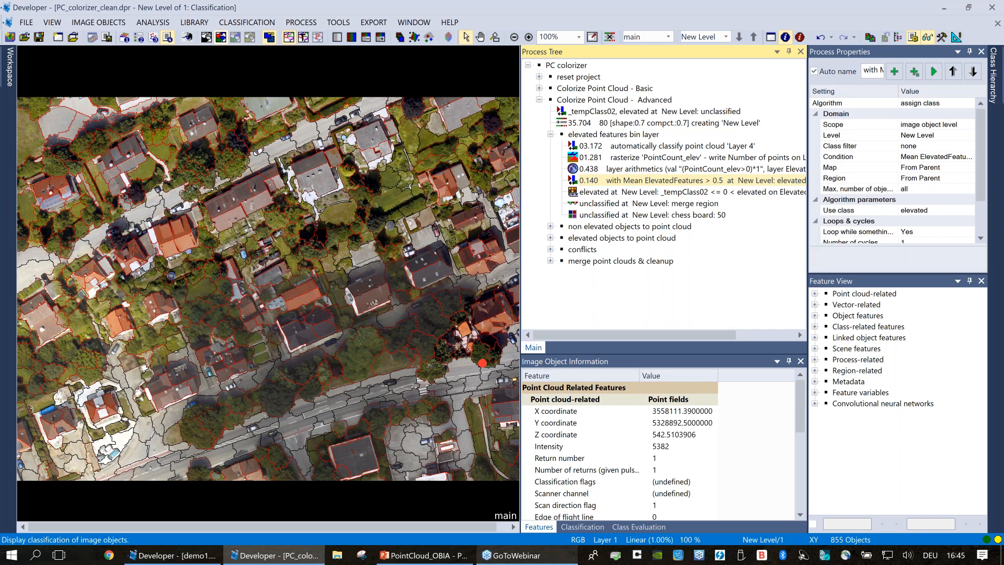
{"action": "left_click", "coordinate": [303, 38]}
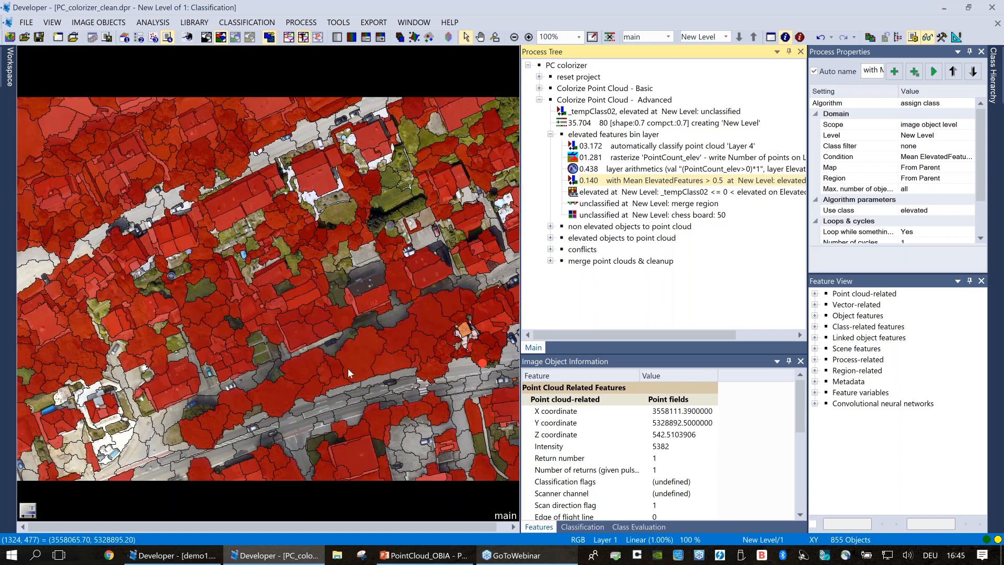
Execute the multi-threshold segmentation of elevated objects on ElevatedFeatures, assigning _tempClass02 at threshold 0 with minimum object size 200, and inspect the objects closely
{"action": "left_click", "coordinate": [741, 194]}
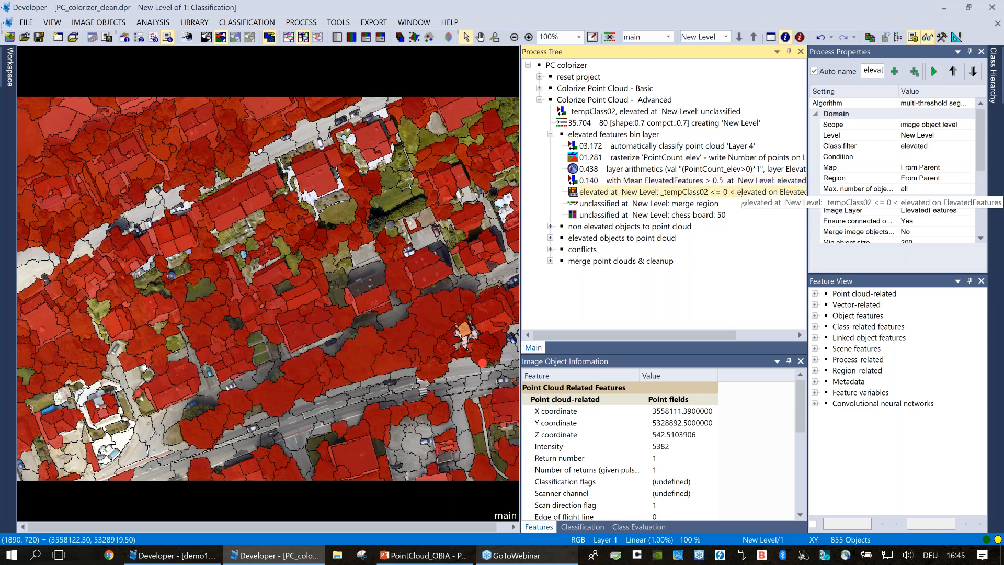
{"action": "double_click", "coordinate": [742, 196]}
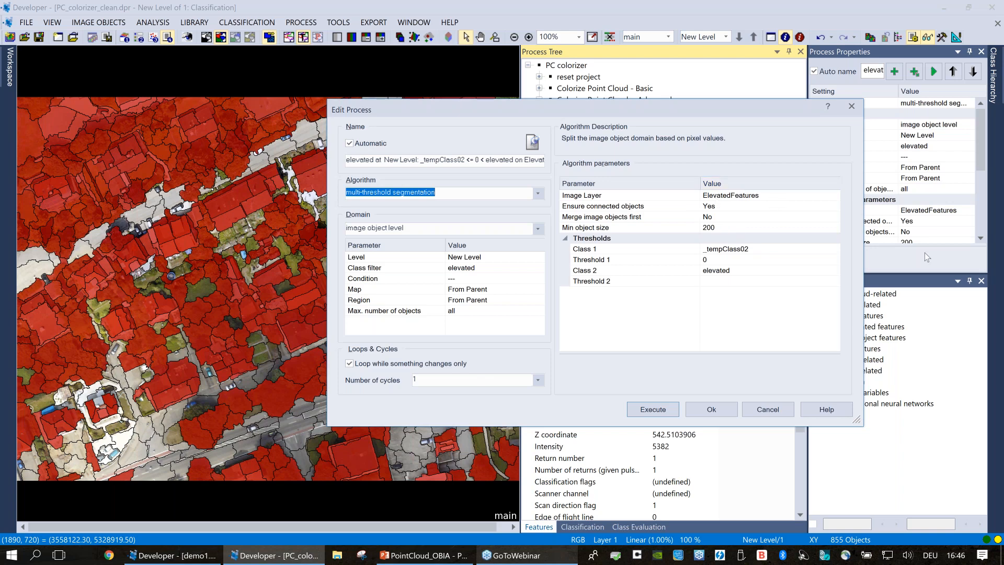
{"action": "left_click", "coordinate": [666, 412]}
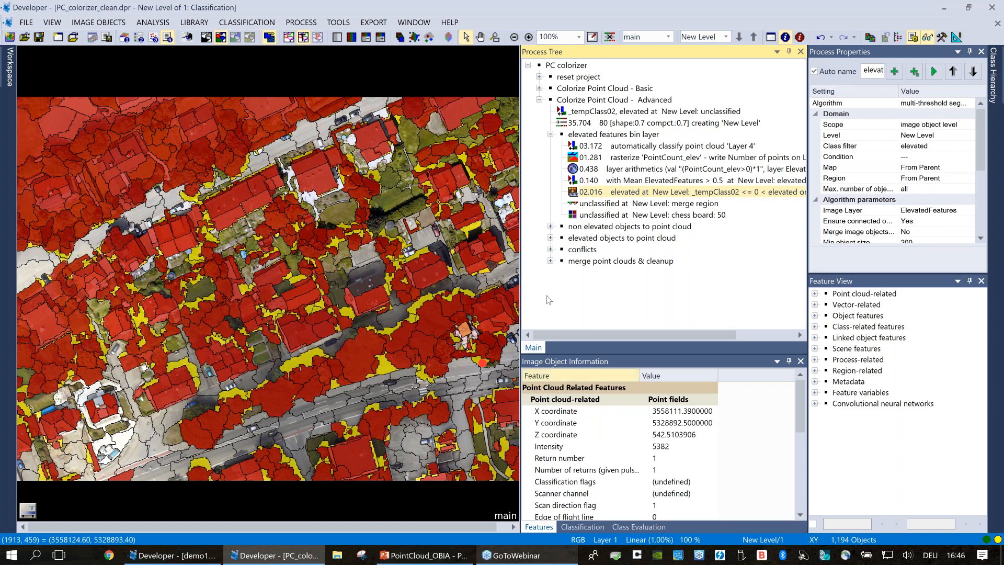
{"action": "scroll", "coordinate": [491, 373], "scroll_direction": "up", "scroll_amount": 1}
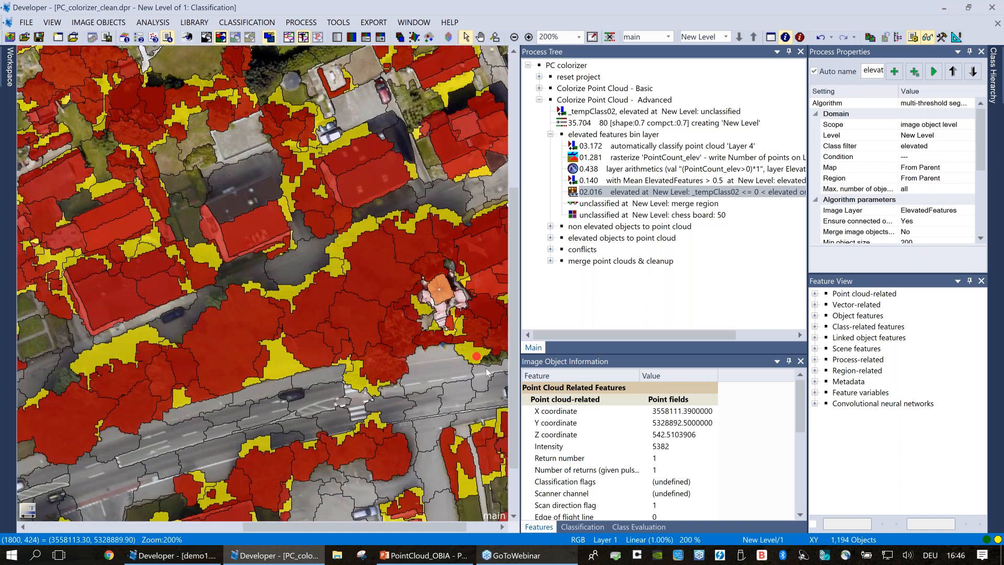
{"action": "left_click_drag", "start_coordinate": [486, 372], "coordinate": [410, 324]}
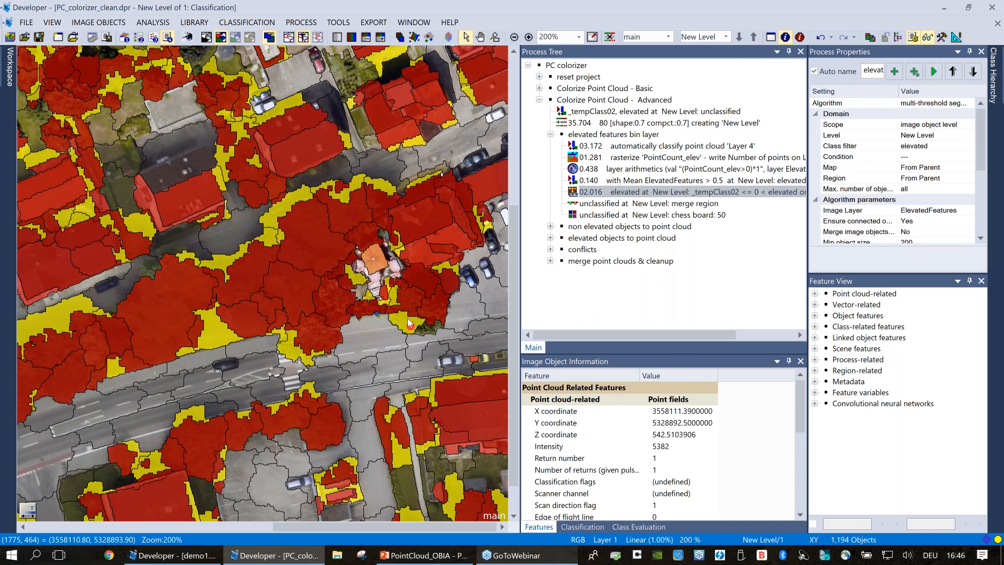
{"action": "scroll", "coordinate": [407, 319], "scroll_direction": "down", "scroll_amount": 2}
Merge the unclassified objects at New Level and split them with the chessboard segmentation of object size 50
{"action": "left_click", "coordinate": [629, 204]}
{"action": "key", "text": "F5"}
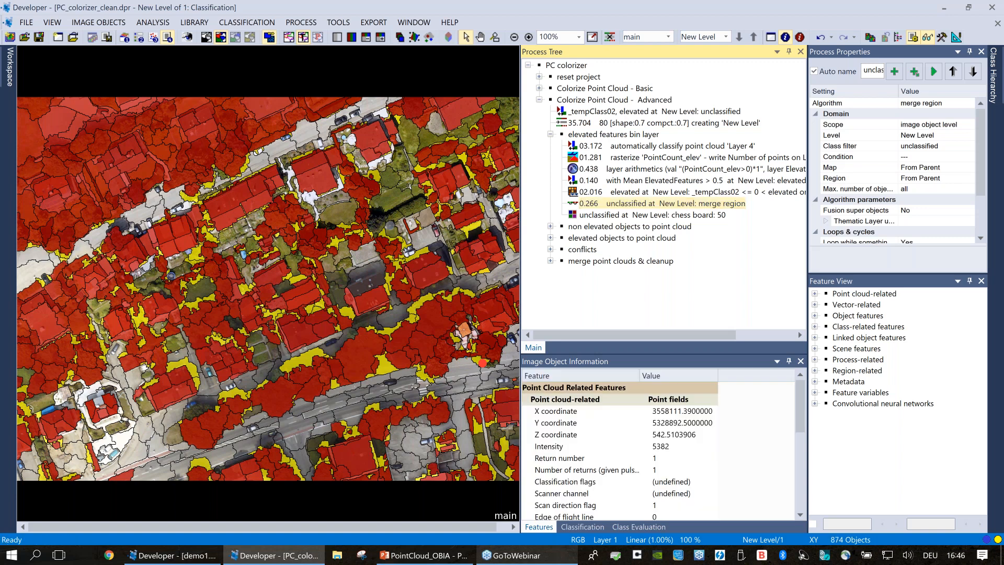
{"action": "left_click", "coordinate": [711, 215]}
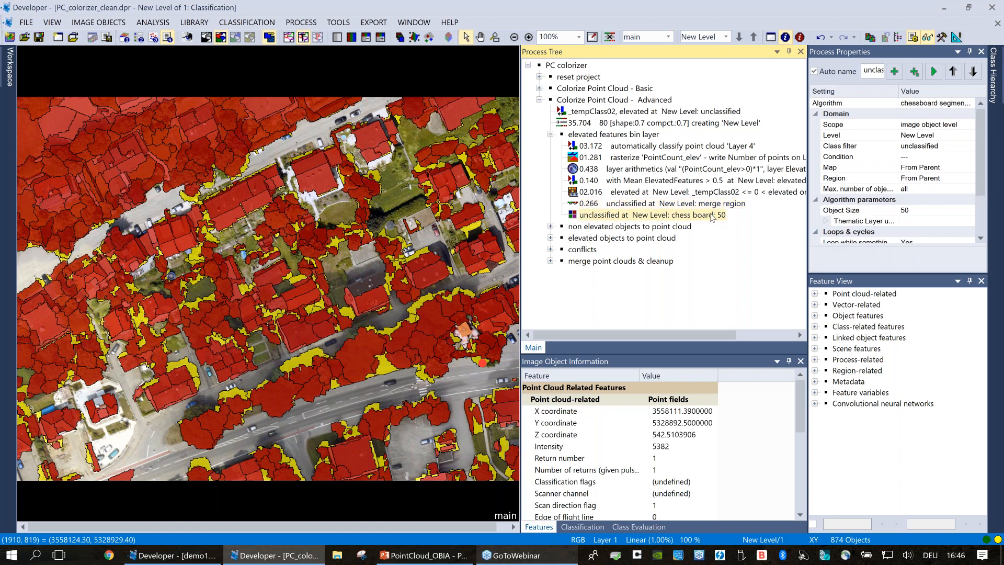
{"action": "key", "text": "F5"}
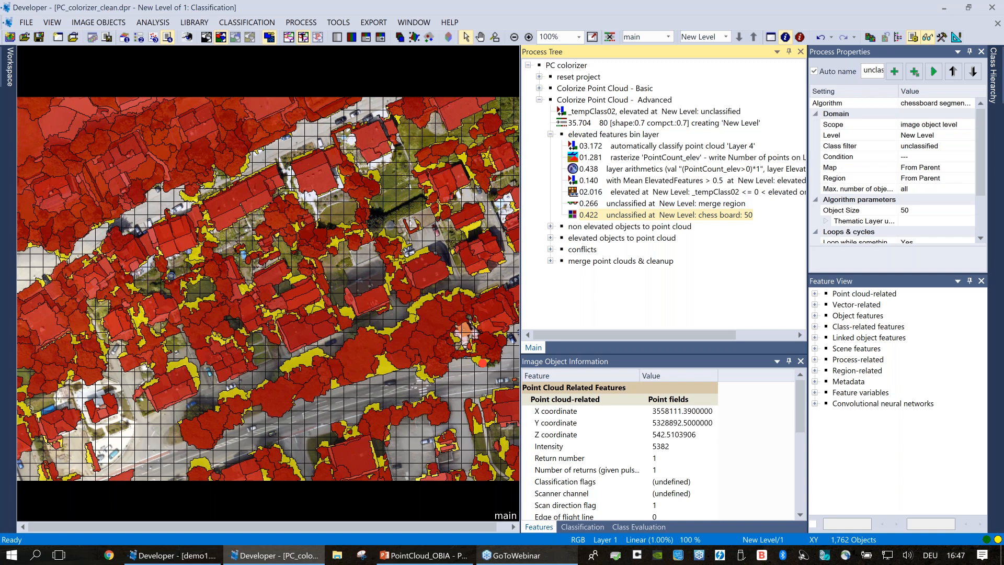
{"action": "left_click", "coordinate": [472, 369]}
{"action": "left_click", "coordinate": [469, 368]}
{"action": "left_click", "coordinate": [458, 369]}
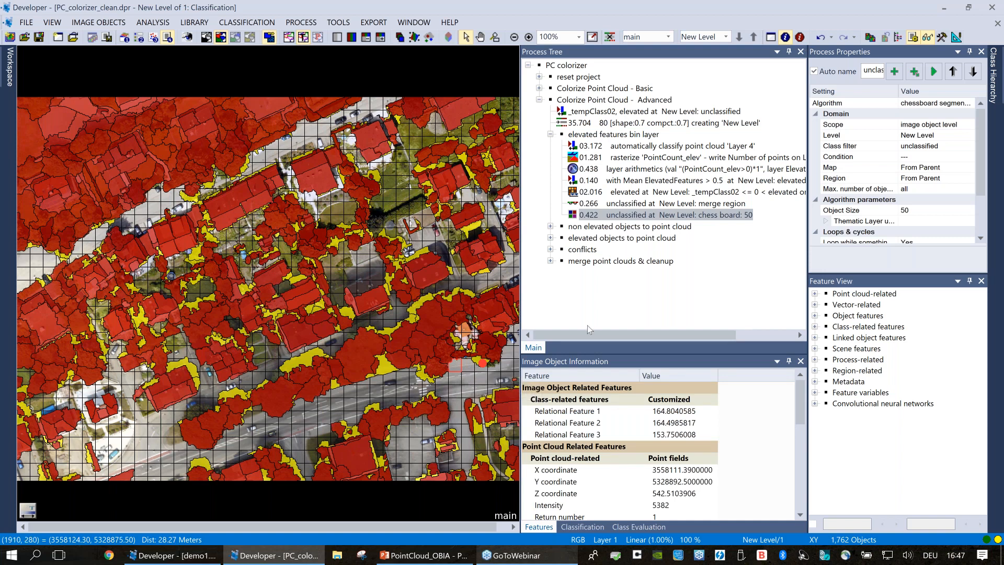
Review and execute the temporary point cloud process for unclassified New Level objects, coloring Layer 4 points from image Layers 1–3 into PC_color_B_nonElev
{"action": "left_click", "coordinate": [550, 135]}
{"action": "left_click", "coordinate": [561, 147]}
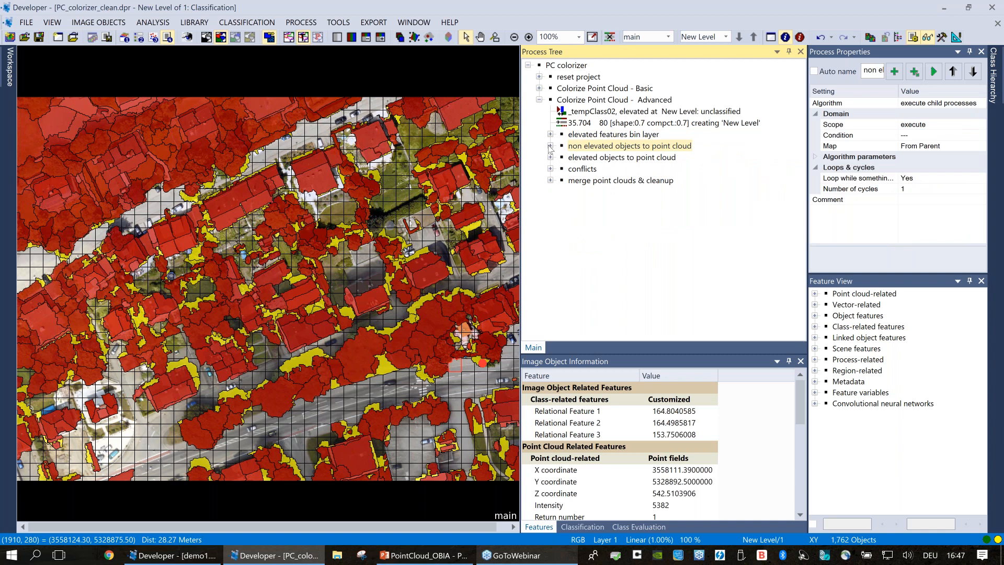
{"action": "left_click", "coordinate": [550, 146]}
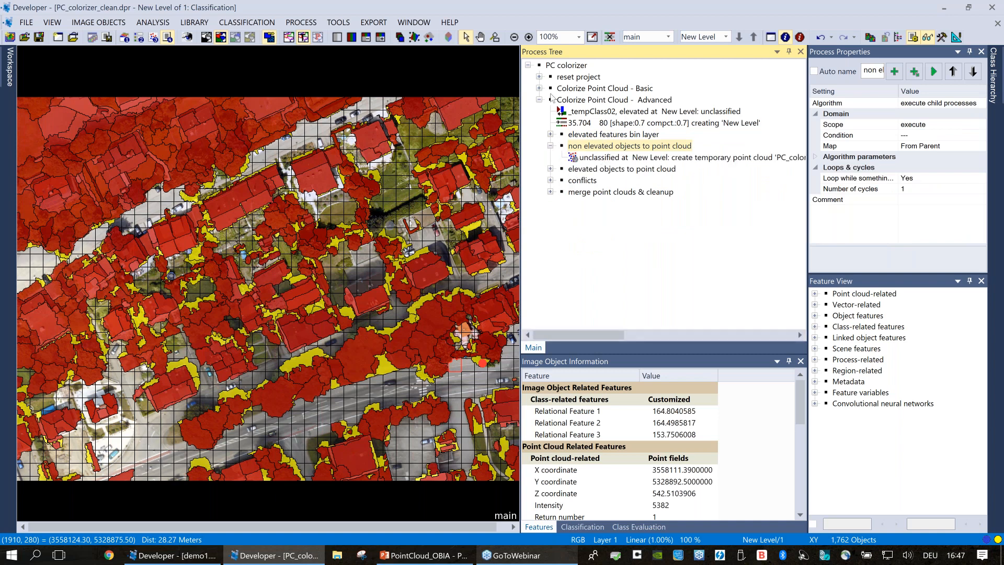
{"action": "left_click", "coordinate": [610, 158]}
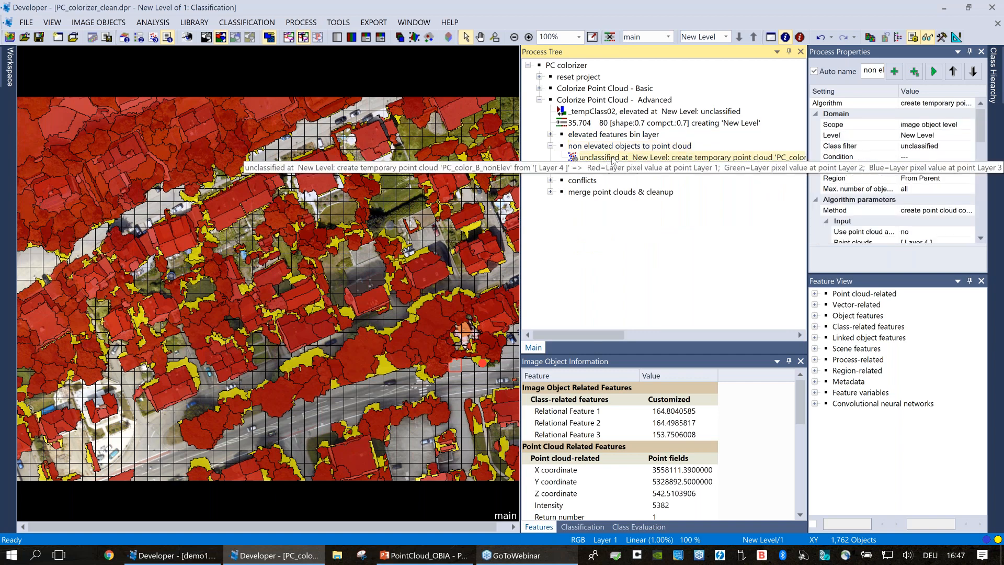
{"action": "double_click", "coordinate": [613, 158]}
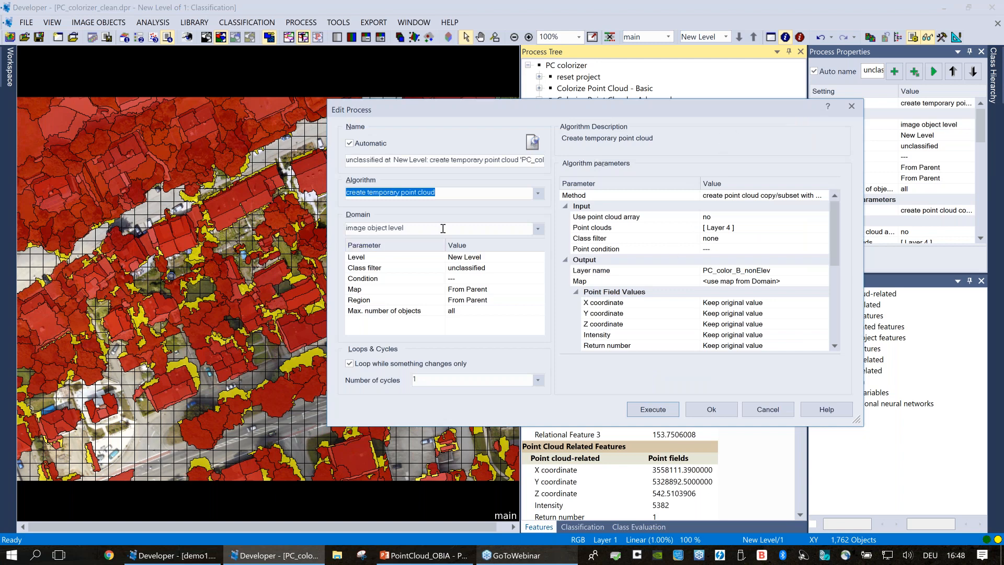
{"action": "left_click", "coordinate": [401, 271]}
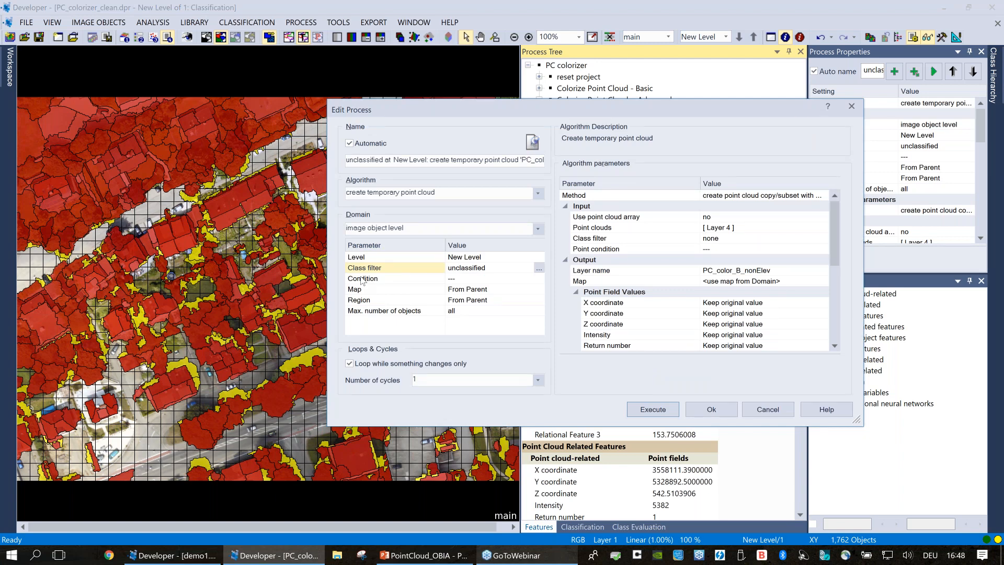
{"action": "left_click", "coordinate": [680, 228]}
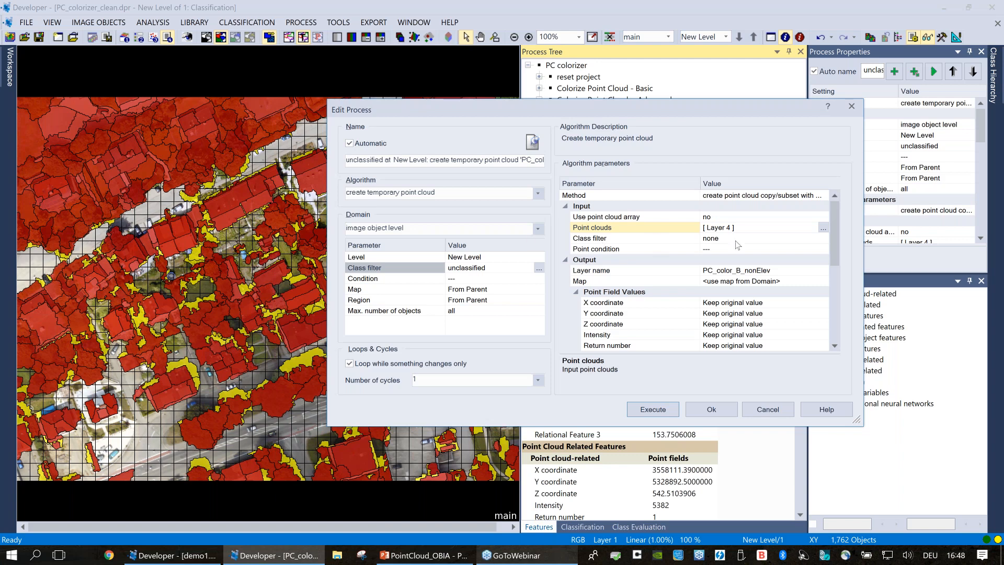
{"action": "left_click", "coordinate": [619, 273]}
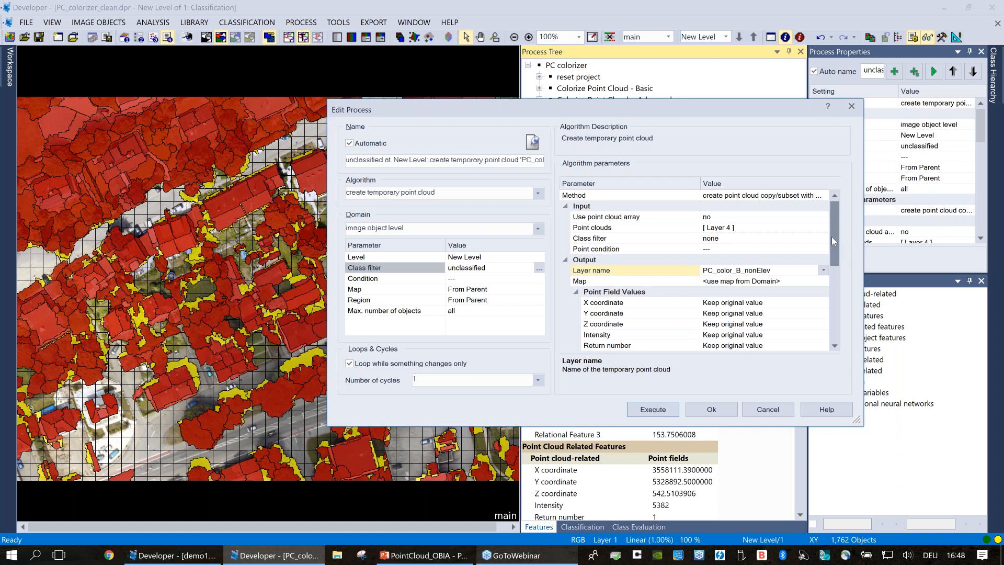
{"action": "left_click", "coordinate": [764, 271]}
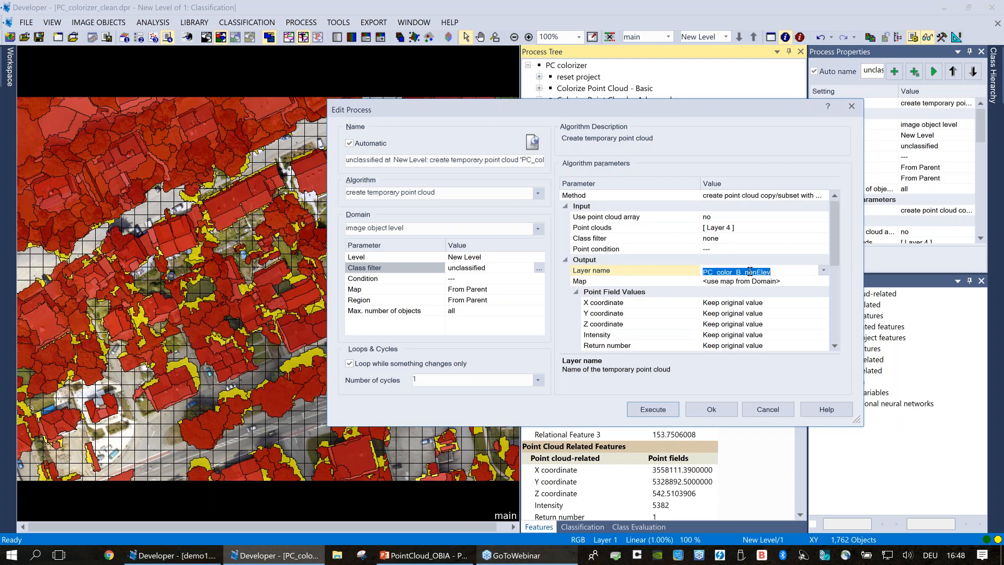
{"action": "left_click", "coordinate": [837, 243]}
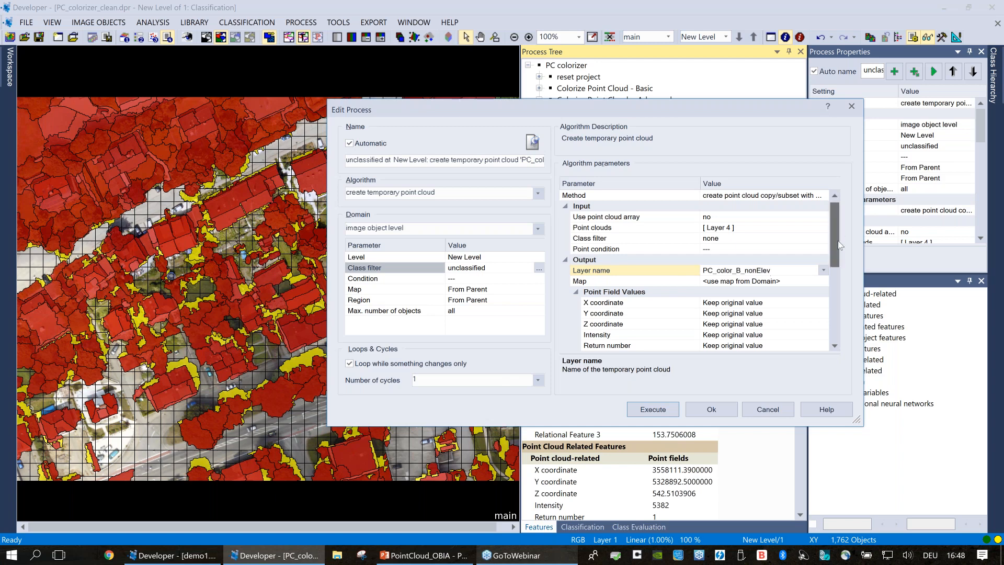
{"action": "scroll", "coordinate": [837, 230], "scroll_direction": "down", "scroll_amount": 3}
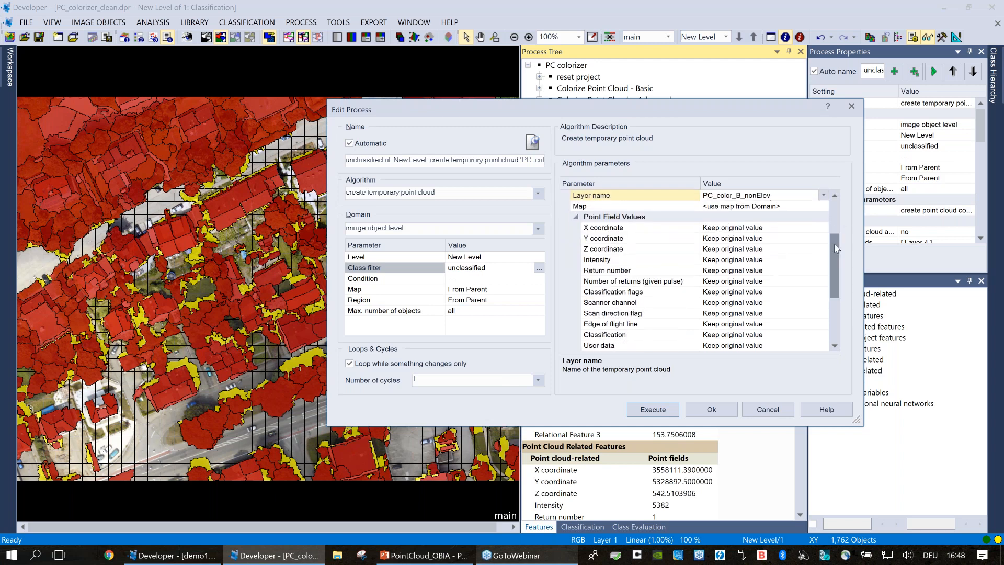
{"action": "left_click_drag", "start_coordinate": [836, 255], "coordinate": [839, 290]}
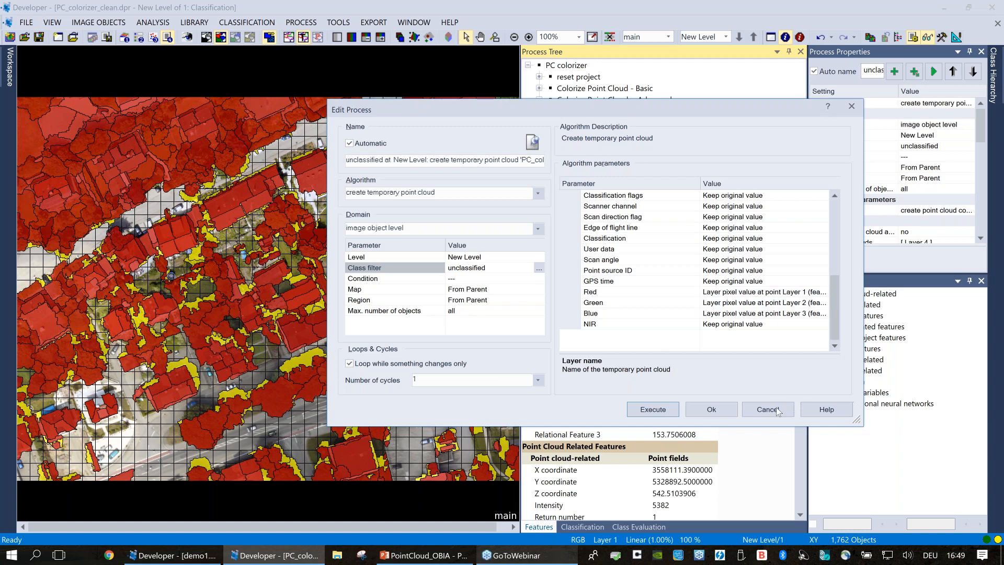
{"action": "left_click", "coordinate": [651, 411]}
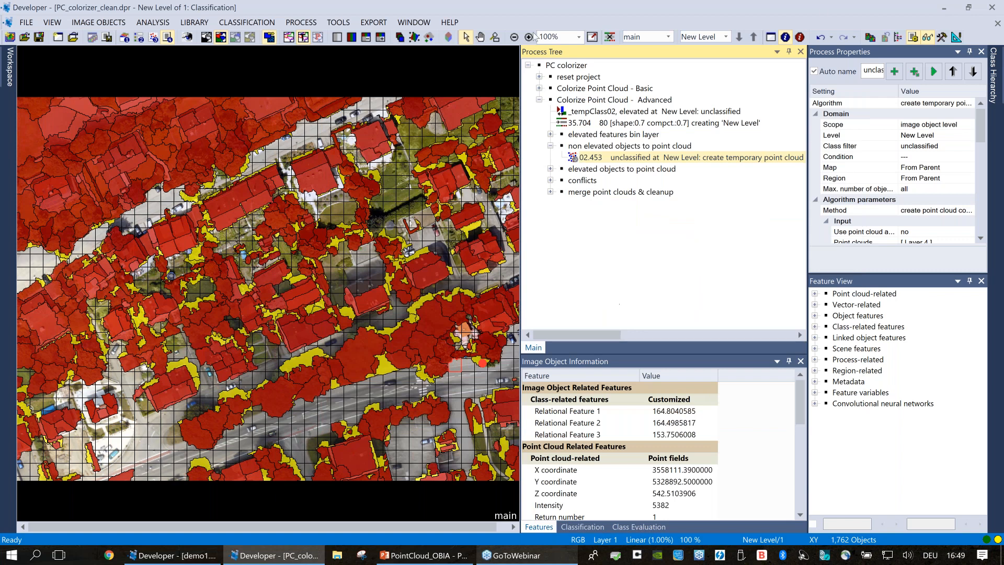
Hide the object outlines, classification and imagery, display only the PC_color_B_nonElev point cloud, and inspect its points closely
{"action": "left_click", "coordinate": [303, 38]}
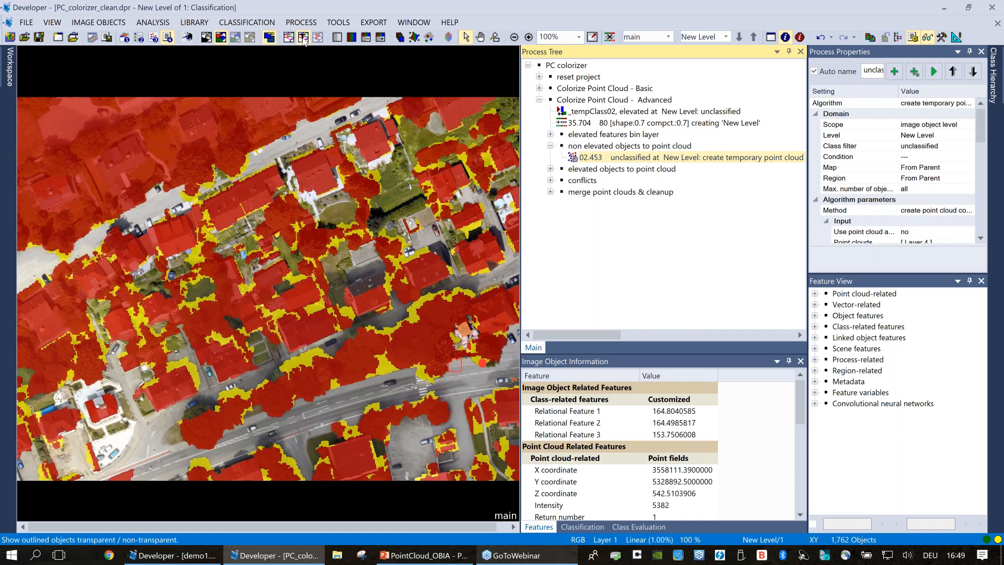
{"action": "left_click", "coordinate": [206, 38]}
{"action": "left_click", "coordinate": [400, 39]}
{"action": "left_click", "coordinate": [864, 401]}
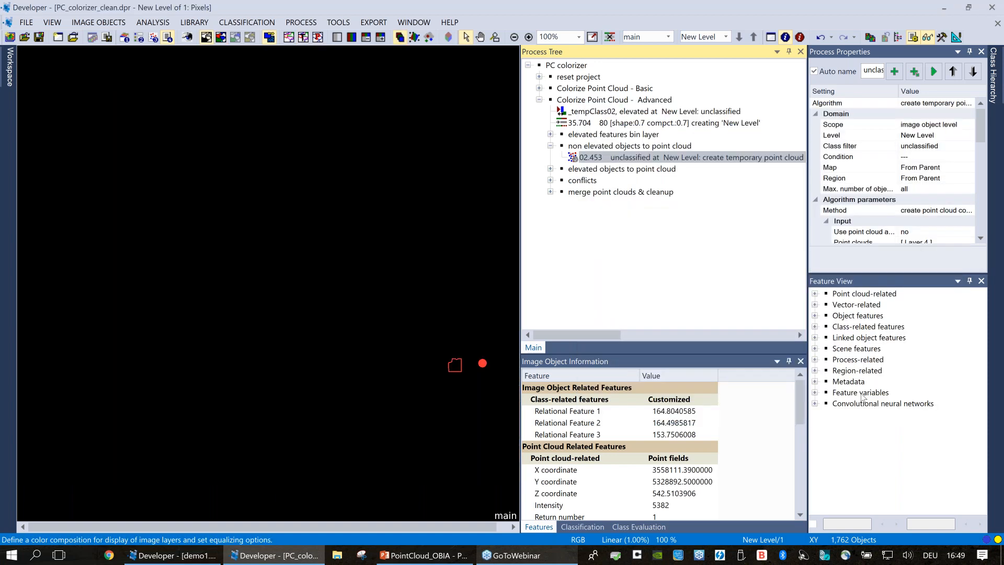
{"action": "left_click", "coordinate": [448, 36]}
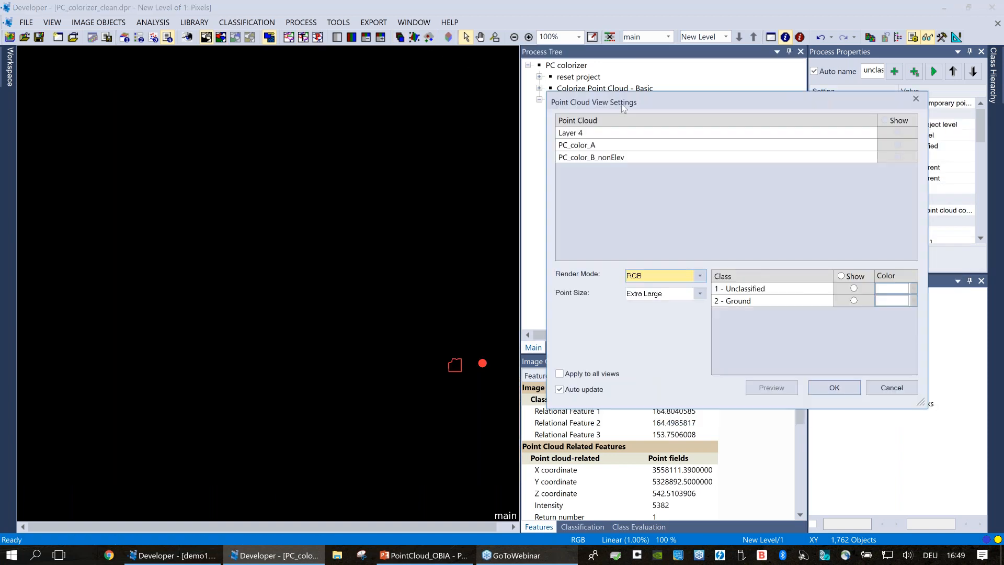
{"action": "left_click", "coordinate": [898, 158]}
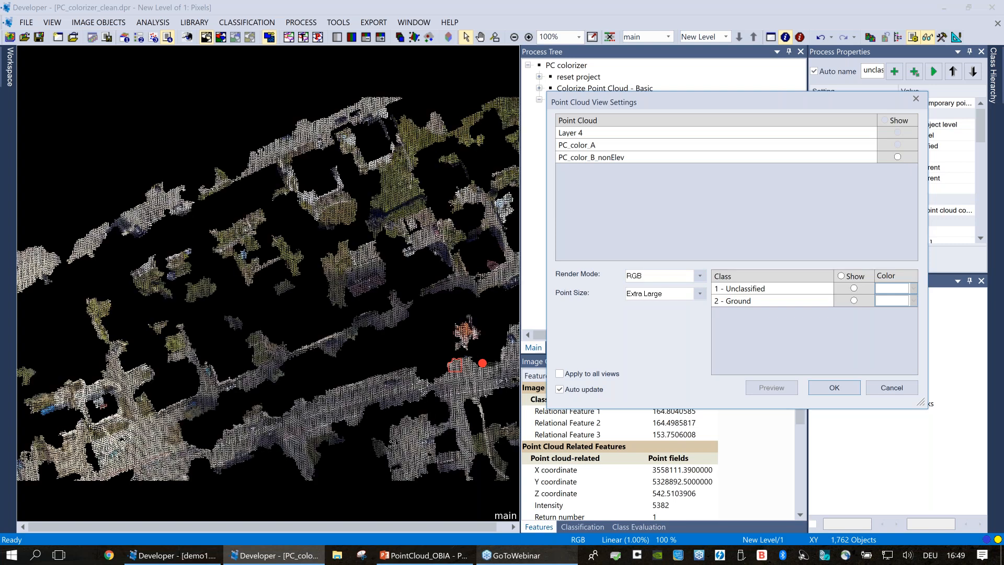
{"action": "left_click", "coordinate": [915, 99]}
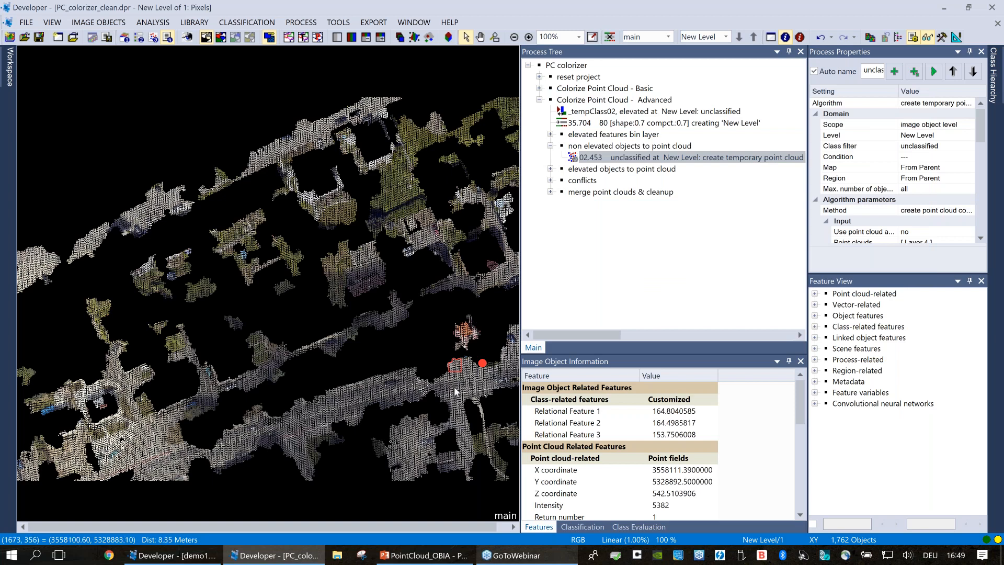
{"action": "scroll", "coordinate": [455, 391], "scroll_direction": "up", "scroll_amount": 1}
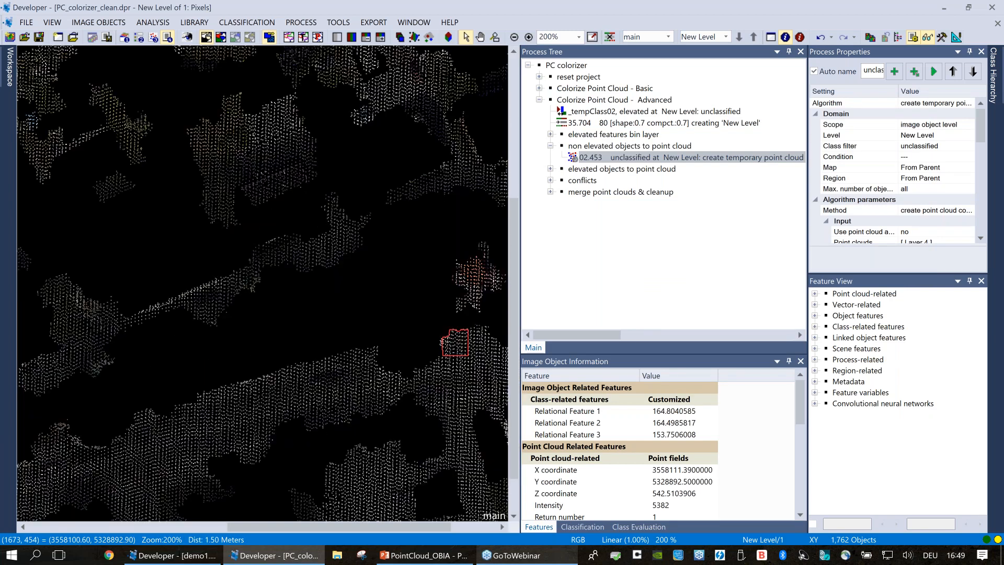
{"action": "scroll", "coordinate": [455, 389], "scroll_direction": "down", "scroll_amount": 1}
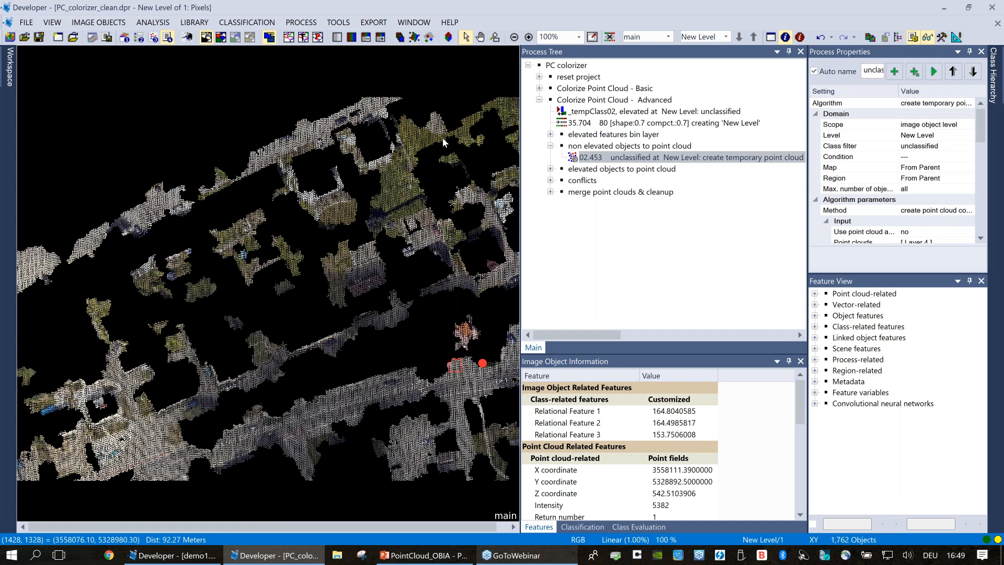
Execute the temporary point cloud process for elevated objects, coloring the 1 - Unclassified points of Layer 4 from image Layers 1–3 into PC_color_B_elev
{"action": "left_click", "coordinate": [550, 146]}
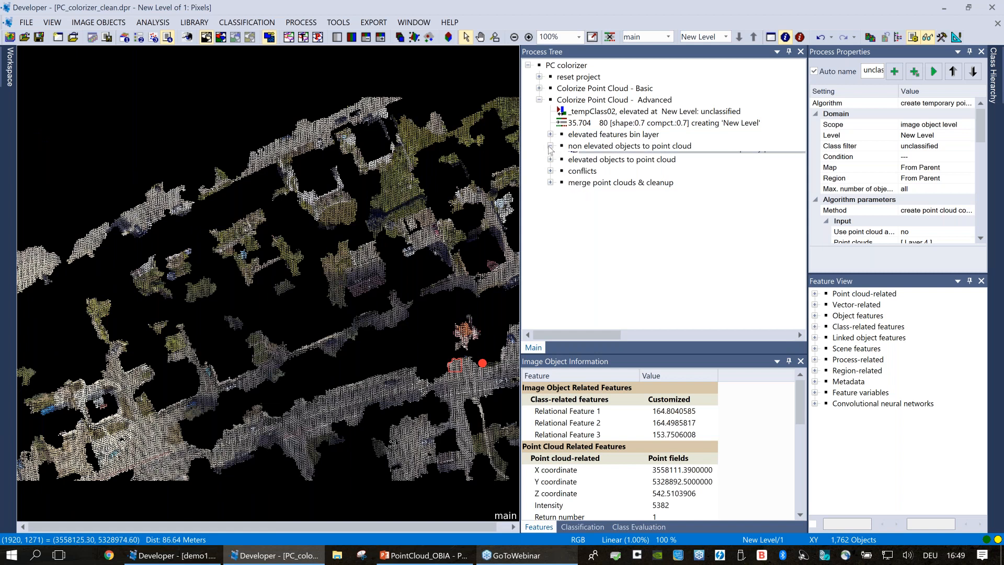
{"action": "left_click", "coordinate": [550, 157]}
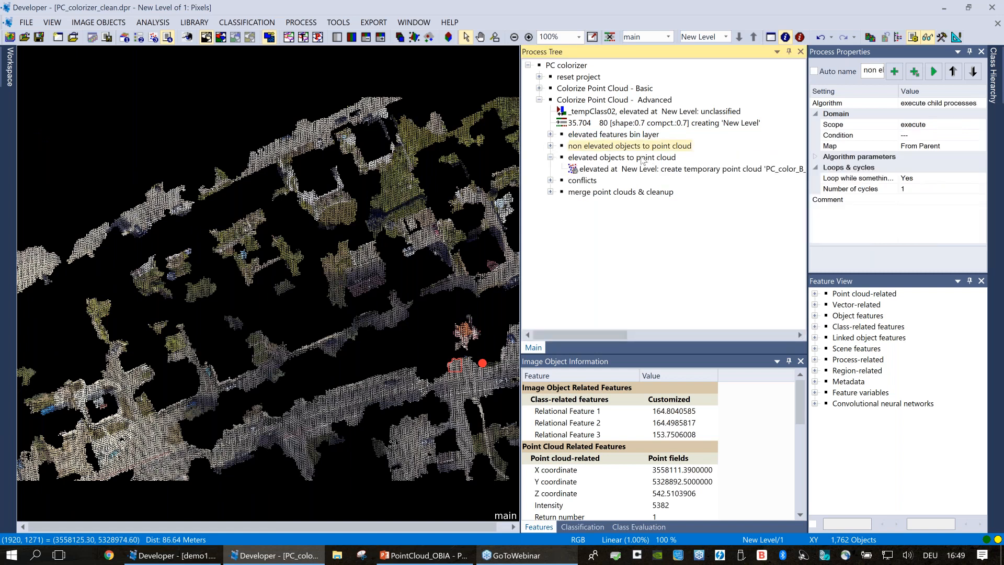
{"action": "left_click", "coordinate": [642, 157]}
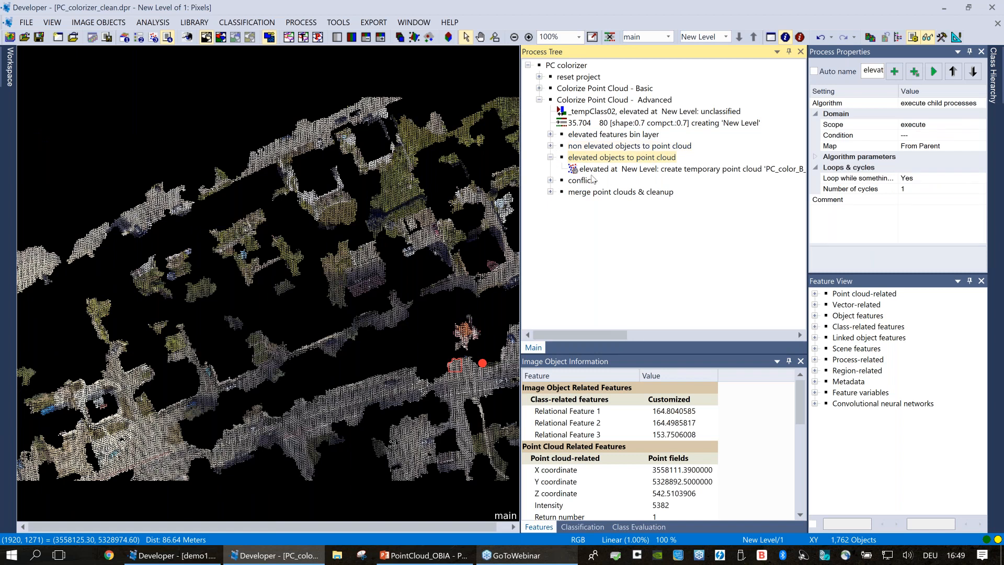
{"action": "left_click", "coordinate": [613, 170]}
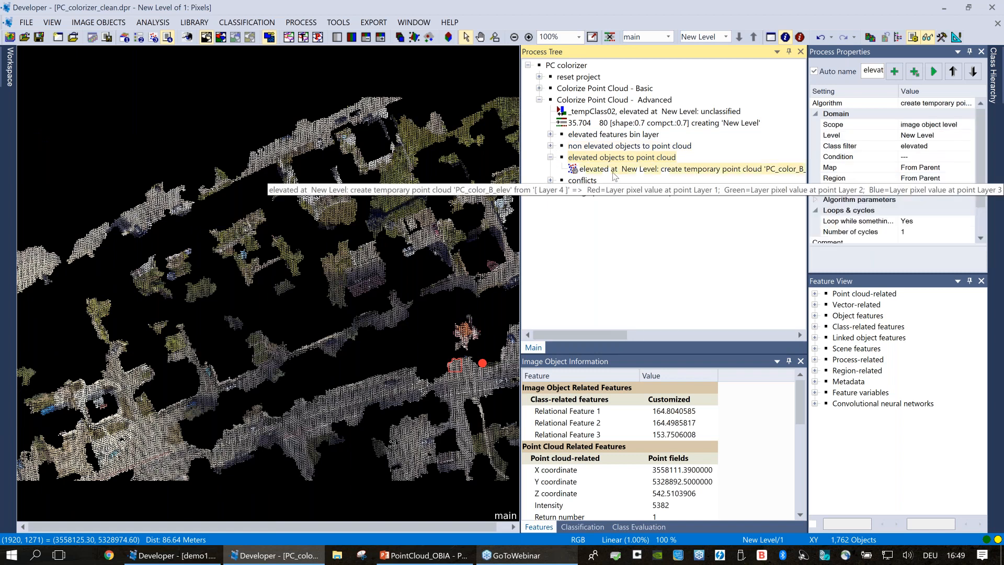
{"action": "double_click", "coordinate": [614, 170]}
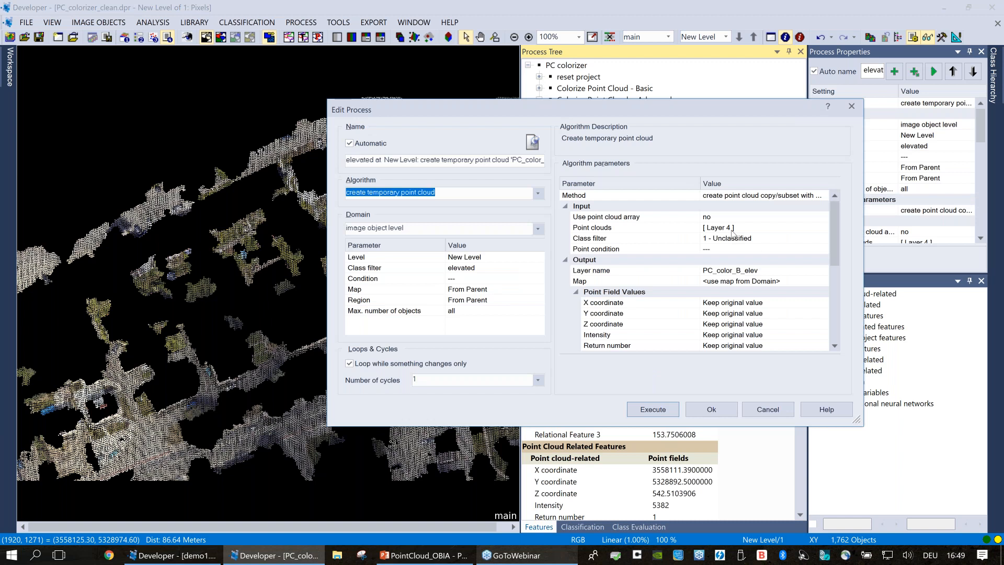
{"action": "scroll", "coordinate": [794, 308], "scroll_direction": "down", "scroll_amount": 5}
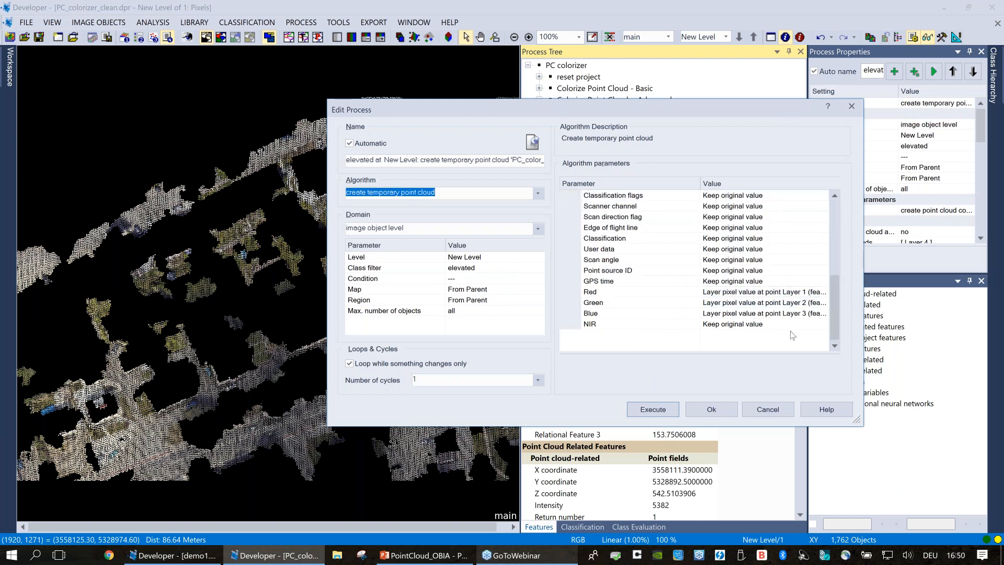
{"action": "scroll", "coordinate": [832, 283], "scroll_direction": "up", "scroll_amount": 5}
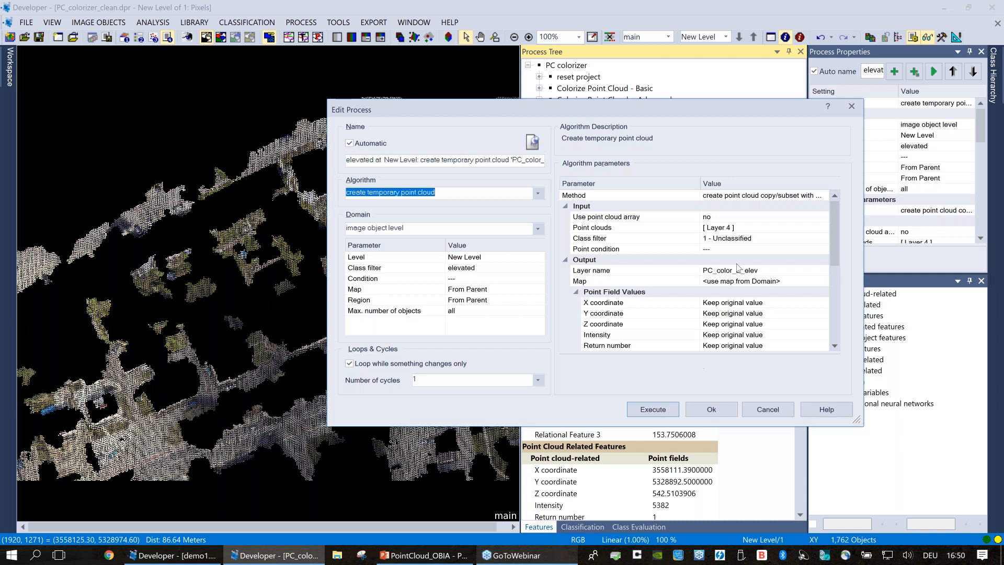
{"action": "left_click", "coordinate": [653, 409]}
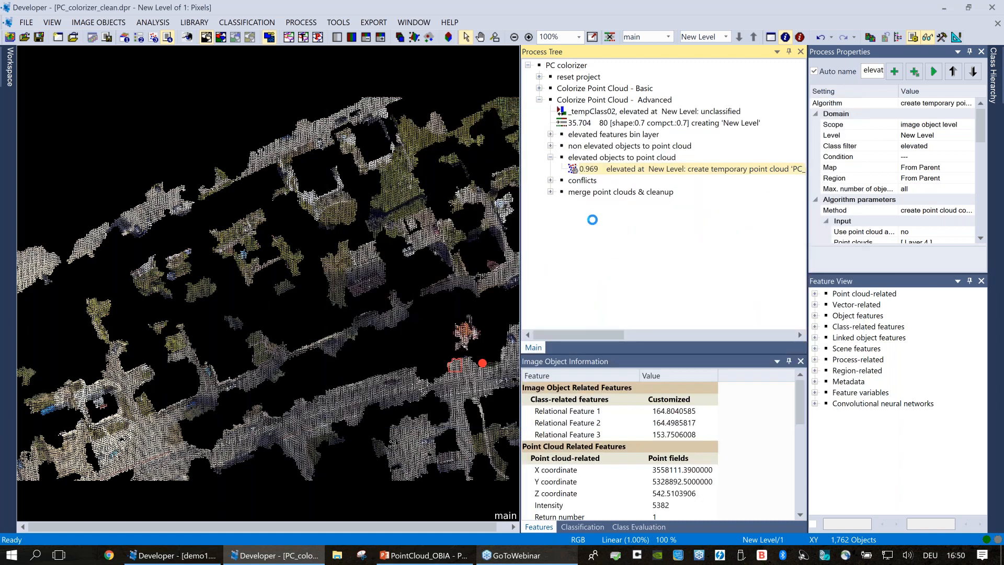
Display the PC_color_B_elev point cloud together with PC_color_B_nonElev
{"action": "left_click", "coordinate": [432, 46]}
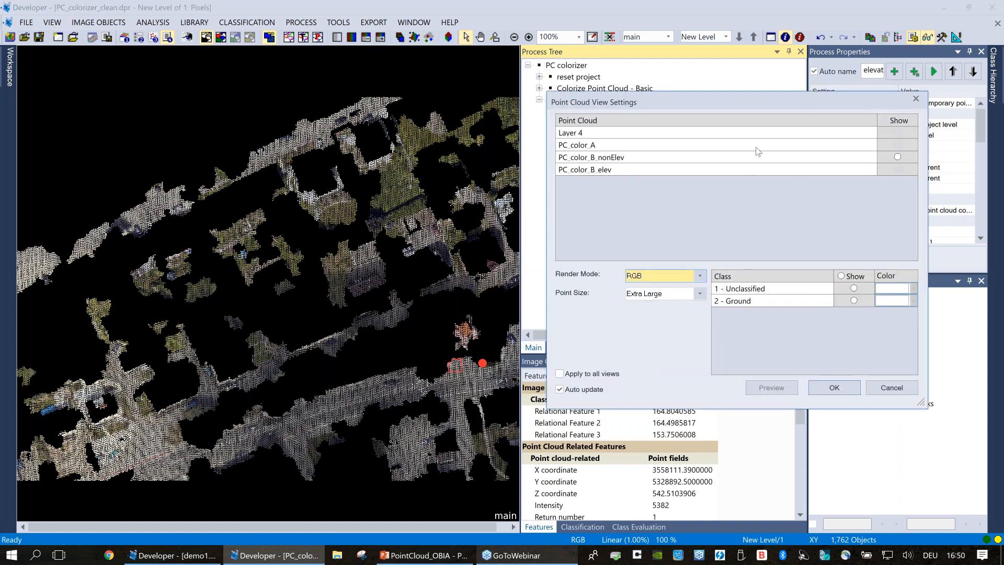
{"action": "left_click", "coordinate": [900, 169]}
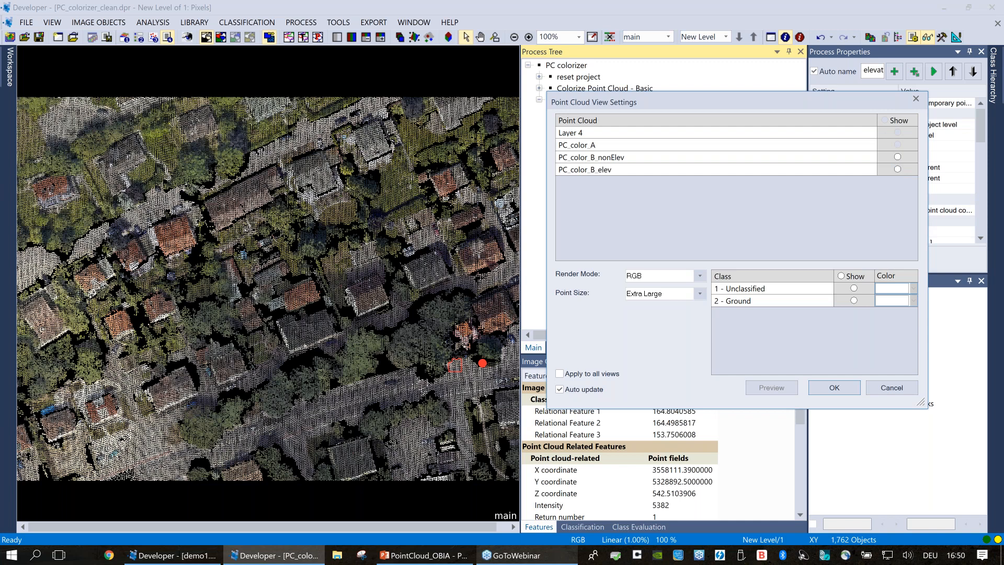
{"action": "left_click", "coordinate": [834, 388]}
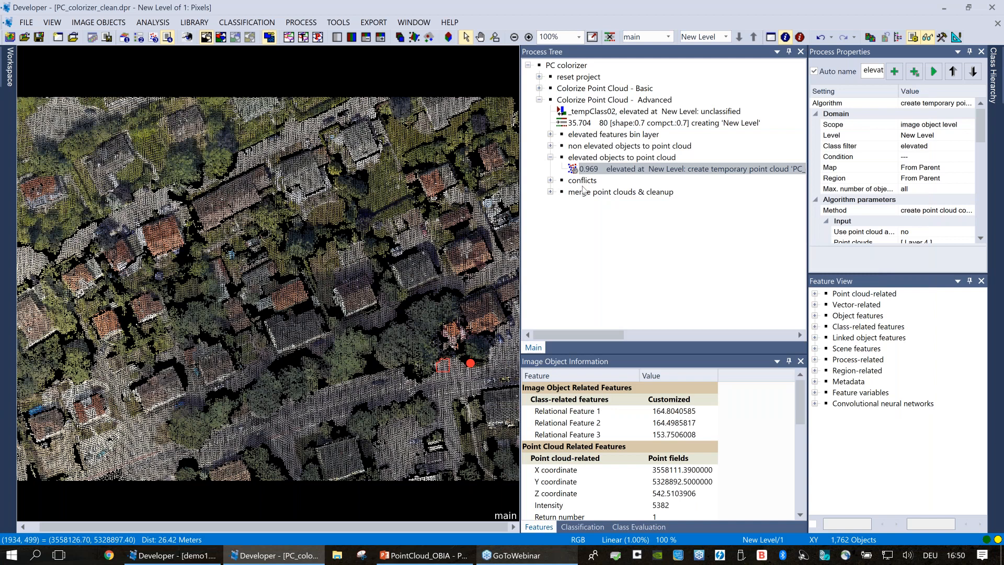
Show the classification over the points and grow the _tempClass02 objects into unclassified with 4 cycles of pixel-based object resizing
{"action": "left_click", "coordinate": [550, 180]}
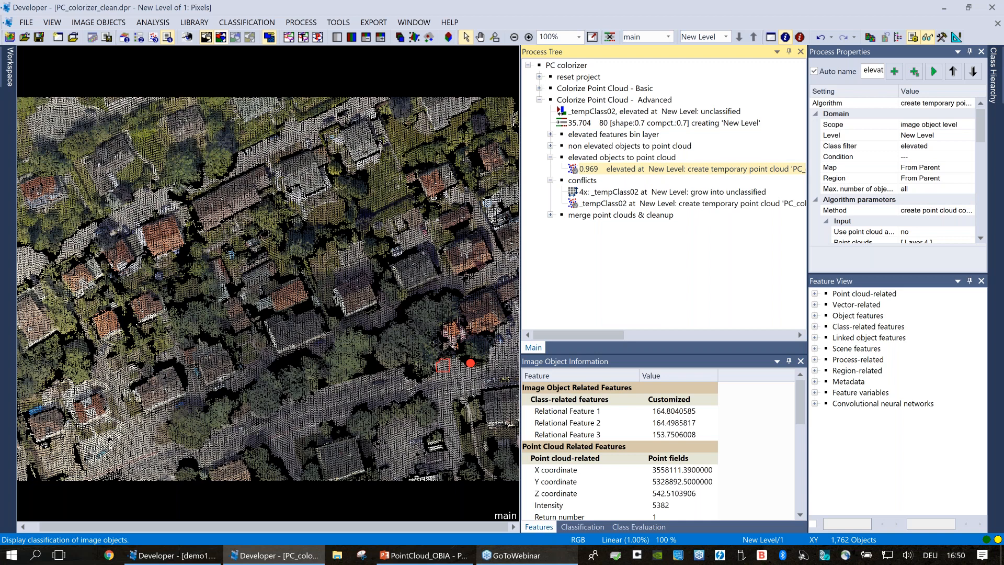
{"action": "left_click", "coordinate": [678, 192]}
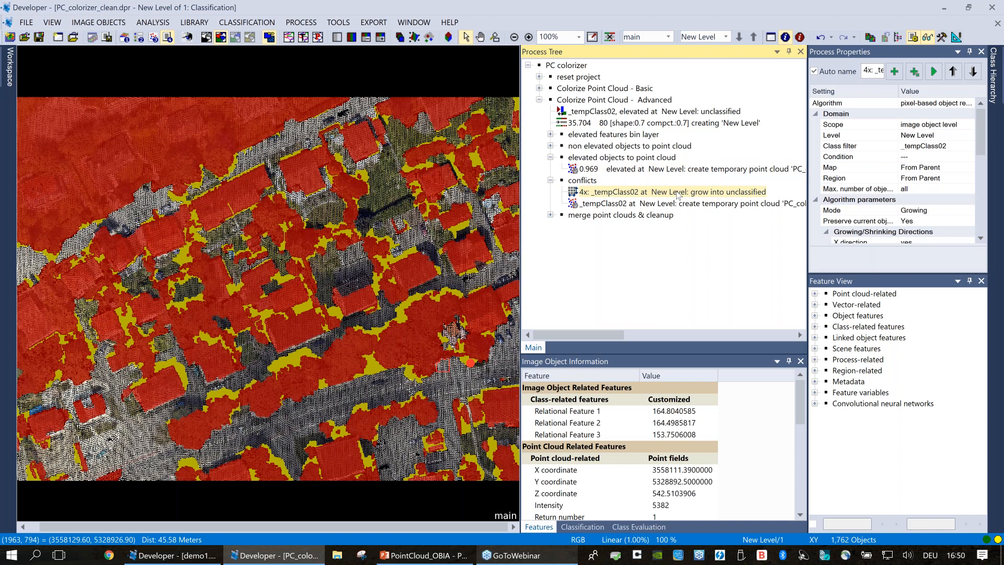
{"action": "double_click", "coordinate": [678, 193]}
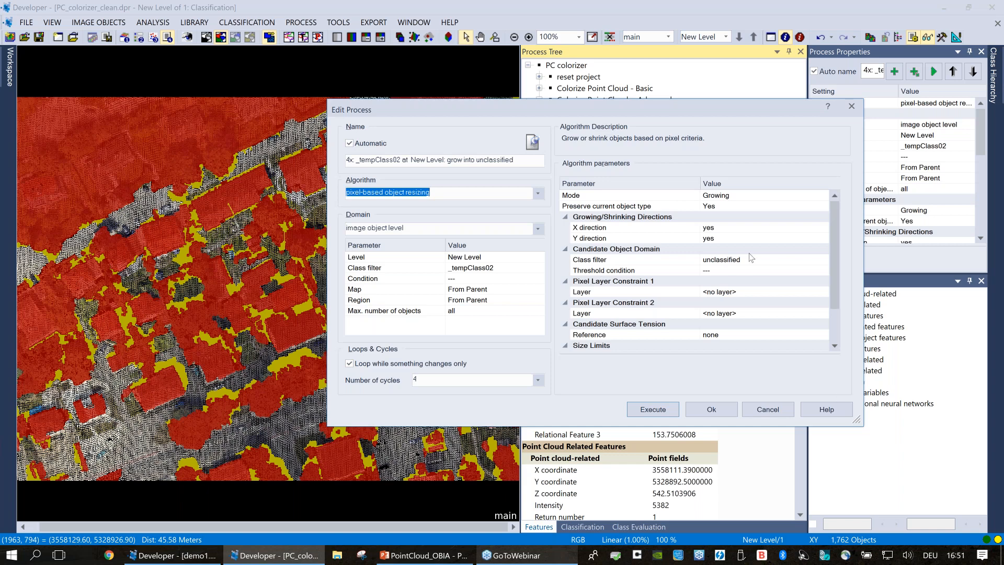
{"action": "left_click", "coordinate": [660, 413]}
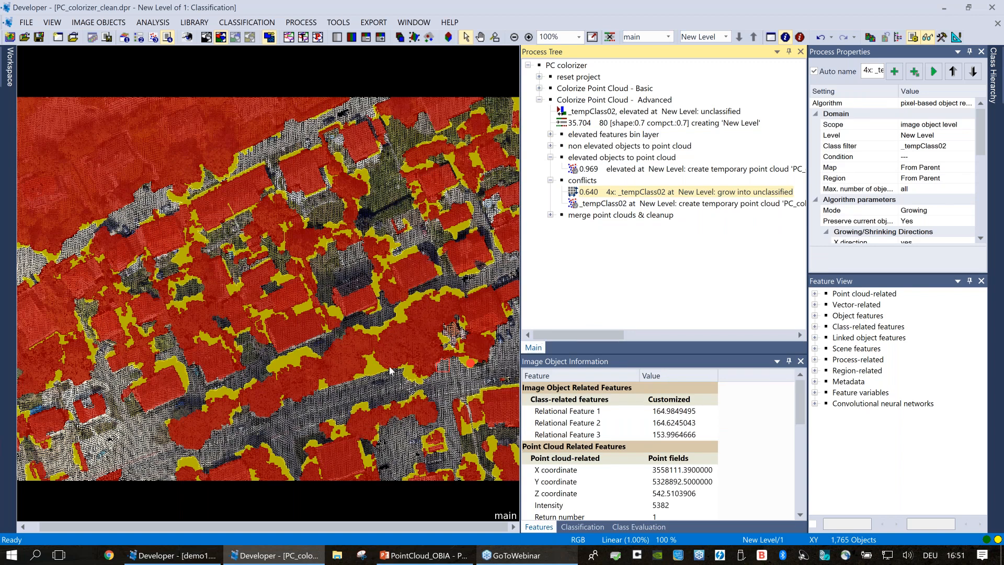
{"action": "scroll", "coordinate": [389, 370], "scroll_direction": "up", "scroll_amount": 1}
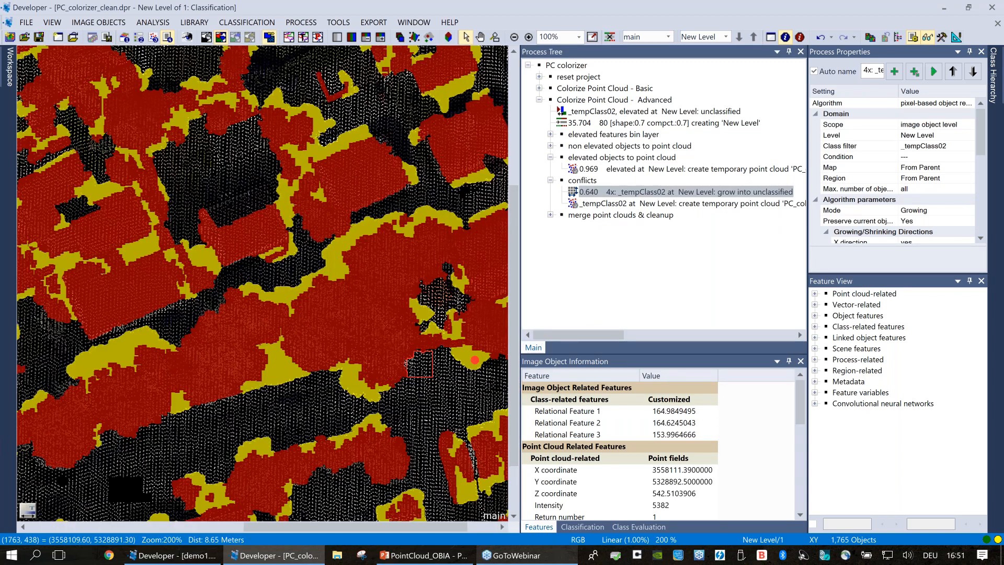
Review the conflict point cloud process's settings, including its Ground class filter, PC_color_B_conflict output layer and red, green and blue field values
{"action": "left_click", "coordinate": [626, 203]}
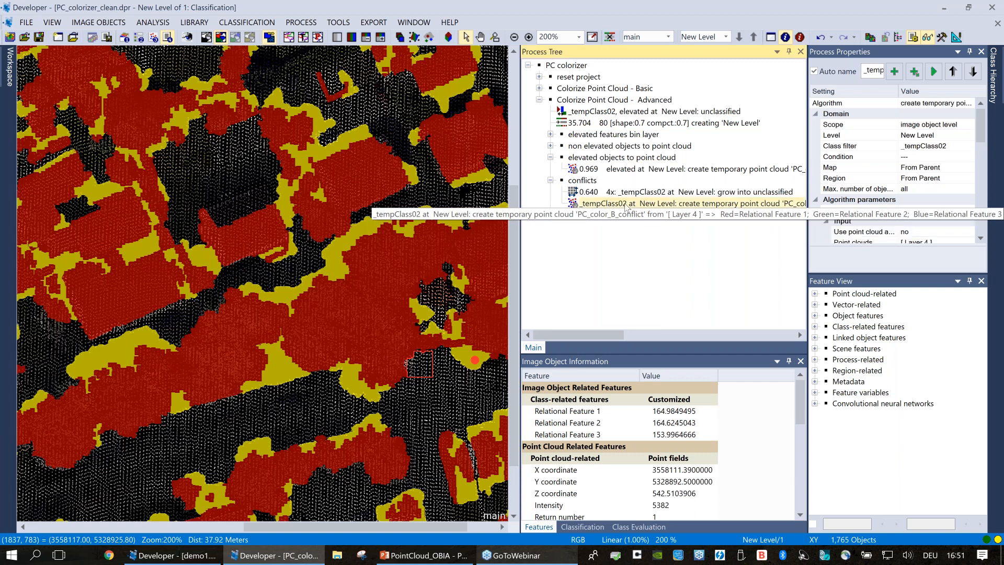
{"action": "double_click", "coordinate": [626, 205]}
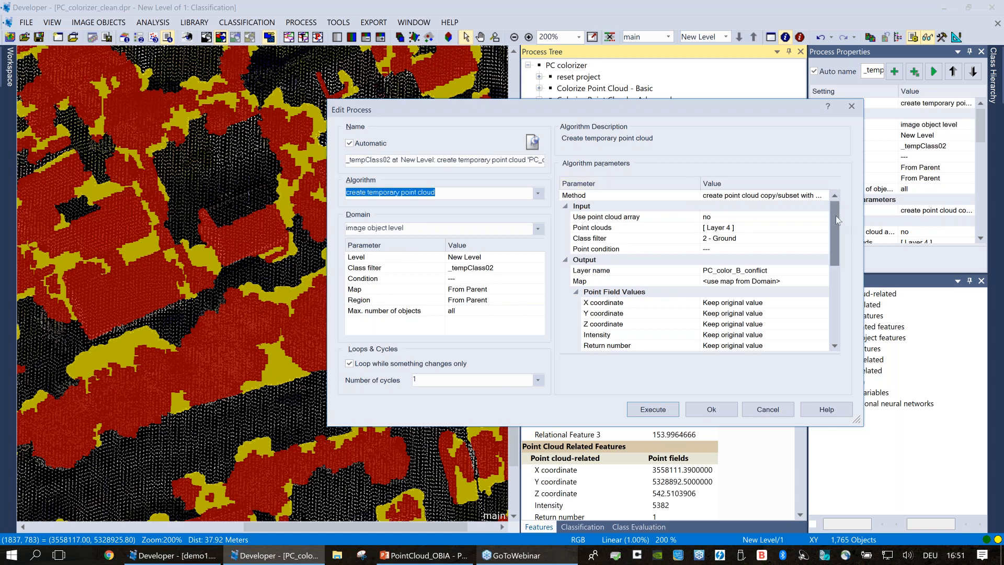
{"action": "left_click", "coordinate": [664, 241]}
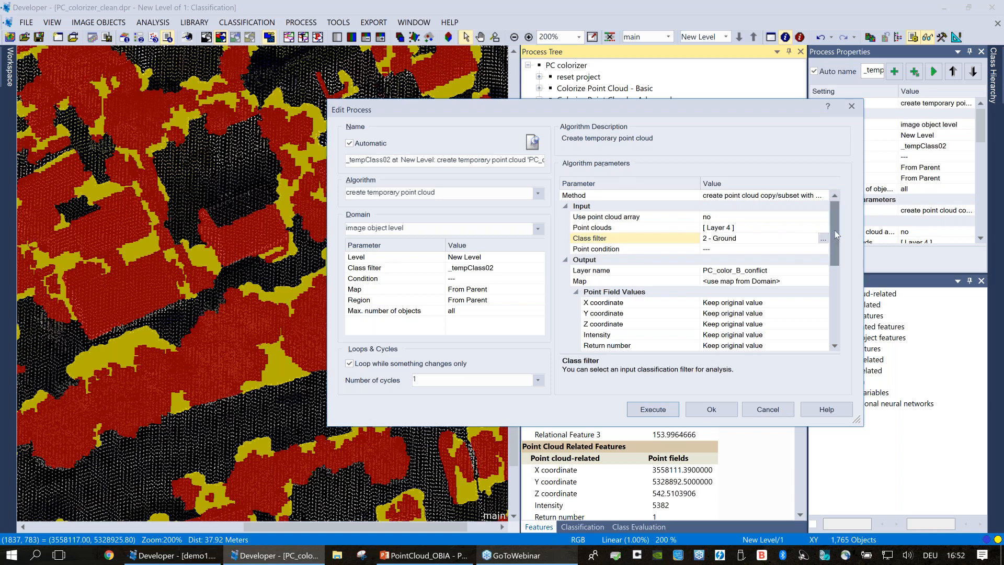
{"action": "left_click_drag", "start_coordinate": [835, 228], "coordinate": [835, 244]}
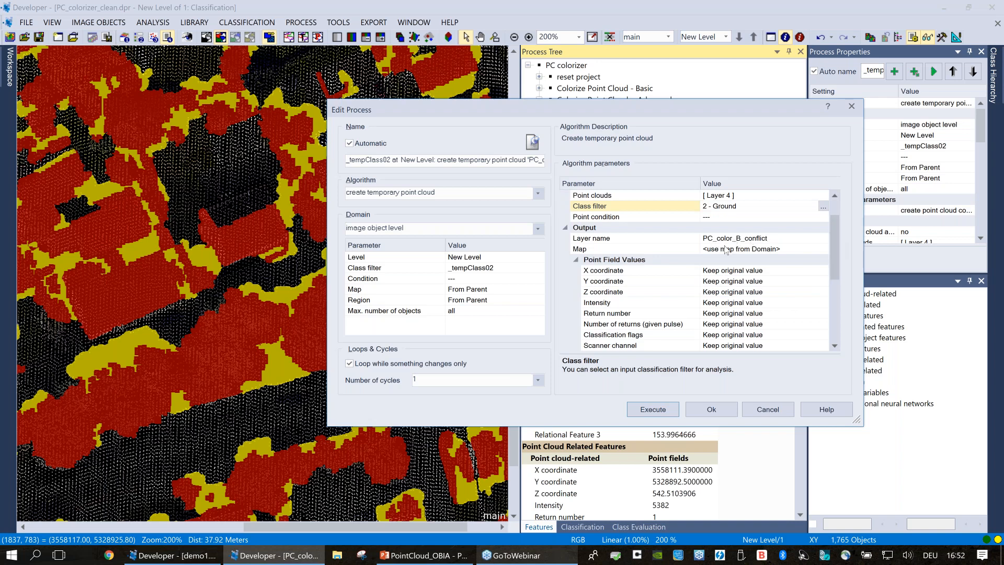
{"action": "left_click_drag", "start_coordinate": [835, 248], "coordinate": [845, 306]}
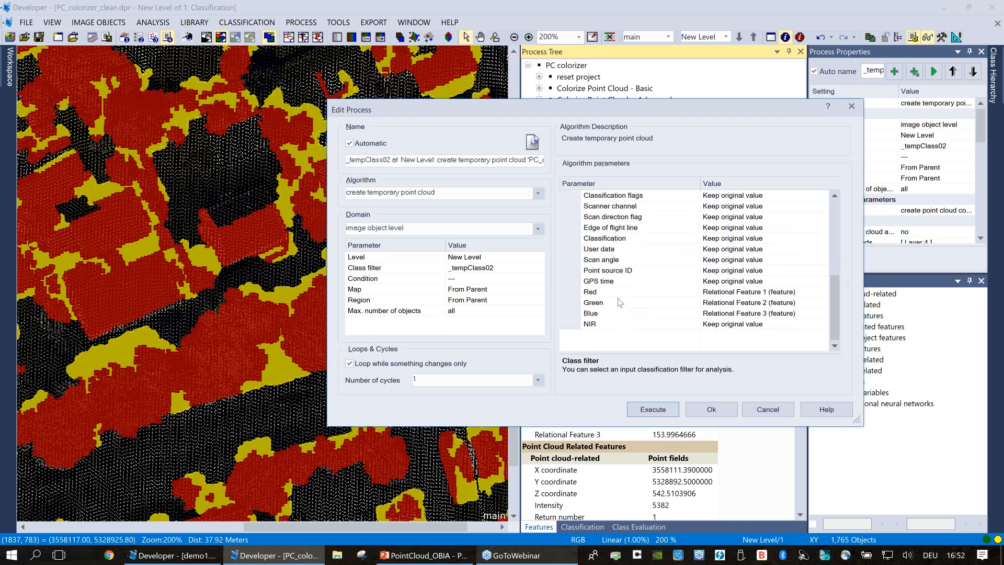
{"action": "left_click", "coordinate": [616, 293]}
{"action": "key", "text": "Down"}
{"action": "left_click", "coordinate": [610, 316]}
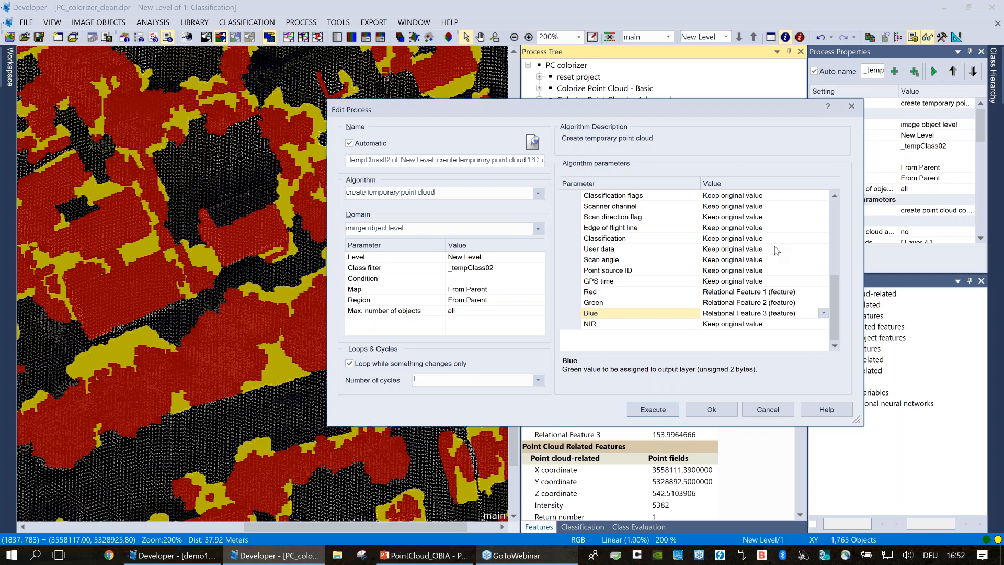
{"action": "left_click", "coordinate": [775, 413]}
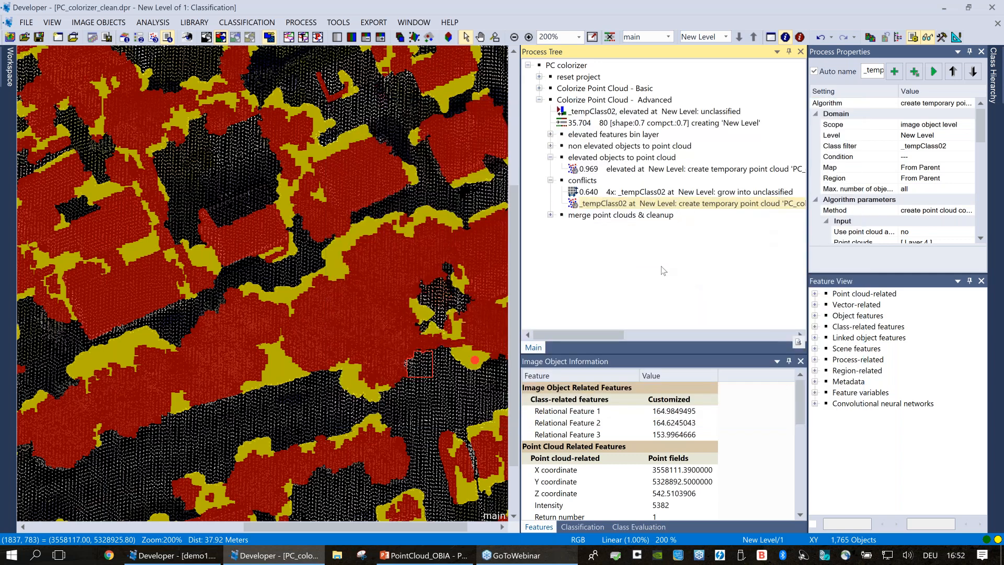
Examine the definition of the customized class-related feature Relational Feature 1, including its relational function, distance and neighbor class, without changing it
{"action": "left_click", "coordinate": [815, 327]}
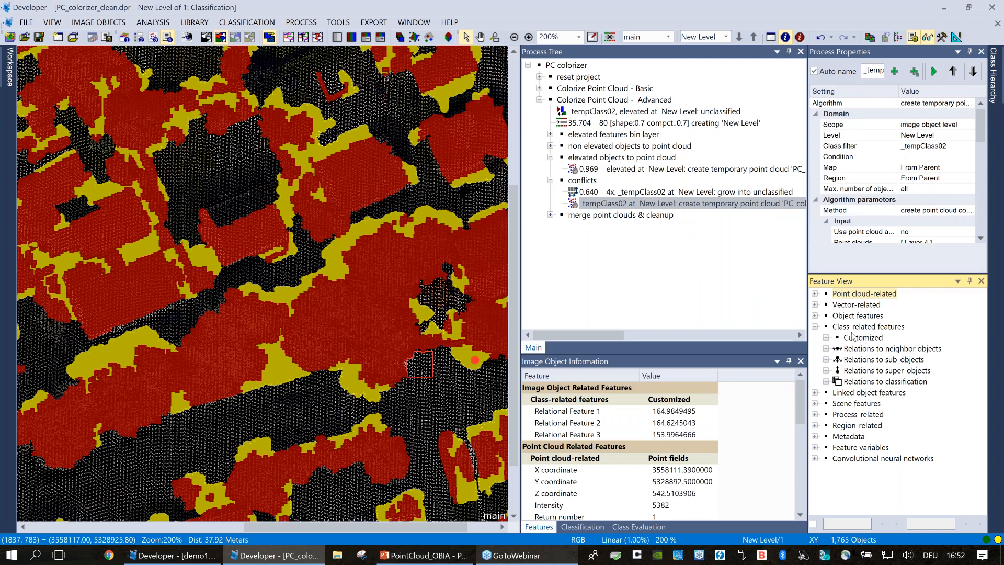
{"action": "left_click", "coordinate": [826, 338]}
{"action": "left_click", "coordinate": [903, 349]}
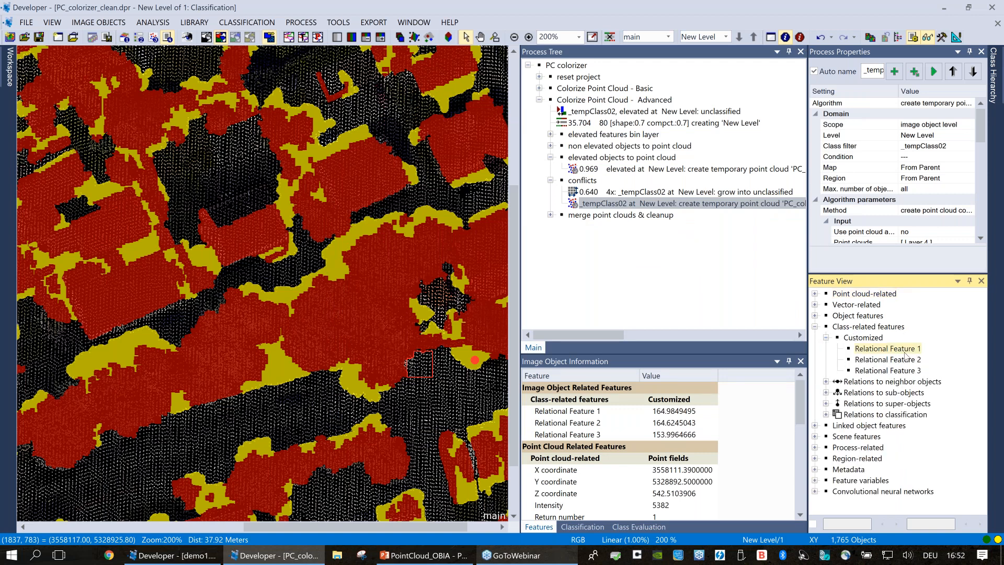
{"action": "right_click", "coordinate": [905, 356]}
{"action": "left_click", "coordinate": [904, 375]}
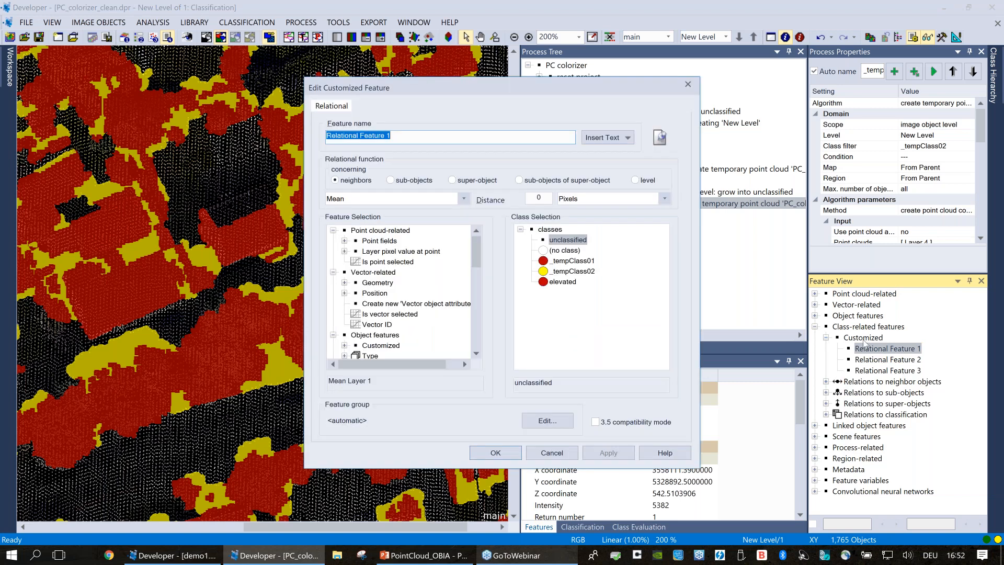
{"action": "left_click_drag", "start_coordinate": [602, 91], "coordinate": [651, 90]}
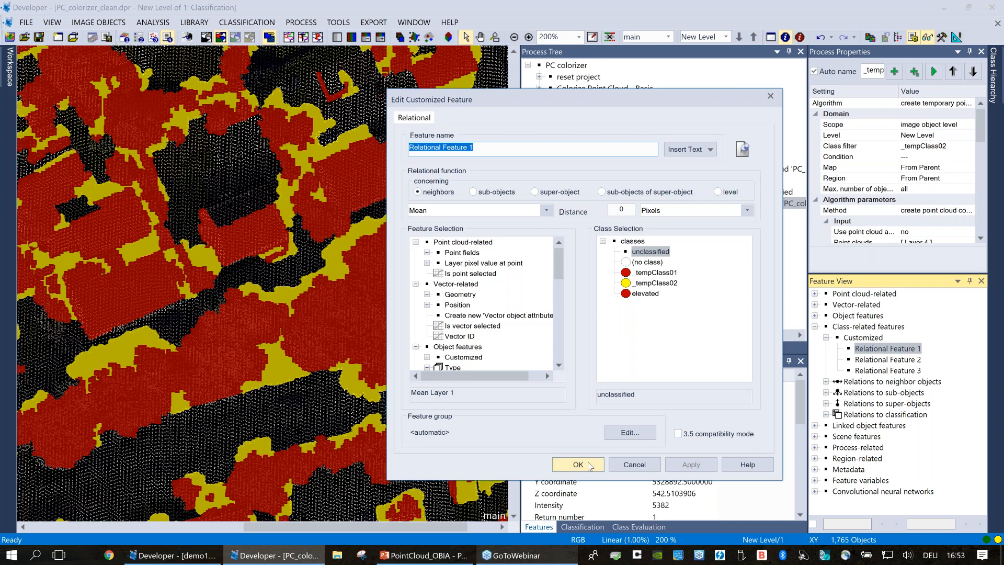
{"action": "left_click", "coordinate": [646, 469]}
{"action": "left_click", "coordinate": [898, 368]}
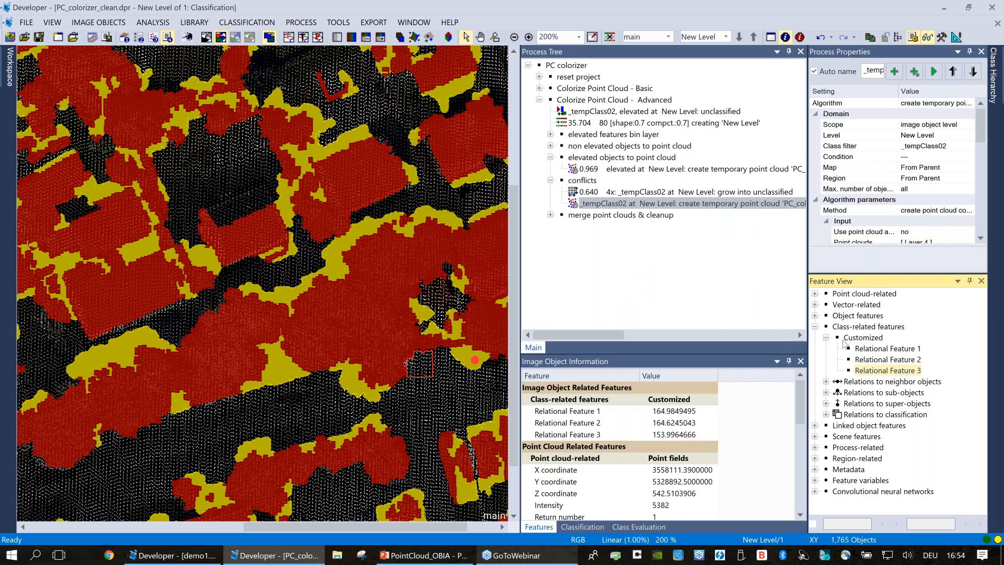
Execute the _tempClass02 conflict process, coloring Layer 4 ground points from Relational Features 1–3 into PC_color_B_conflict
{"action": "left_click", "coordinate": [759, 208]}
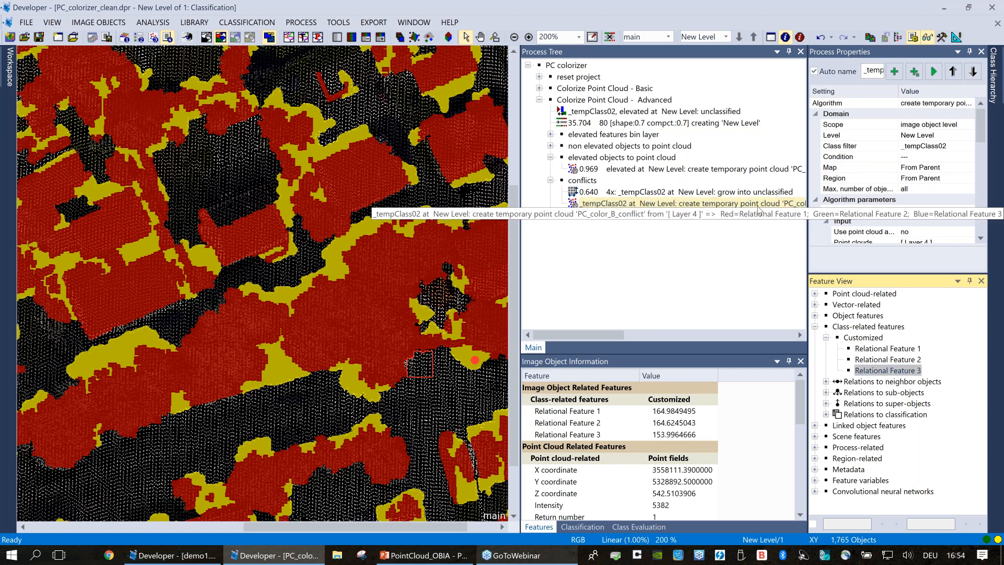
{"action": "right_click", "coordinate": [759, 209]}
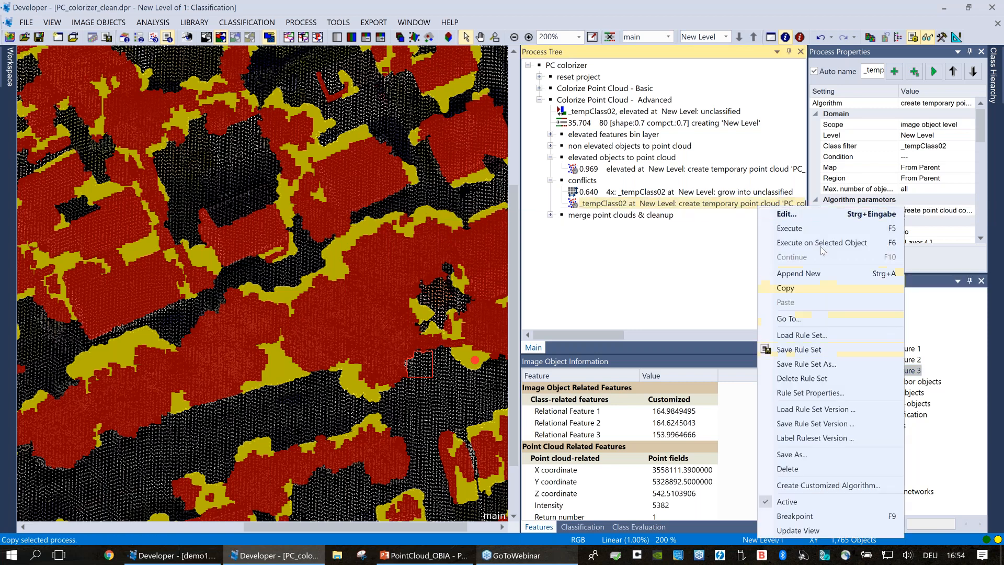
{"action": "left_click", "coordinate": [821, 229]}
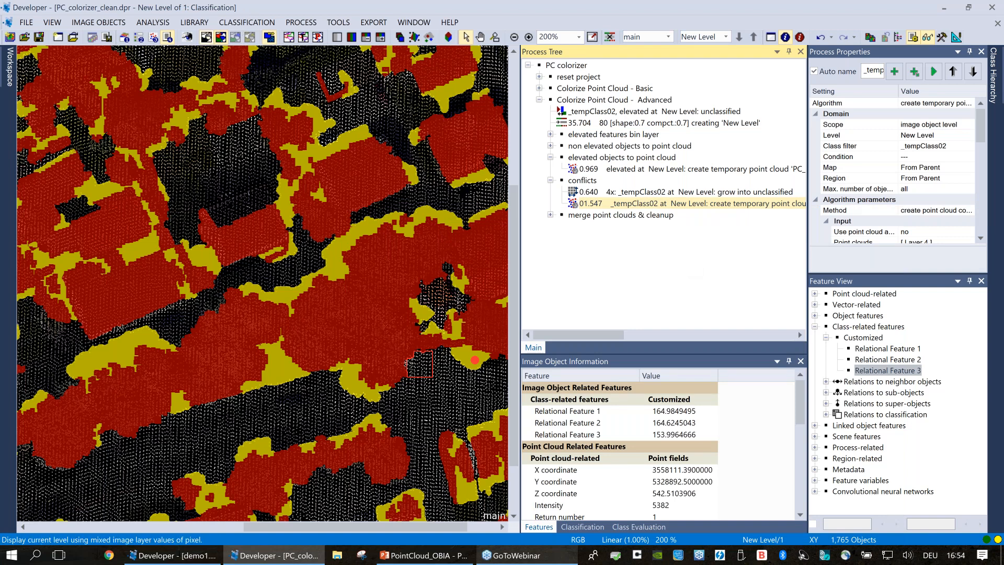
Hide the classification and display PC_color_B_conflict together with the non-elevated and elevated clouds, inspecting the combined points across the scene
{"action": "left_click", "coordinate": [207, 37]}
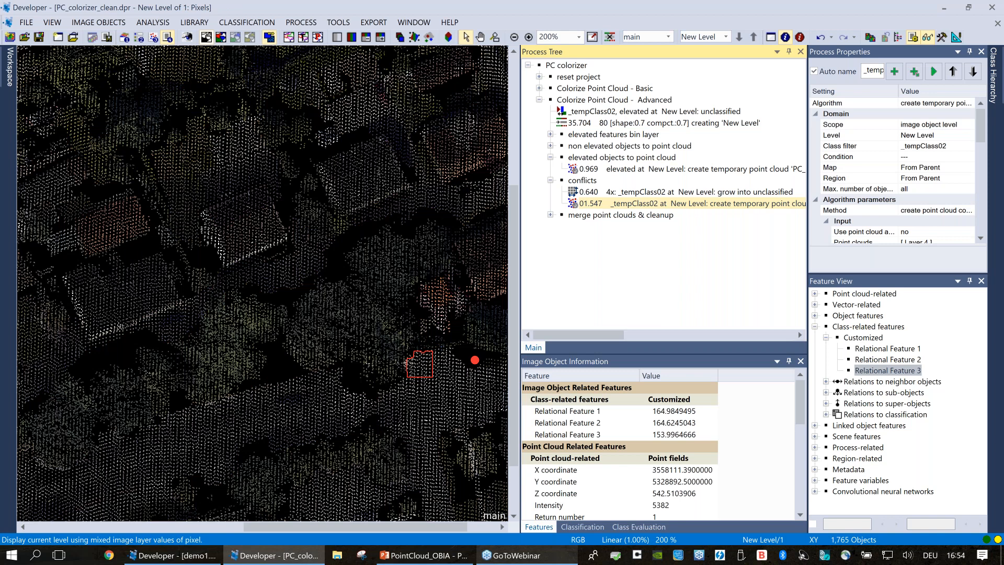
{"action": "left_click", "coordinate": [429, 37]}
{"action": "left_click", "coordinate": [901, 181]}
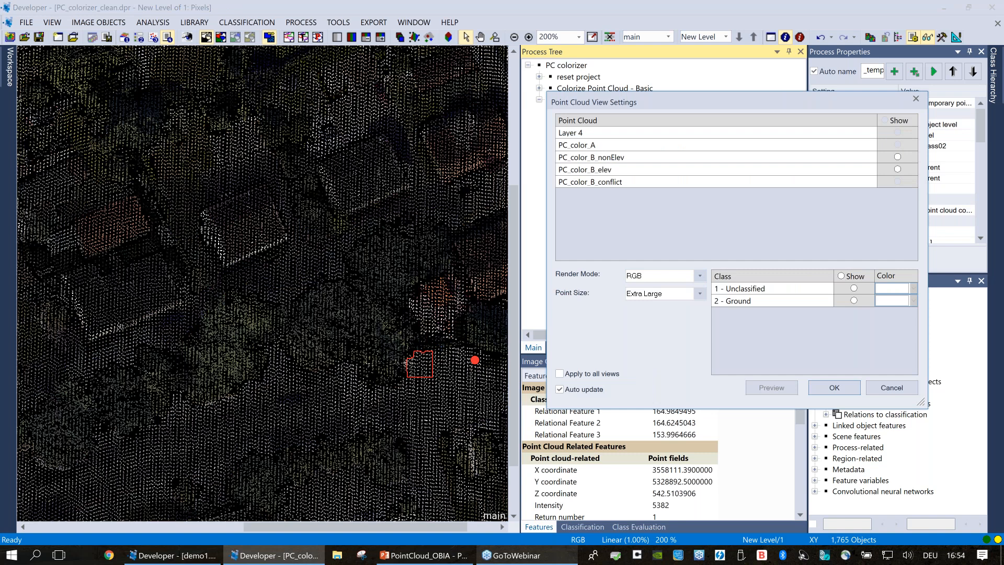
{"action": "left_click", "coordinate": [834, 388]}
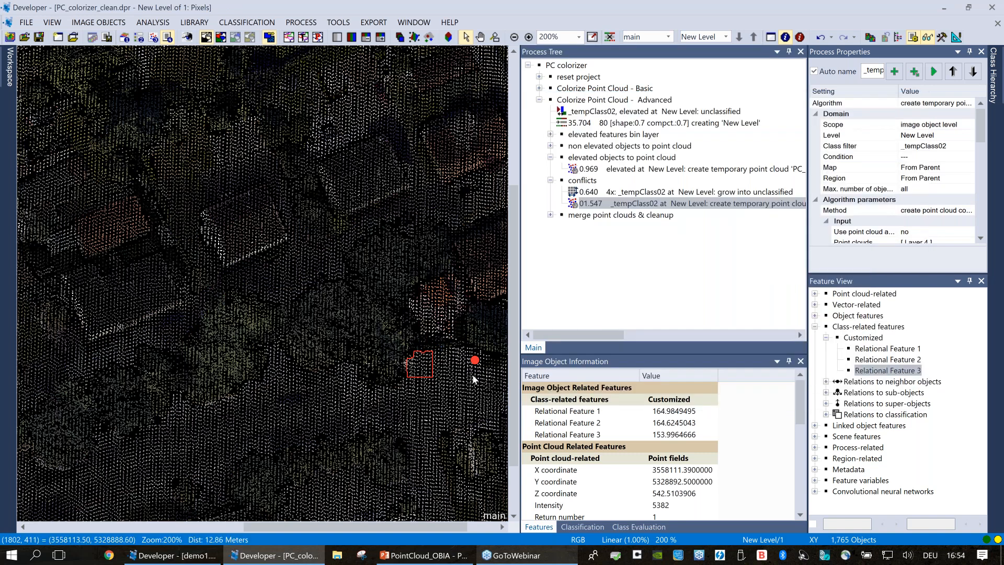
{"action": "left_click_drag", "start_coordinate": [473, 376], "coordinate": [428, 347]}
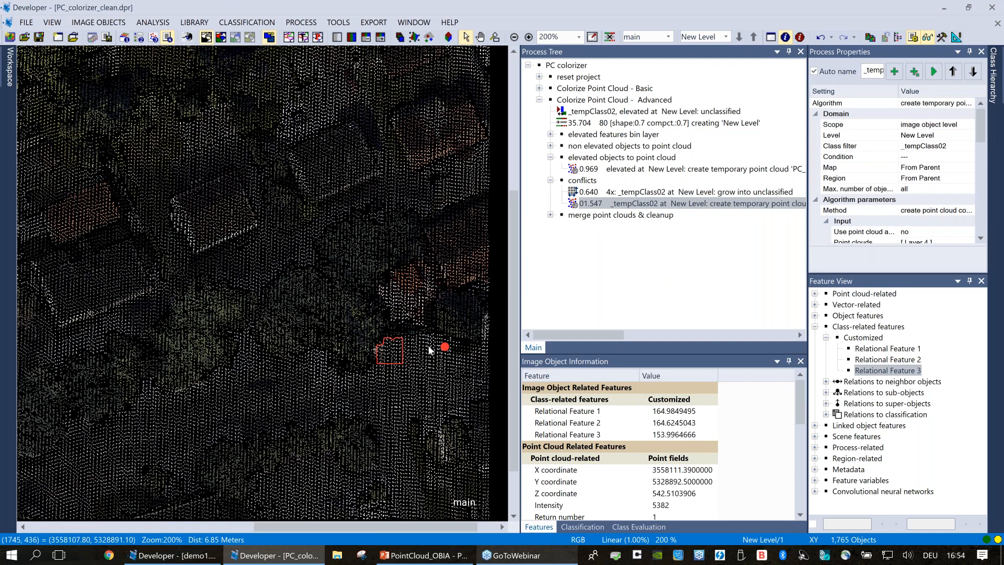
{"action": "left_click_drag", "start_coordinate": [429, 351], "coordinate": [394, 317]}
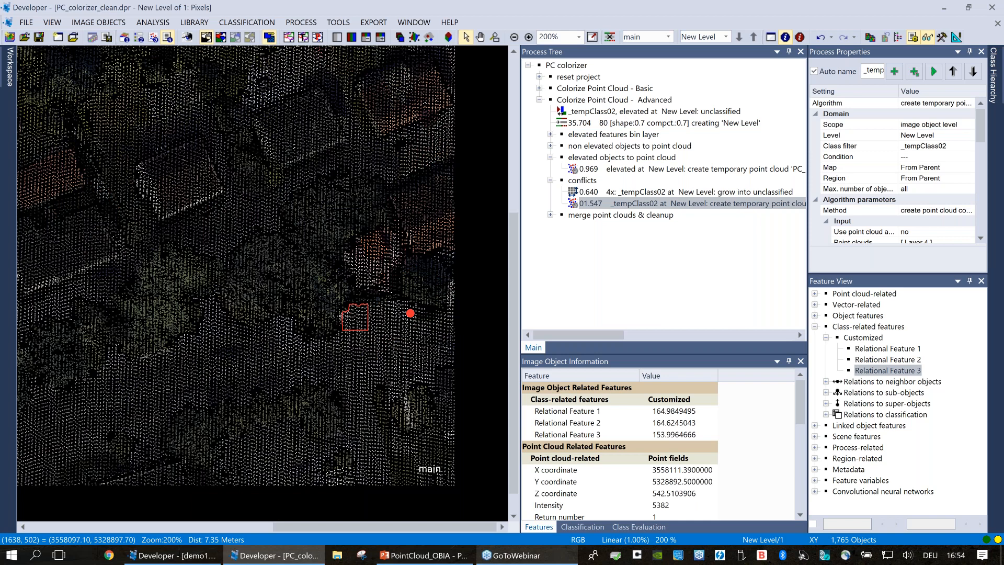
{"action": "scroll", "coordinate": [450, 355], "scroll_direction": "down", "scroll_amount": 1}
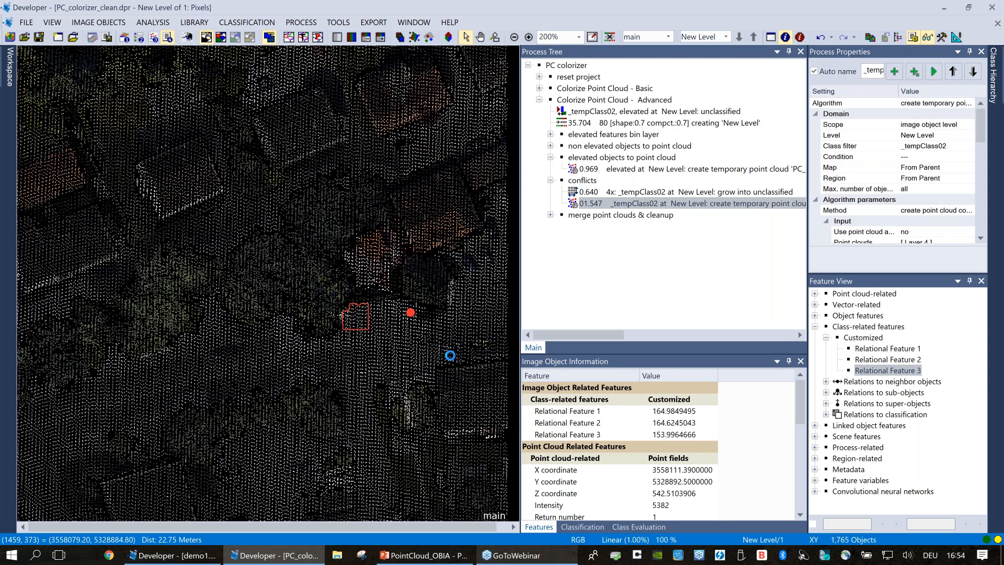
{"action": "scroll", "coordinate": [450, 355], "scroll_direction": "down", "scroll_amount": 1}
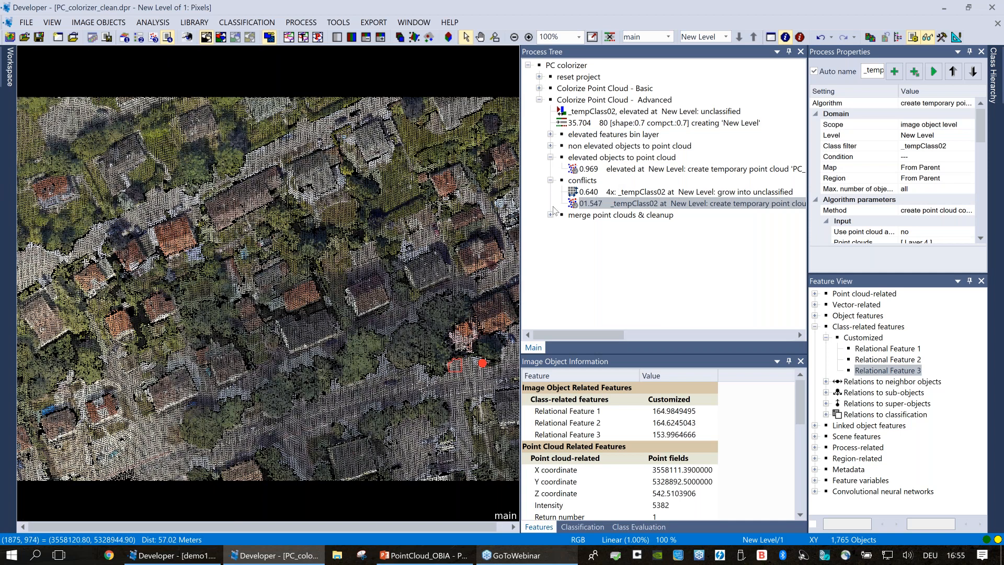
Check the merge process's input clouds and execute it, combining PC_color_B_conflict, PC_color_B_elev and PC_color_B_nonElev into PC_color_B
{"action": "left_click", "coordinate": [551, 181]}
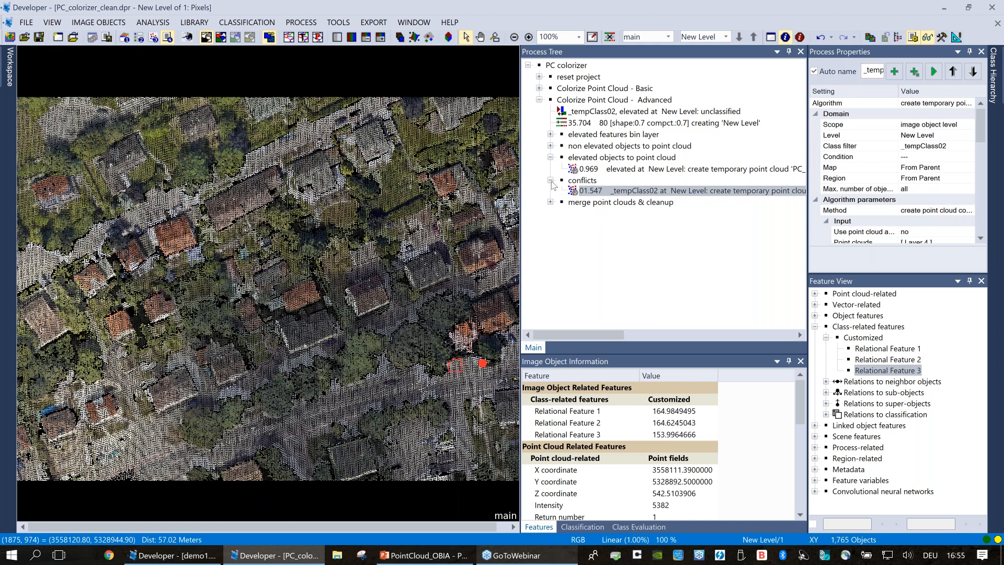
{"action": "left_click", "coordinate": [551, 181]}
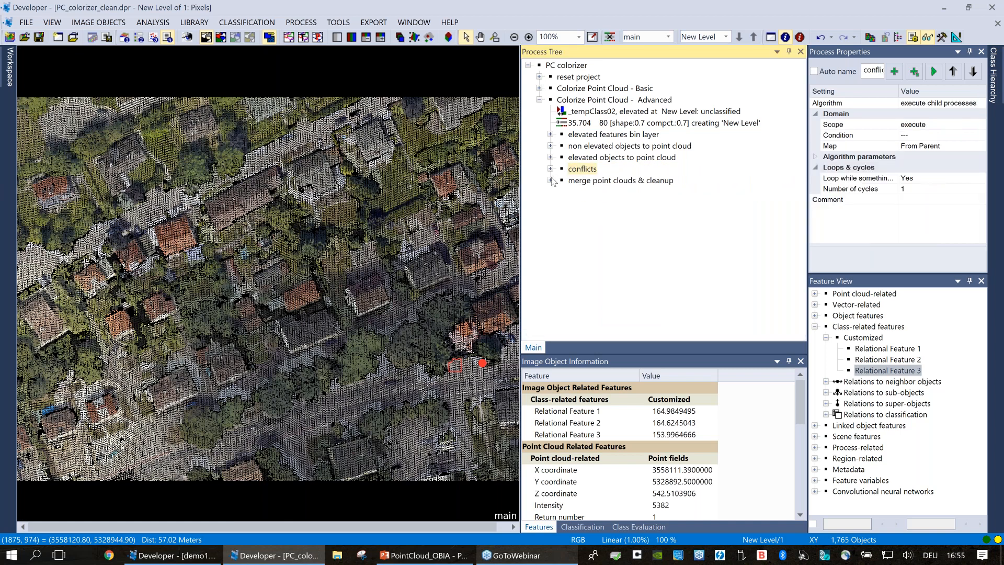
{"action": "left_click", "coordinate": [550, 180]}
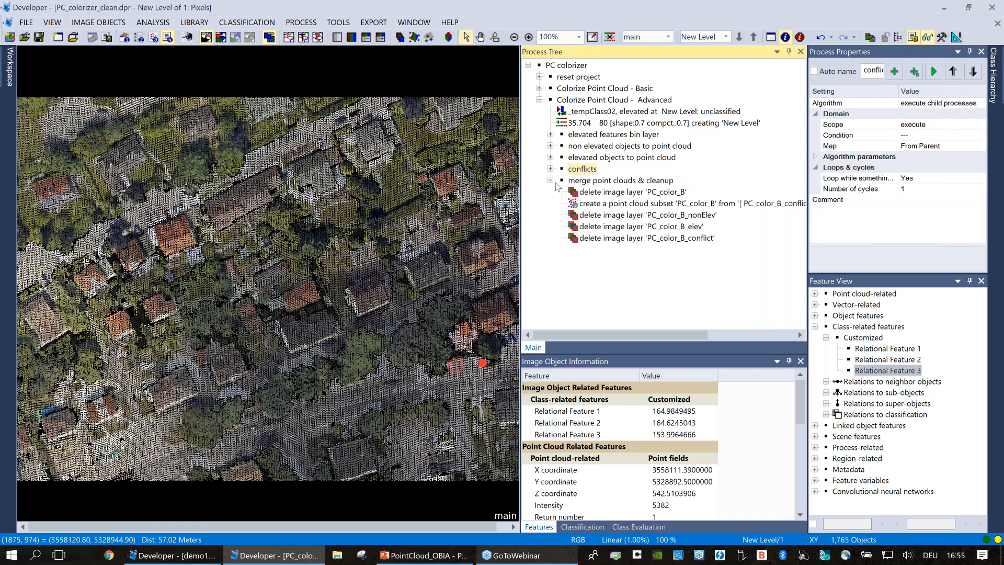
{"action": "left_click", "coordinate": [619, 205]}
{"action": "double_click", "coordinate": [617, 205]}
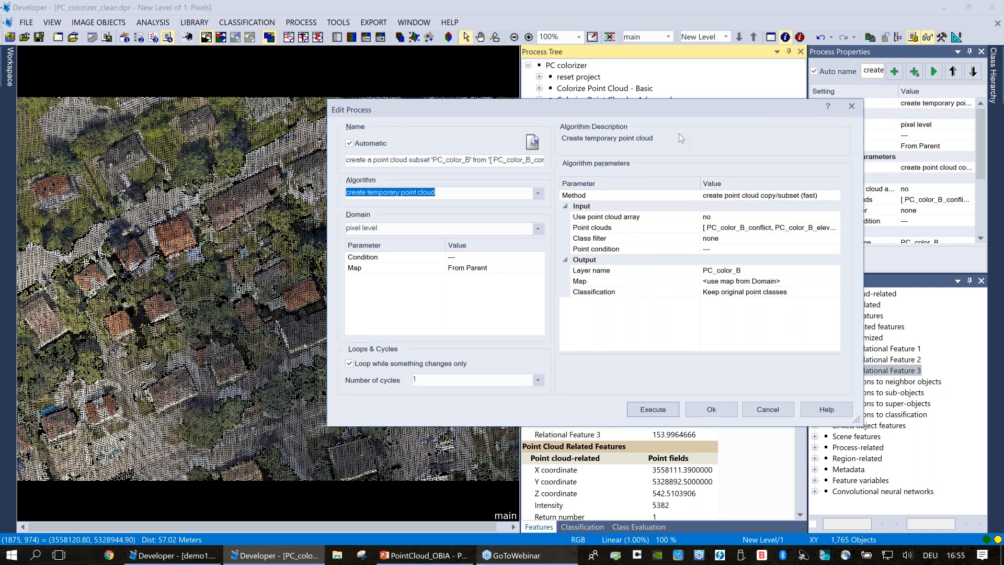
{"action": "left_click", "coordinate": [665, 230]}
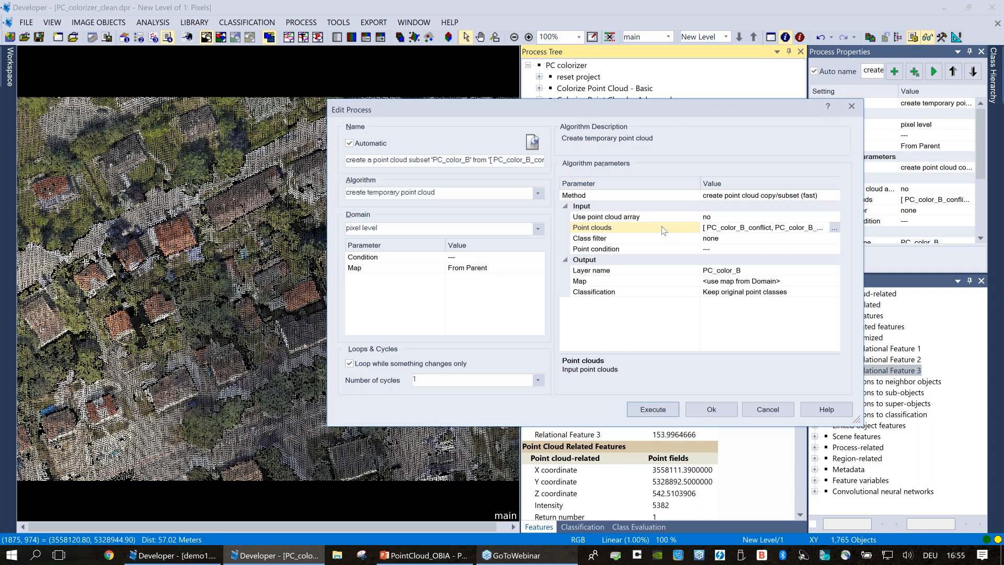
{"action": "left_click", "coordinate": [835, 228]}
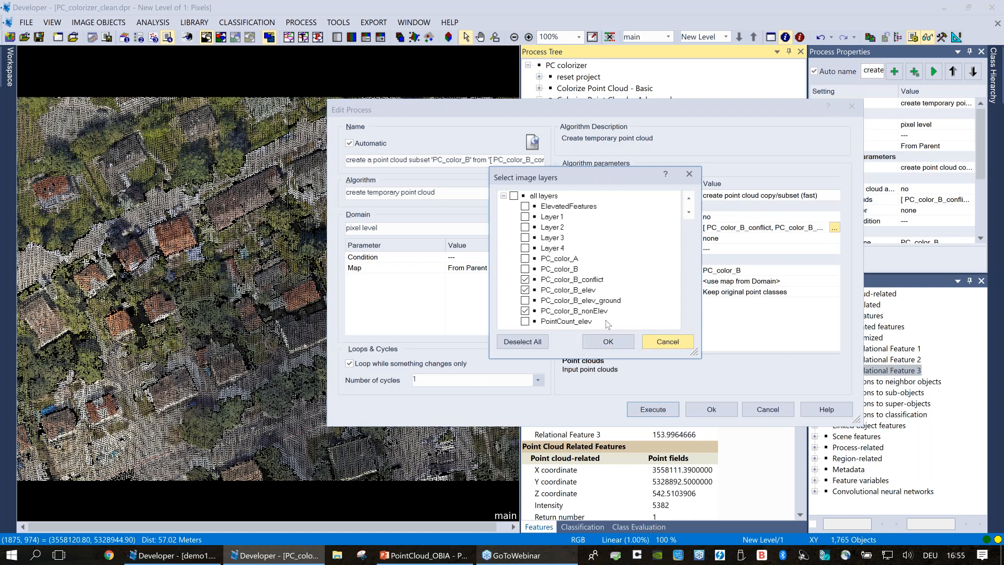
{"action": "left_click", "coordinate": [670, 341]}
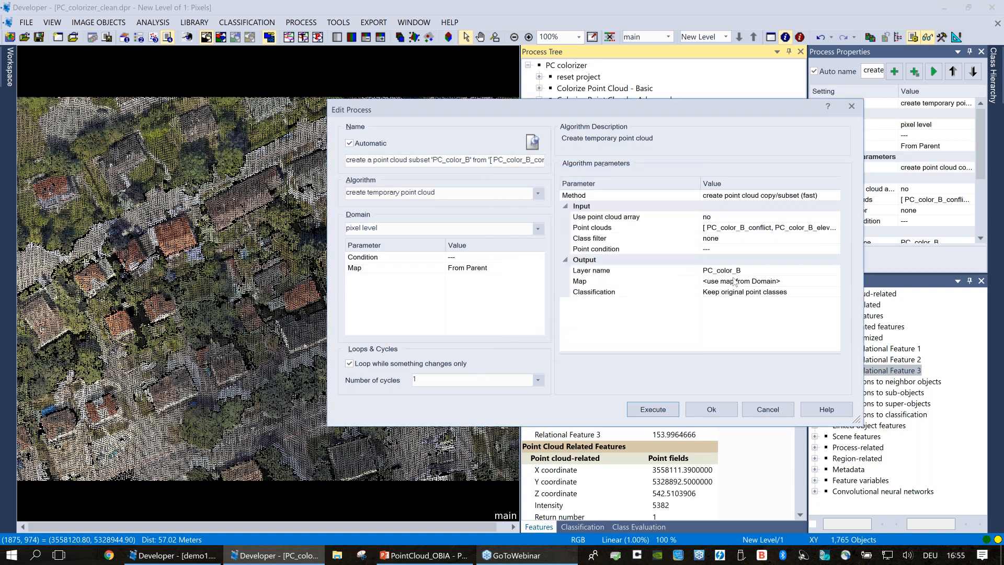
{"action": "left_click", "coordinate": [666, 411]}
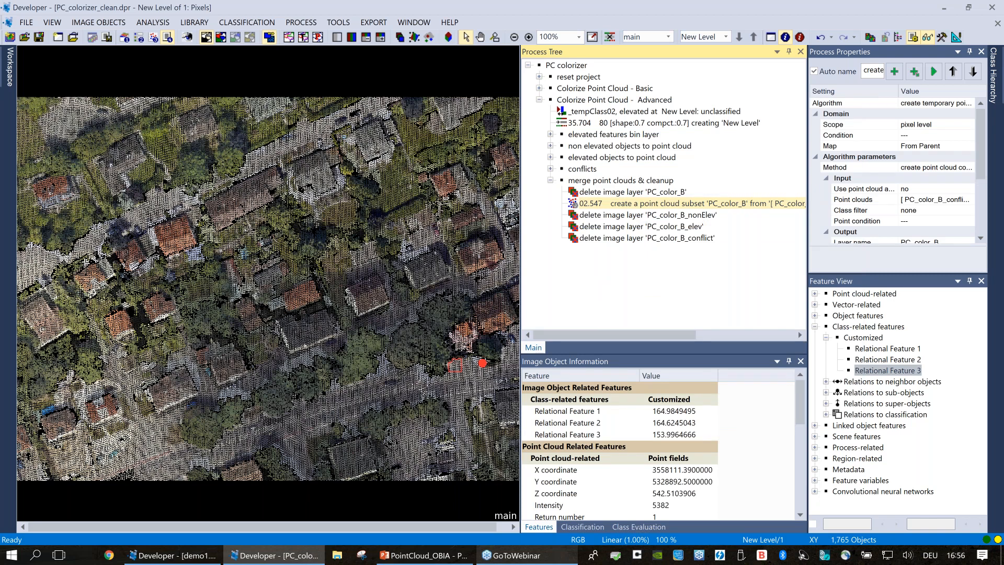
Execute the cleanup processes that delete the PC_color_B_nonElev, PC_color_B_elev and PC_color_B_conflict layers
{"action": "key", "text": "Down"}
{"action": "key", "text": "F5"}
{"action": "key", "text": "Down"}
{"action": "key", "text": "F5"}
{"action": "key", "text": "Down"}
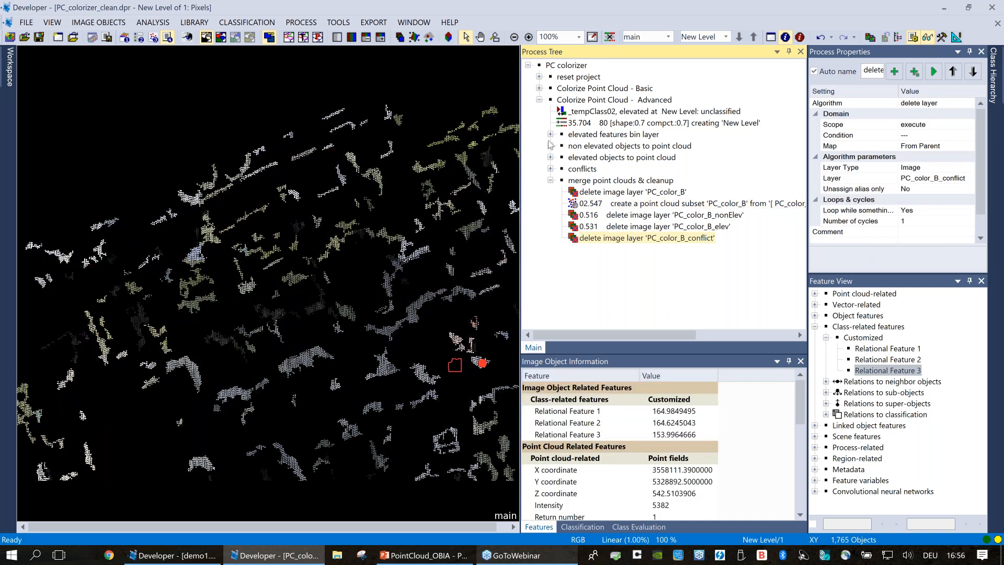
{"action": "key", "text": "F5"}
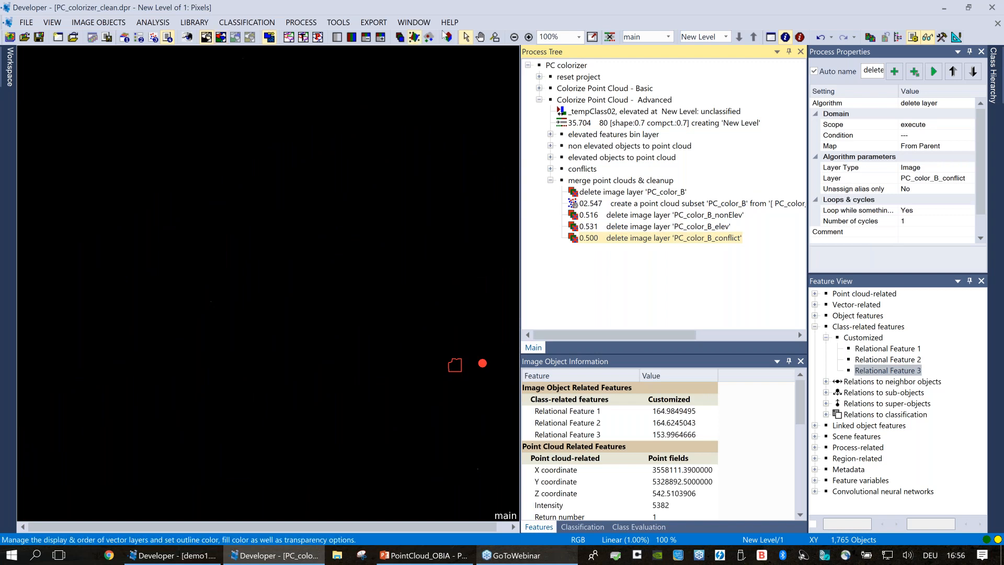
Display the merged PC_color_B point cloud in RGB render mode
{"action": "left_click", "coordinate": [429, 36]}
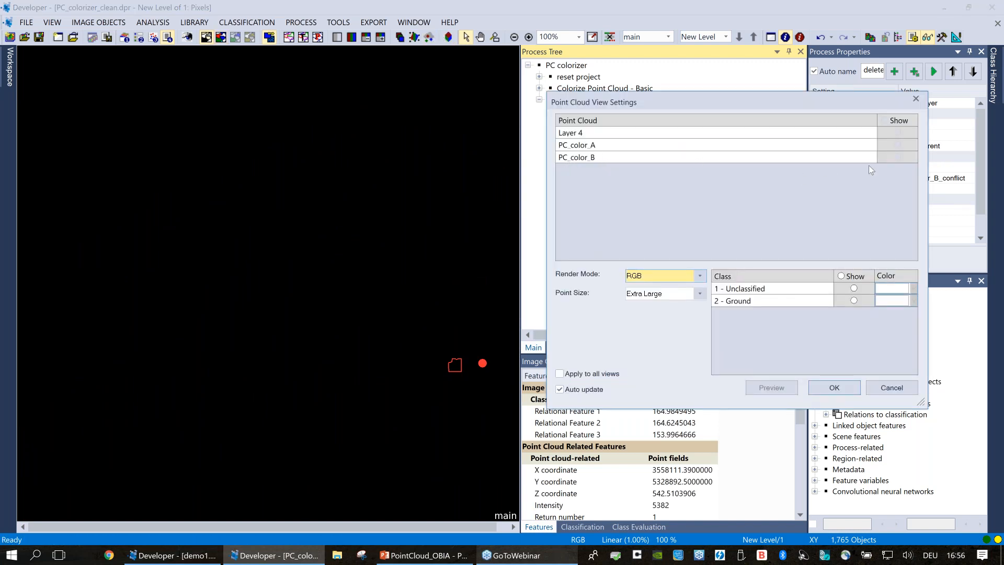
{"action": "left_click", "coordinate": [900, 160]}
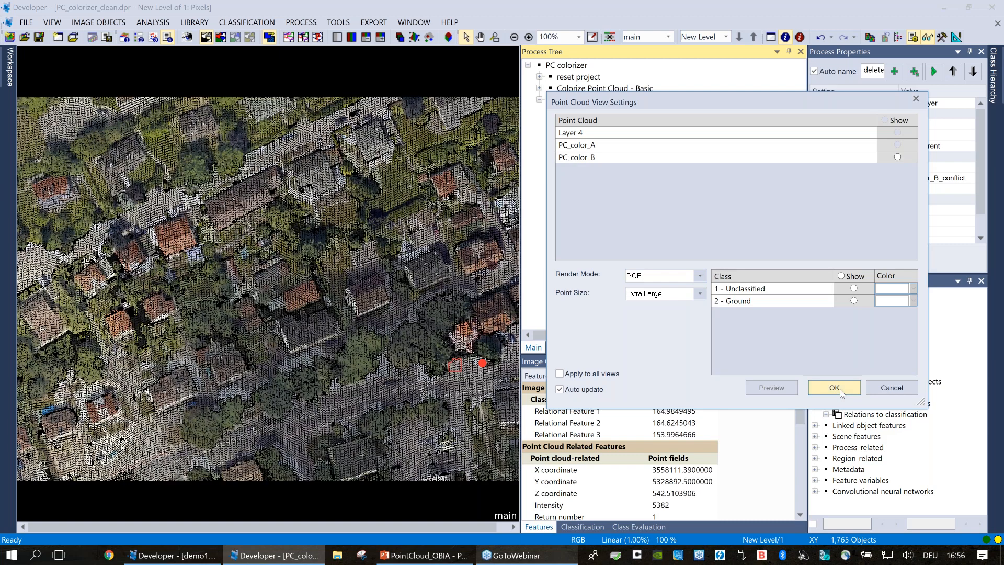
{"action": "left_click", "coordinate": [841, 390]}
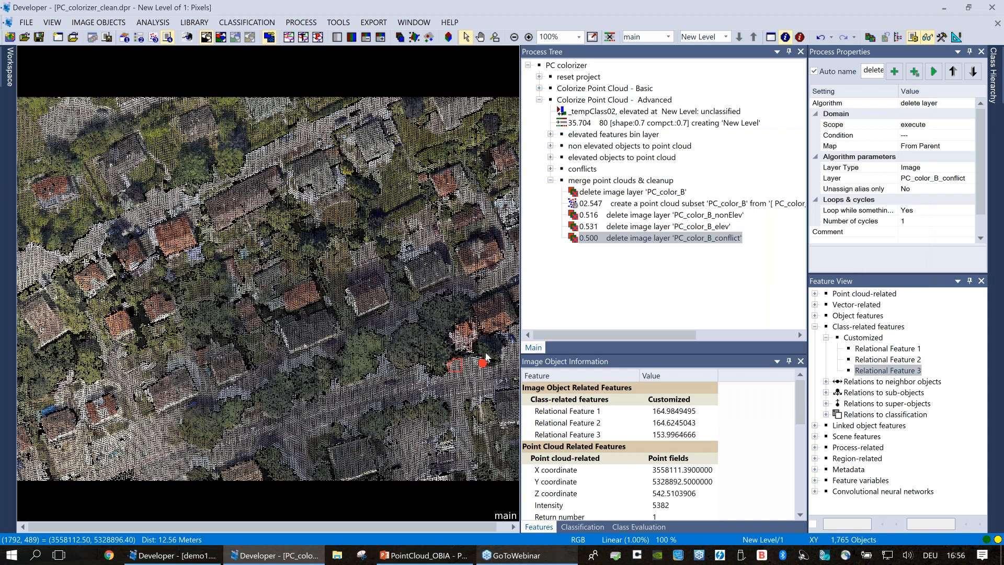
Open a 3D subset of PC_color_B around the orange-roofed house by the road, inspect it from several angles, and close it
{"action": "left_click_drag", "start_coordinate": [485, 356], "coordinate": [467, 353]}
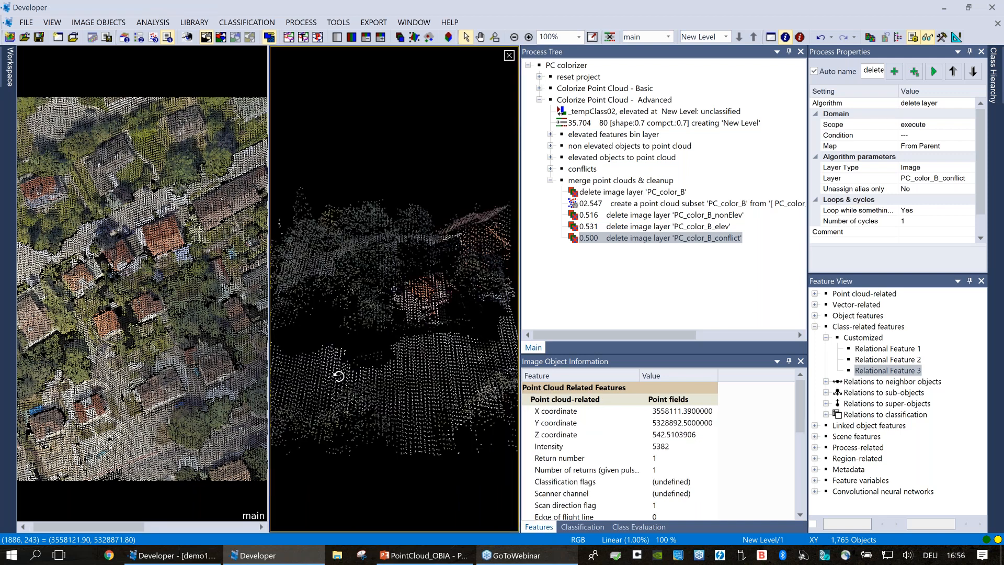
{"action": "left_click_drag", "start_coordinate": [338, 376], "coordinate": [453, 366]}
{"action": "left_click_drag", "start_coordinate": [395, 289], "coordinate": [401, 429]}
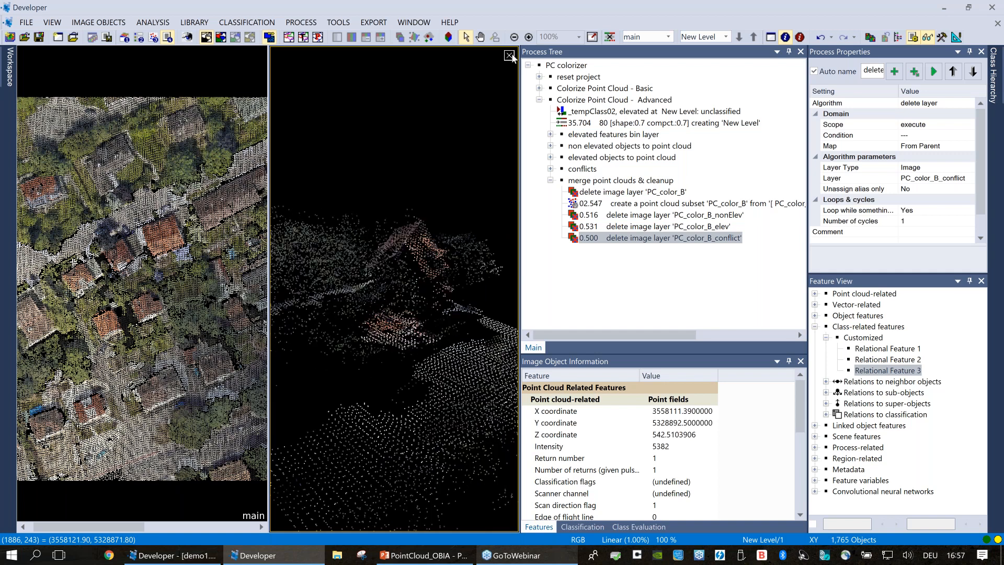
{"action": "left_click", "coordinate": [510, 55]}
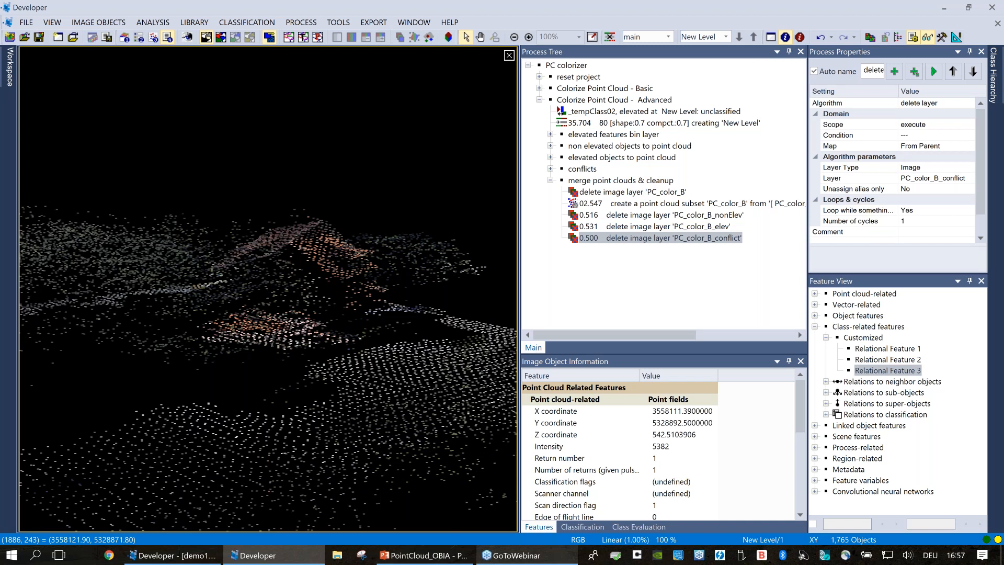
{"action": "left_click", "coordinate": [509, 56]}
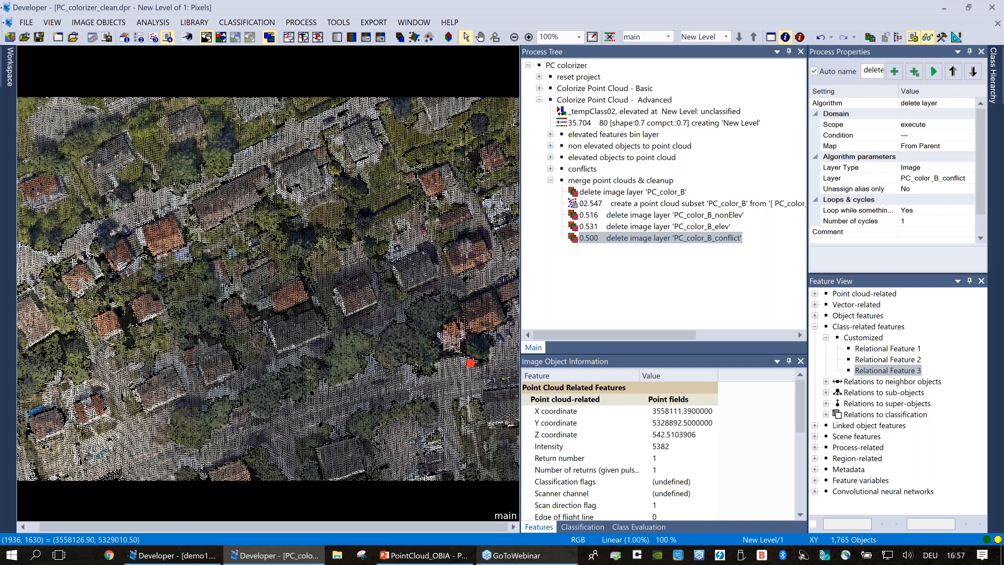
Split the view and display PC_color_A in place of PC_color_B in the second pane for comparison
{"action": "left_click", "coordinate": [437, 81]}
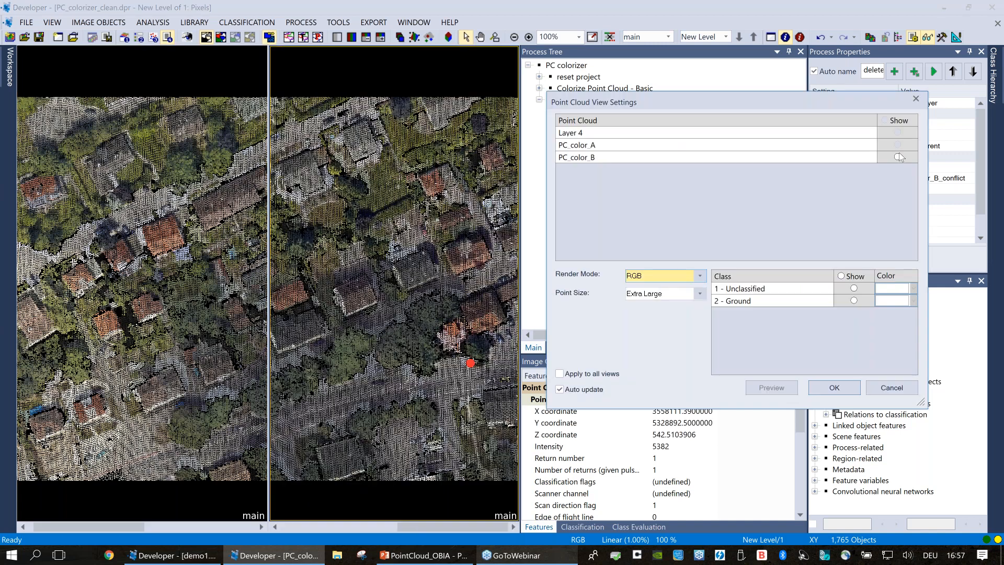
{"action": "left_click", "coordinate": [898, 157]}
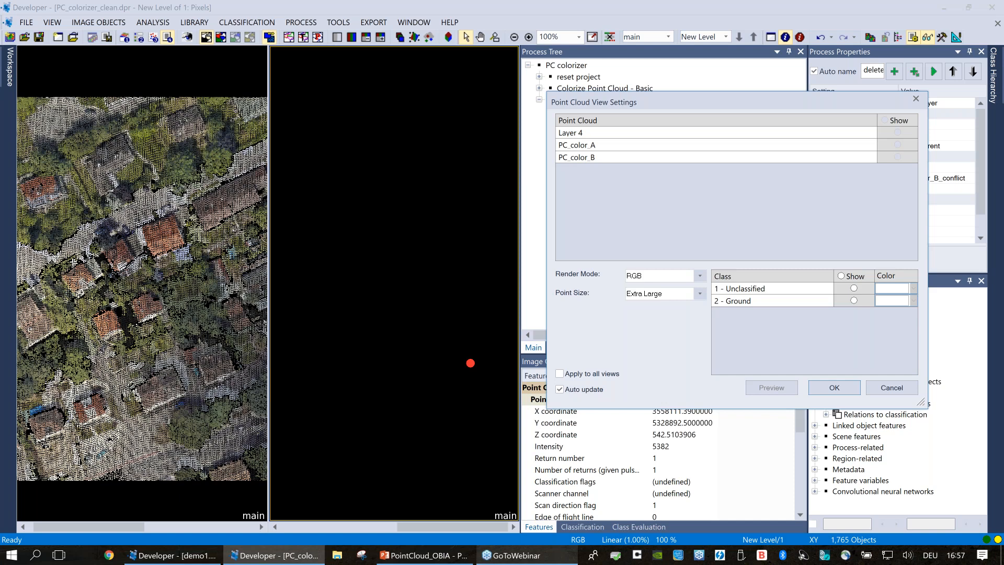
{"action": "left_click", "coordinate": [898, 144]}
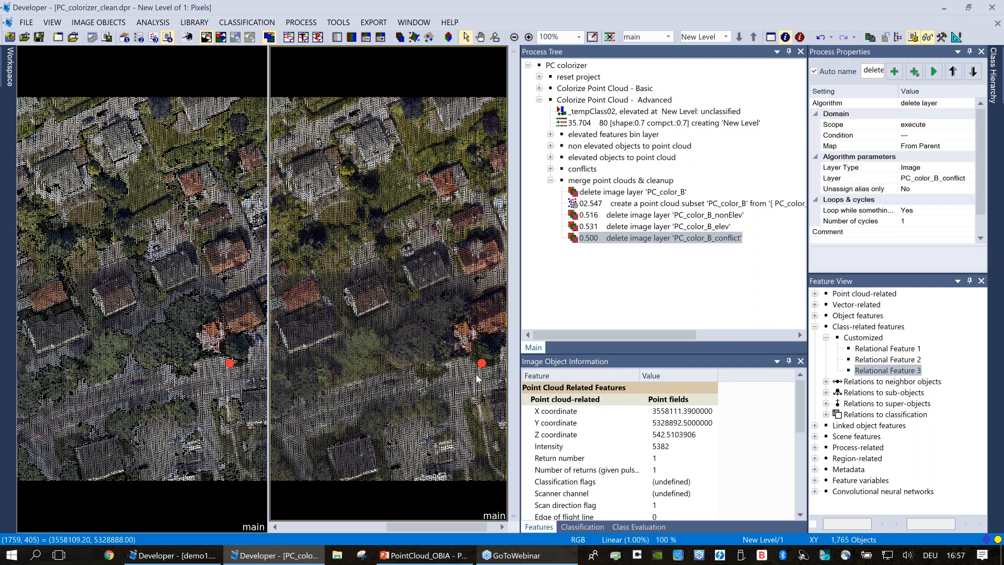
Enlarge both panes to 200% and select the image object at the road edge beside the orange-roofed house
{"action": "scroll", "coordinate": [477, 379], "scroll_direction": "up", "scroll_amount": 2}
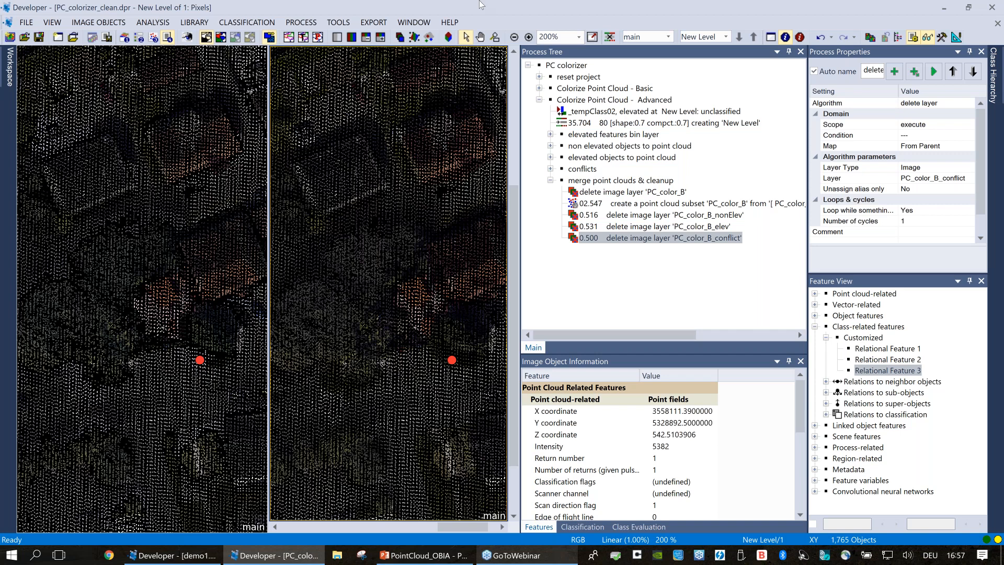
{"action": "left_click", "coordinate": [198, 363]}
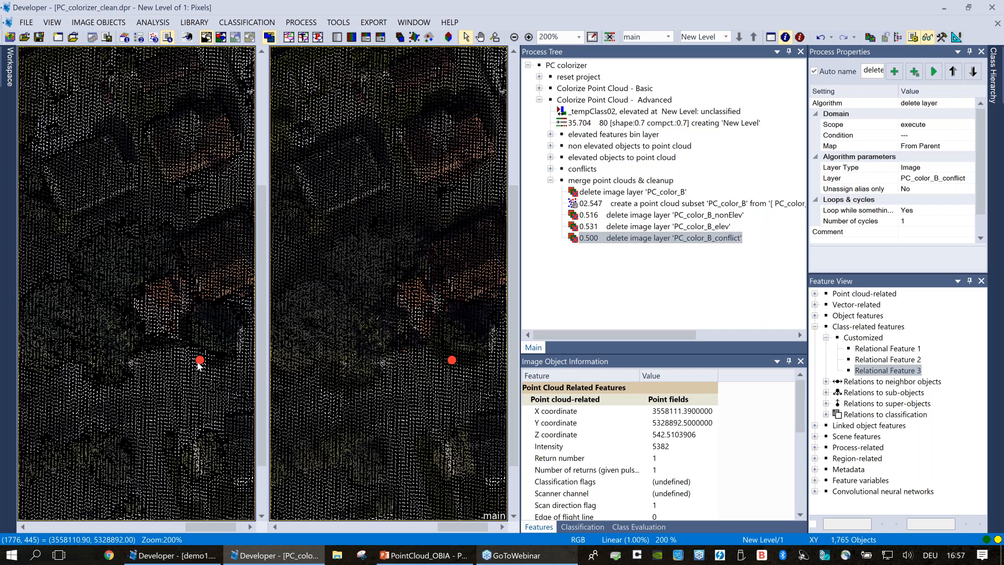
{"action": "left_click", "coordinate": [199, 364]}
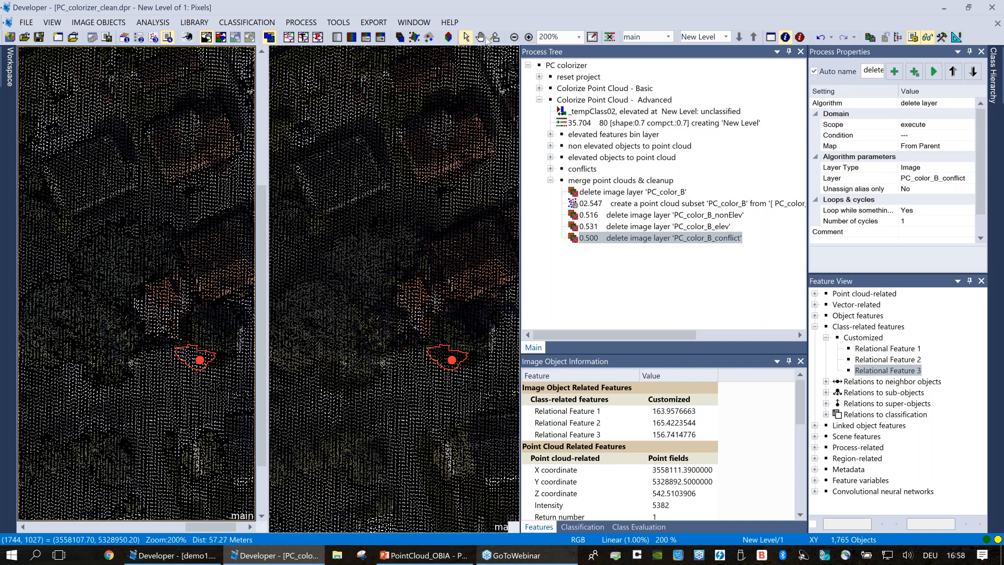
Open a 3D subset of the PC_color_A points around the selected object, examine the ground and roof colors, and close it
{"action": "left_click", "coordinate": [414, 22]}
{"action": "left_click", "coordinate": [440, 38]}
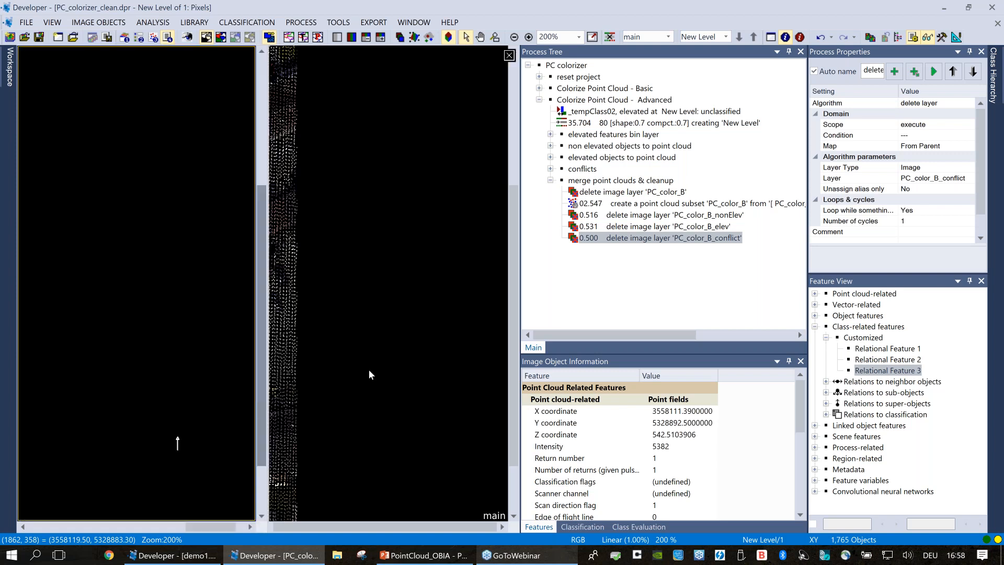
{"action": "mouse_move", "coordinate": [402, 368]}
{"action": "left_mouse_down"}
{"action": "mouse_move", "coordinate": [438, 375]}
{"action": "mouse_move", "coordinate": [450, 360]}
{"action": "mouse_move", "coordinate": [409, 364]}
{"action": "left_mouse_up"}
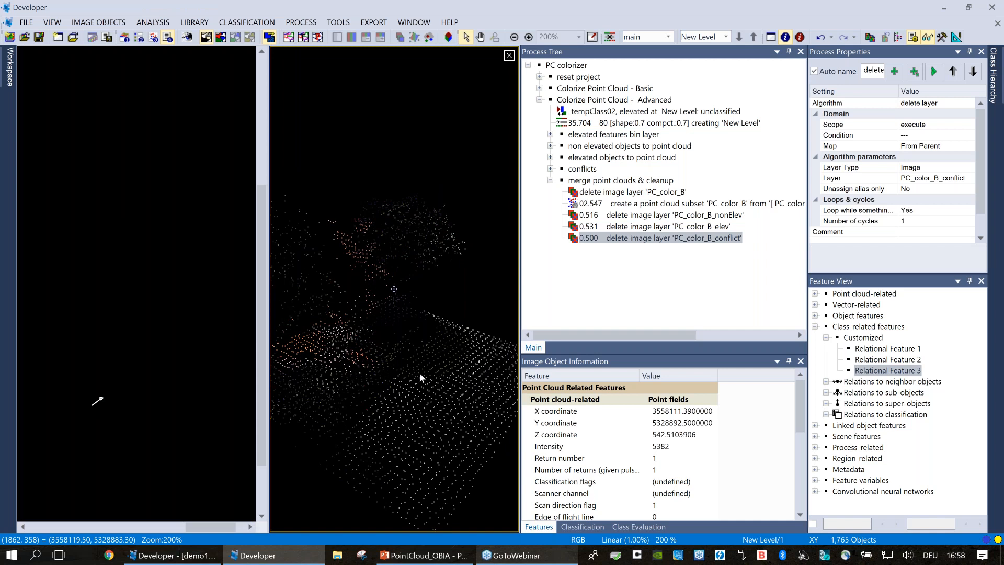
{"action": "left_click_drag", "start_coordinate": [454, 369], "coordinate": [487, 367]}
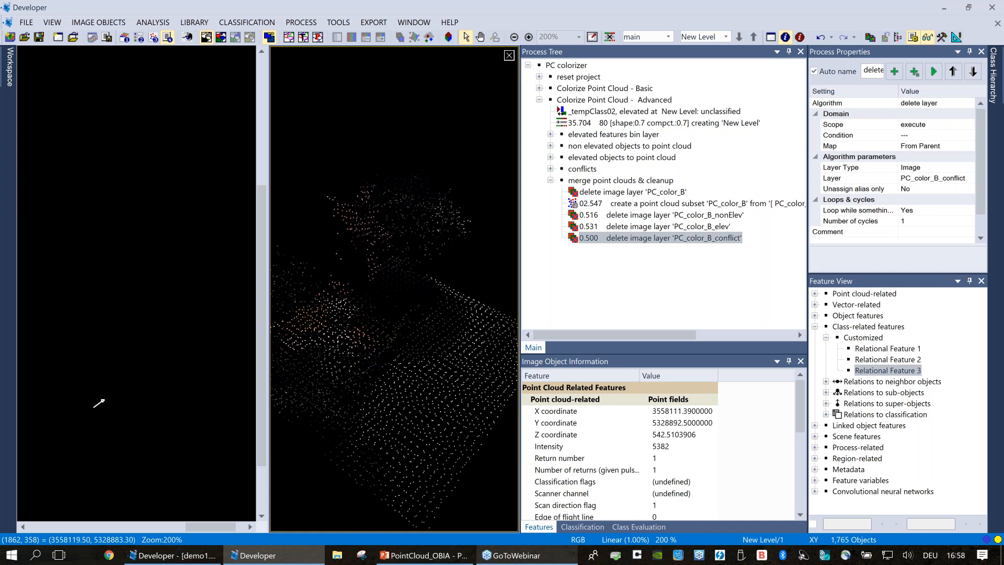
{"action": "left_click", "coordinate": [433, 39]}
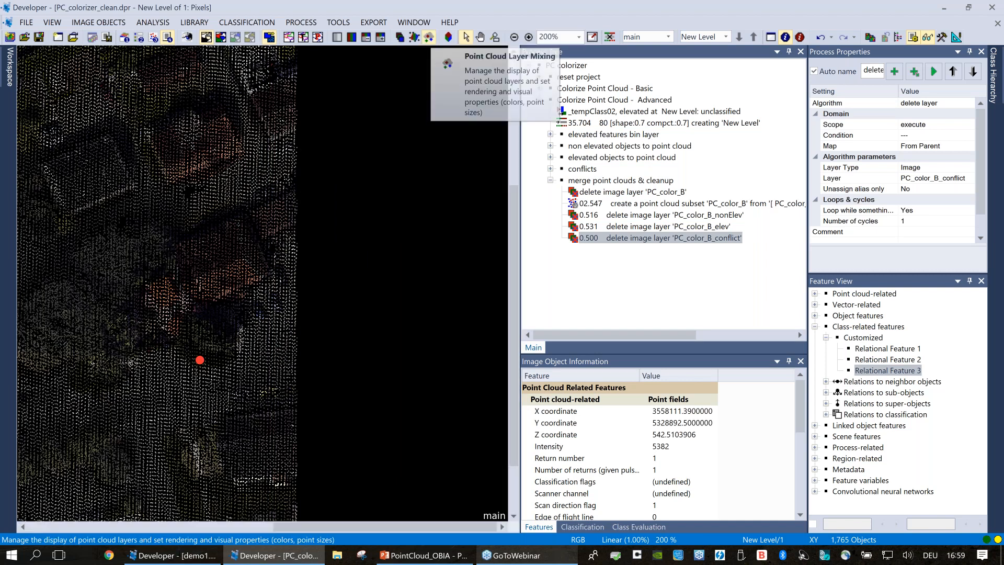
Hide PC_color_A and display PC_color_B in the point cloud view, keeping the RGB render mode
{"action": "left_click", "coordinate": [429, 36]}
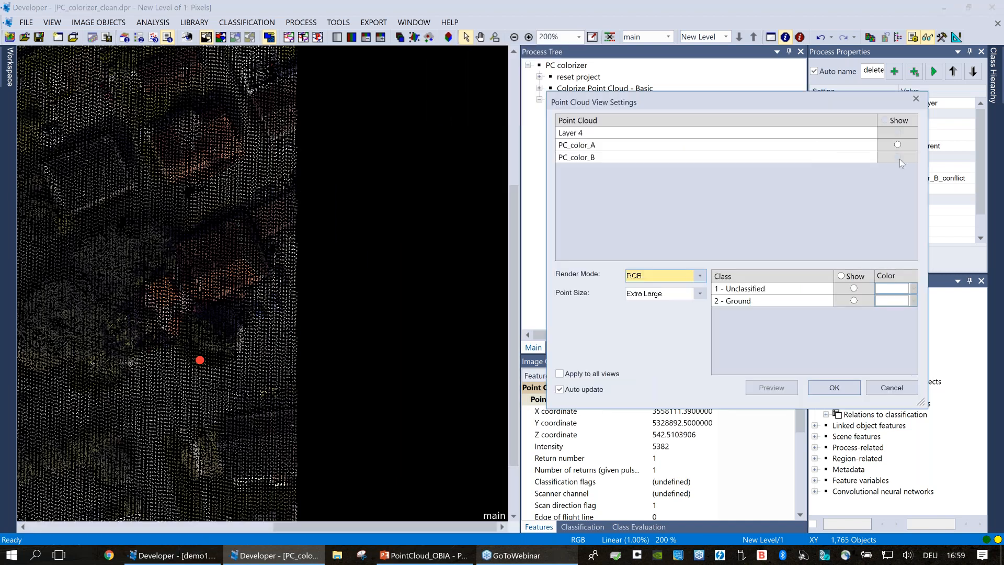
{"action": "left_click", "coordinate": [898, 145]}
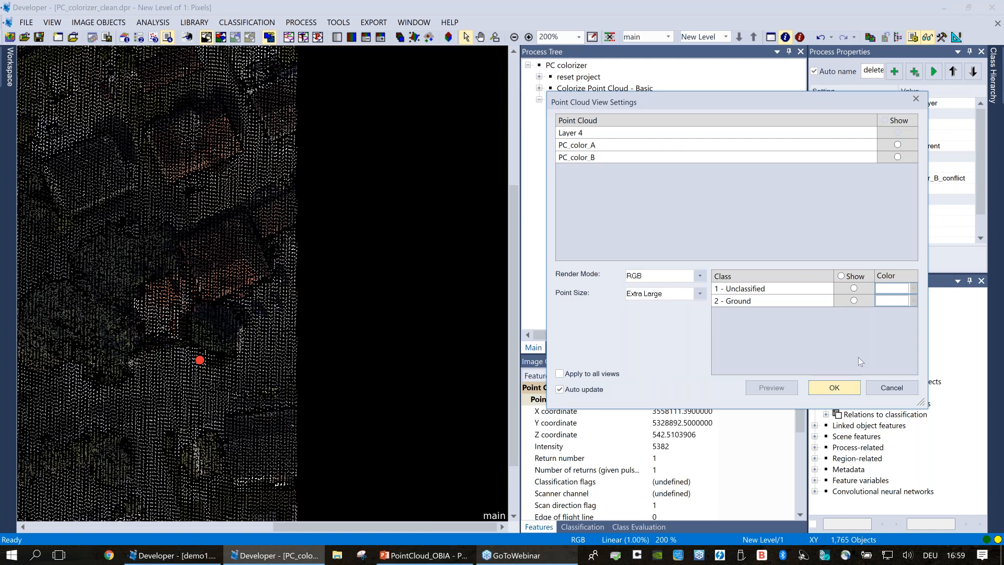
{"action": "left_click", "coordinate": [846, 390]}
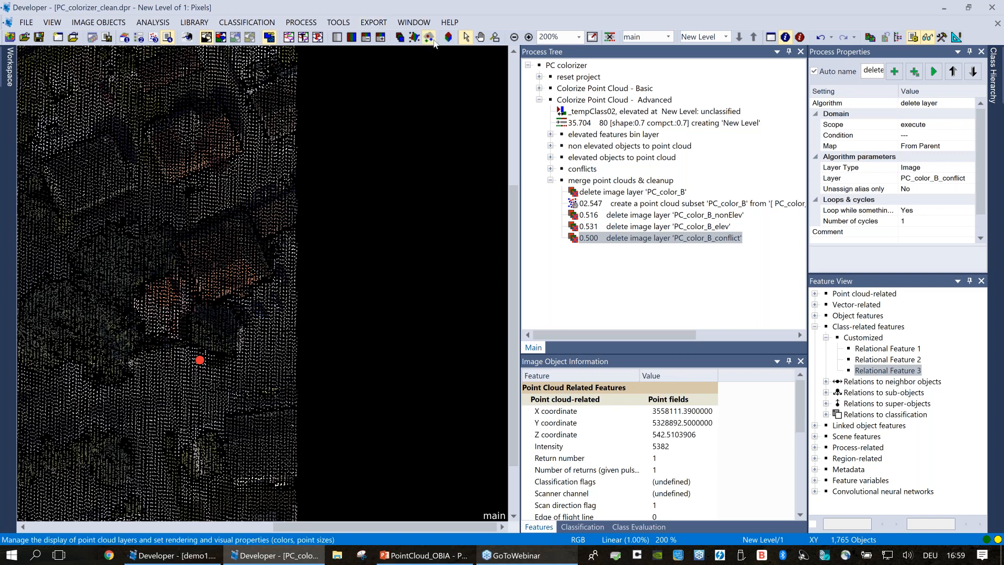
Open a 3D subset of PC_color_B around the same house, pick a ground point by the road, examine the colors, and close it
{"action": "left_click_drag", "start_coordinate": [52, 261], "coordinate": [257, 446]}
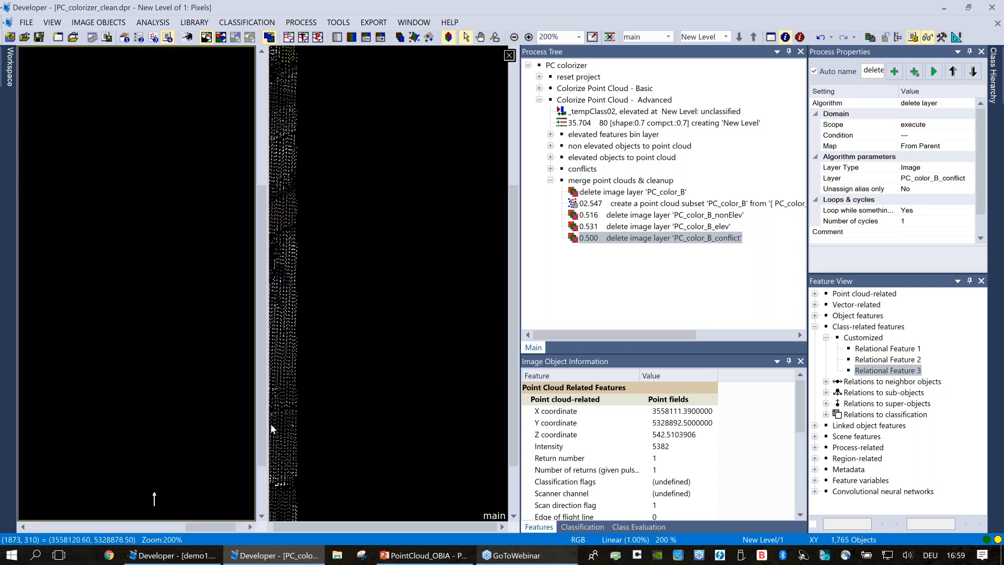
{"action": "mouse_move", "coordinate": [374, 380]}
{"action": "left_mouse_down"}
{"action": "mouse_move", "coordinate": [424, 382]}
{"action": "mouse_move", "coordinate": [458, 334]}
{"action": "left_mouse_up"}
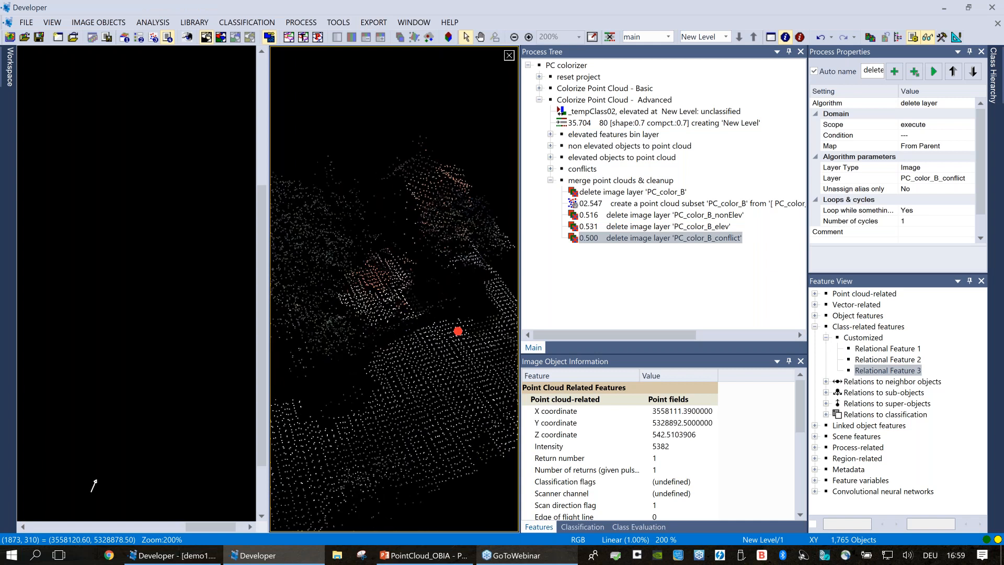
{"action": "left_click", "coordinate": [456, 346]}
{"action": "left_click_drag", "start_coordinate": [448, 360], "coordinate": [462, 362]}
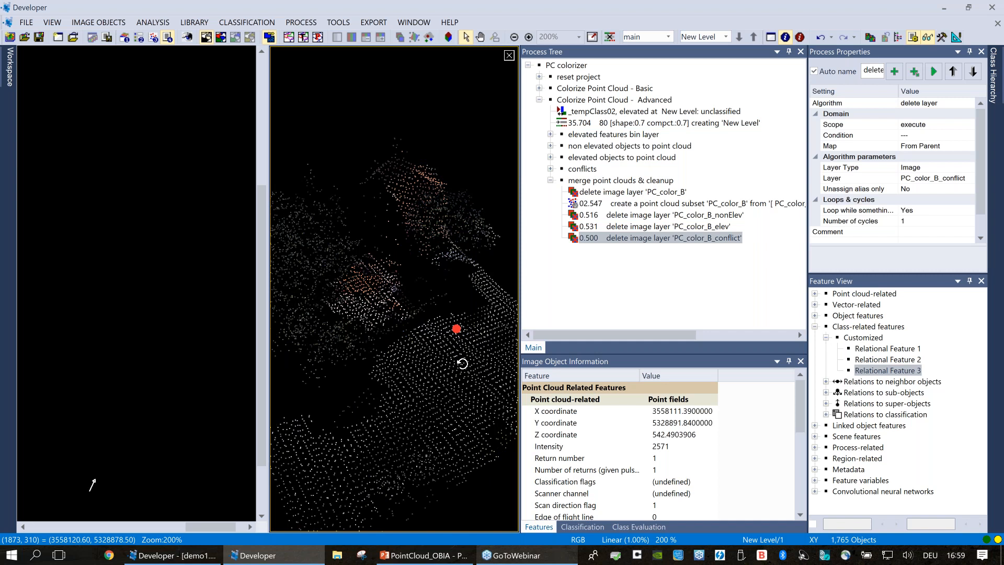
{"action": "left_click_drag", "start_coordinate": [462, 363], "coordinate": [497, 360]}
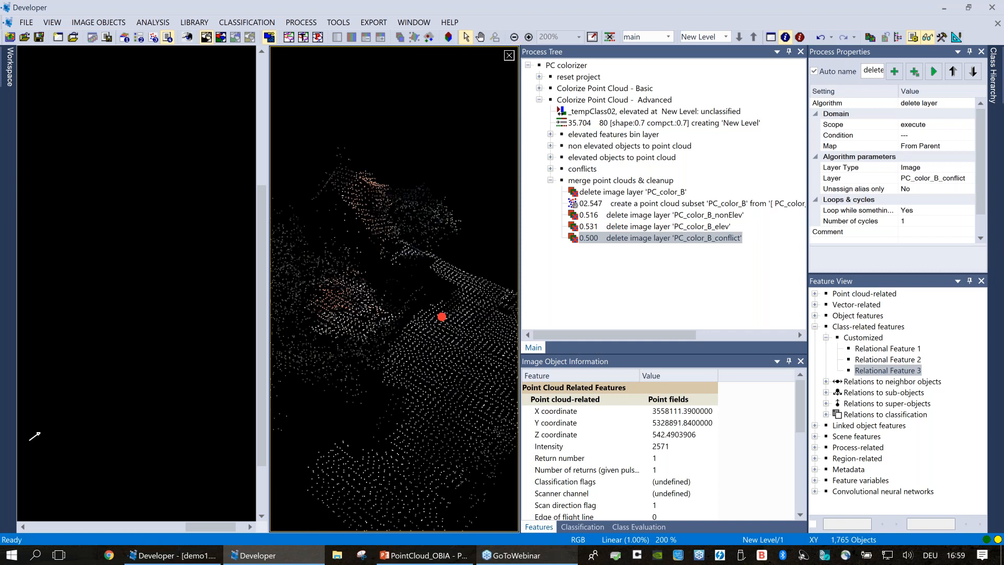
{"action": "left_click", "coordinate": [508, 56]}
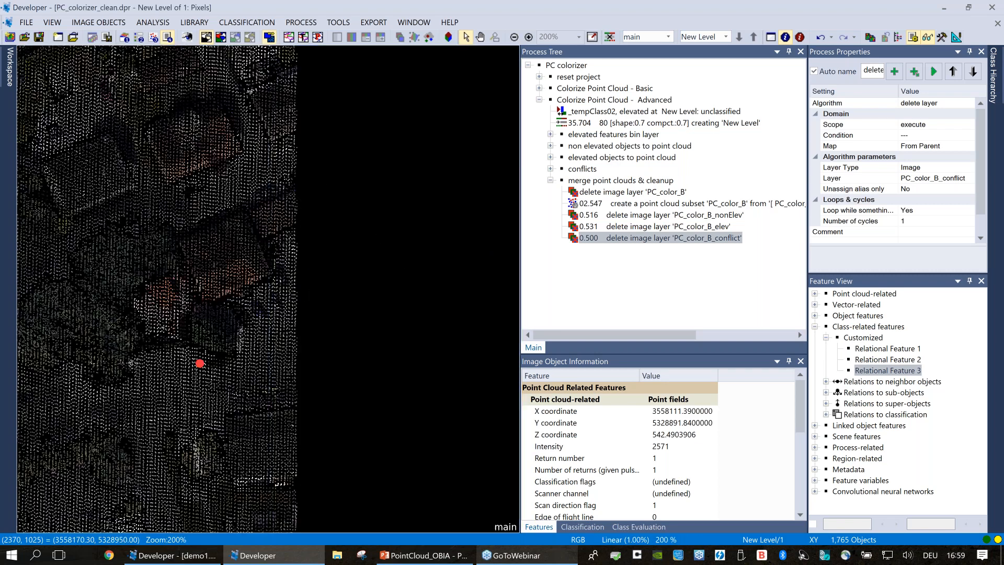
Collapse the merge point clouds & cleanup branch and return the point cloud view to 100% zoom
{"action": "left_click", "coordinate": [550, 181]}
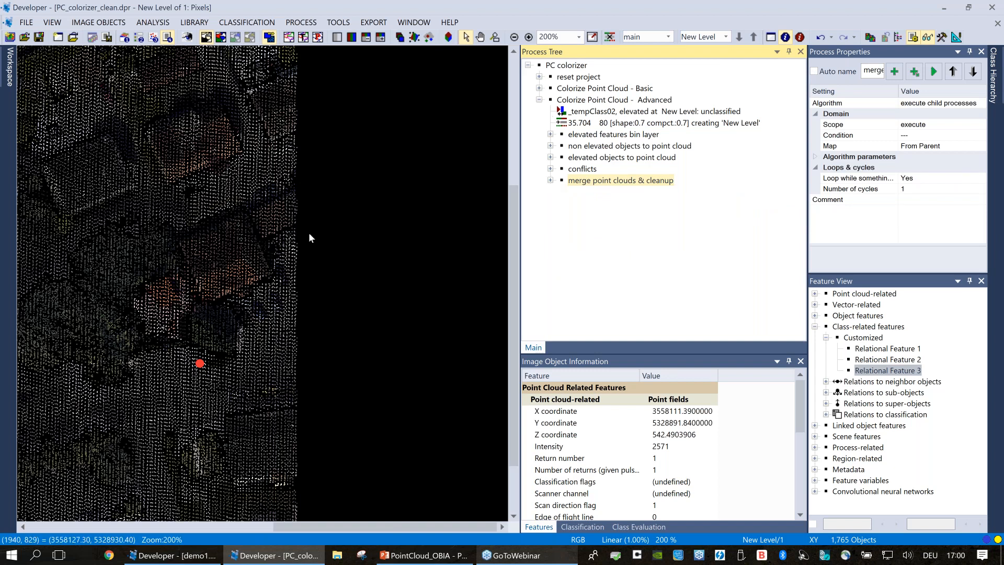
{"action": "left_click", "coordinate": [178, 252]}
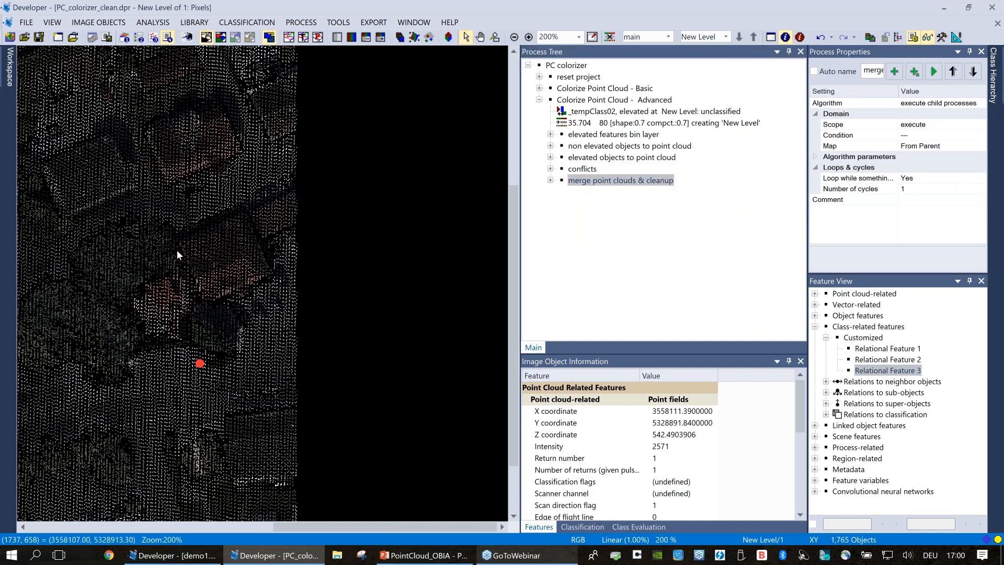
{"action": "scroll", "coordinate": [177, 251], "scroll_direction": "left", "scroll_amount": 3}
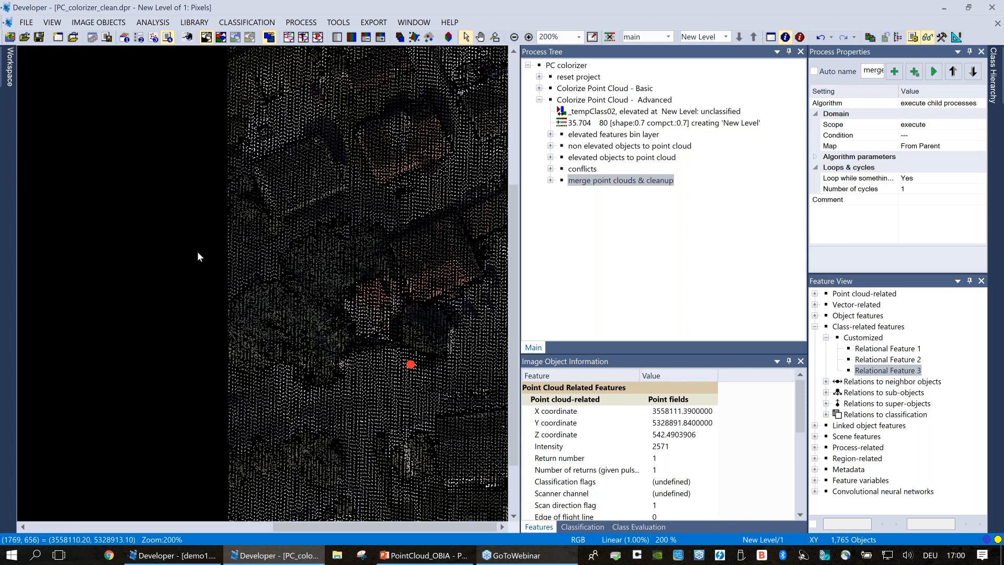
{"action": "scroll", "coordinate": [197, 257], "scroll_direction": "left", "scroll_amount": 8}
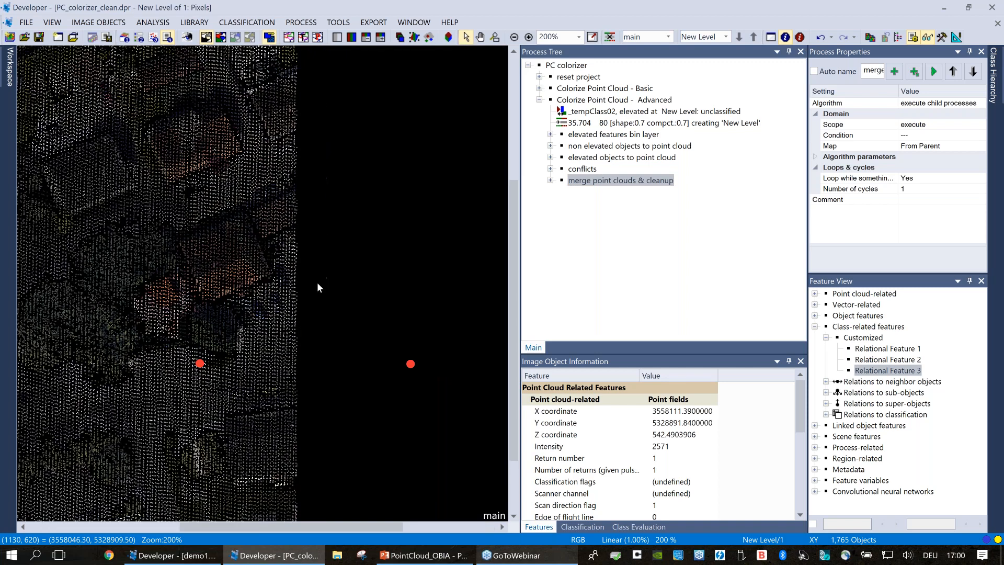
{"action": "left_click_drag", "start_coordinate": [317, 281], "coordinate": [397, 282]}
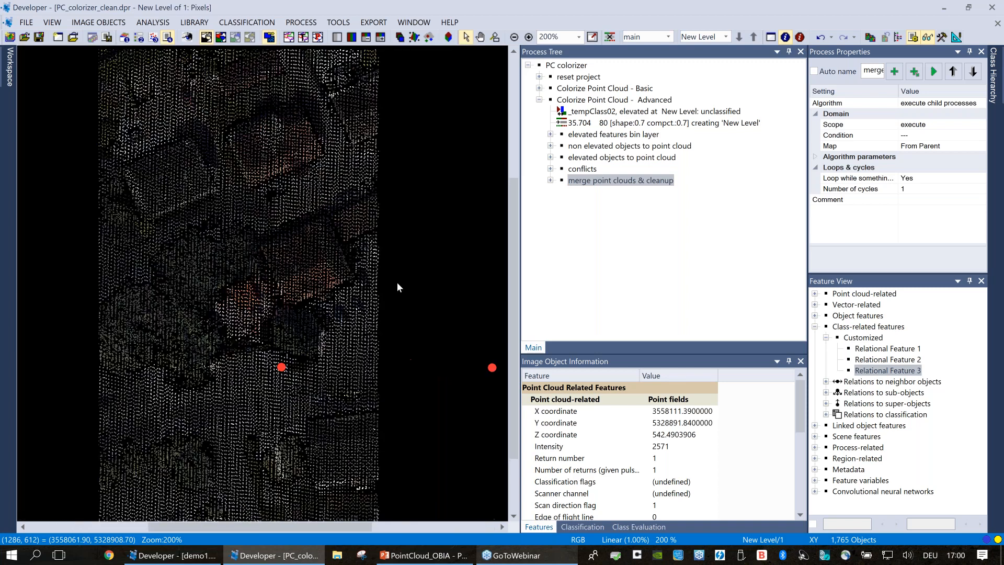
{"action": "scroll", "coordinate": [397, 281], "scroll_direction": "down", "scroll_amount": 1}
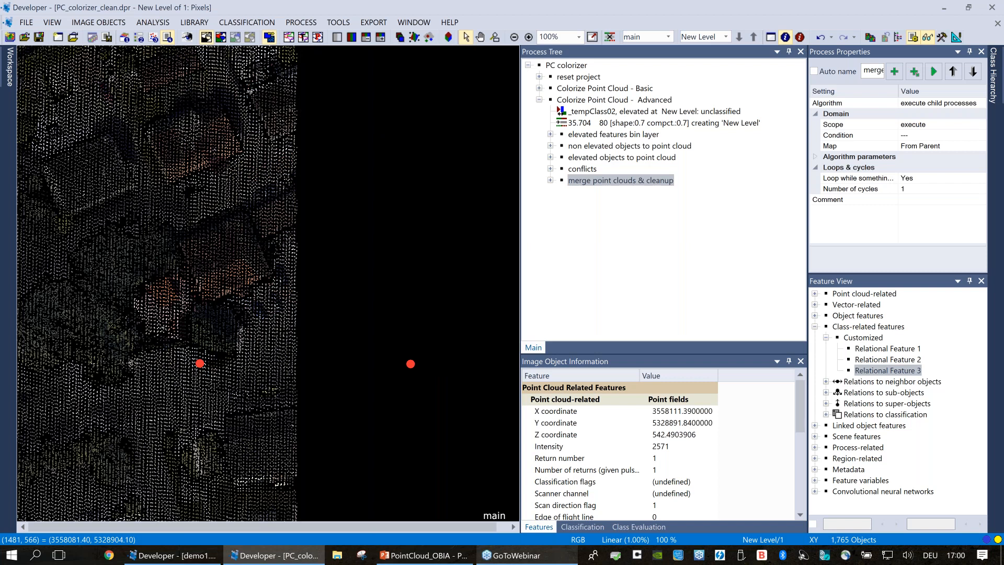
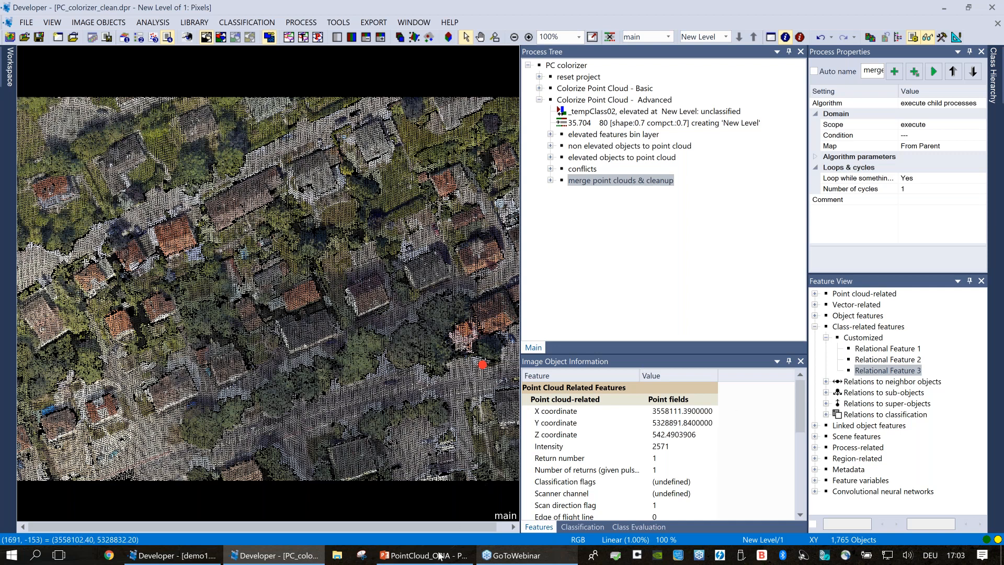
Switch to the PointCloud_OBIA presentation in PowerPoint
{"action": "left_click", "coordinate": [413, 560]}
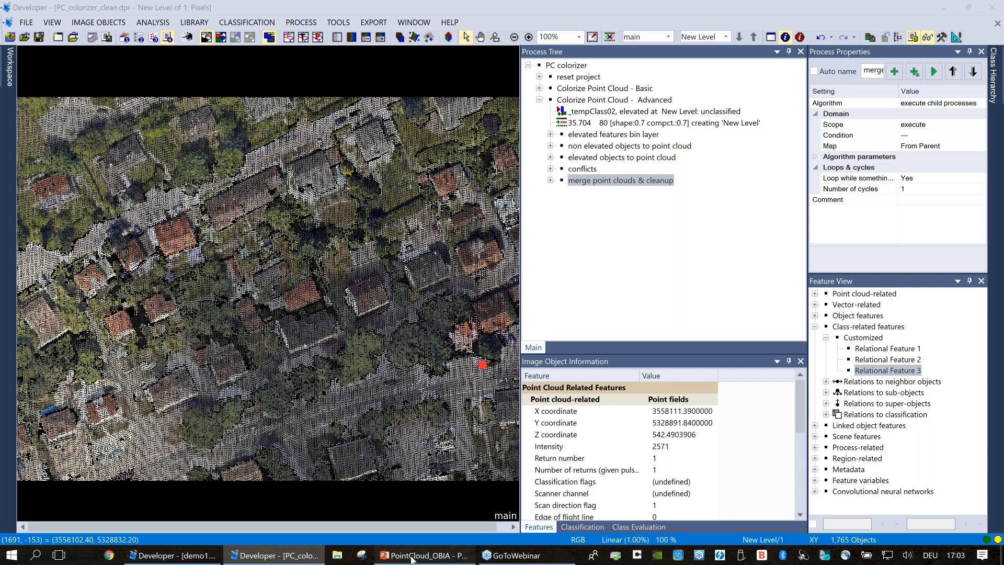
{"action": "left_click", "coordinate": [412, 559]}
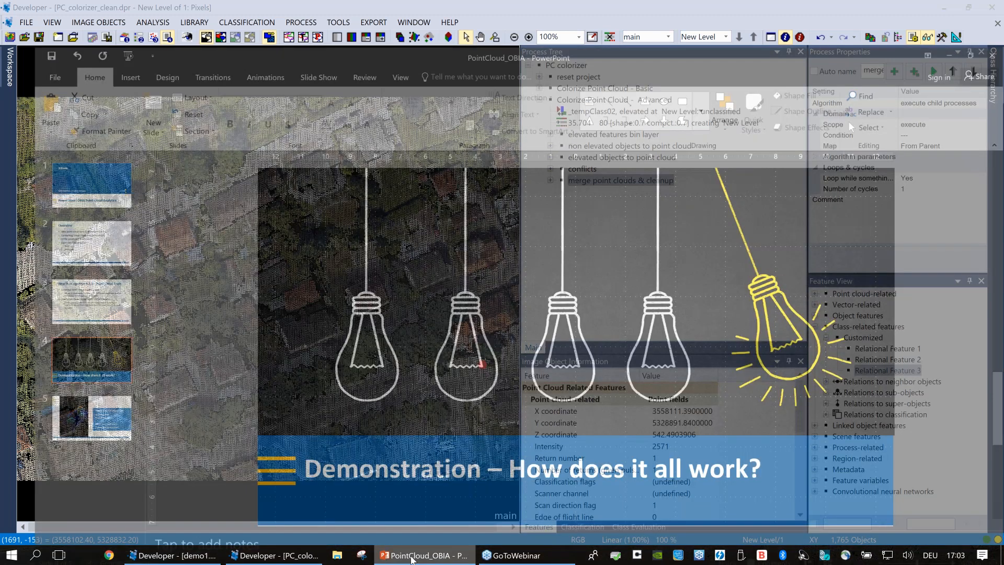